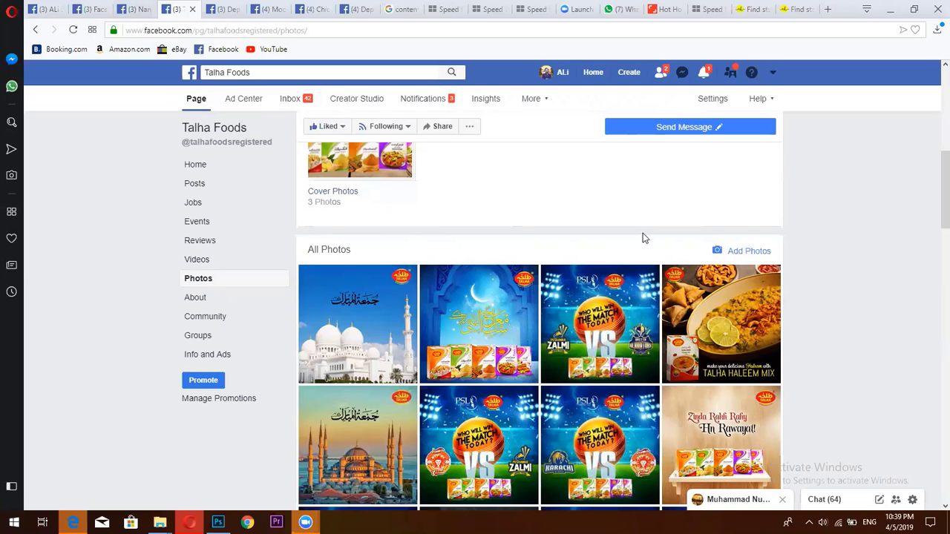
Look through the Talha Foods page's albums and photo posts, and open the Talha Haleem Mix photo
scroll(886, 219, "up", 6)
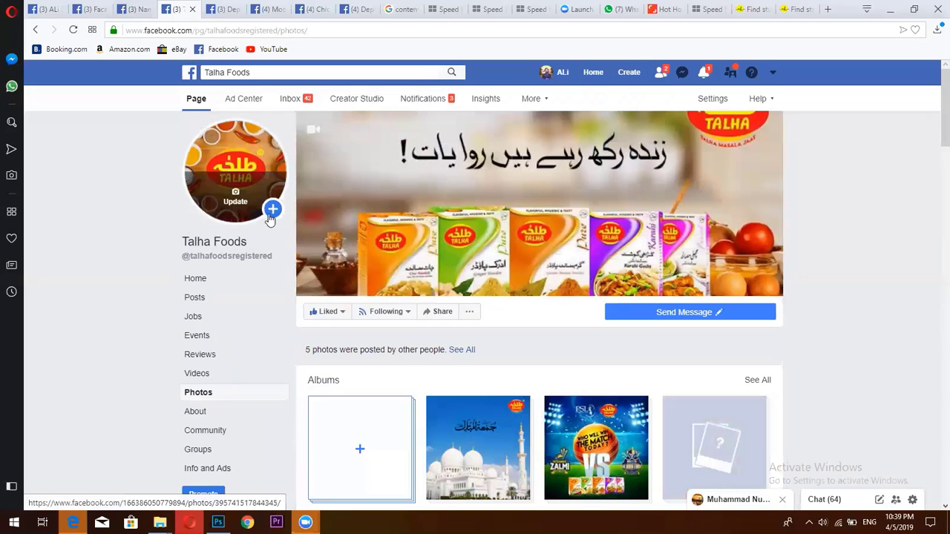
scroll(785, 253, "down", 4)
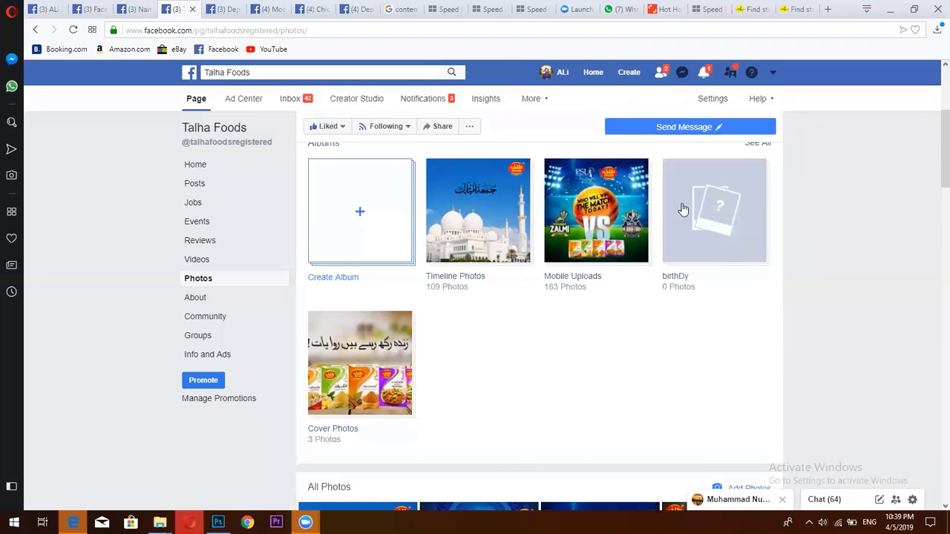
scroll(680, 210, "down", 6)
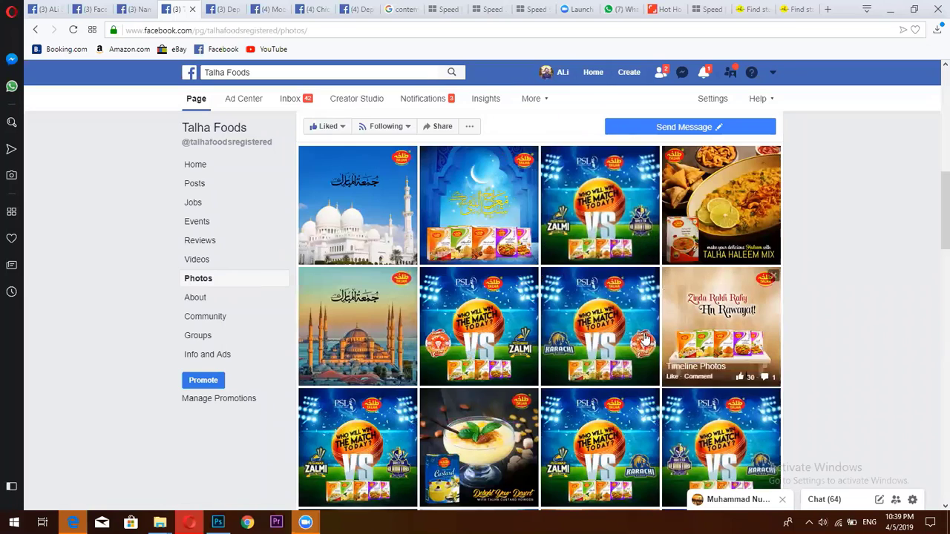
left_click(705, 206)
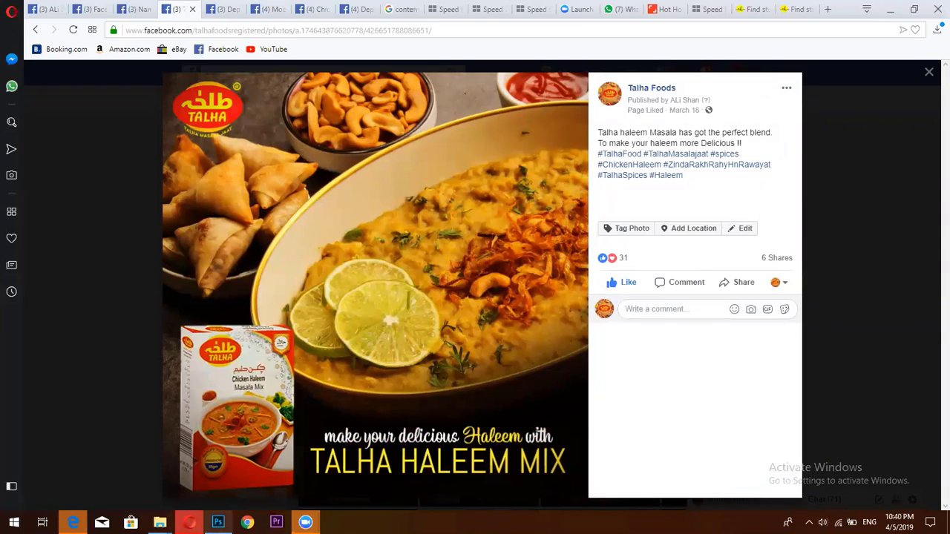
Switch to Photoshop to review the Social Media Campaigns topic list, and return to the Haleem Mix photo in the browser
left_click(218, 522)
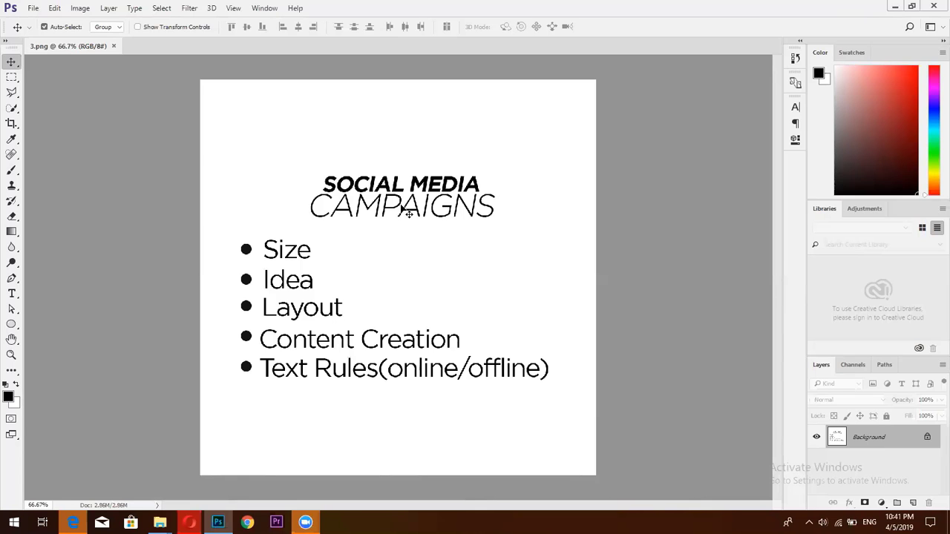
key("alt+Tab")
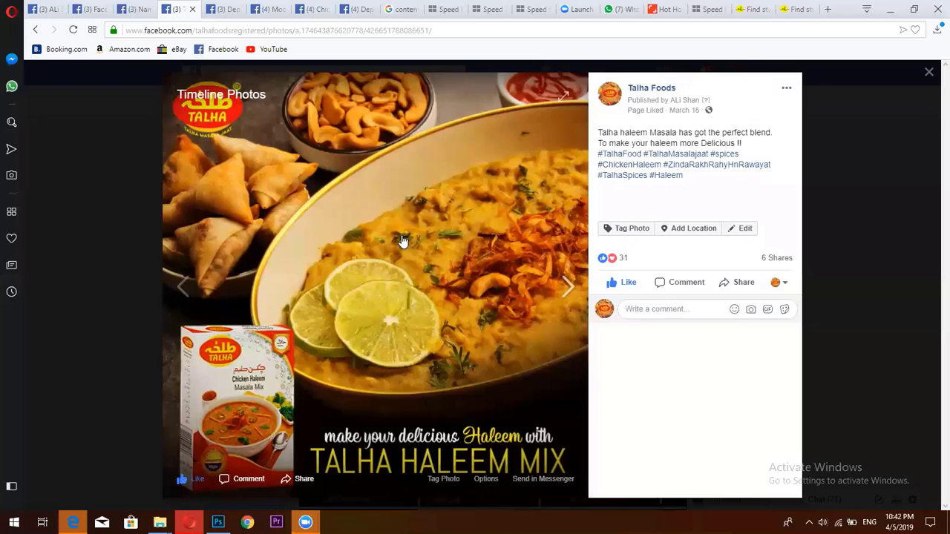
Open the Depilex Bahria Town Phase-4 Facebook page and look over its cover and home content
key("ctrl+Tab")
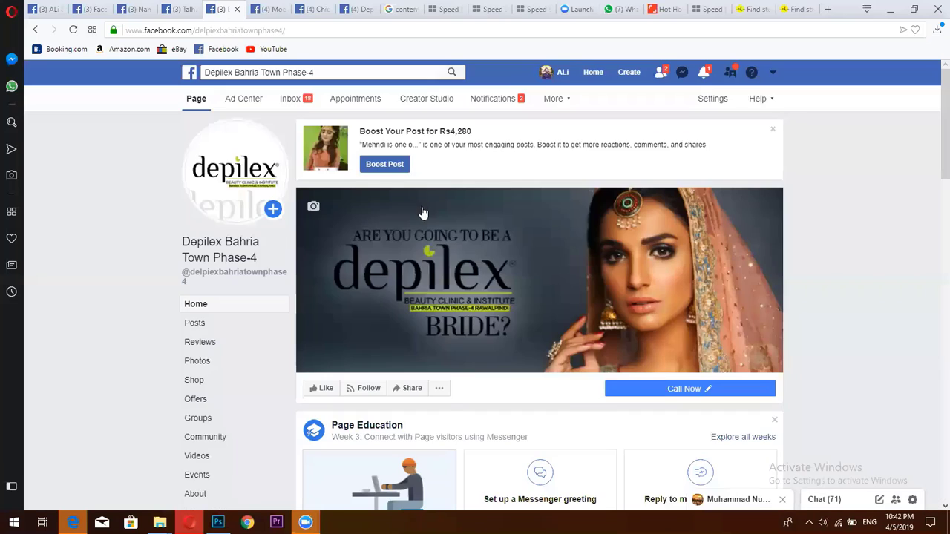
scroll(421, 213, "down", 5)
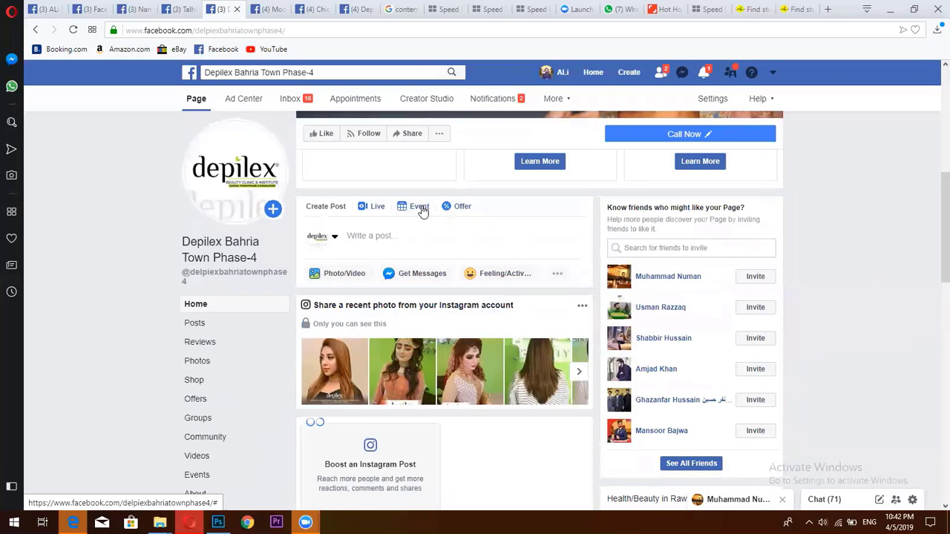
scroll(425, 222, "down", 2)
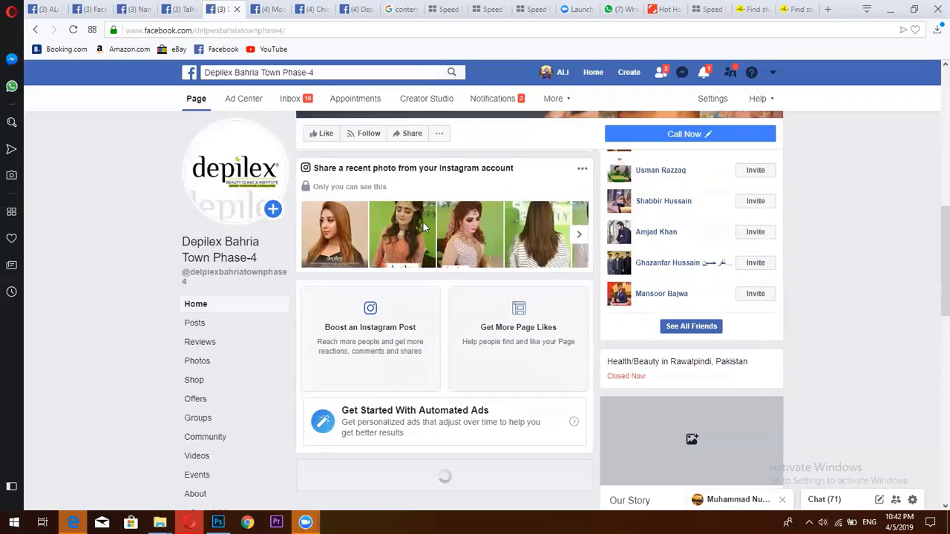
scroll(423, 222, "down", 3)
scroll(470, 259, "up", 10)
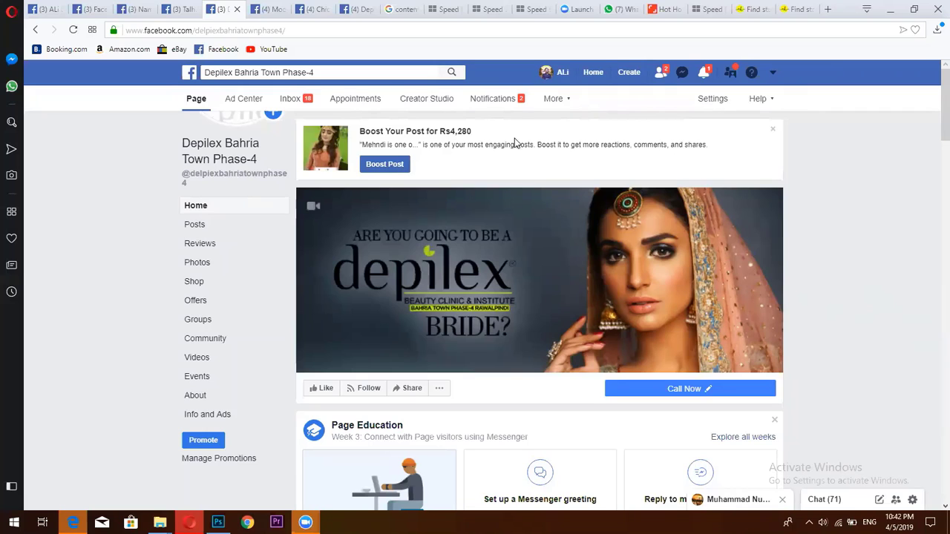
mouse_move(261, 191)
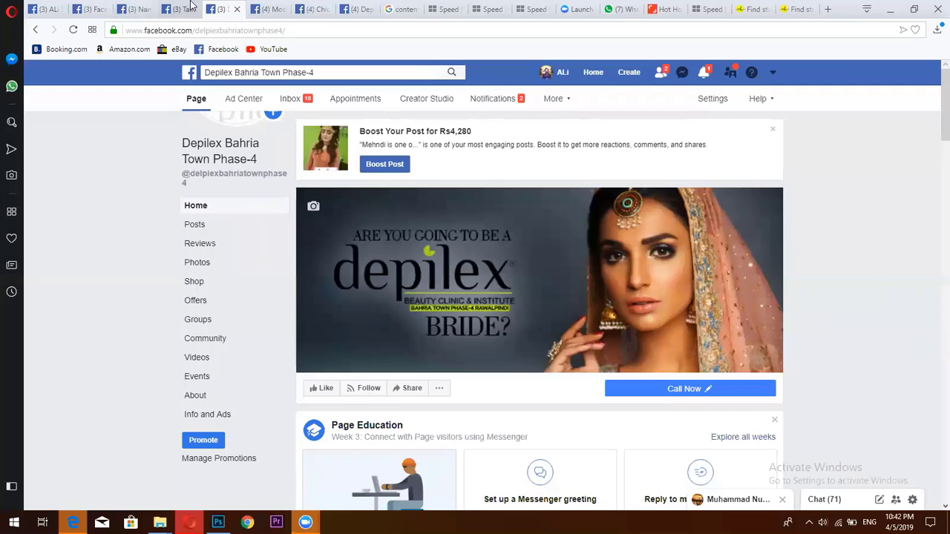
Return to the Talha Foods page, close the Haleem Mix photo and browse further through its campaign posts
key("ctrl+shift+Tab")
left_click(930, 73)
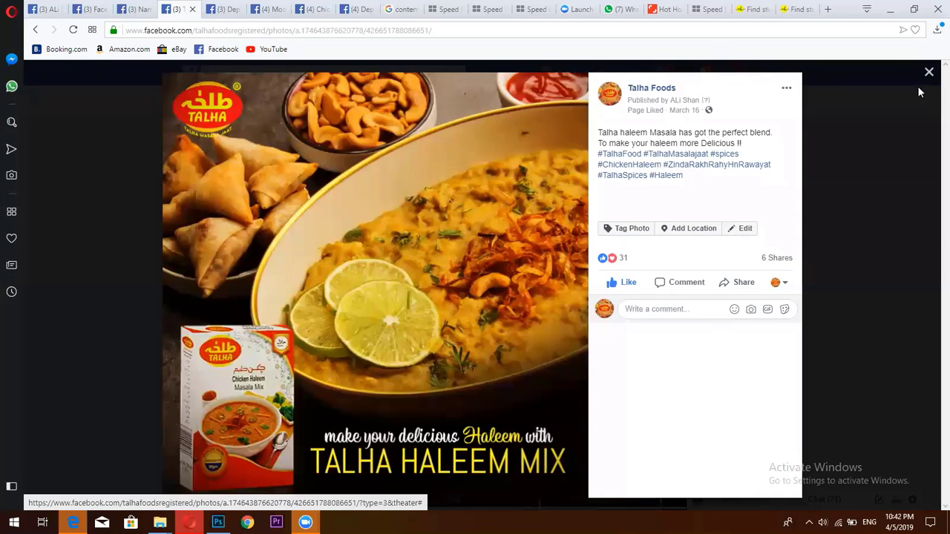
scroll(607, 265, "down", 2)
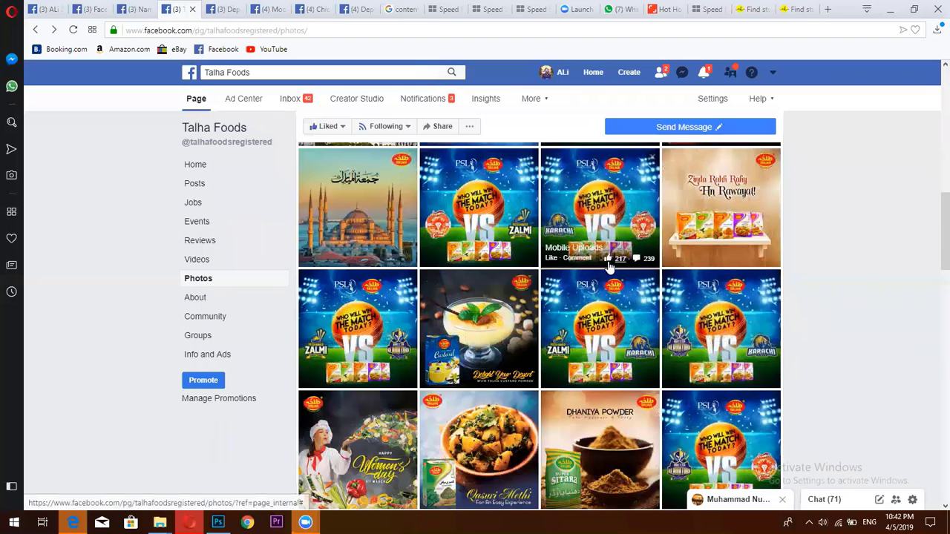
scroll(607, 265, "down", 7)
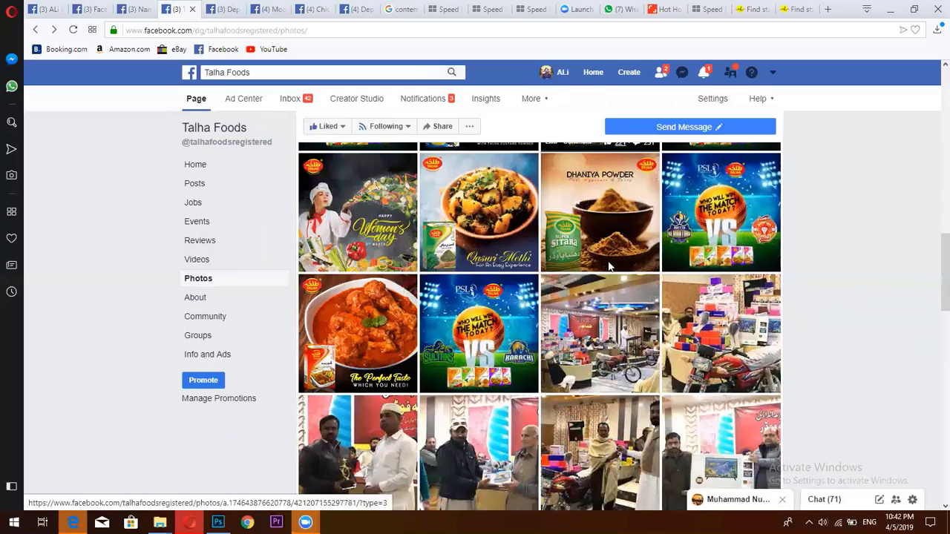
scroll(608, 267, "down", 4)
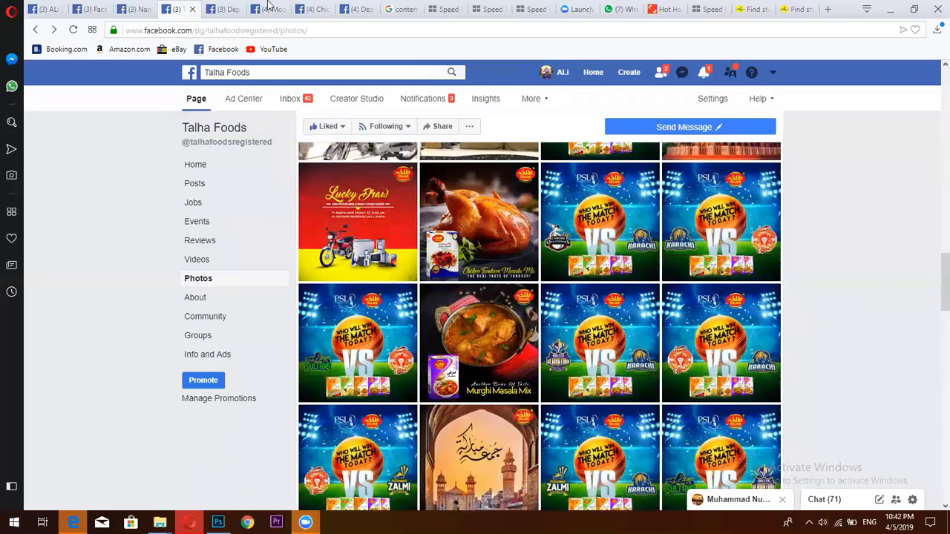
Switch to the Moodys - Cafe Facebook page and open its photos section
left_click(269, 9)
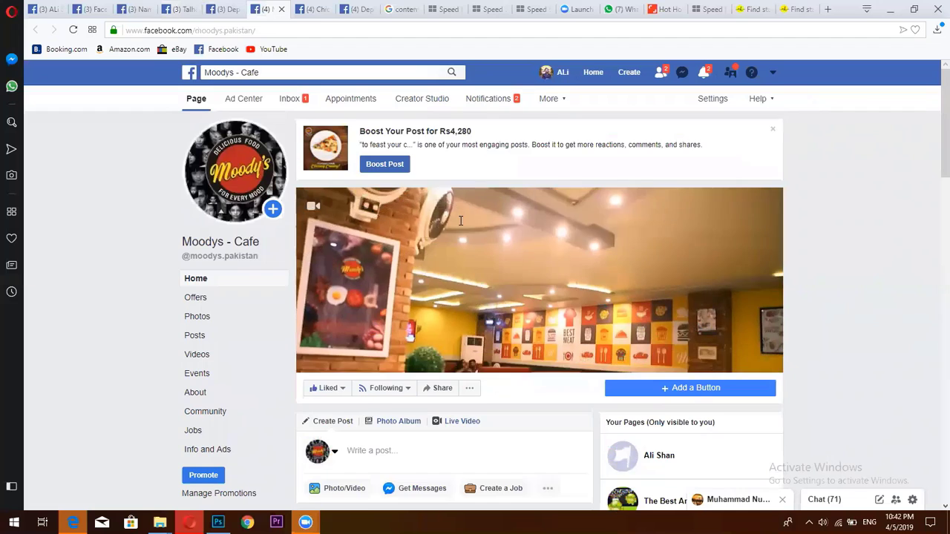
scroll(212, 345, "down", 6)
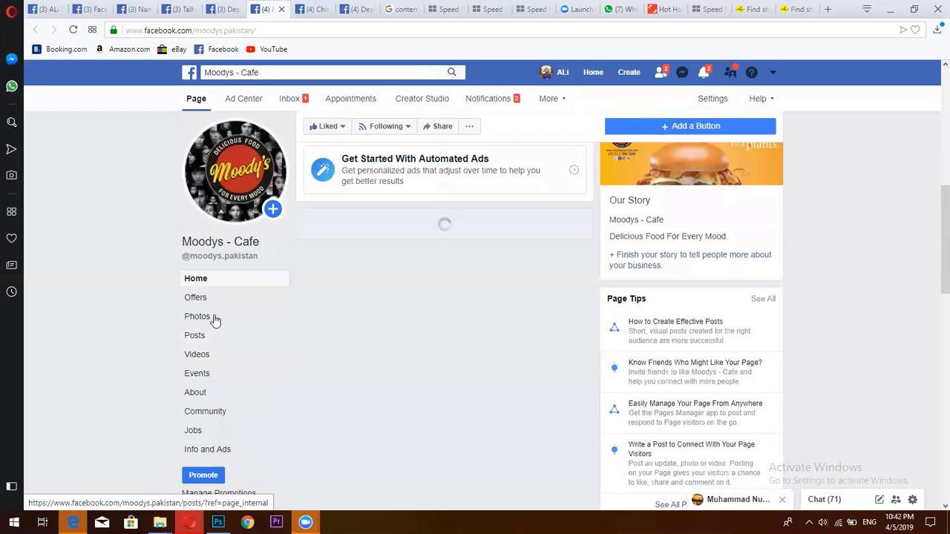
left_click(215, 319)
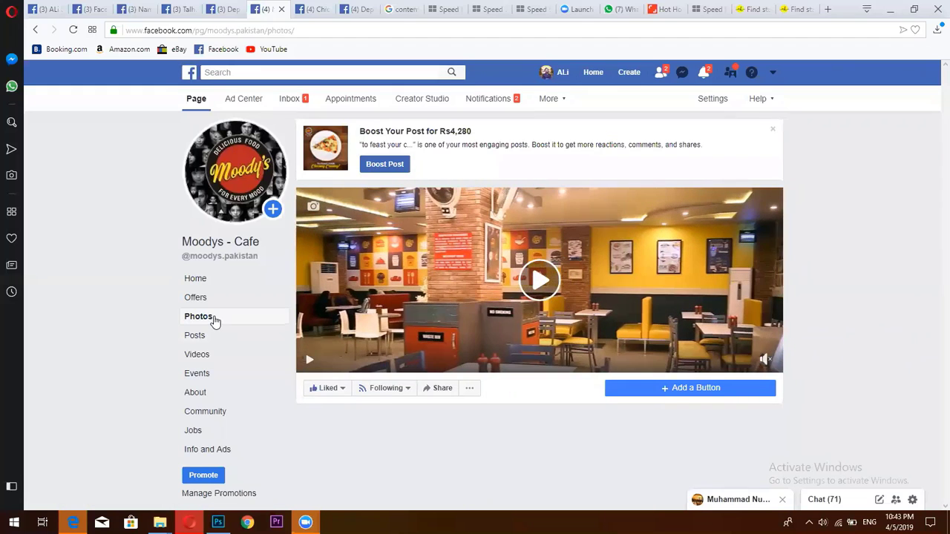
Examine the food, match and special-day post designs among all photos of the Moodys - Cafe page
scroll(396, 314, "down", 3)
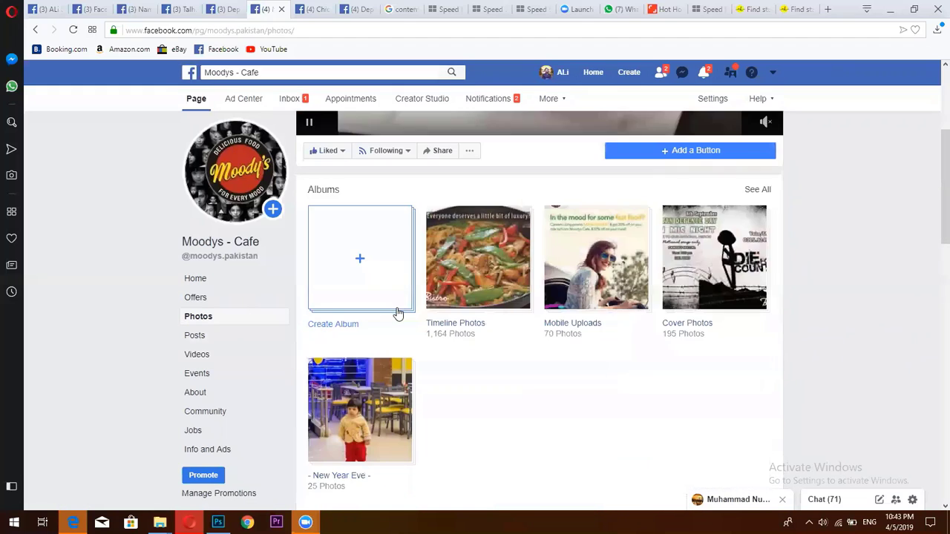
scroll(398, 313, "down", 1)
scroll(397, 313, "down", 5)
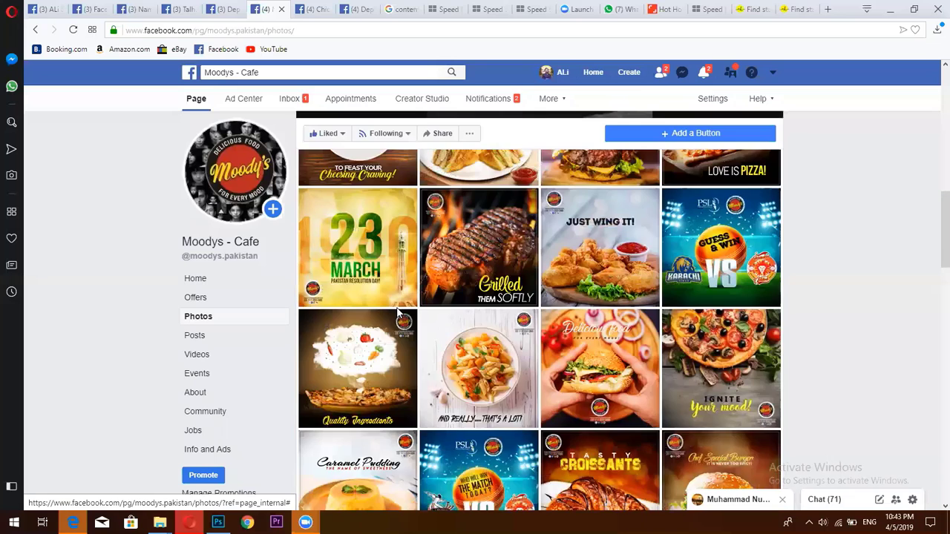
scroll(547, 341, "up", 1)
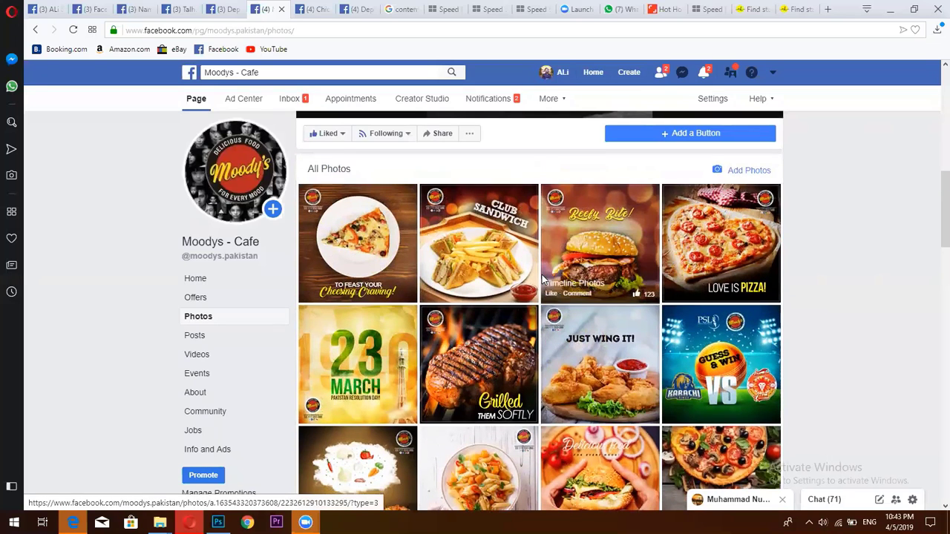
scroll(543, 281, "down", 2)
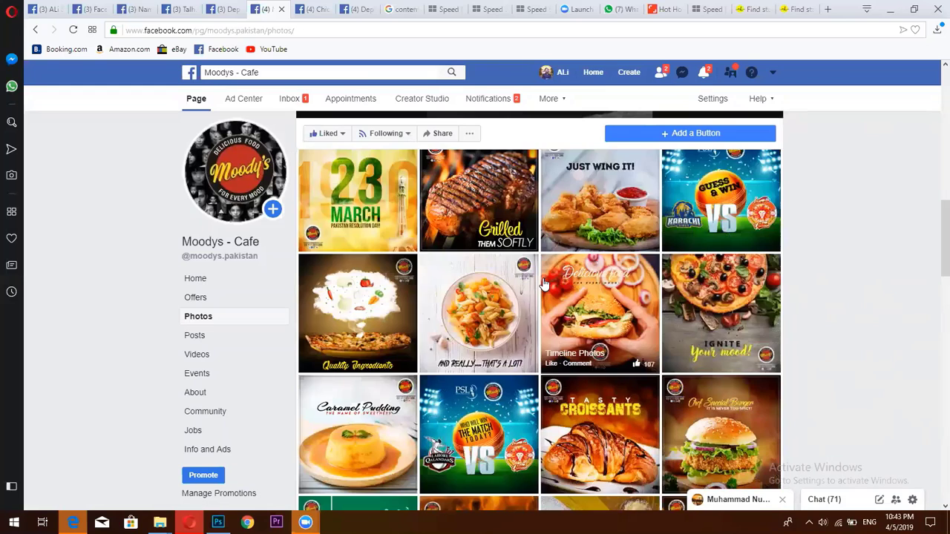
scroll(543, 283, "down", 1)
scroll(543, 283, "down", 1)
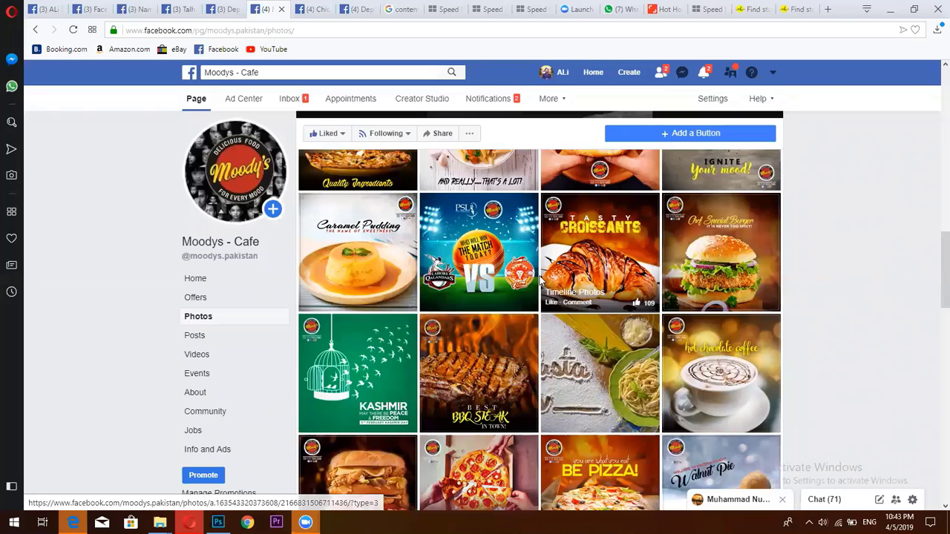
scroll(543, 282, "down", 1)
scroll(540, 281, "down", 3)
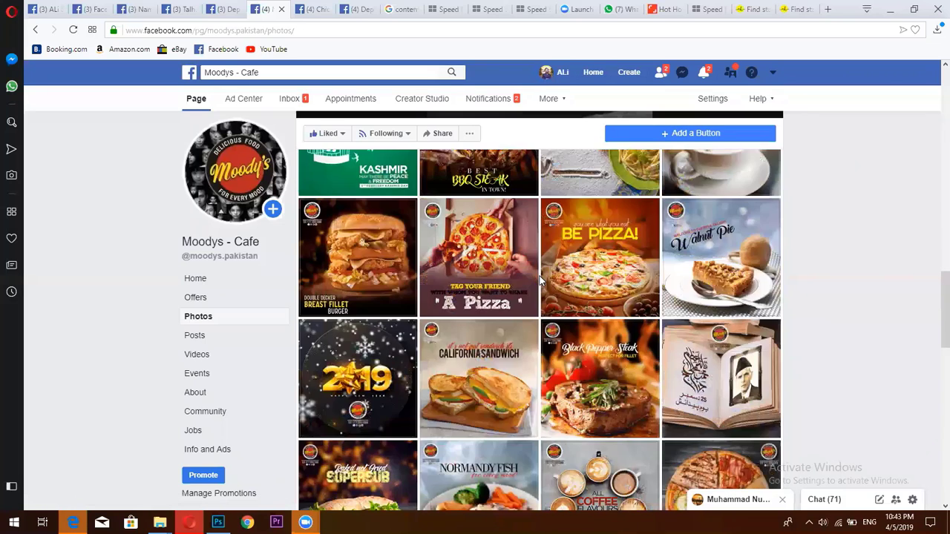
scroll(540, 281, "up", 2)
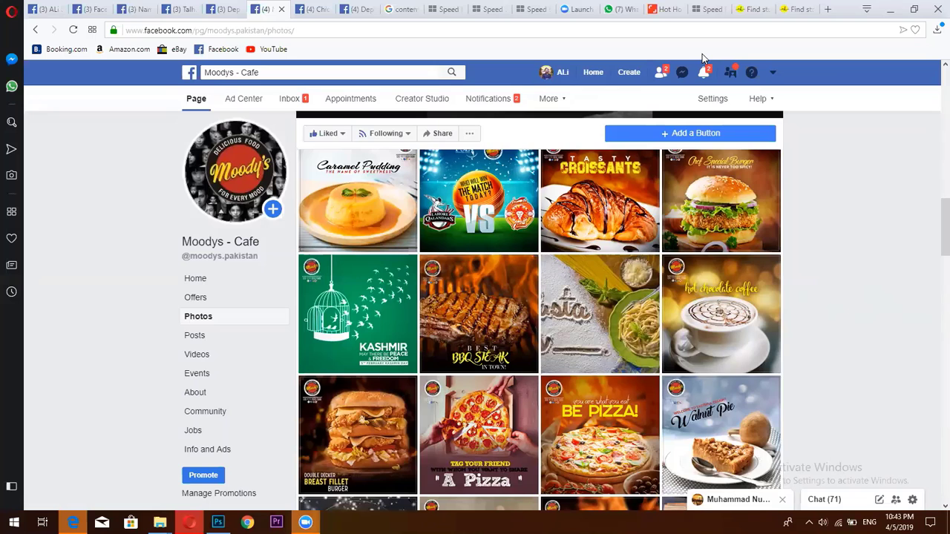
scroll(442, 193, "down", 3)
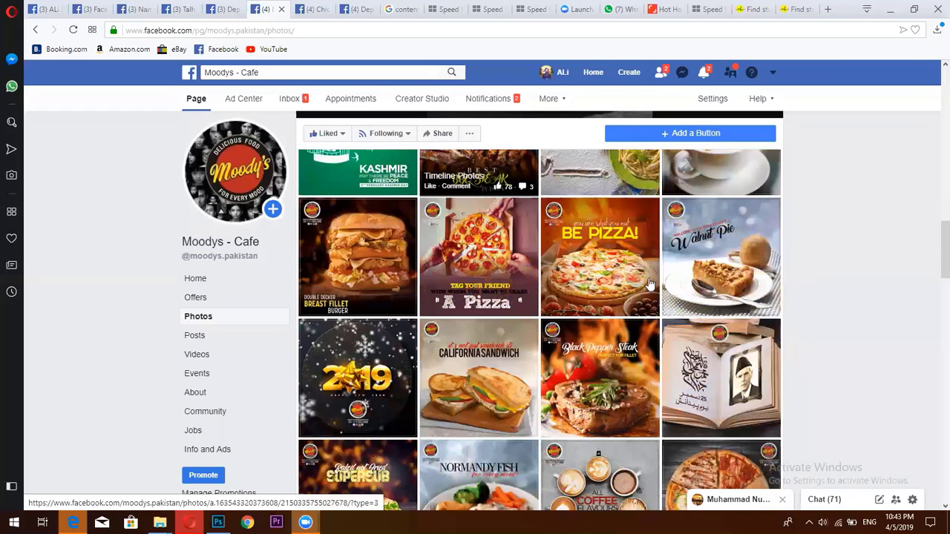
scroll(605, 208, "down", 1)
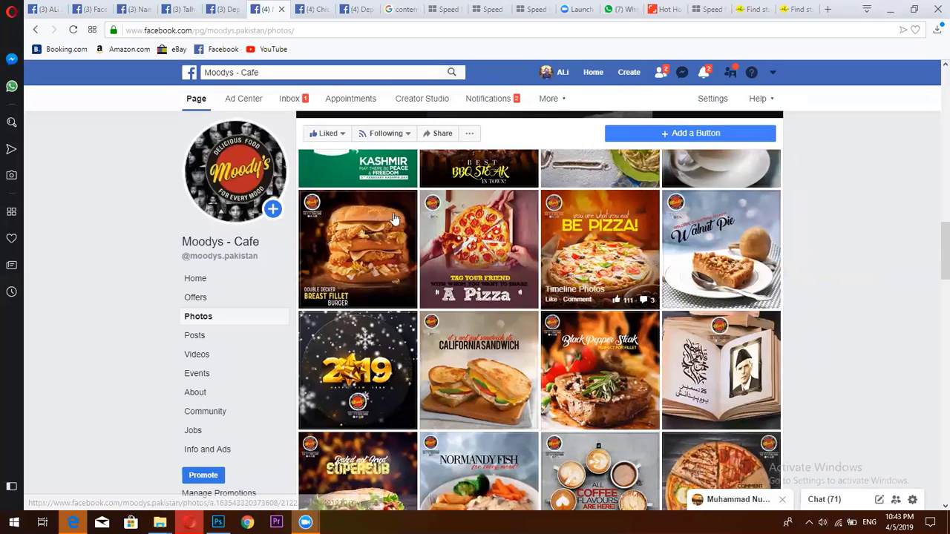
scroll(594, 284, "down", 2)
scroll(445, 278, "down", 1)
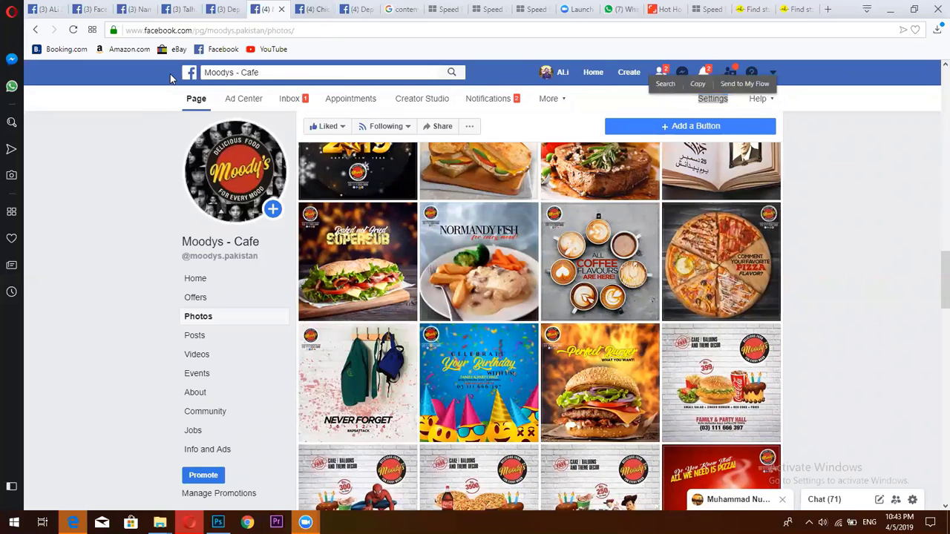
Open the Chicken Broast Model Town Lahore page and examine its cover design and home content
key("ctrl+Tab")
scroll(434, 178, "down", 1)
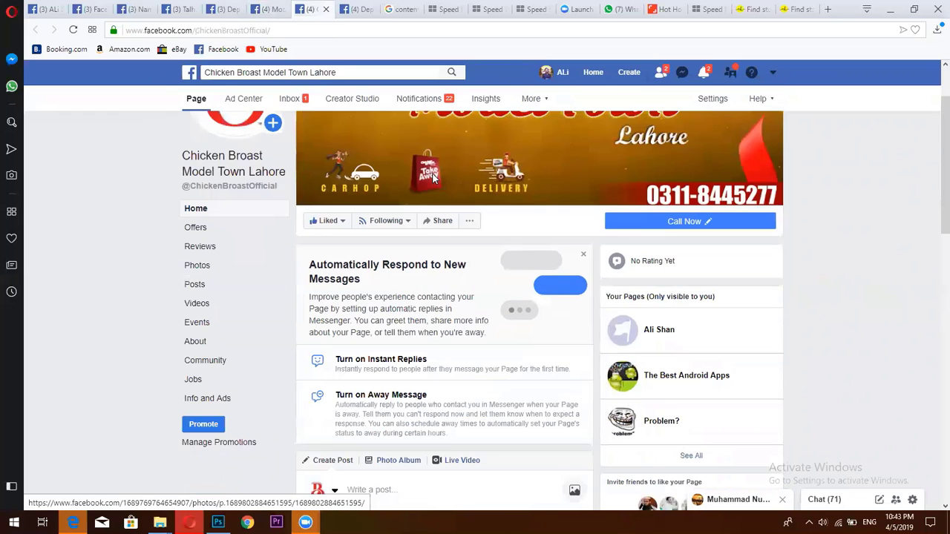
scroll(434, 178, "down", 2)
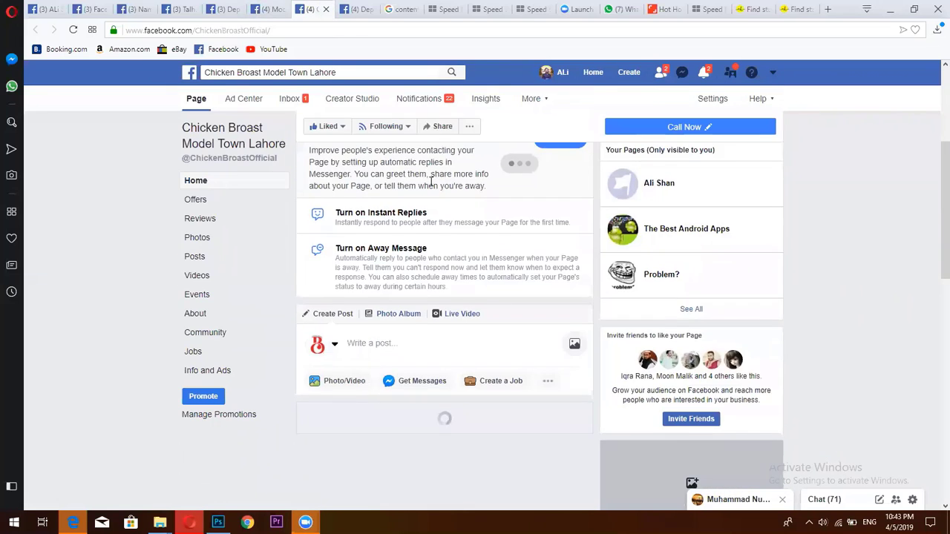
scroll(428, 184, "up", 4)
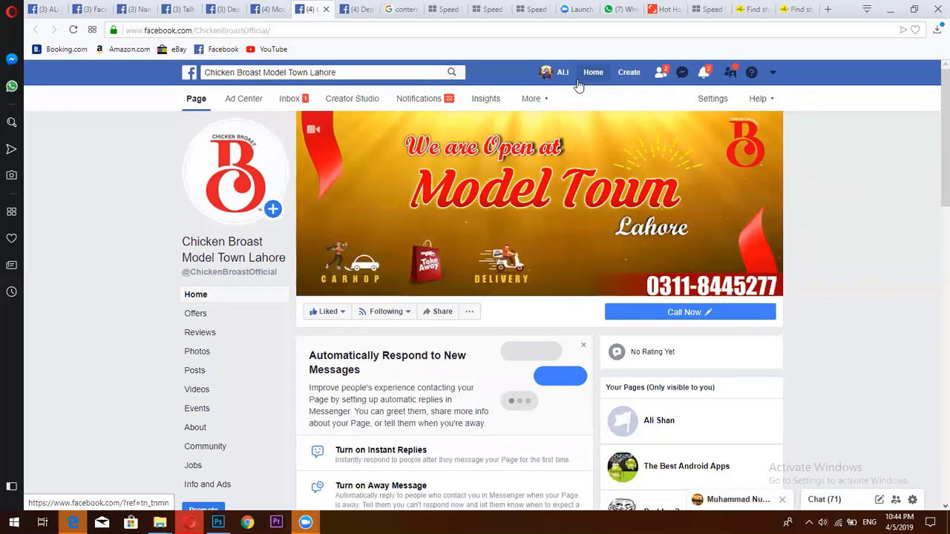
scroll(297, 200, "down", 5)
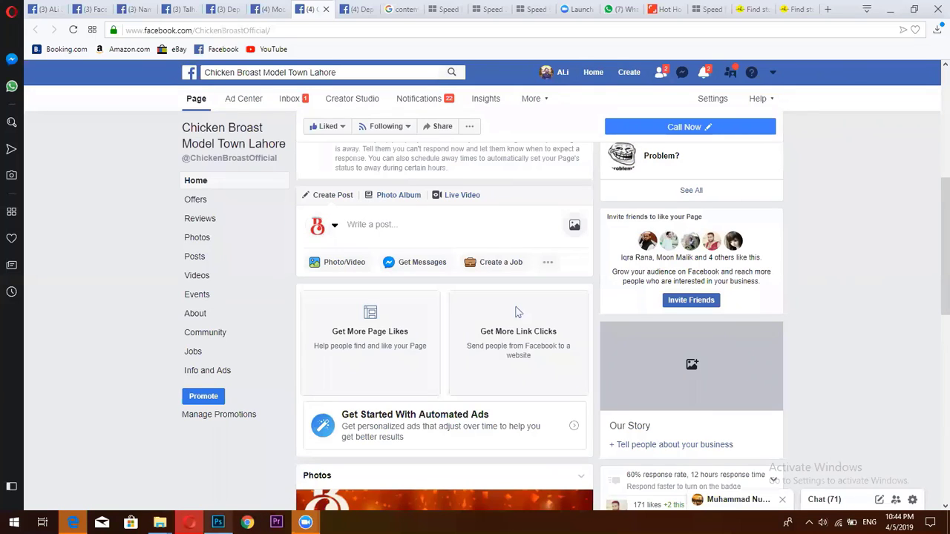
Check the Social Media Campaigns topic list in Photoshop again, and return to the Moodys - Cafe photos in the browser
left_click(217, 522)
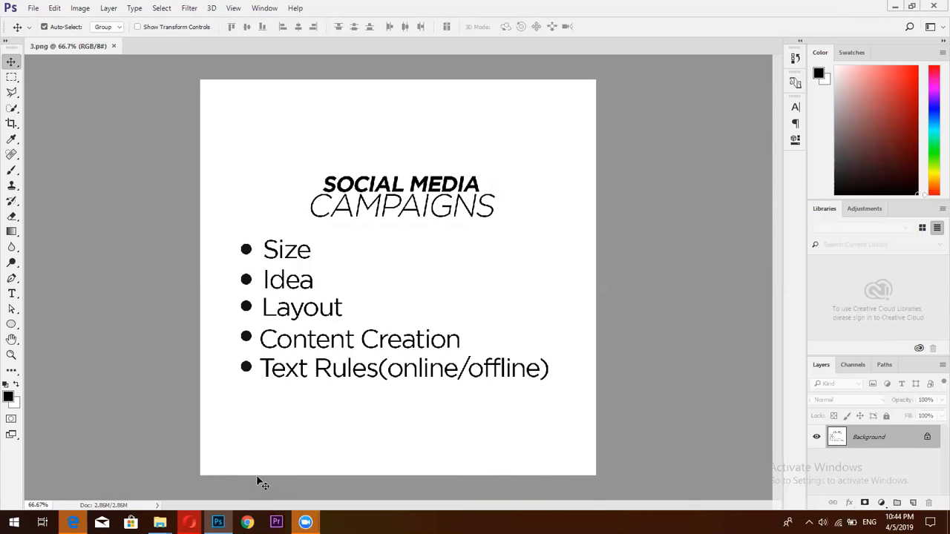
left_click(189, 523)
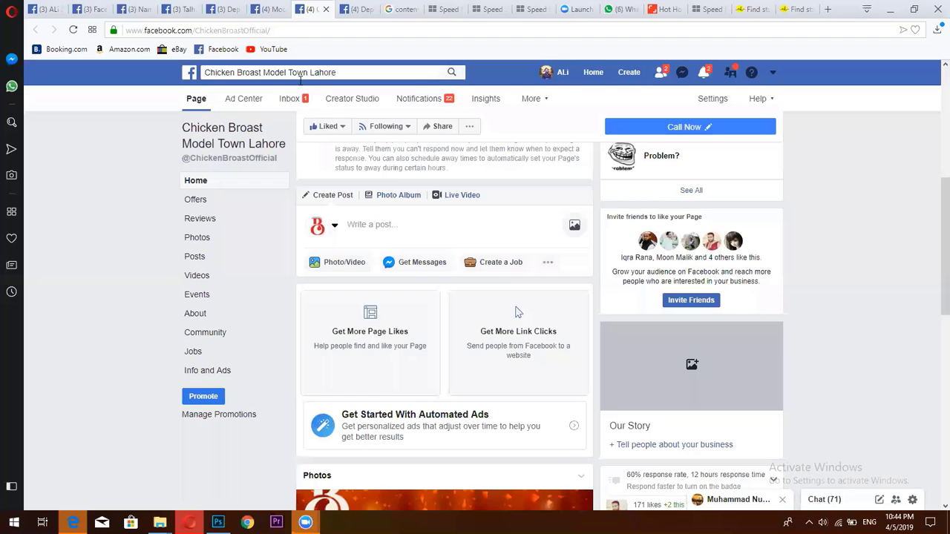
key("ctrl+shift+Tab")
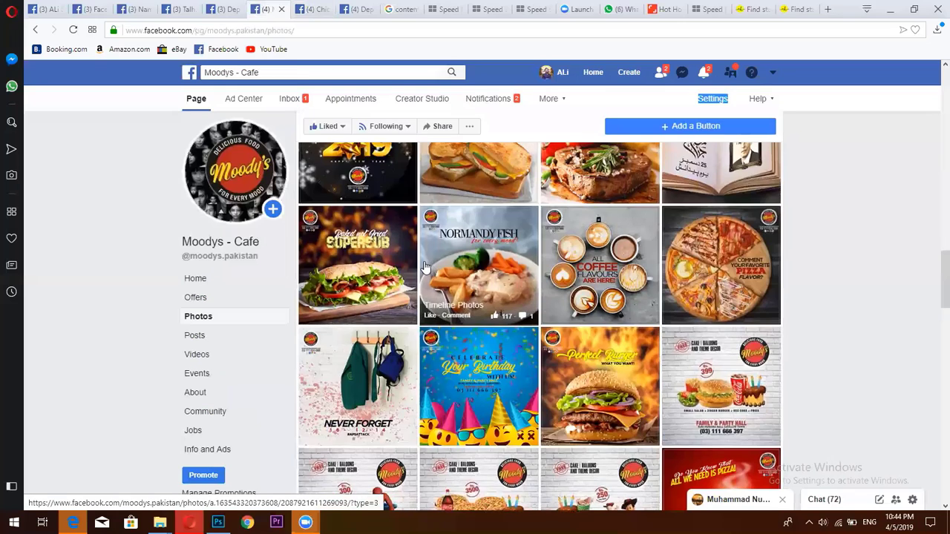
Open the "Beefy Bite!" burger post from the Moodys - Cafe photos and examine its layout and caption
scroll(469, 279, "up", 10)
scroll(591, 230, "down", 2)
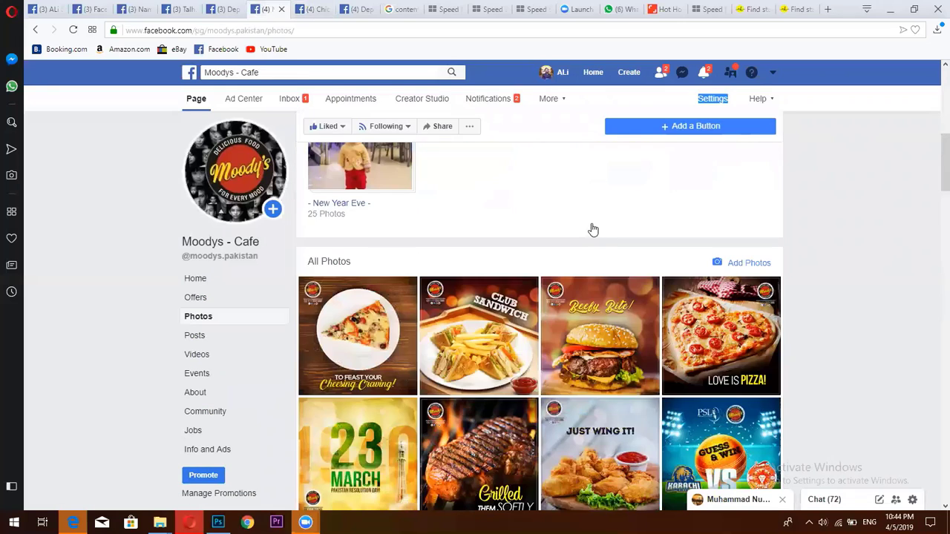
scroll(586, 260, "down", 2)
left_click(583, 280)
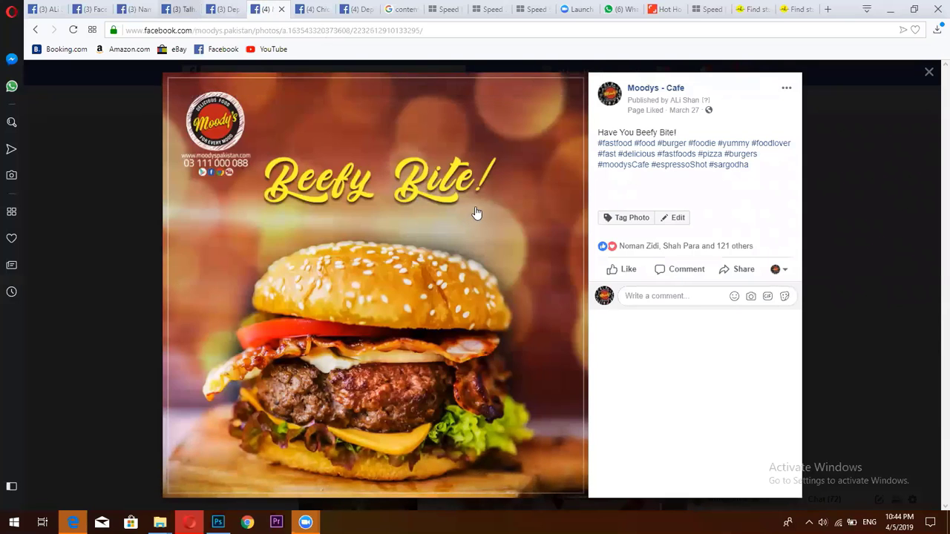
Examine the Chicken Tandoori Masala Mix post on the Talha Foods page, and check the Social Media Campaigns list in Photoshop before returning
key("ctrl+Tab")
left_click(382, 288)
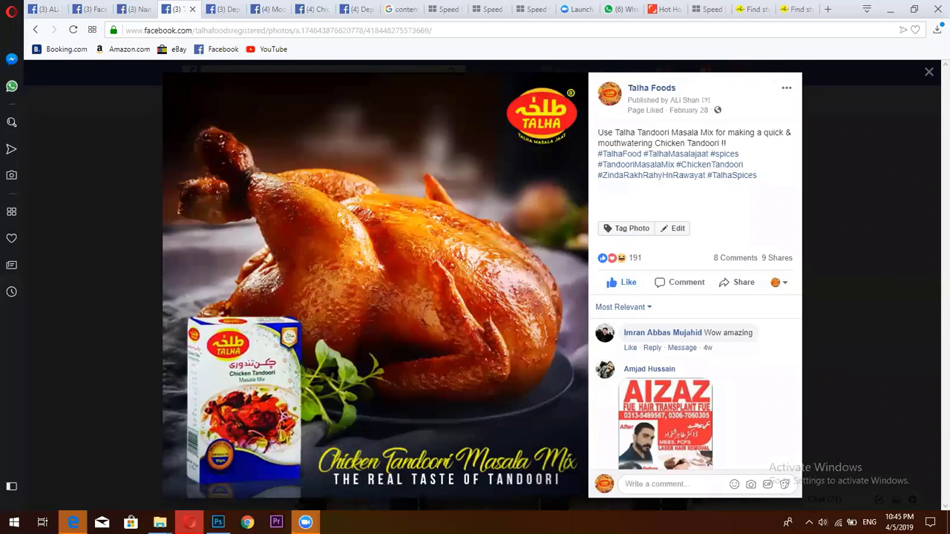
left_click(217, 522)
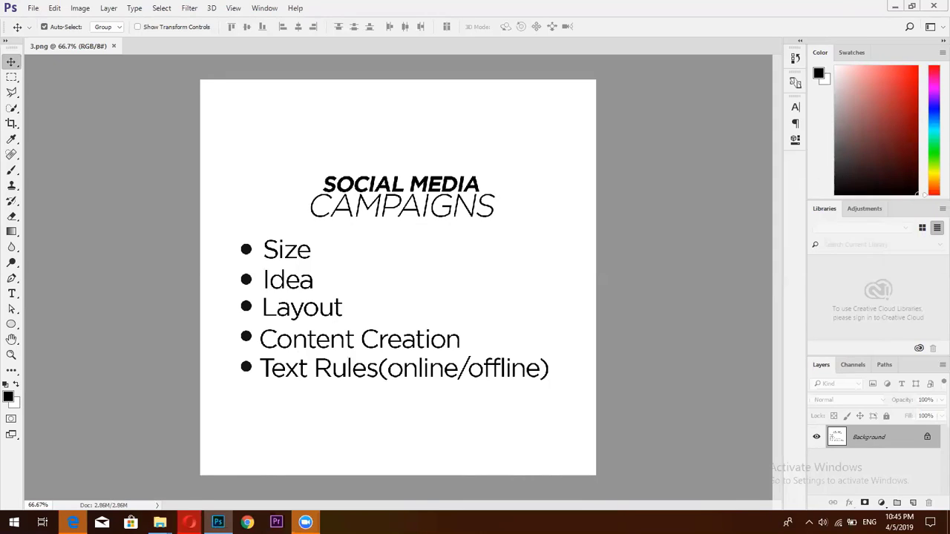
key("alt+Tab")
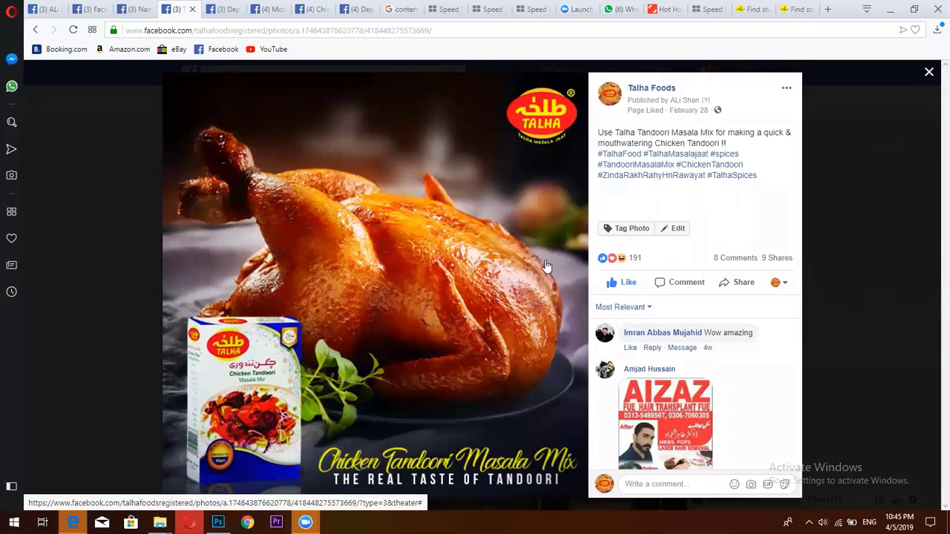
Close the tandoori post, examine the Talha Foods "Lucky Draw" post, and return to the campaign topic list in Photoshop
key("Escape")
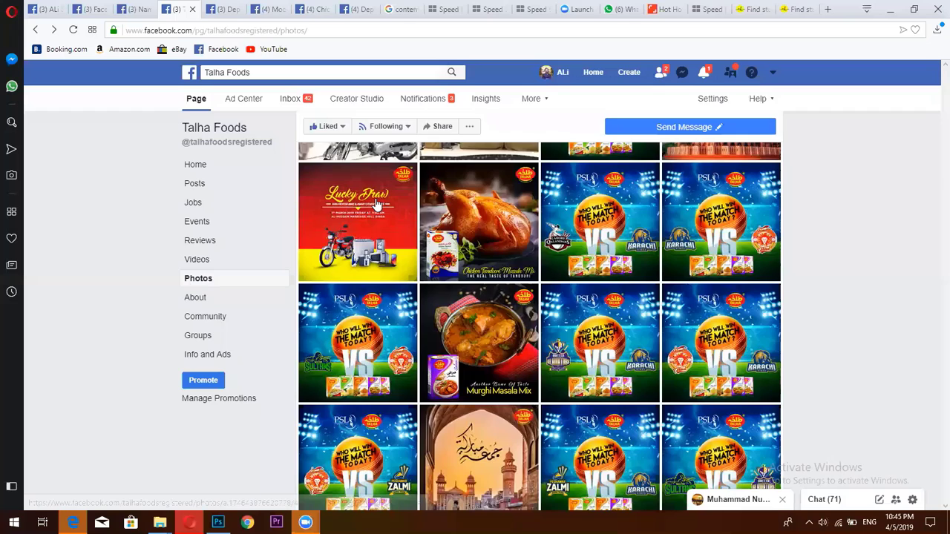
left_click(376, 205)
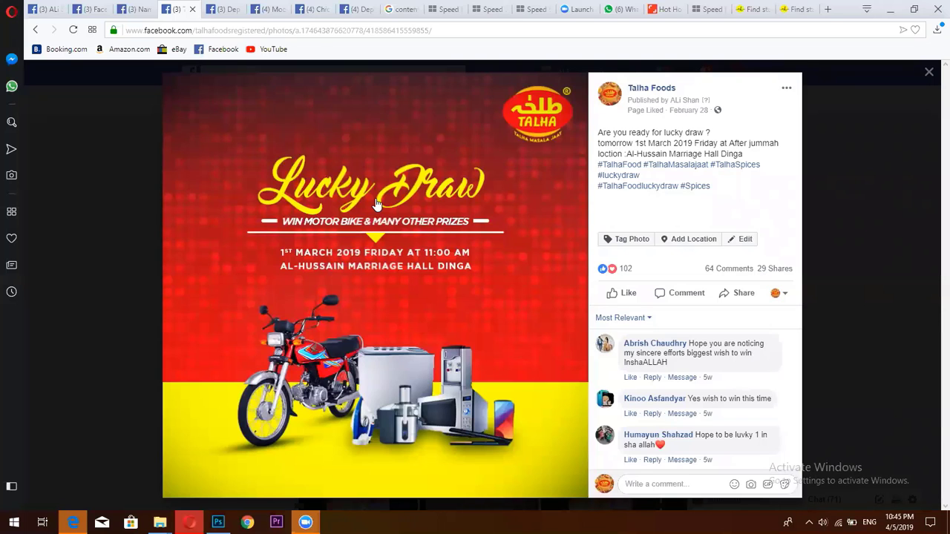
left_click(217, 523)
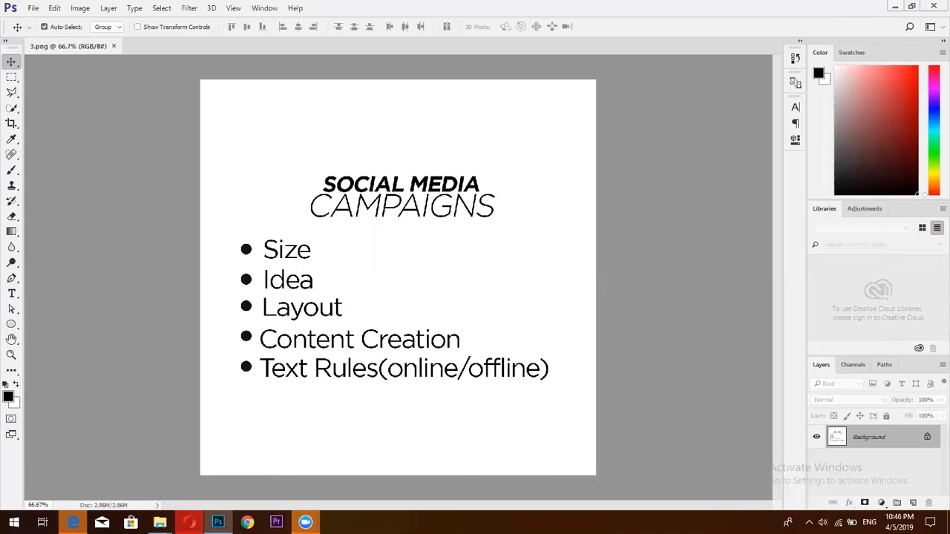
Switch to the browser, search Google for "facebook overlay" in a new tab, and open Facebook's Text Overlay Tool
key("alt+Tab")
left_click(827, 9)
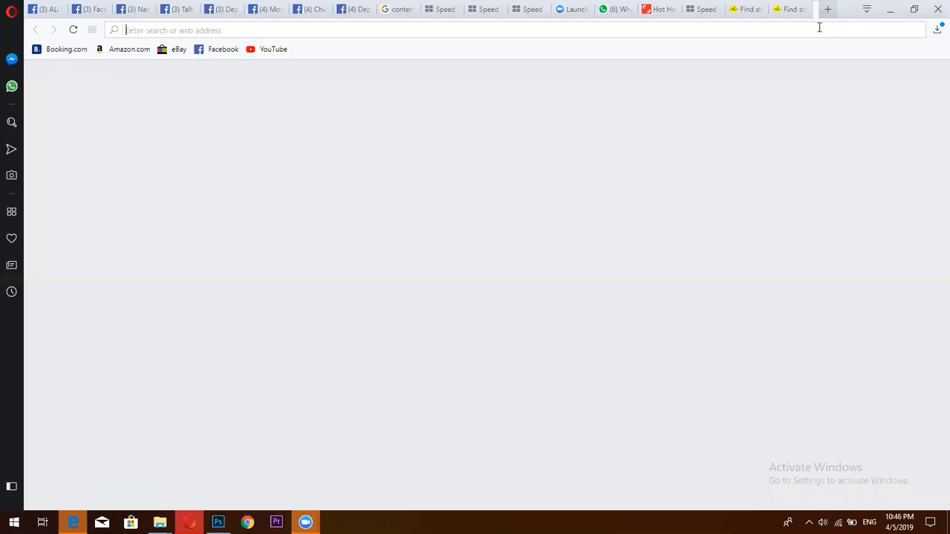
type("fa")
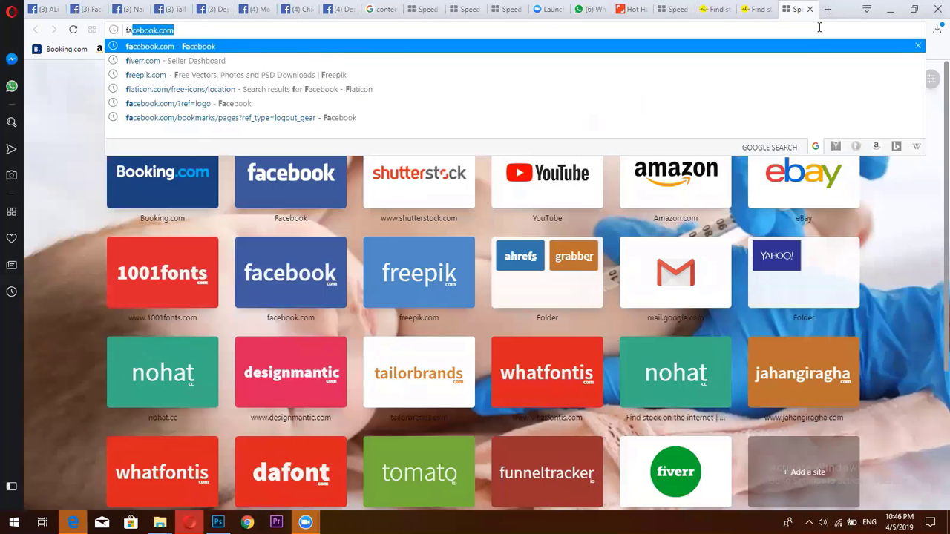
type("ceboo")
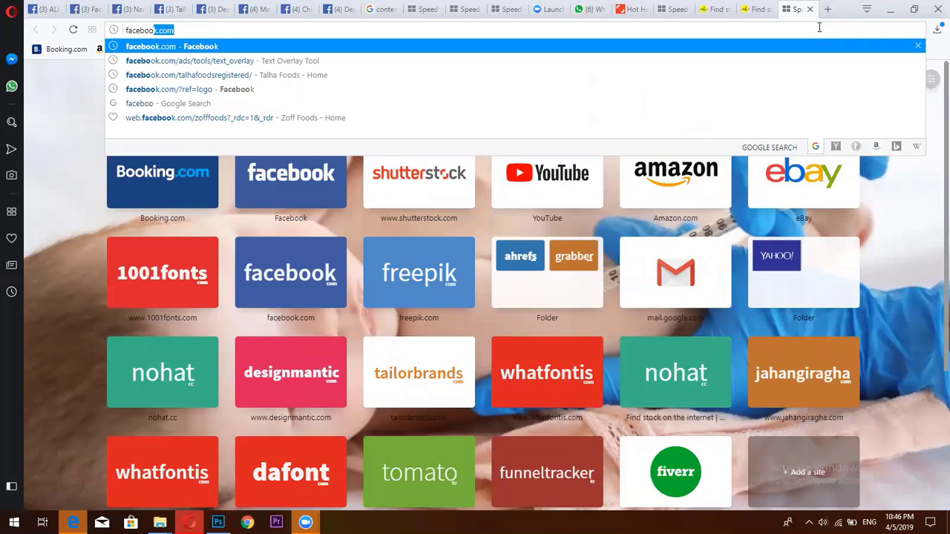
type("k over")
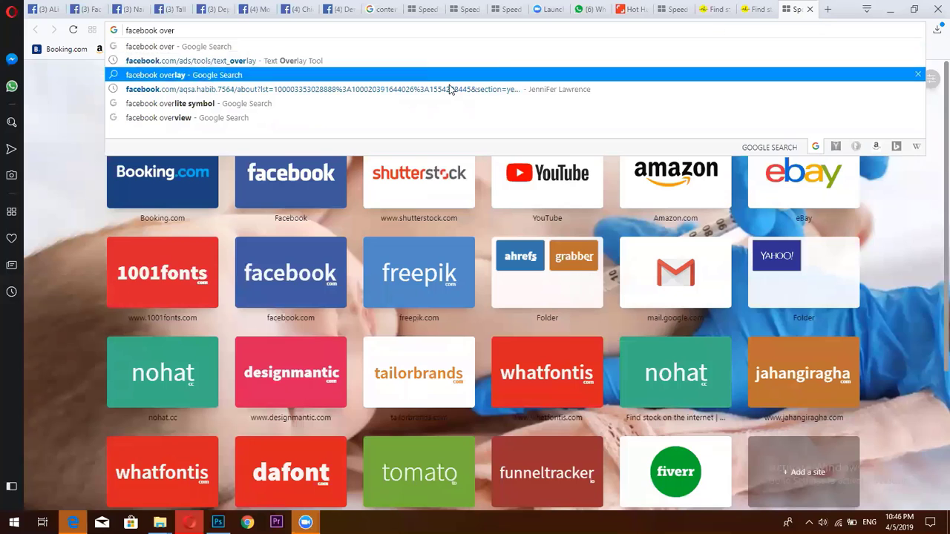
left_click(343, 75)
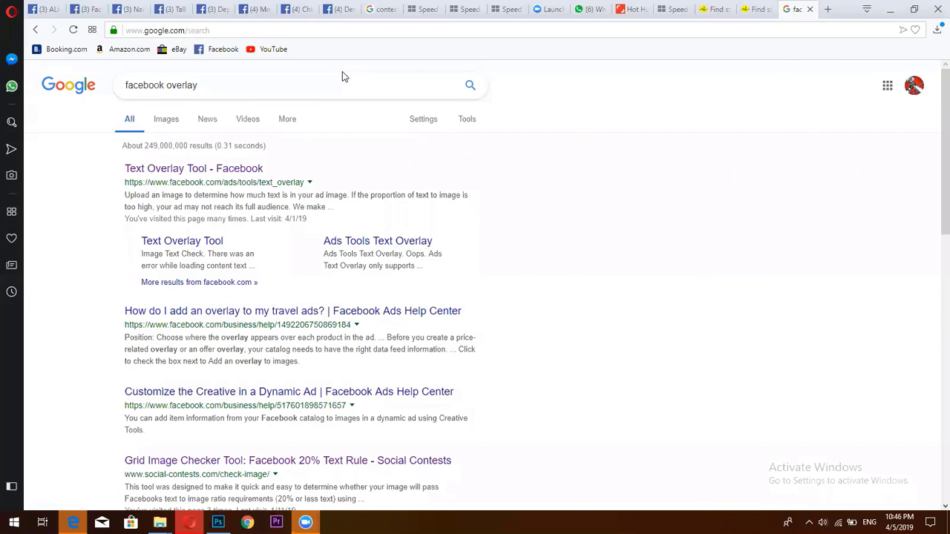
left_click(228, 169)
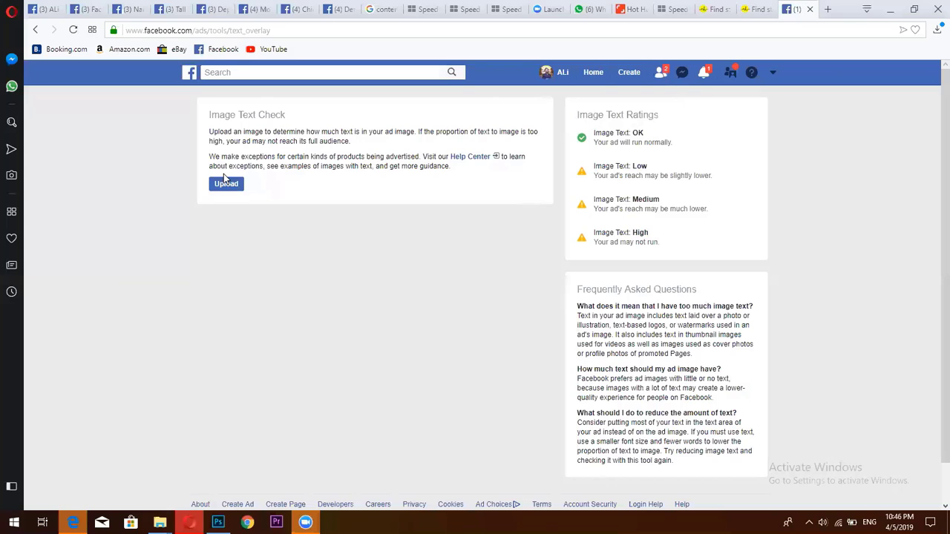
left_click(221, 184)
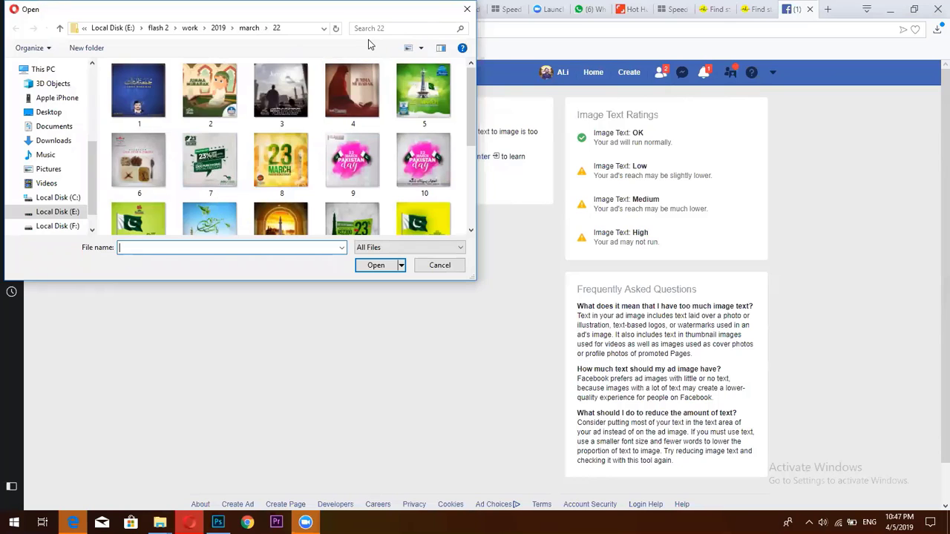
left_click_drag(368, 9, 376, 161)
left_click(496, 161)
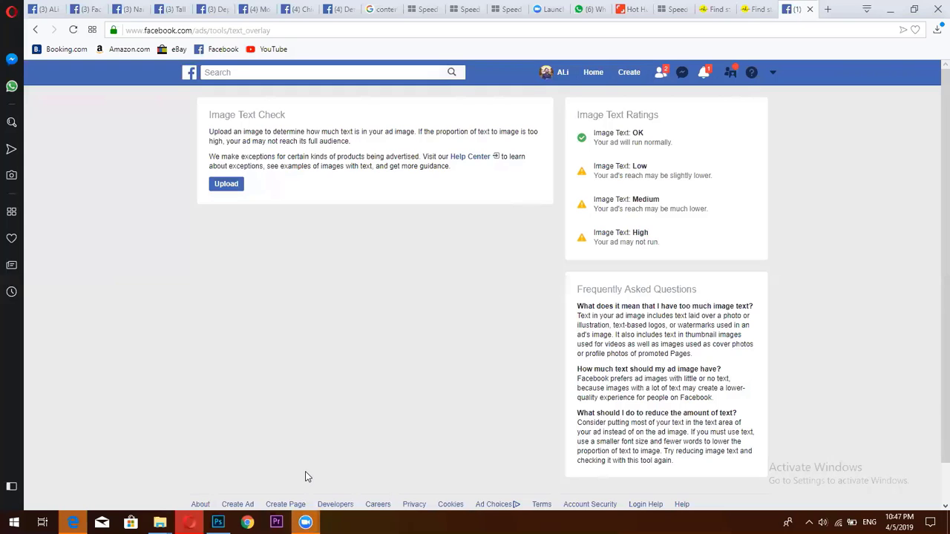
Switch to Photoshop and open the New Document dialog
left_click(219, 522)
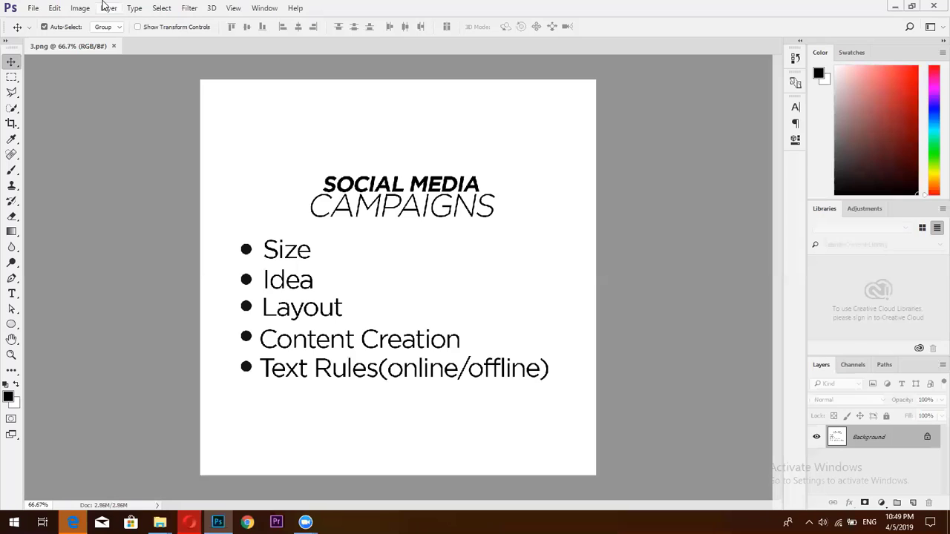
left_click(34, 9)
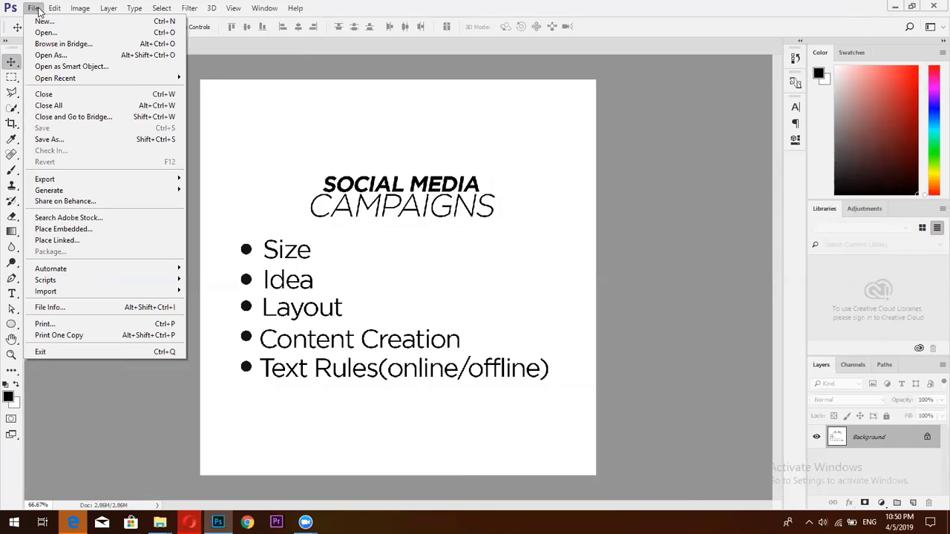
mouse_move(161, 9)
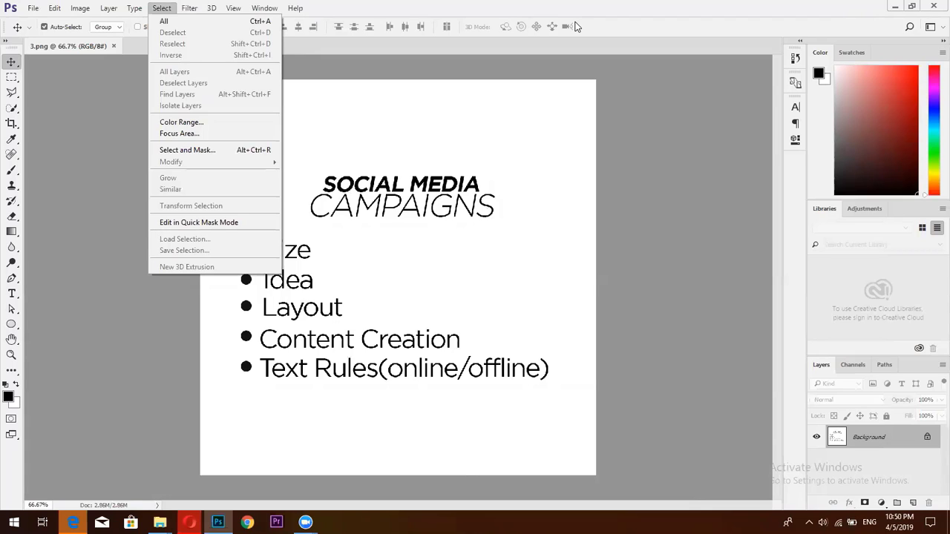
mouse_move(34, 13)
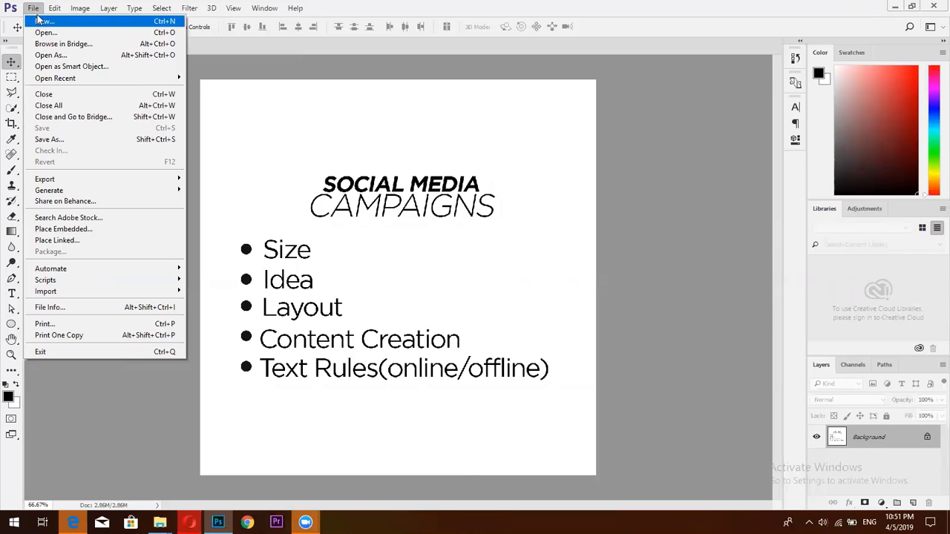
left_click(34, 8)
left_click(33, 8)
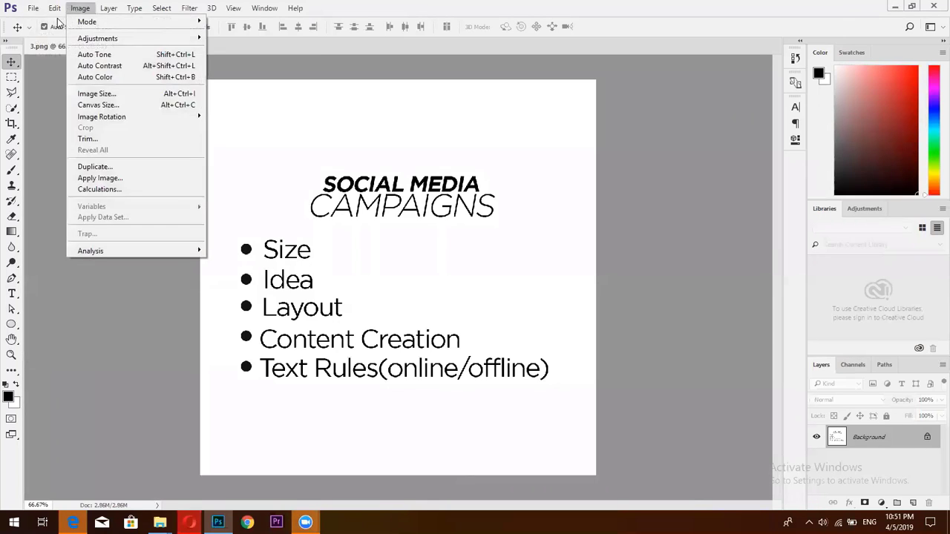
left_click(35, 12)
left_click(34, 9)
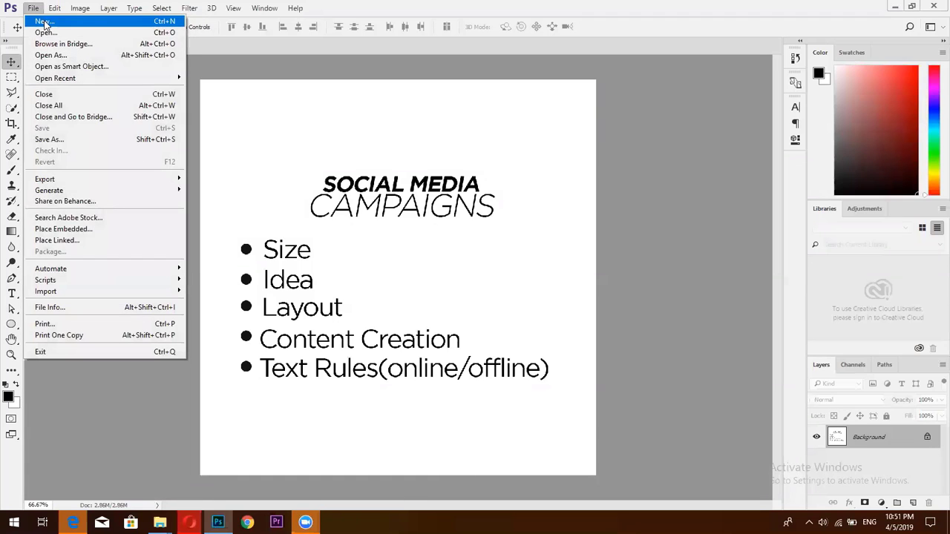
left_click(44, 23)
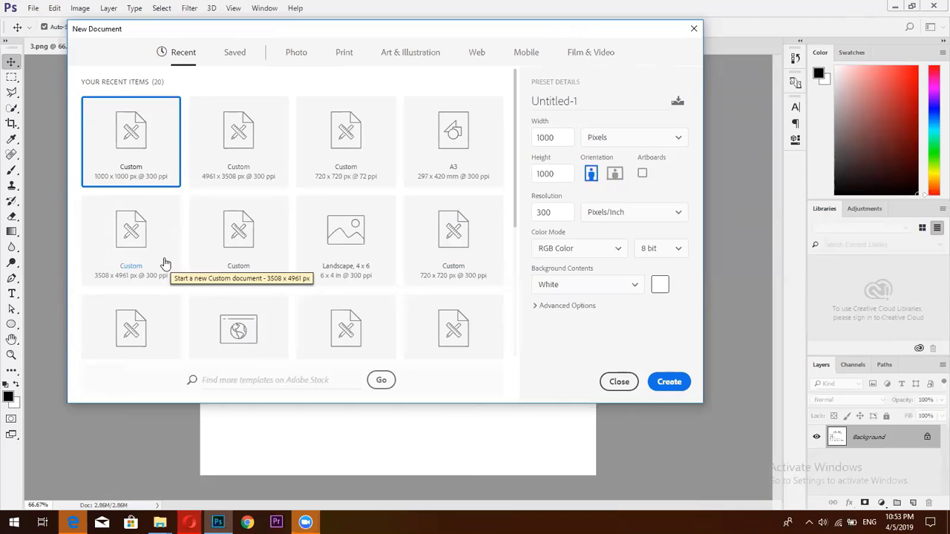
Examine the blank document presets for Photo, Print and Art & Illustration
left_click(295, 58)
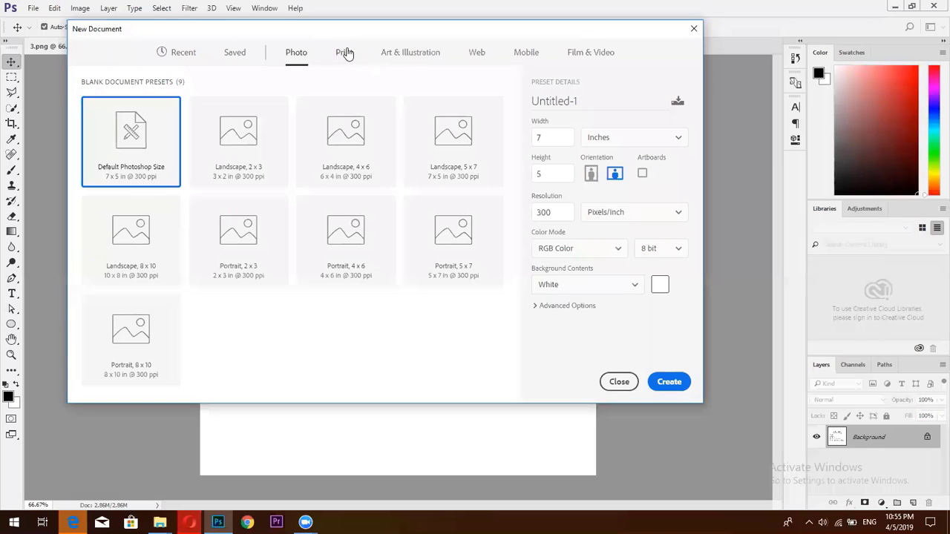
left_click(345, 54)
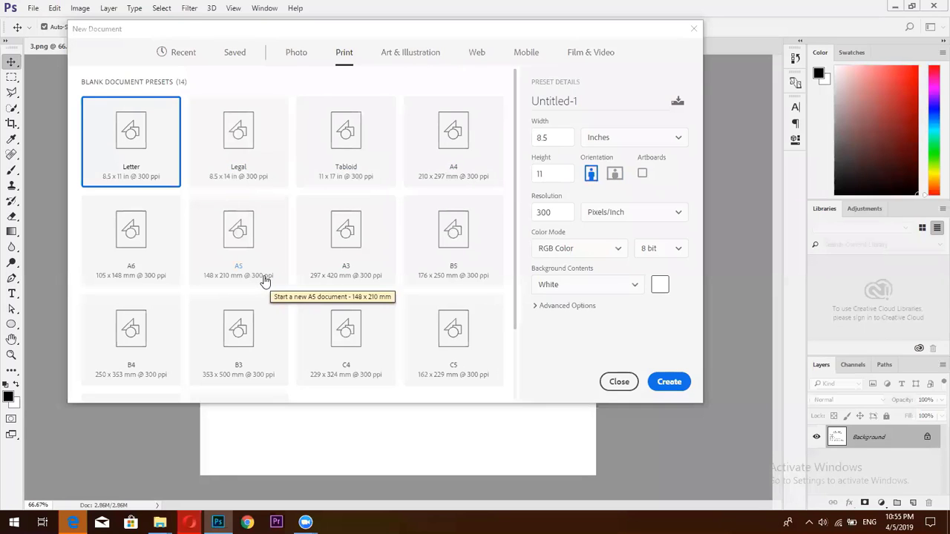
scroll(303, 247, "down", 1)
scroll(303, 247, "up", 1)
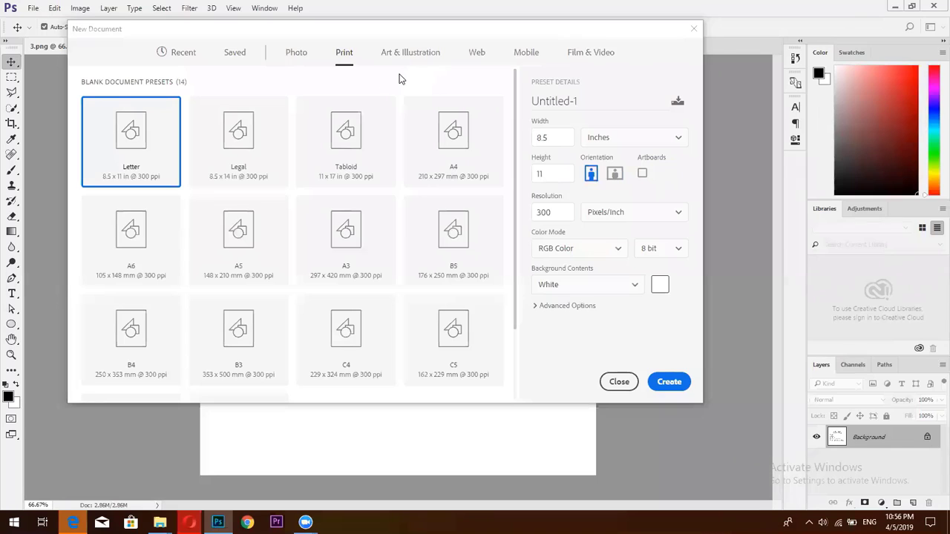
left_click(410, 52)
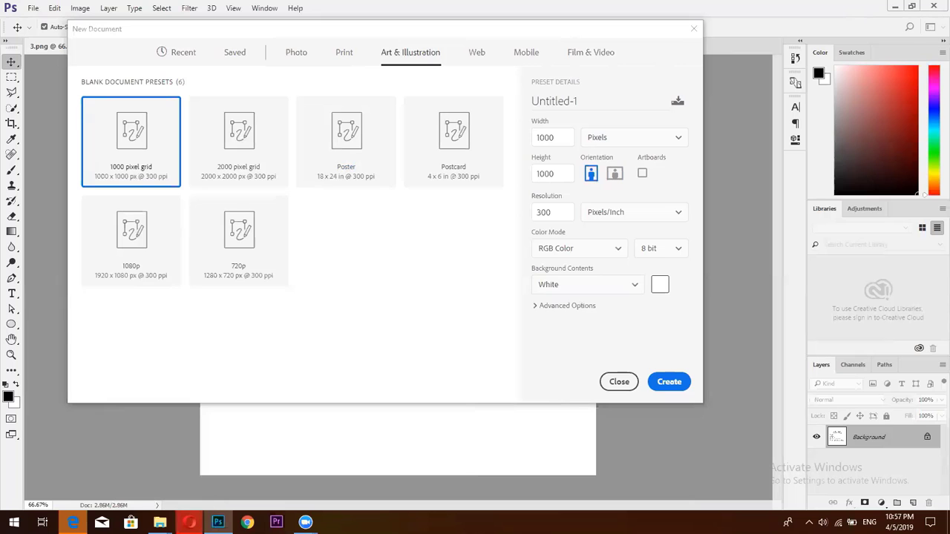
Switch to the browser, search Google for "art and illustration" in a new tab, and show the image results
key("alt+Tab")
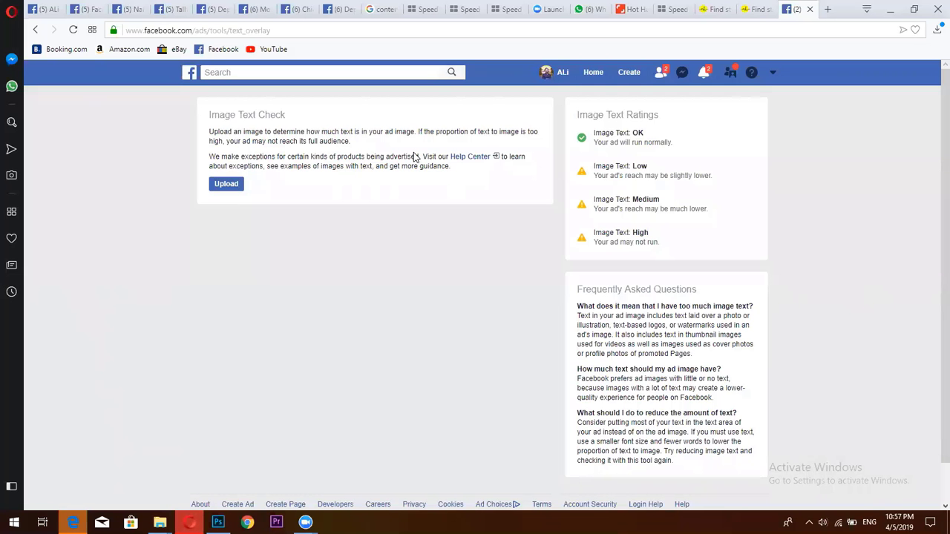
key("ctrl+t")
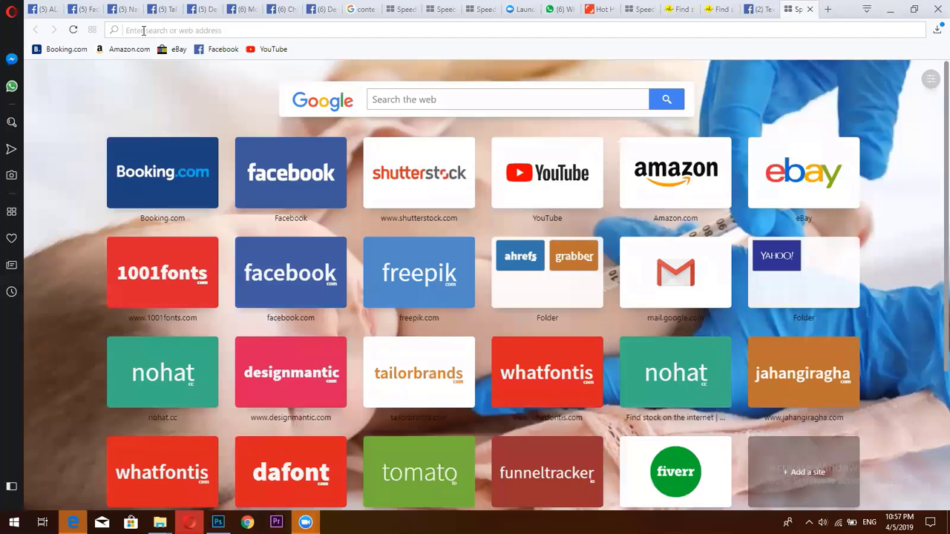
type("art")
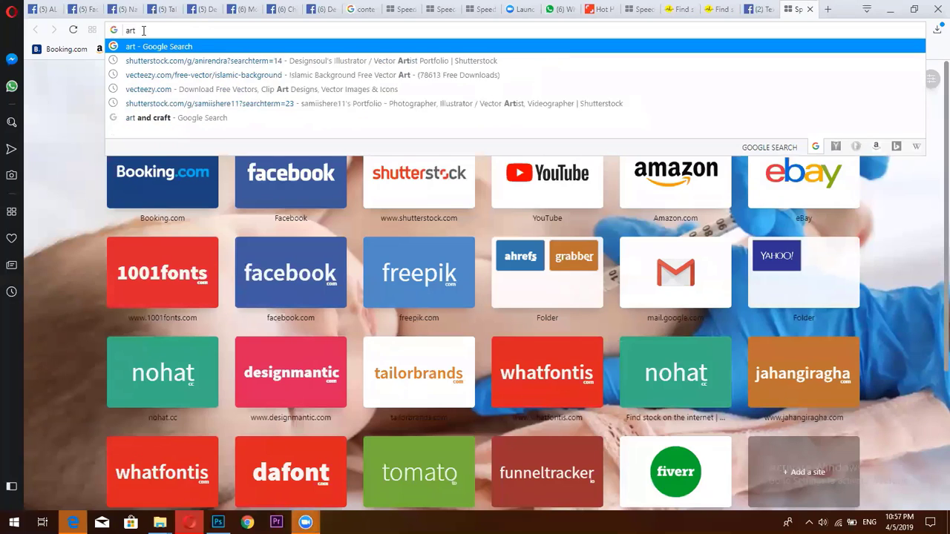
type(" and")
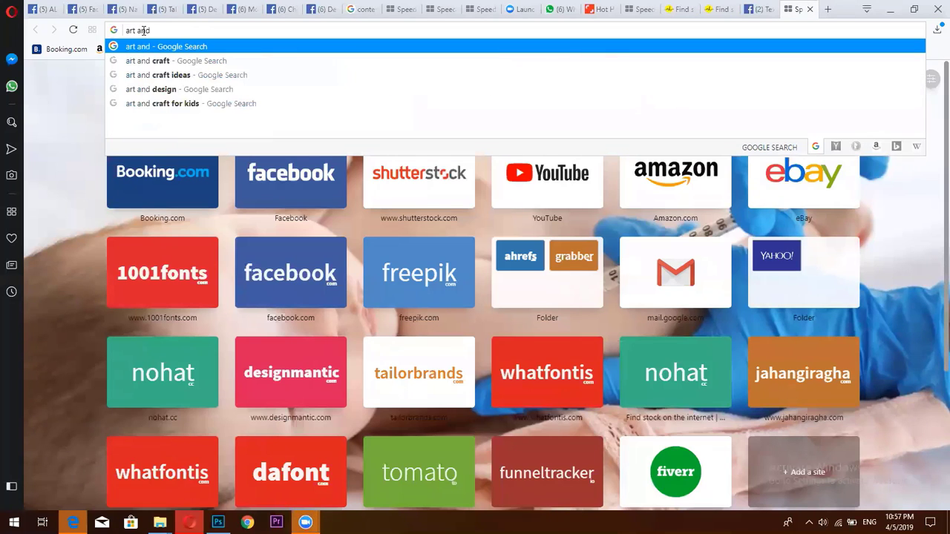
type(" illus")
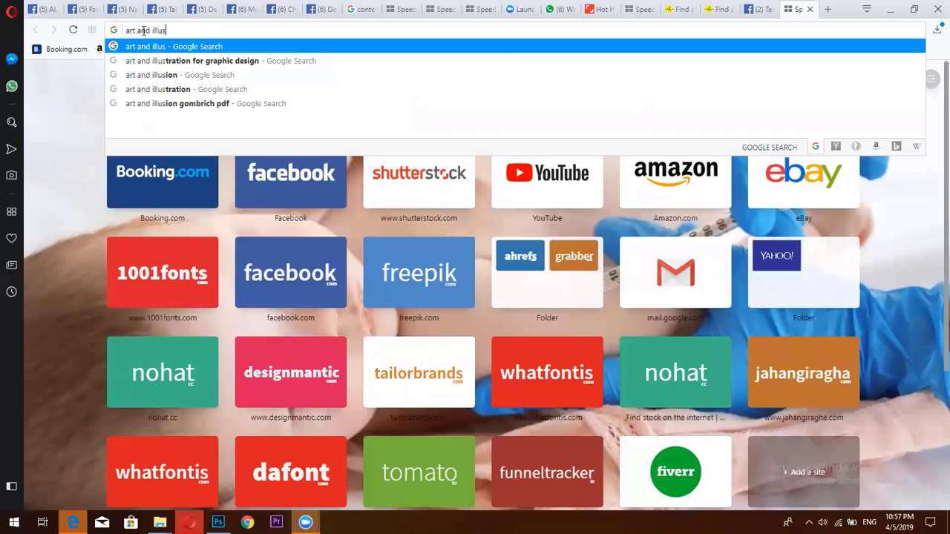
type("tra")
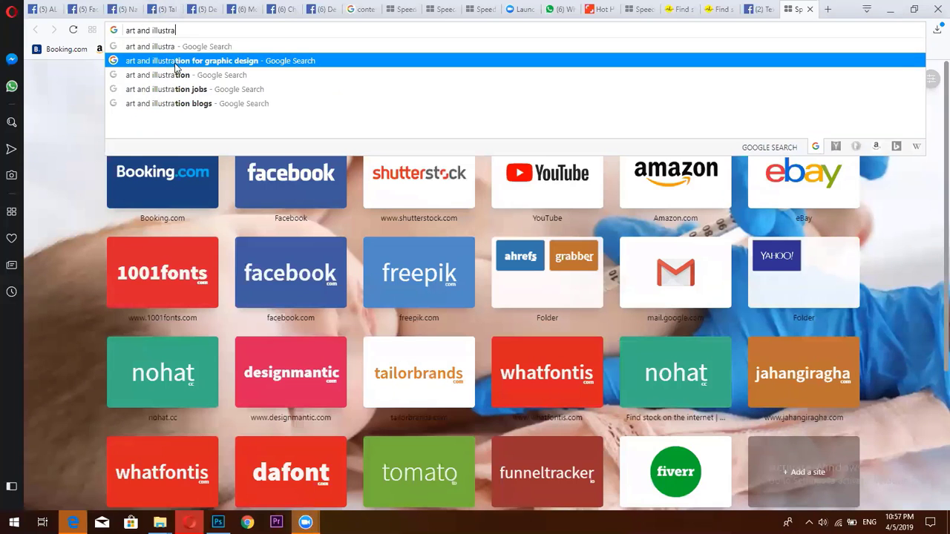
left_click(179, 78)
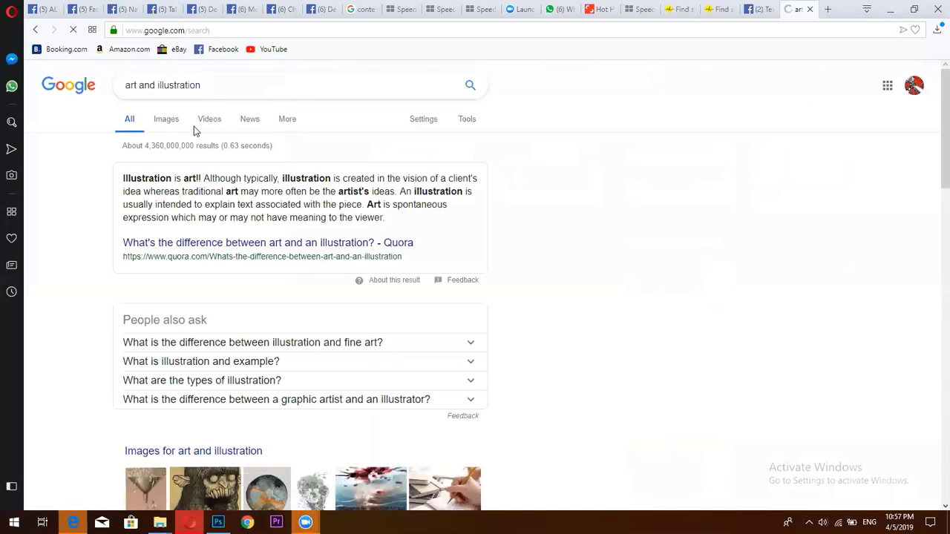
left_click(170, 120)
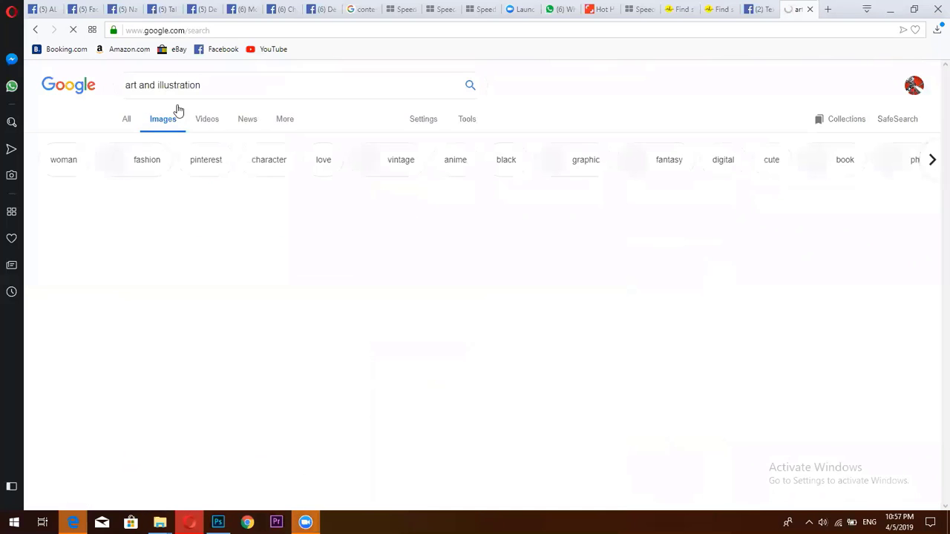
Look through the image results for "art and illustration" for example drawings and illustrations
scroll(530, 131, "down", 1)
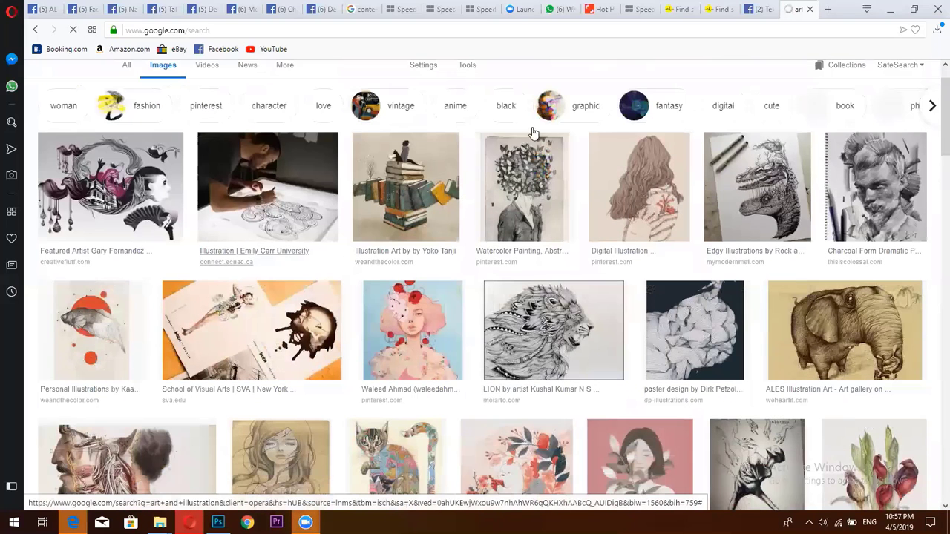
scroll(538, 130, "down", 1)
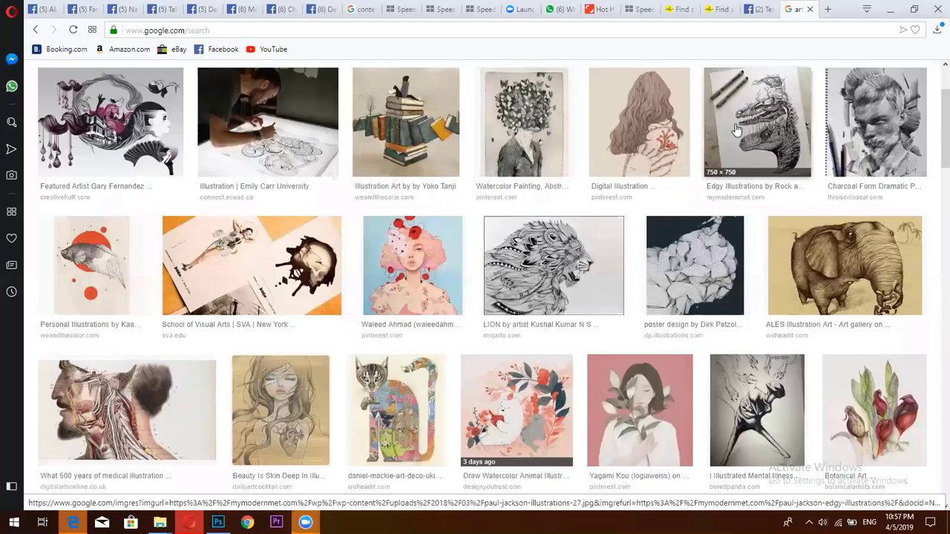
scroll(228, 300, "down", 2)
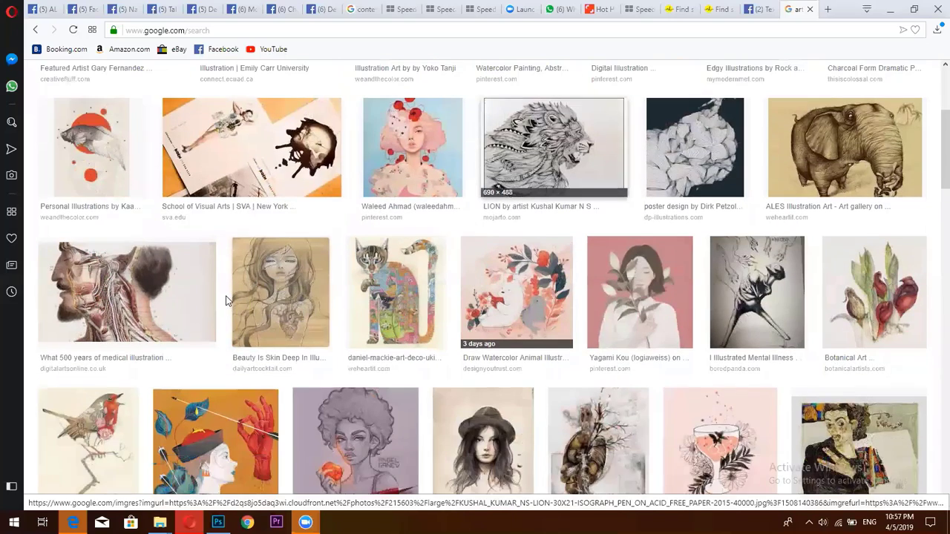
scroll(581, 312, "down", 4)
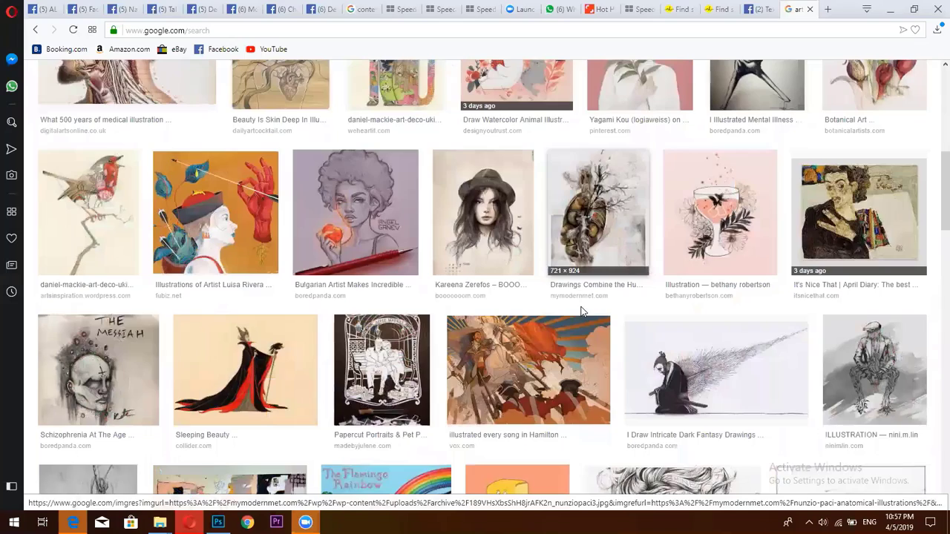
scroll(581, 312, "down", 4)
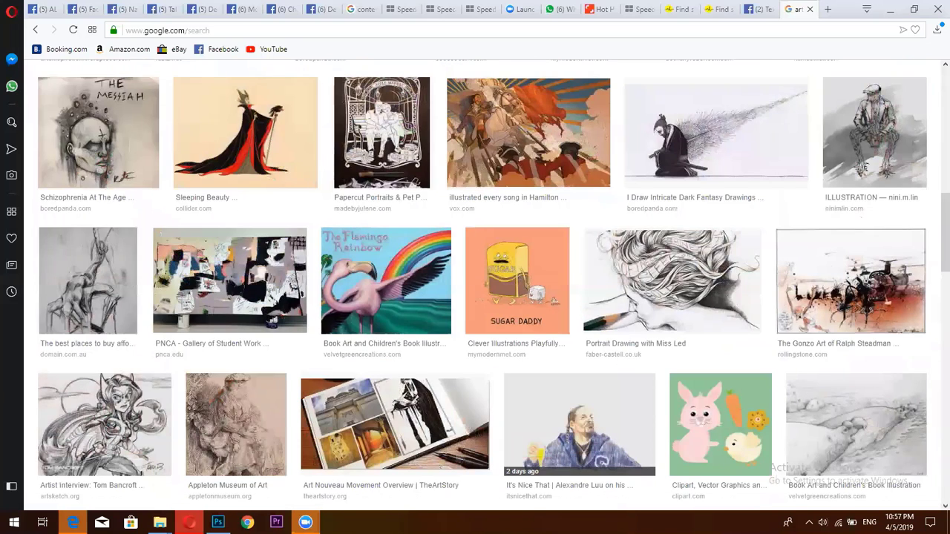
Switch to Photoshop and show the blank document presets for Web in the New Document dialog
left_click(218, 521)
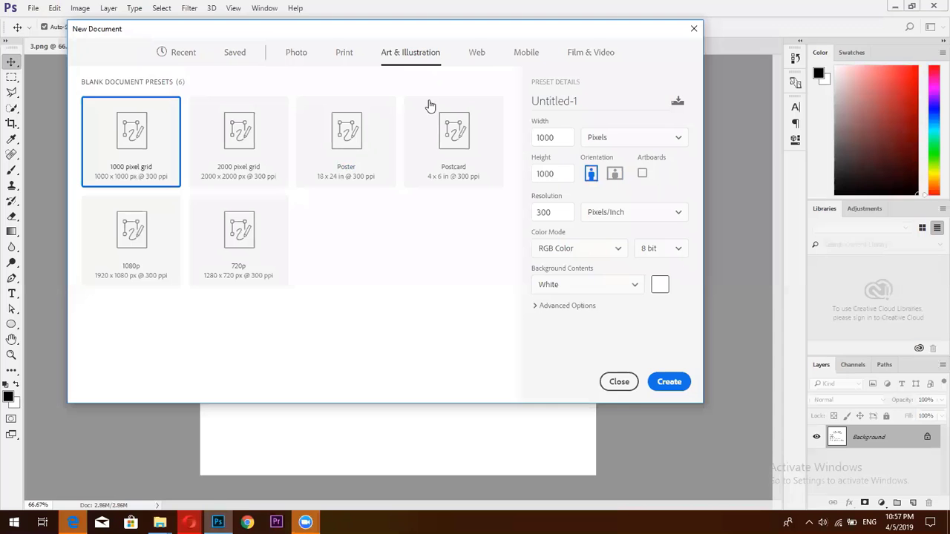
left_click(476, 53)
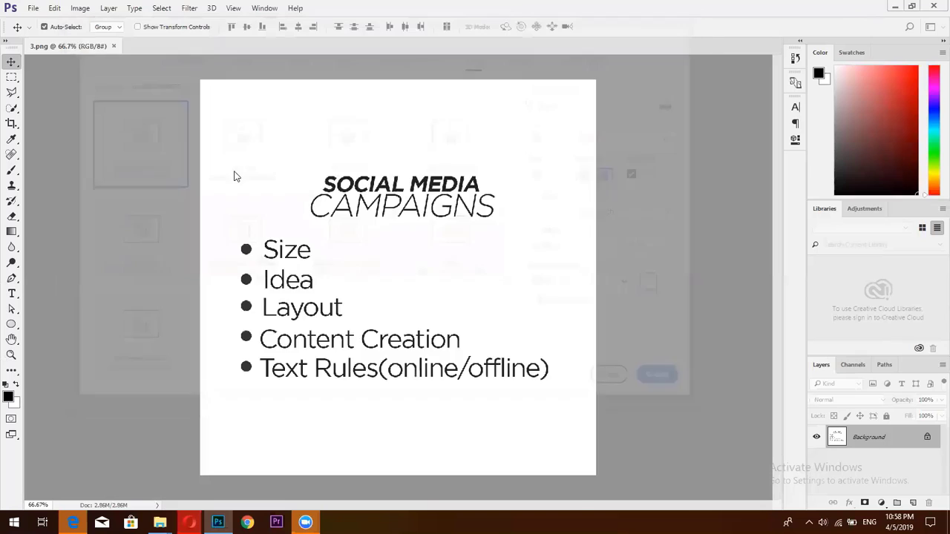
double_click(137, 158)
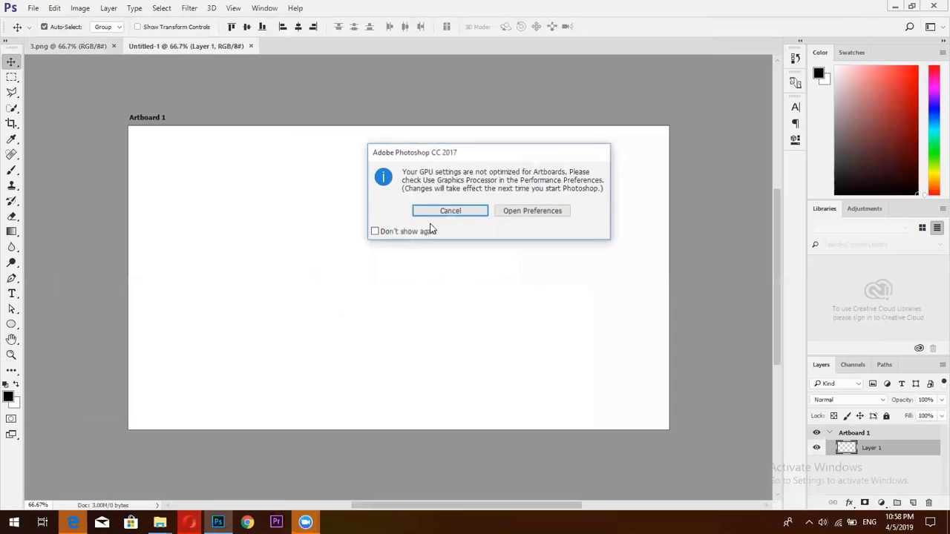
left_click(450, 212)
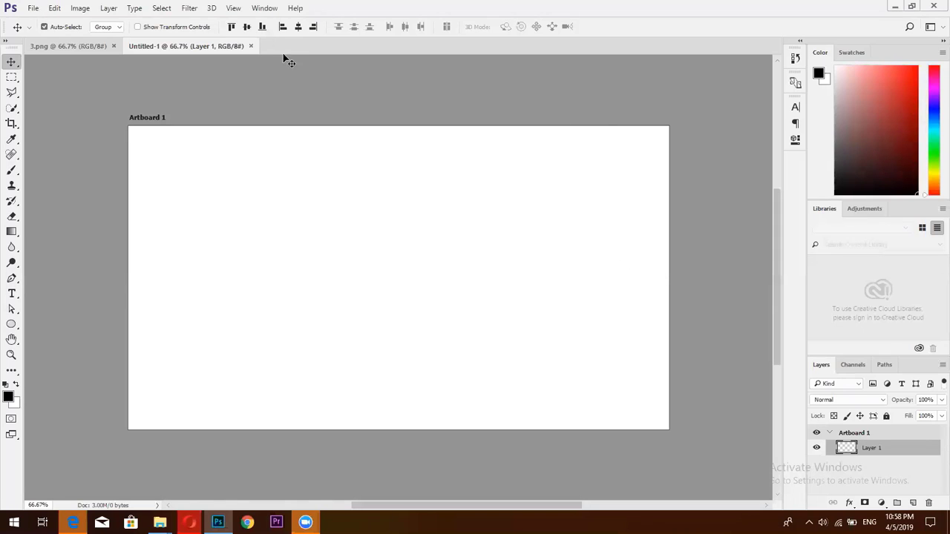
left_click(250, 46)
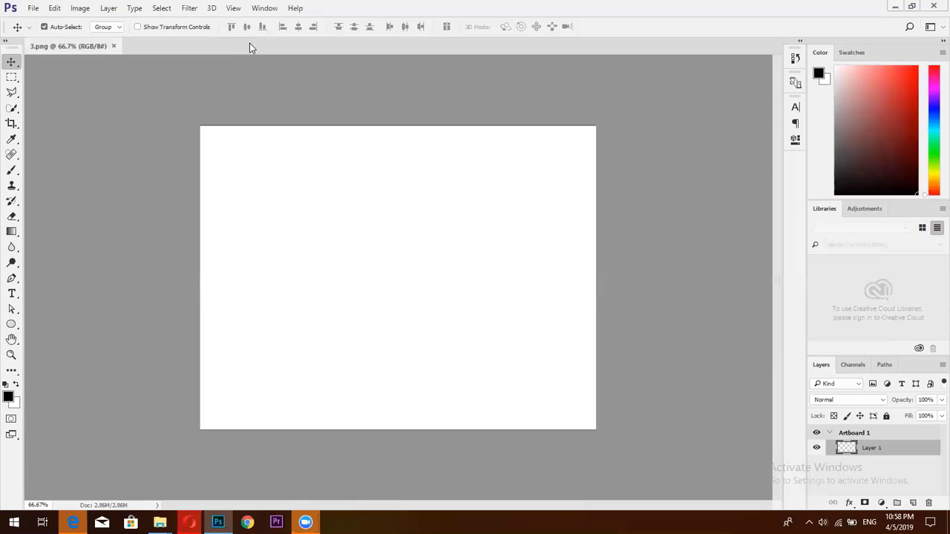
Reopen the New Document dialog and examine the blank document presets for Web
left_click(35, 9)
left_click(43, 21)
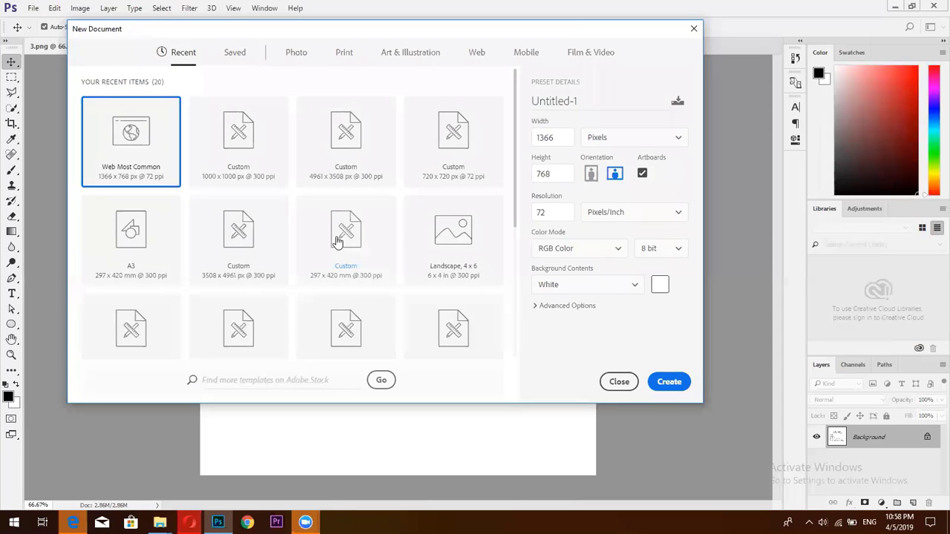
left_click(470, 55)
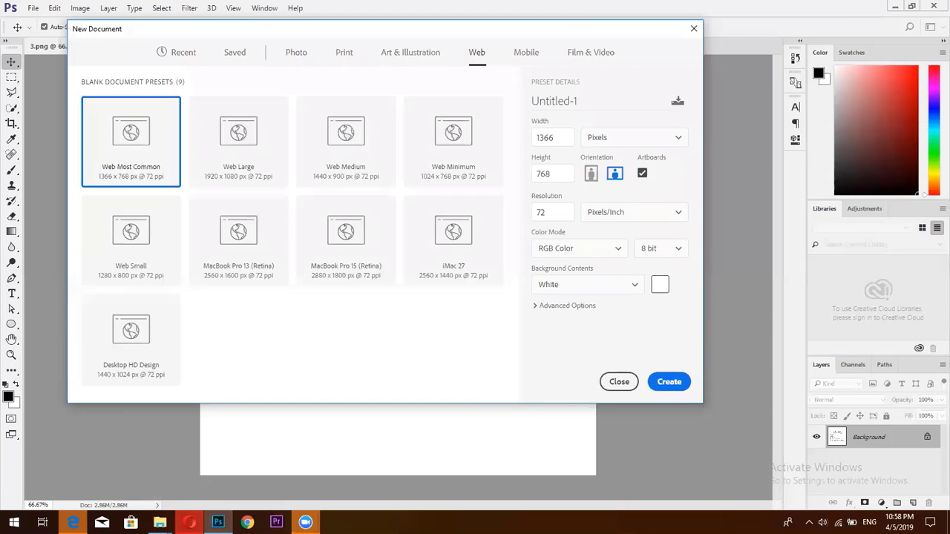
Switch to the browser, open the Facebook profile page and preview the Branex page listed in its Intro section
key("alt+Tab")
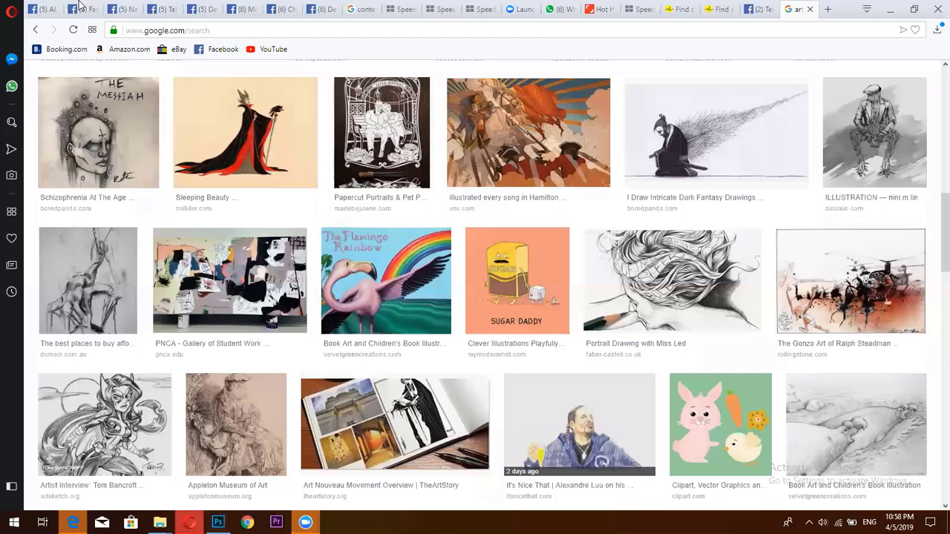
left_click(83, 9)
left_click(43, 8)
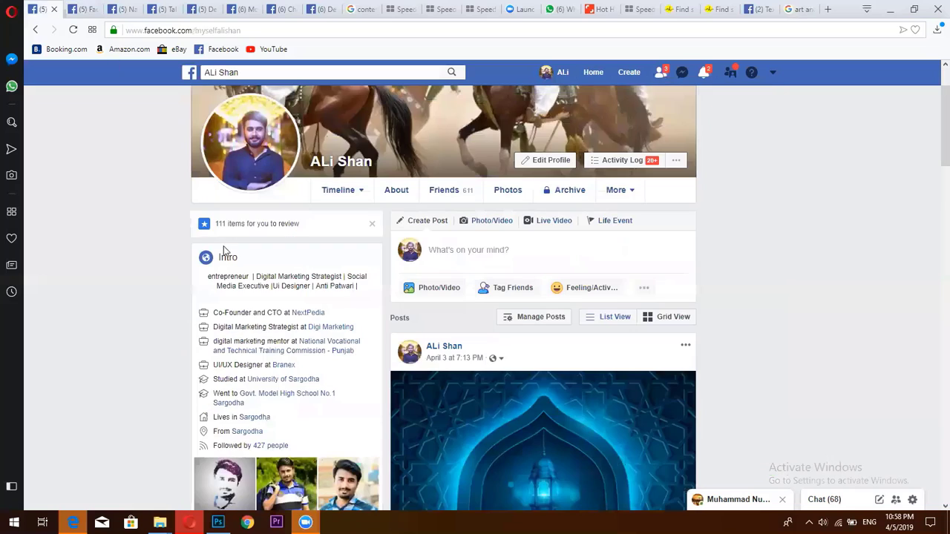
scroll(318, 217, "down", 2)
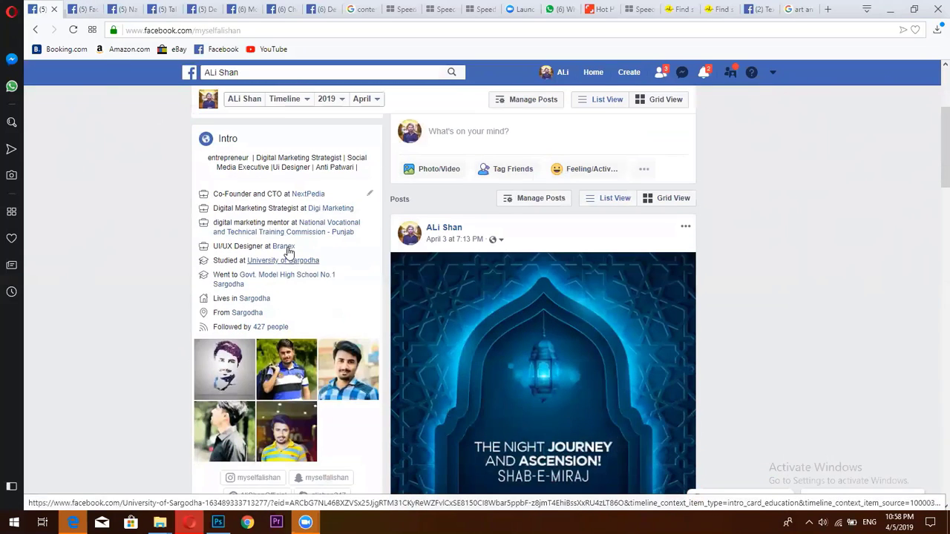
mouse_move(288, 252)
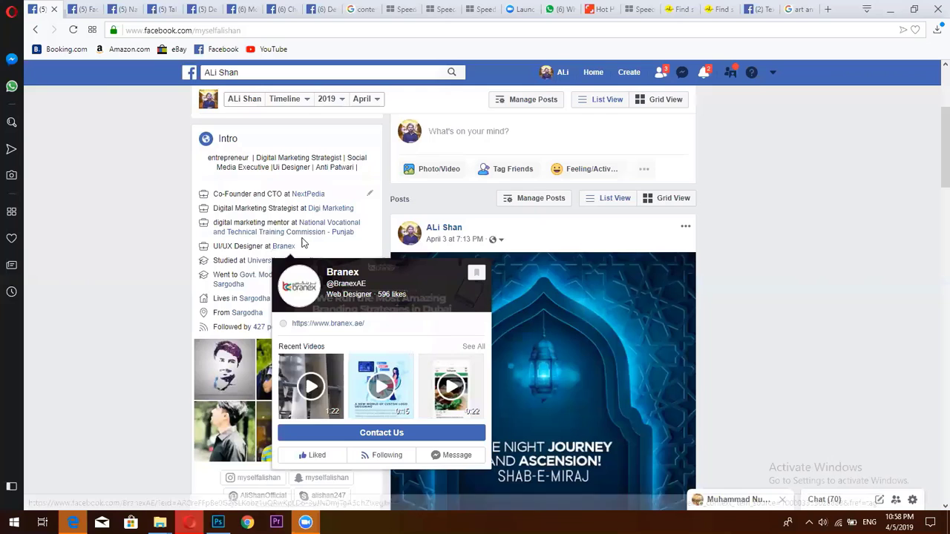
Search Google for "logo design in dubai" in a new tab
left_click(826, 9)
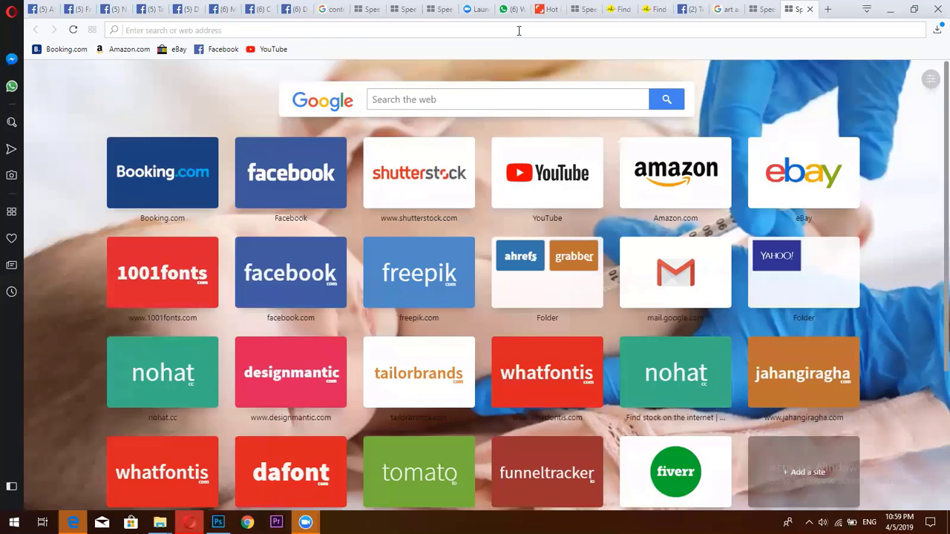
type("lod")
key("BackSpace")
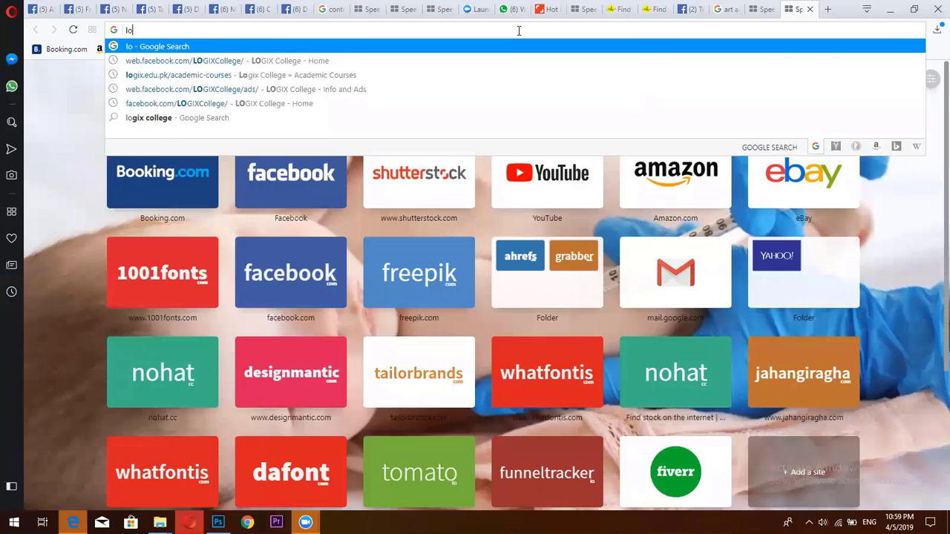
type("go d")
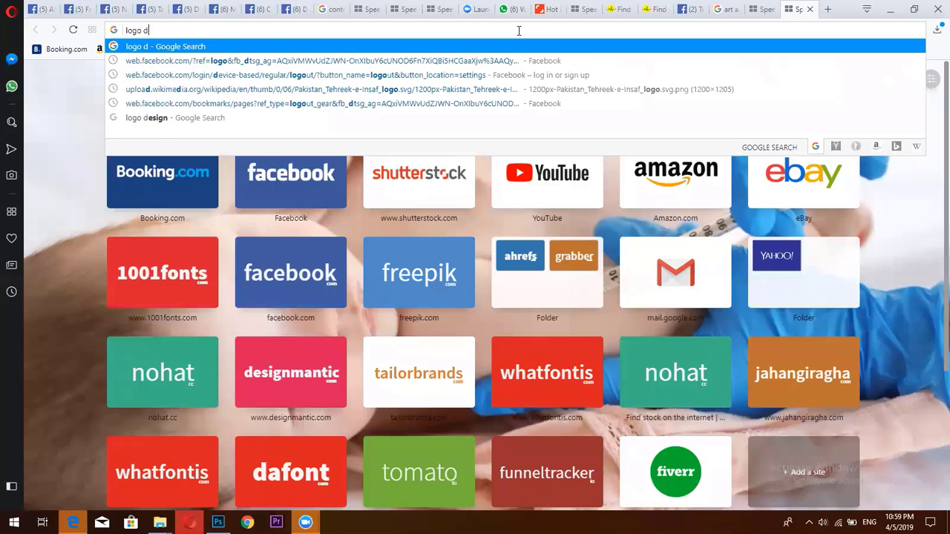
type("esign ")
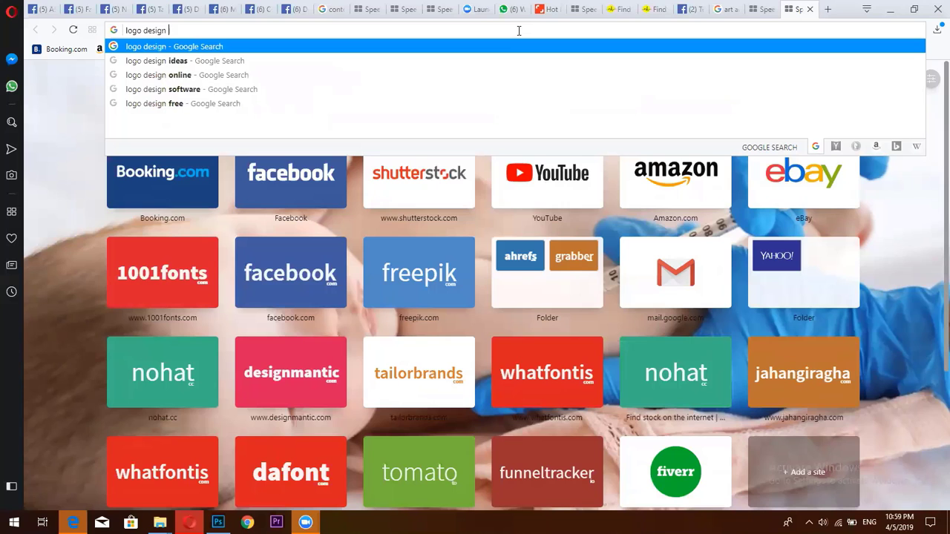
type("in dubai")
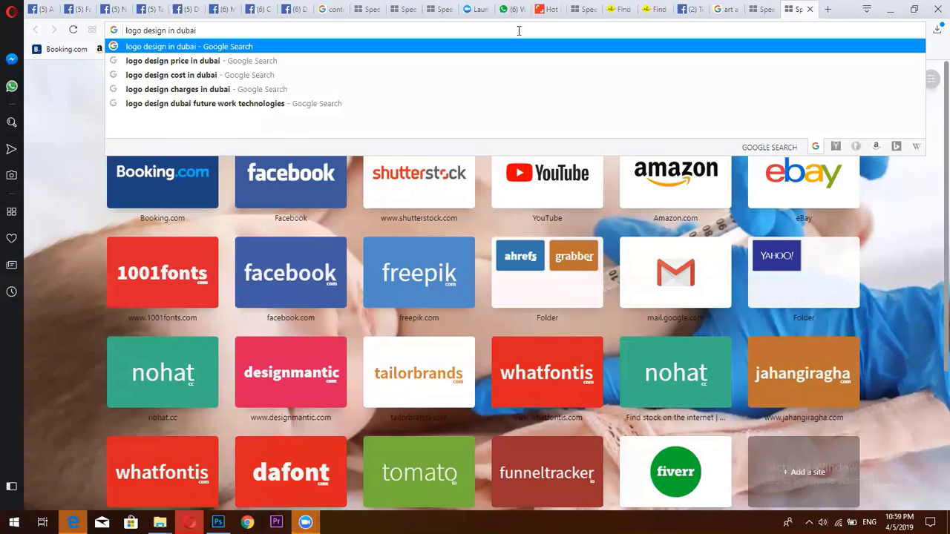
key("Return")
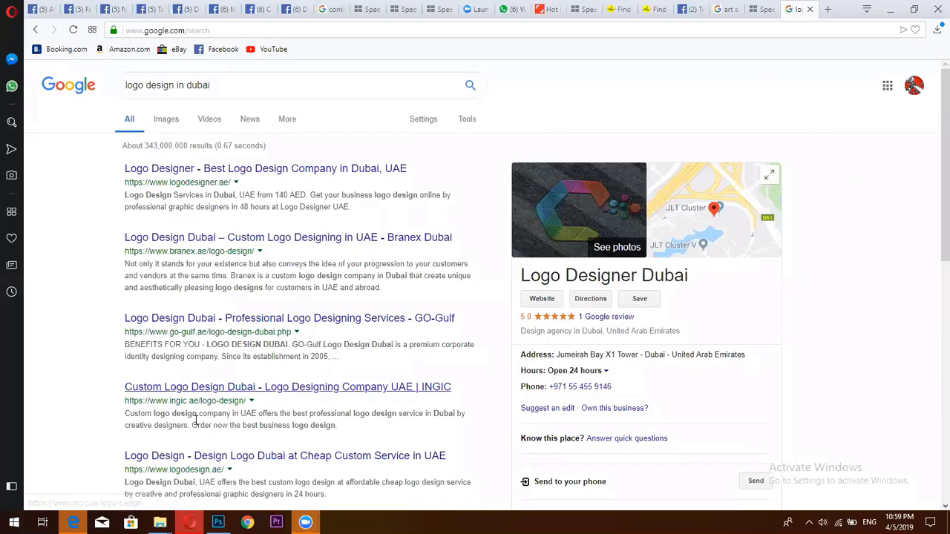
left_click(217, 523)
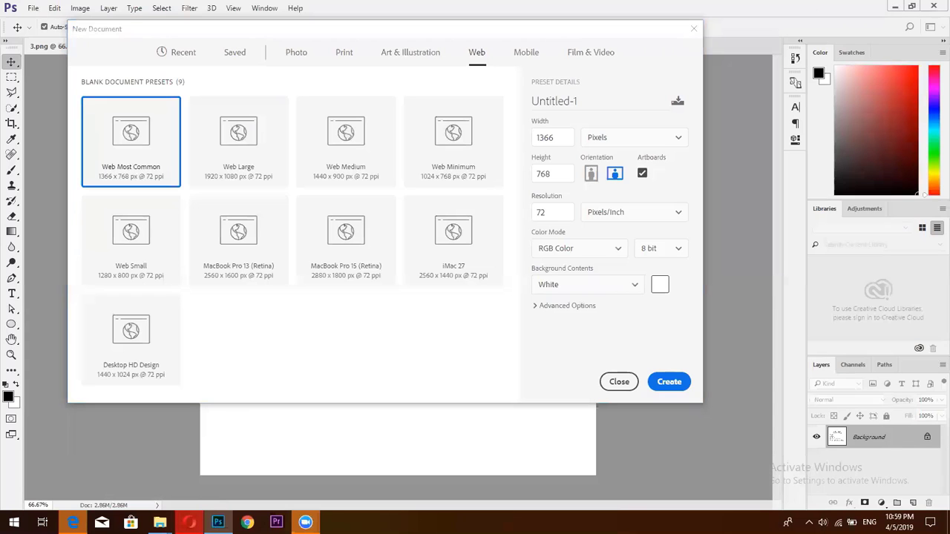
key("alt+Tab")
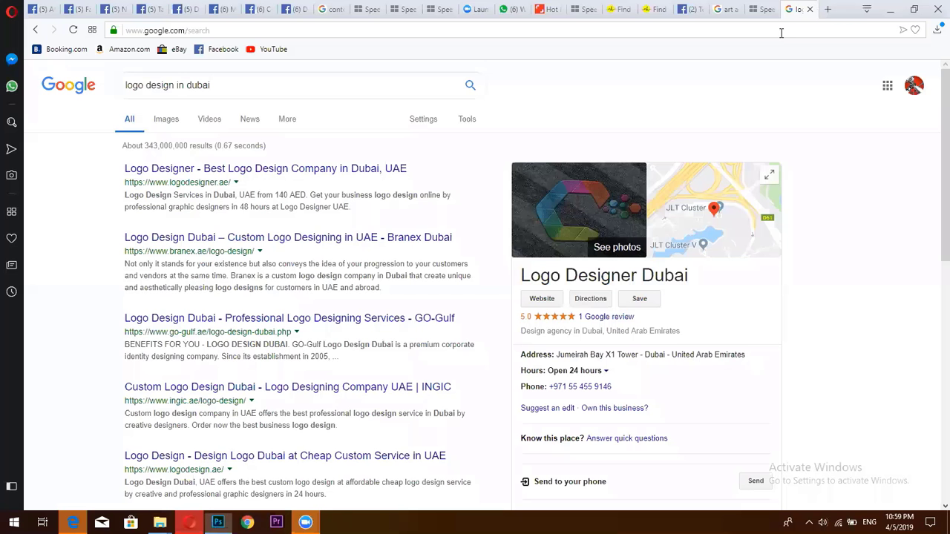
Search Google for "web ui" in a new tab, browse the image results and preview the related image about free Figma resources
key("ctrl+t")
type("web ui")
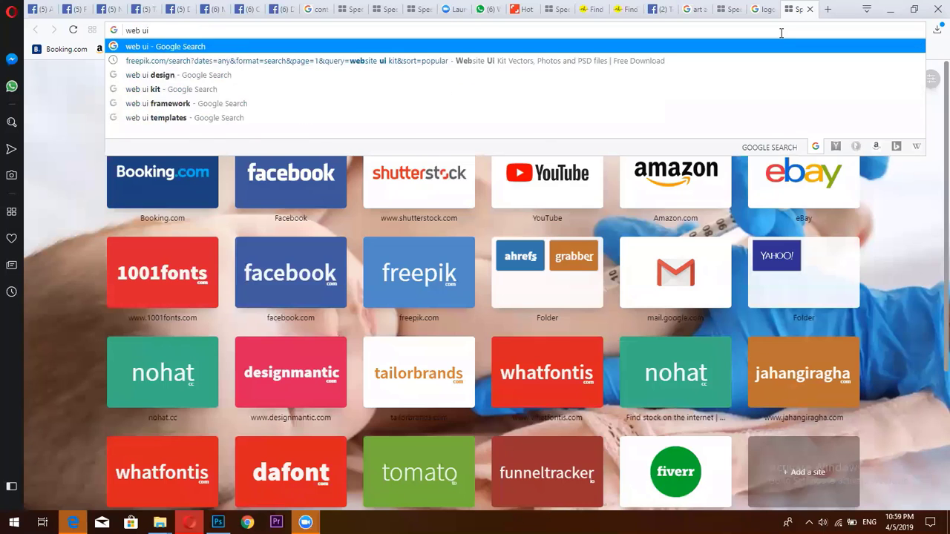
key("Return")
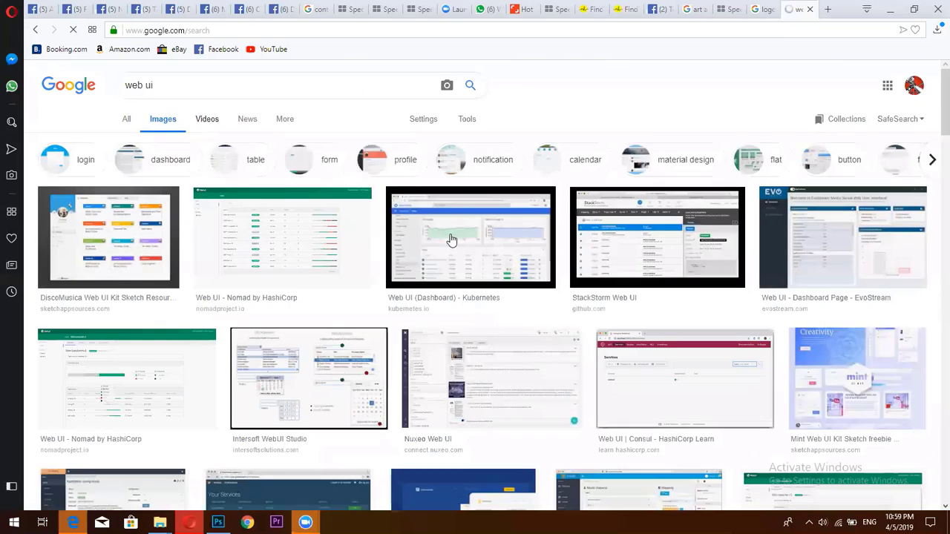
scroll(450, 240, "down", 5)
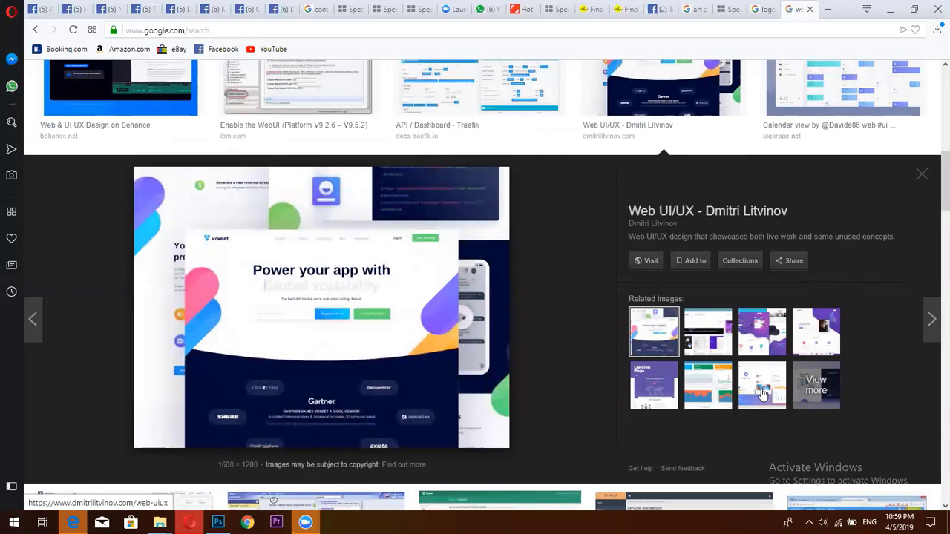
left_click(707, 349)
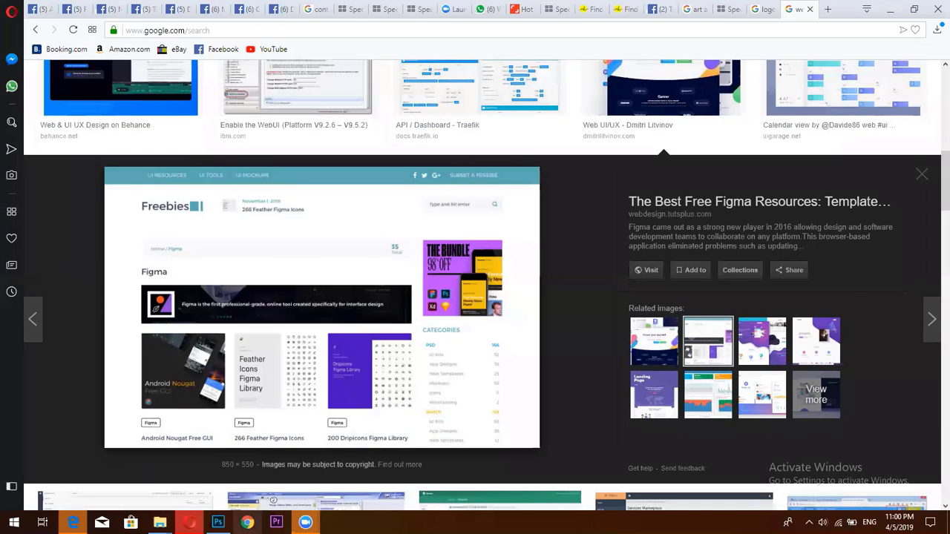
Switch to Photoshop and examine the blank document presets for Mobile in the New Document dialog
mouse_move(218, 522)
left_click(216, 467)
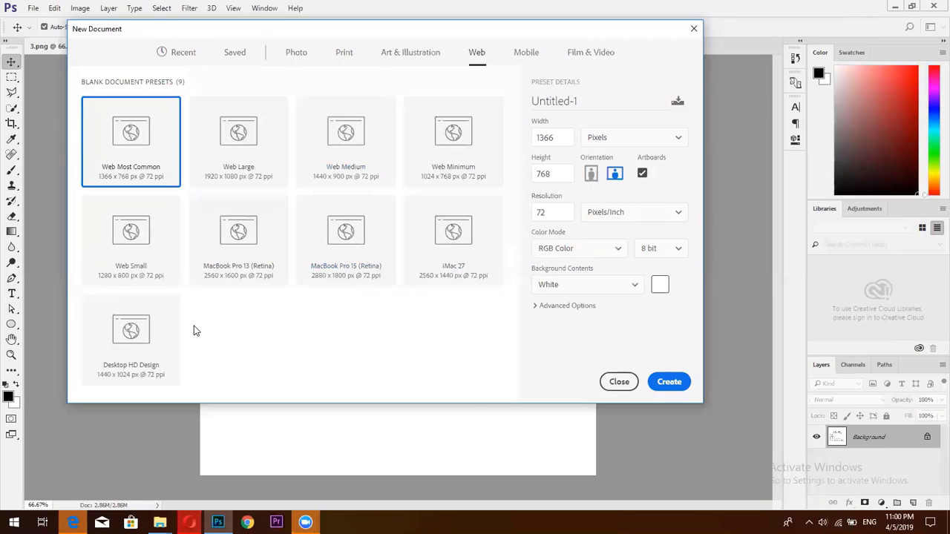
left_click(526, 52)
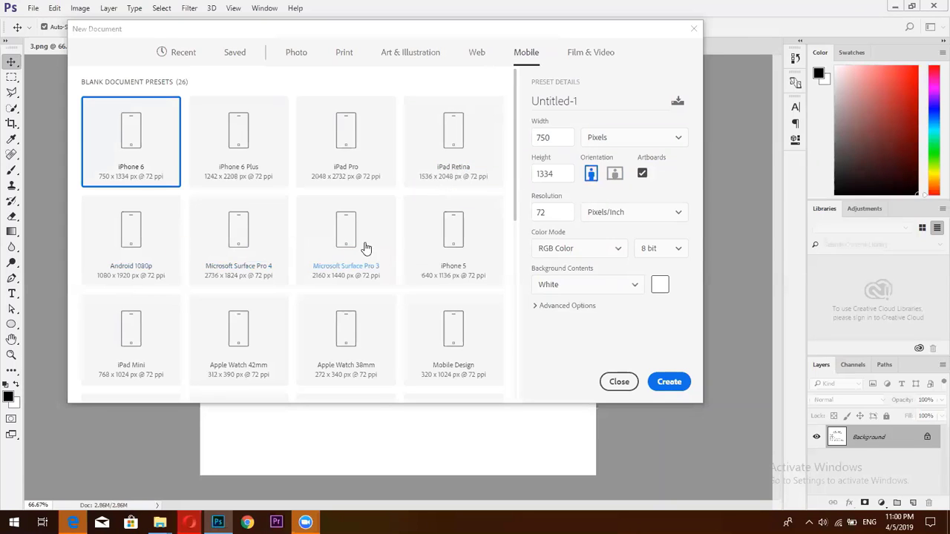
scroll(424, 240, "down", 5)
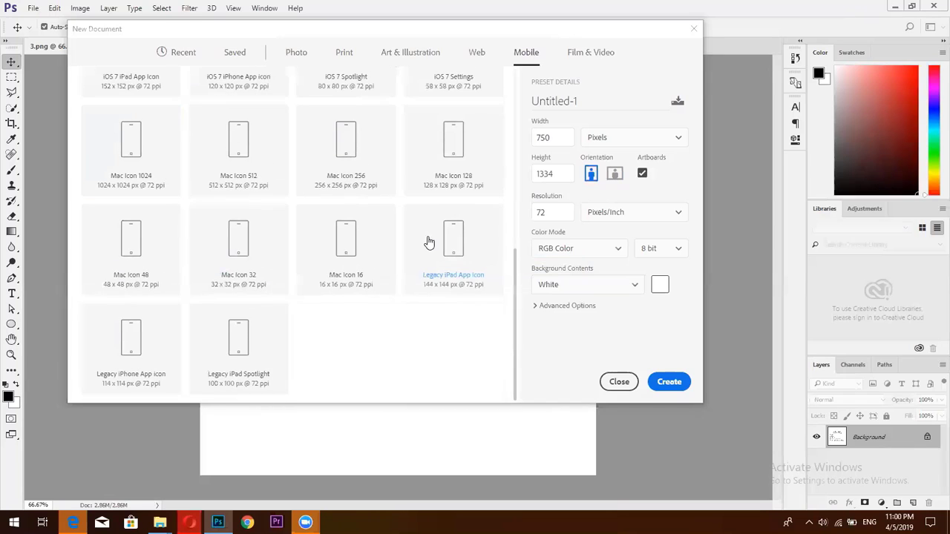
scroll(344, 254, "up", 5)
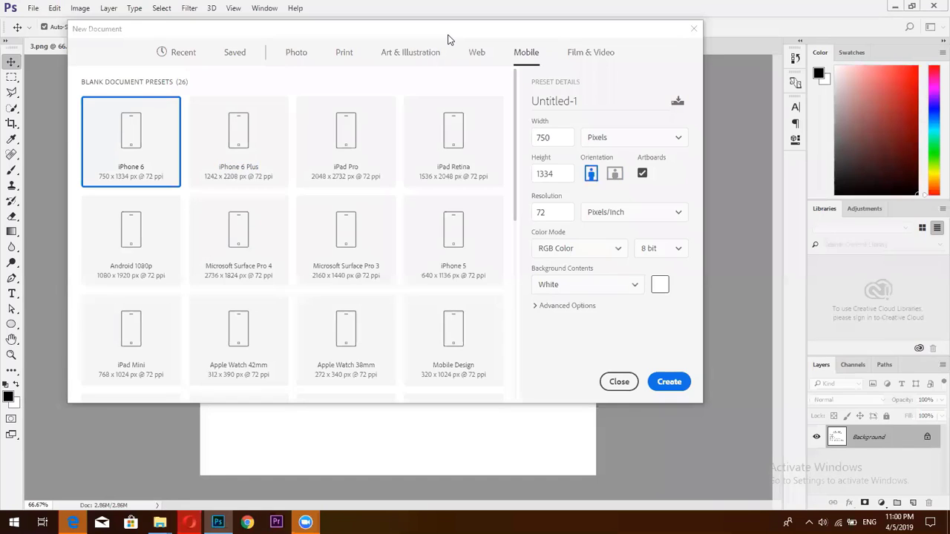
Switch to the browser and open YouTube in a new tab
key("Right")
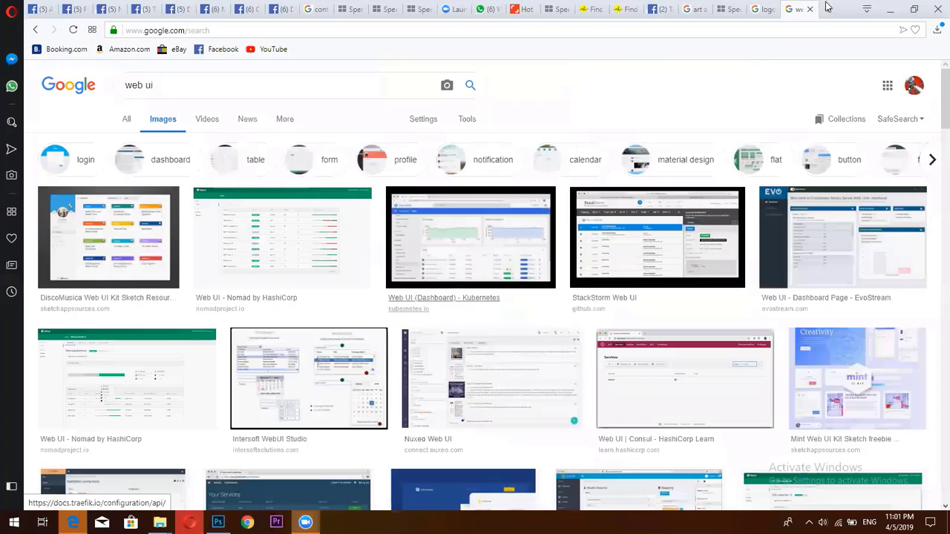
key("ctrl+t")
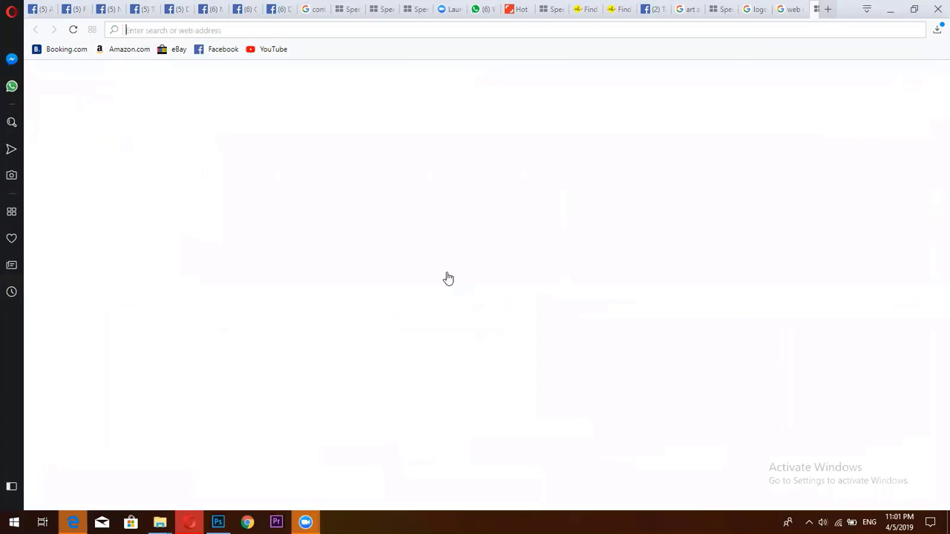
left_click(551, 170)
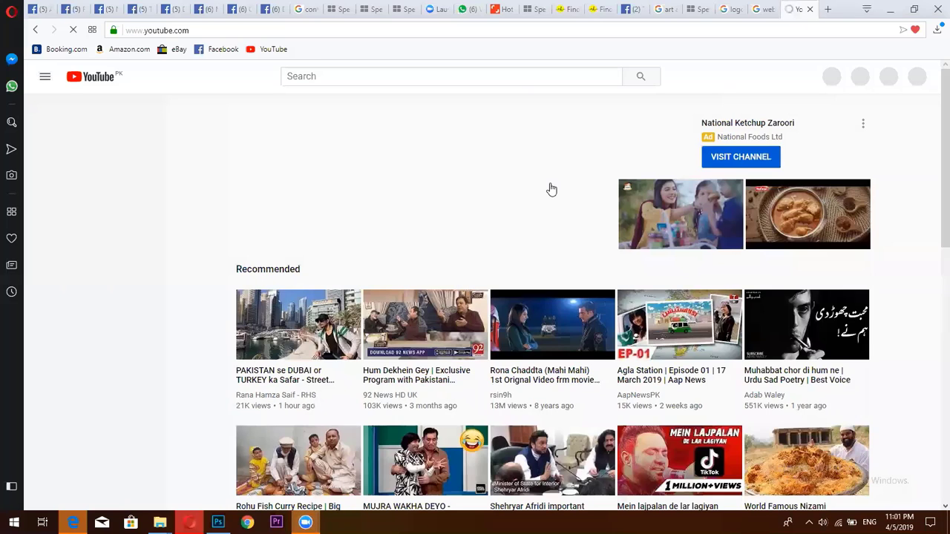
Browse the recommended videos and topic sections on the YouTube home page
scroll(550, 186, "down", 5)
scroll(550, 187, "down", 2)
scroll(550, 193, "up", 3)
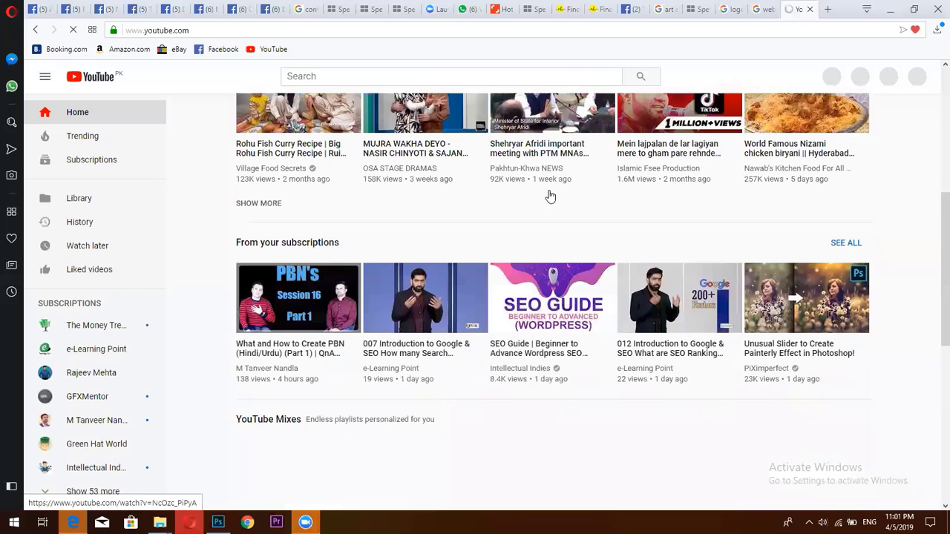
scroll(550, 196, "down", 10)
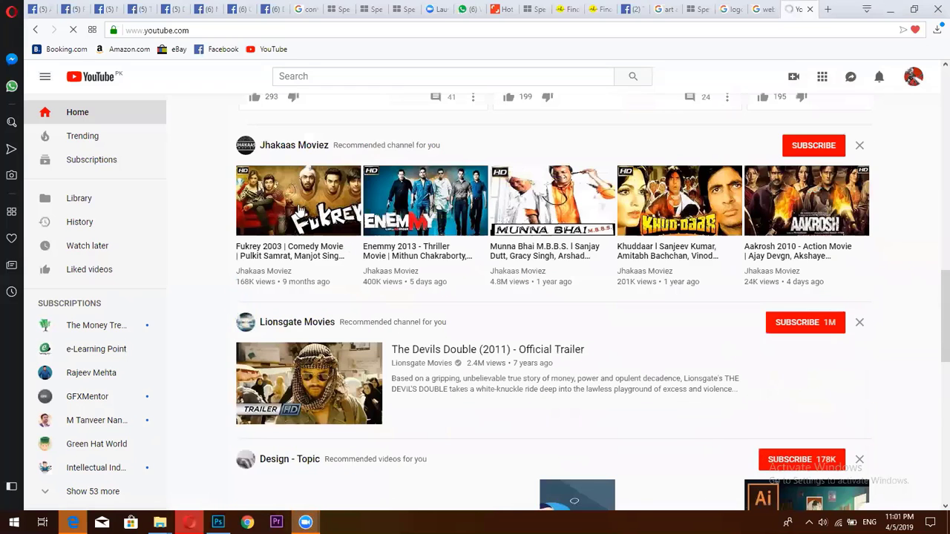
scroll(297, 215, "down", 1)
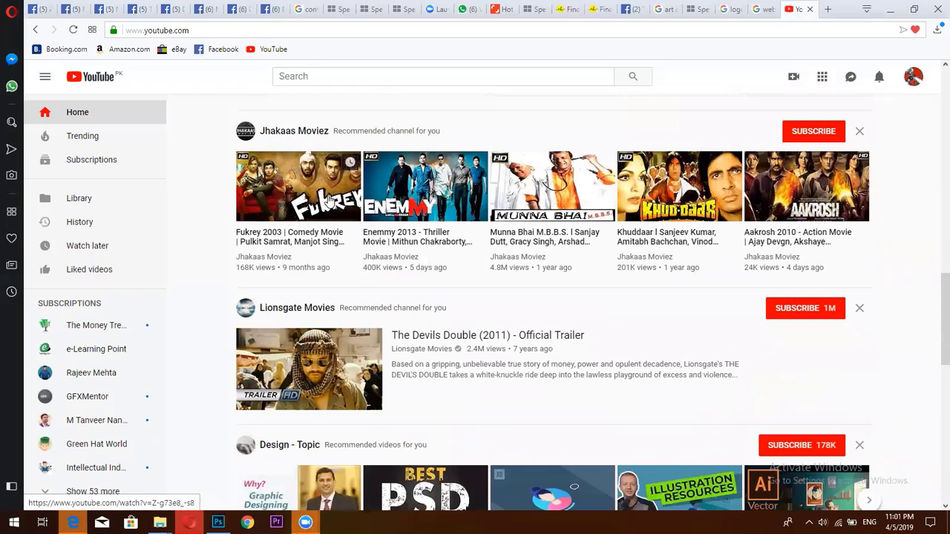
scroll(328, 200, "down", 2)
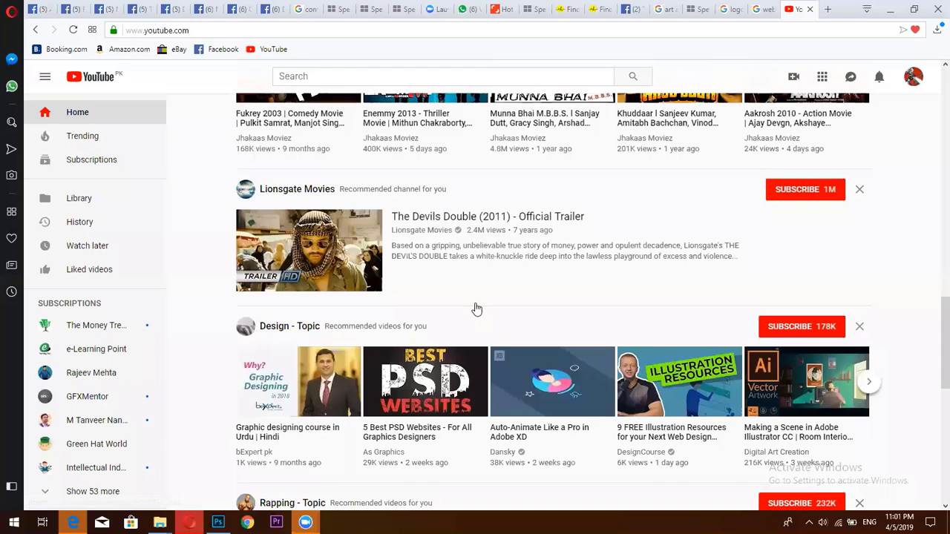
scroll(416, 330, "down", 4)
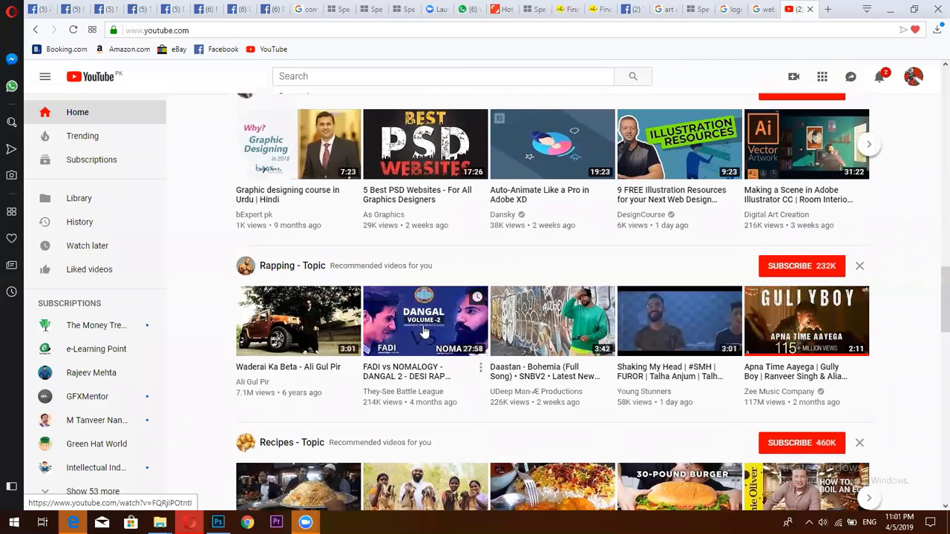
scroll(425, 332, "down", 2)
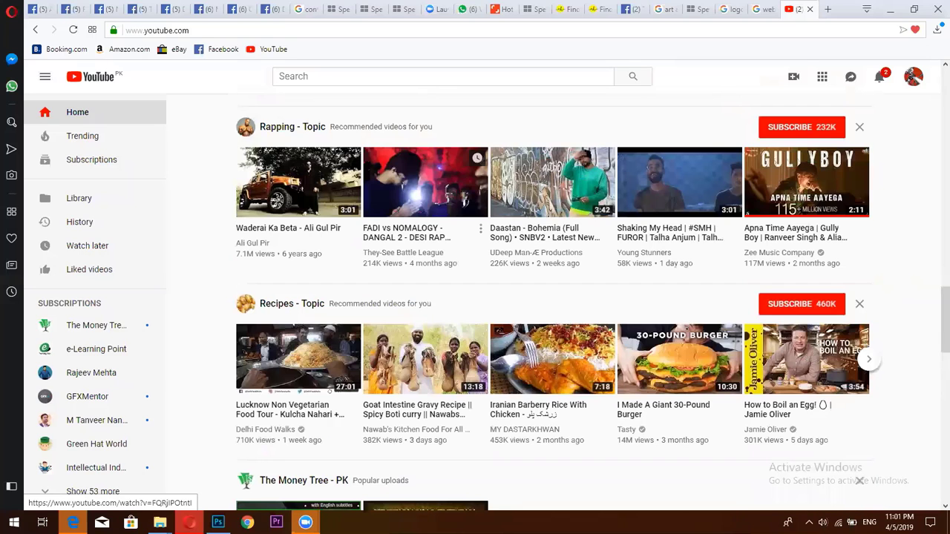
scroll(425, 331, "down", 1)
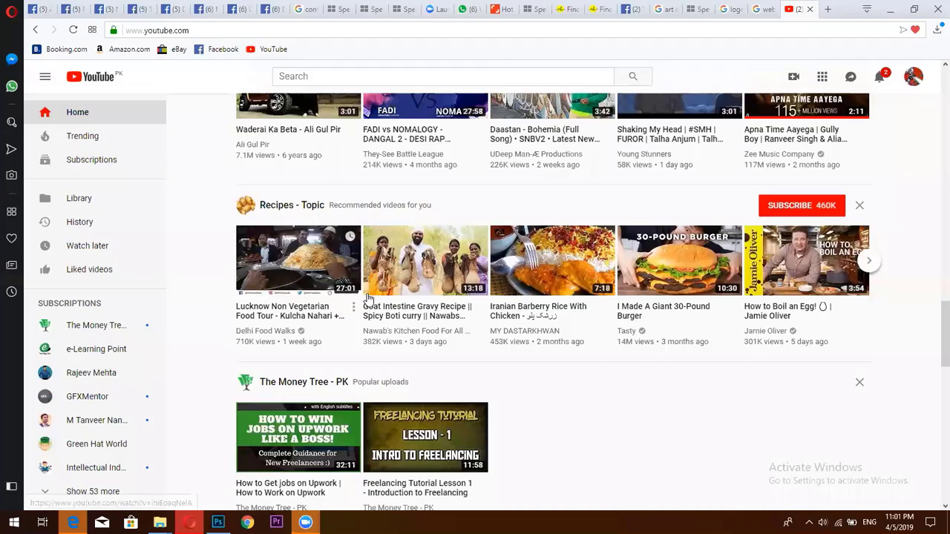
scroll(368, 298, "down", 20)
scroll(516, 345, "down", 3)
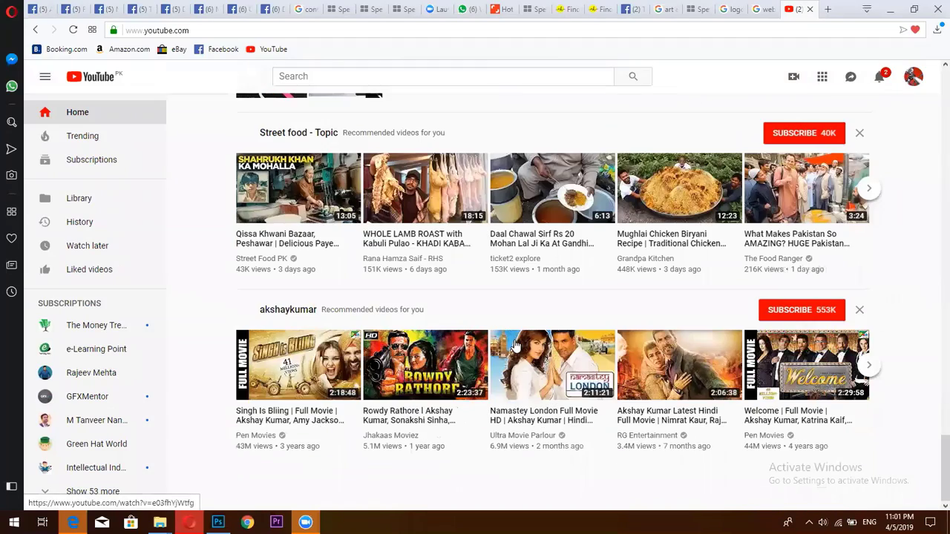
scroll(513, 344, "up", 6)
scroll(308, 245, "up", 10)
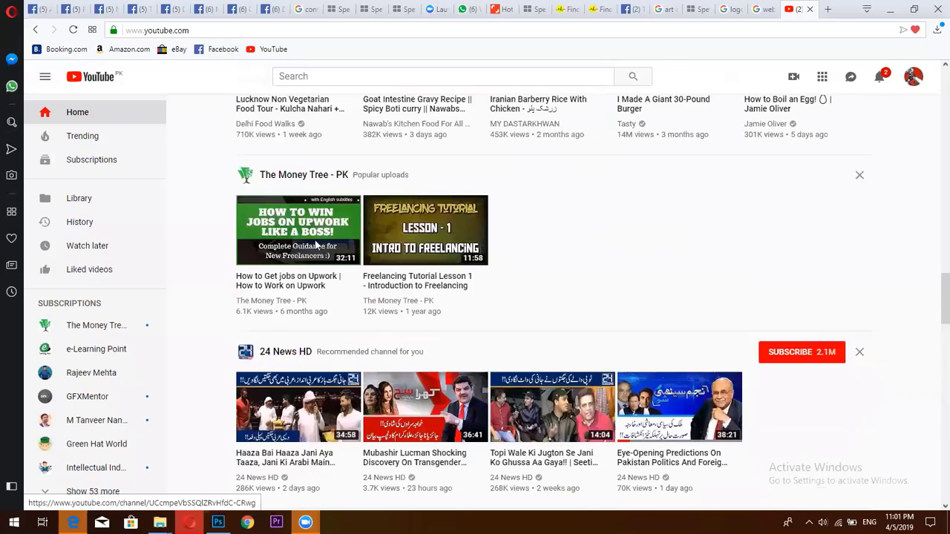
scroll(333, 251, "up", 12)
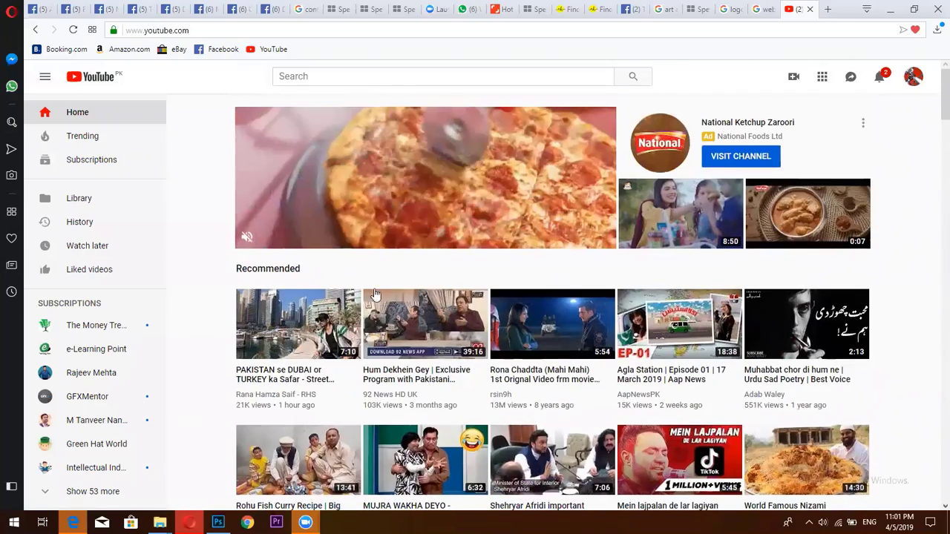
Play the PAKISTAN se DUBAI or TURKEY ka Safar video, skip its ad, view the playback quality options and close the tab
scroll(349, 285, "down", 1)
left_click(286, 292)
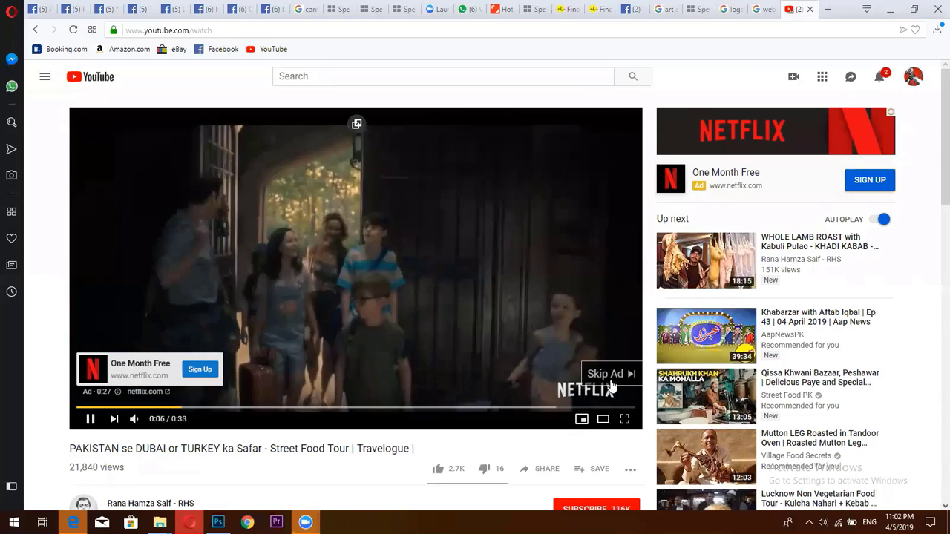
left_click(608, 376)
left_click(562, 420)
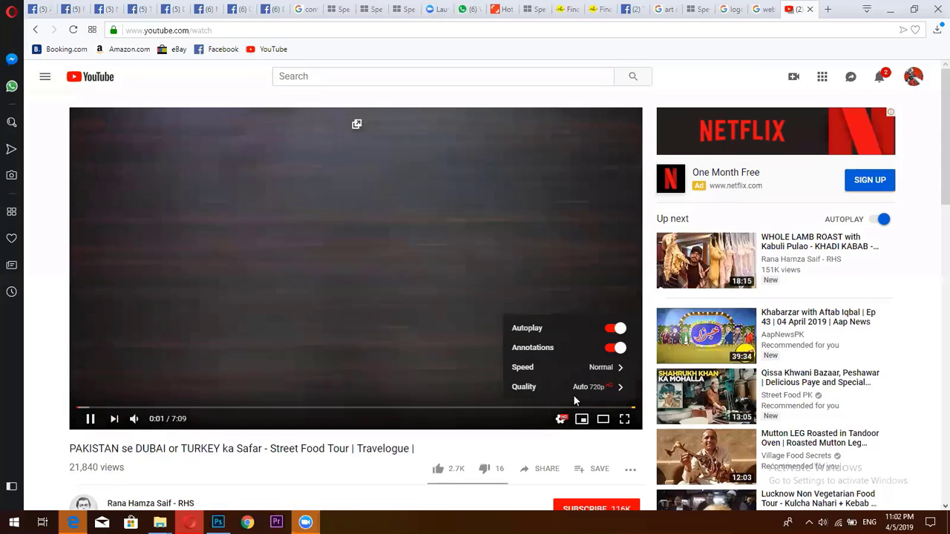
left_click(590, 386)
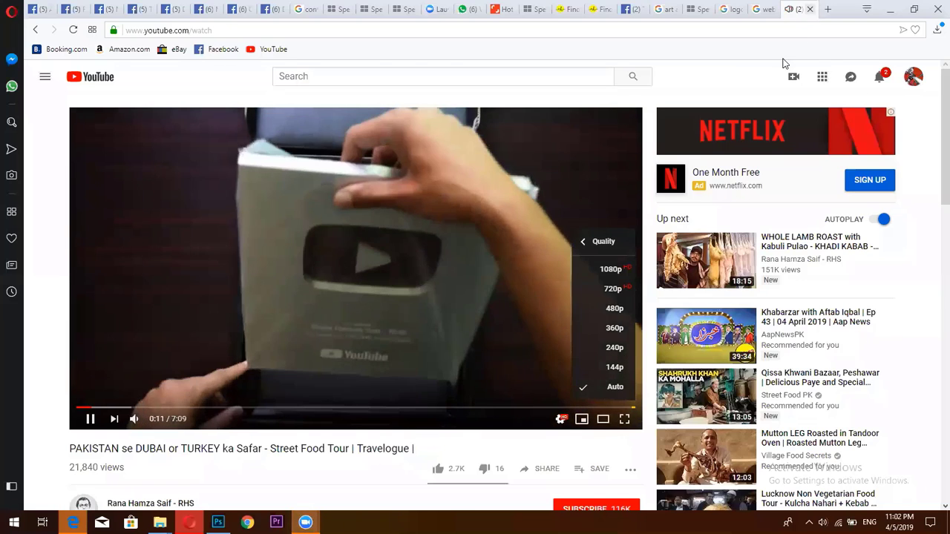
left_click(810, 8)
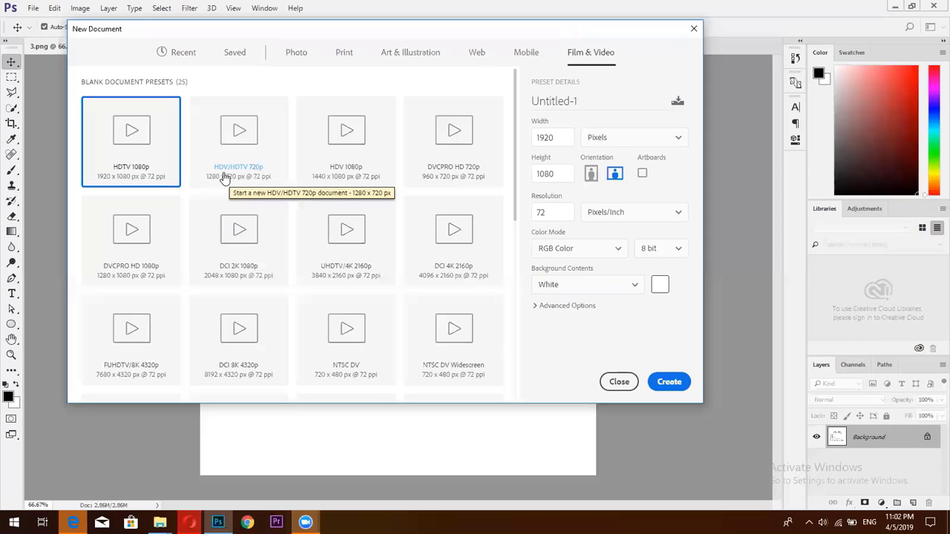
Switch to the browser and view the Beefy Bite burger post and the Chicken Broast Model Town Lahore Facebook page
double_click(568, 132)
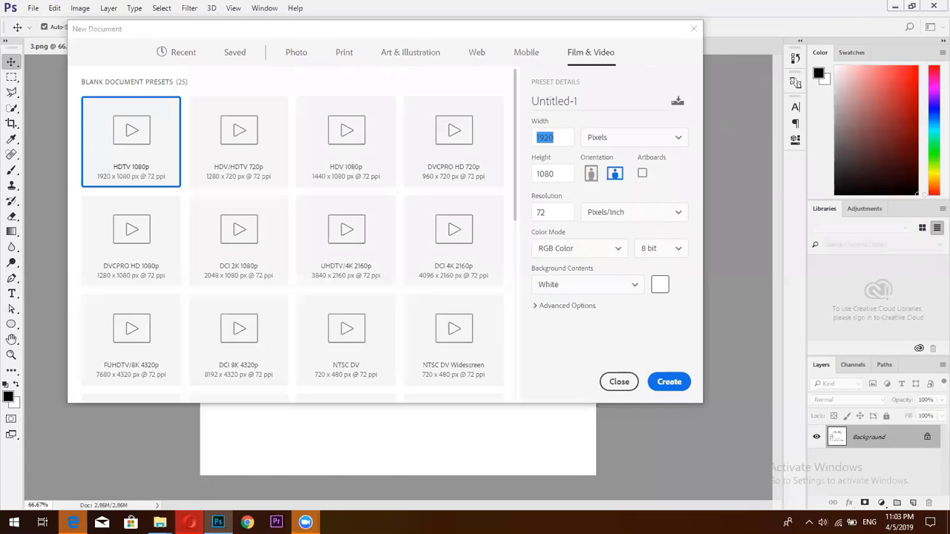
left_click(189, 523)
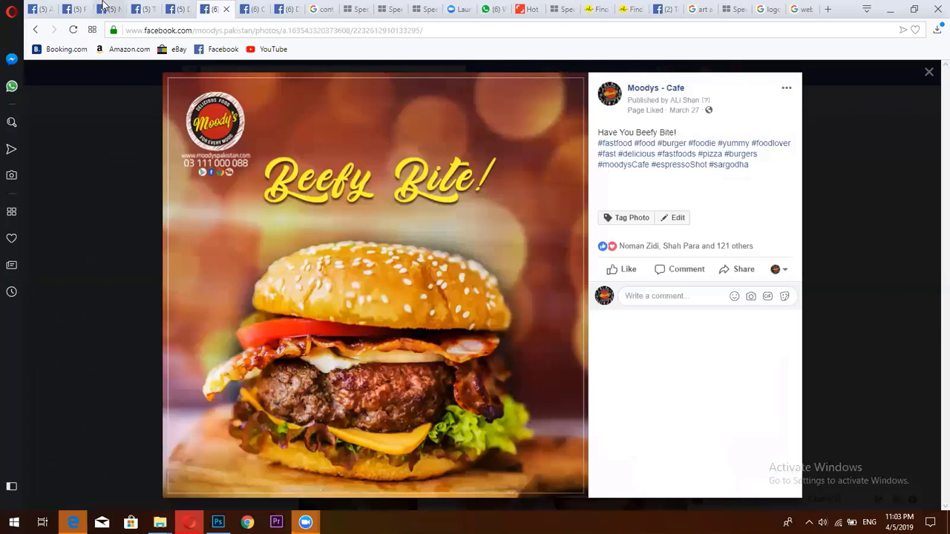
left_click(211, 9)
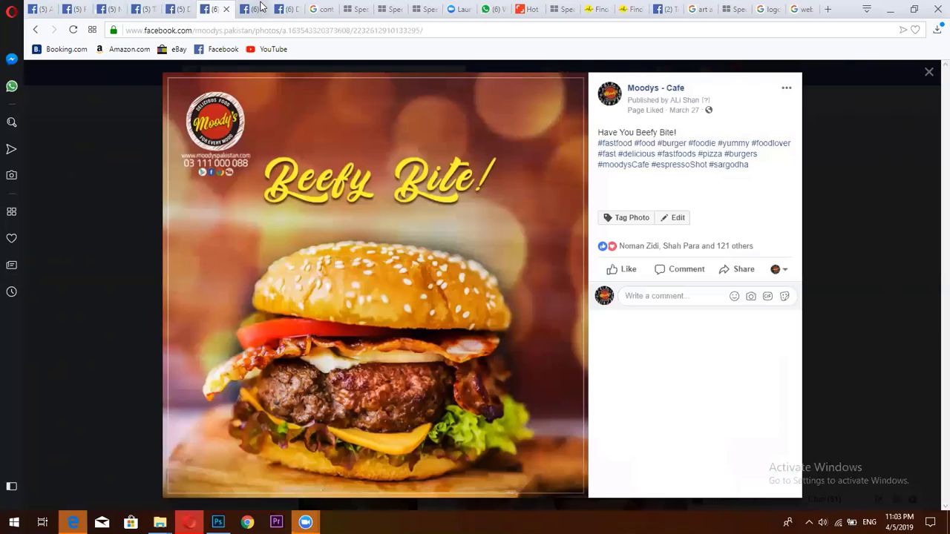
left_click(258, 7)
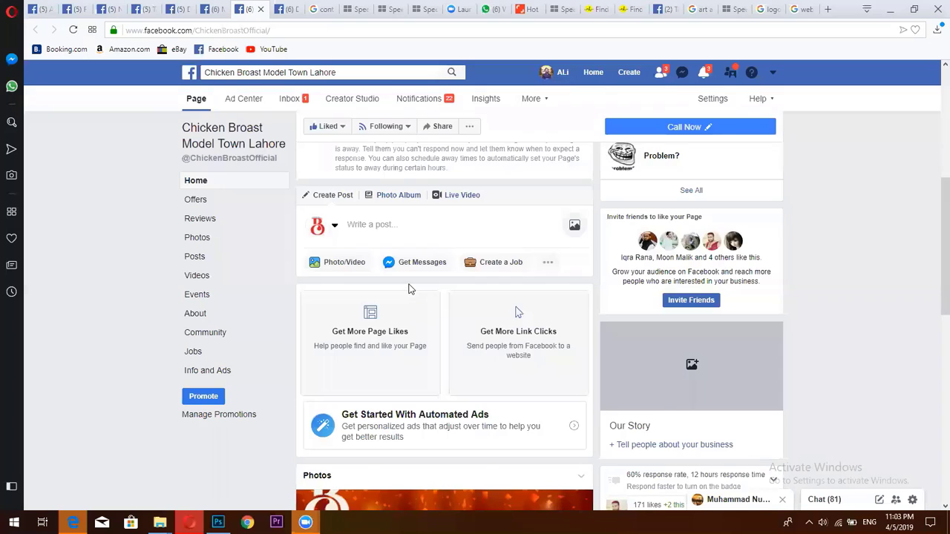
scroll(410, 288, "up", 5)
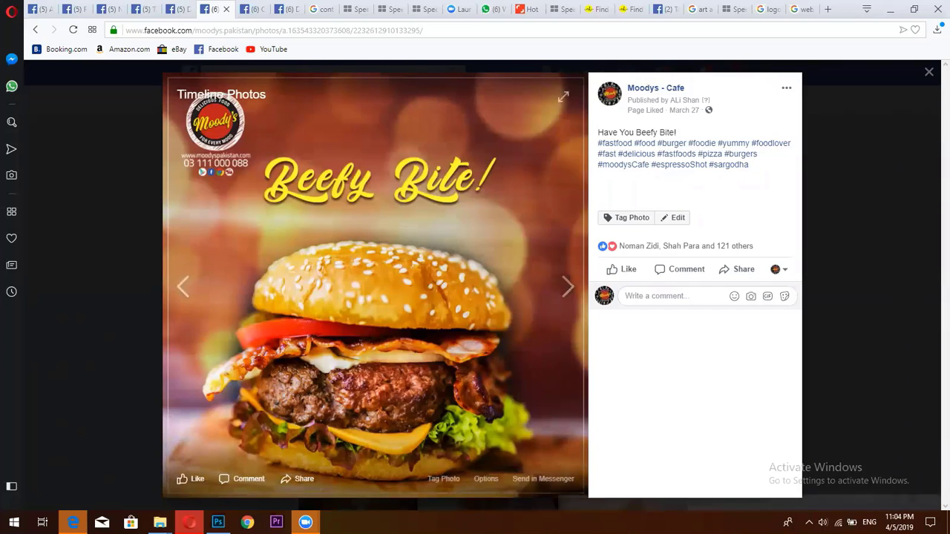
Switch to Photoshop and set the new document's size to 720 by 720 pixels, starting from the recent presets
left_click(217, 522)
left_click(185, 54)
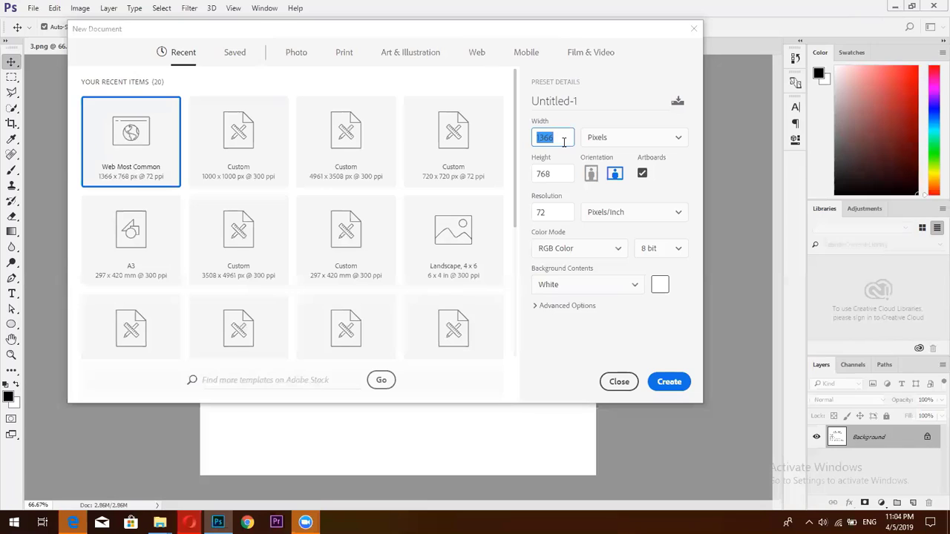
type("729")
key("BackSpace")
type("0")
key("Tab")
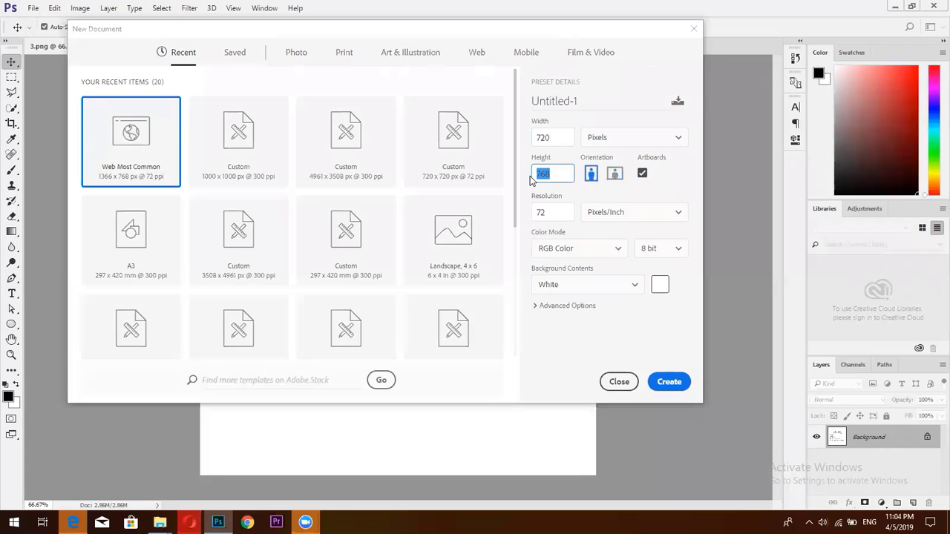
type("720")
Review the measurement units available for the new document's width and choose Pixels
left_click(609, 139)
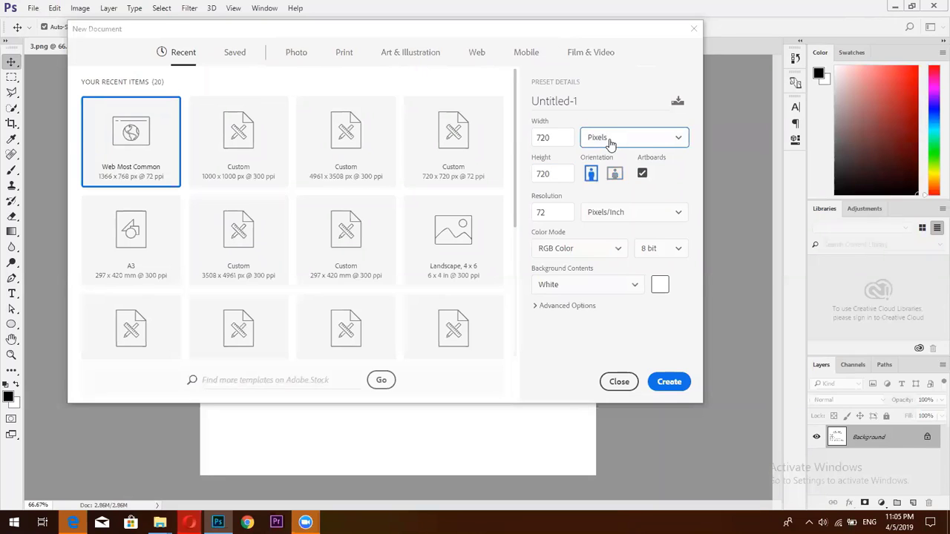
left_click(681, 139)
left_click(682, 139)
left_click(680, 139)
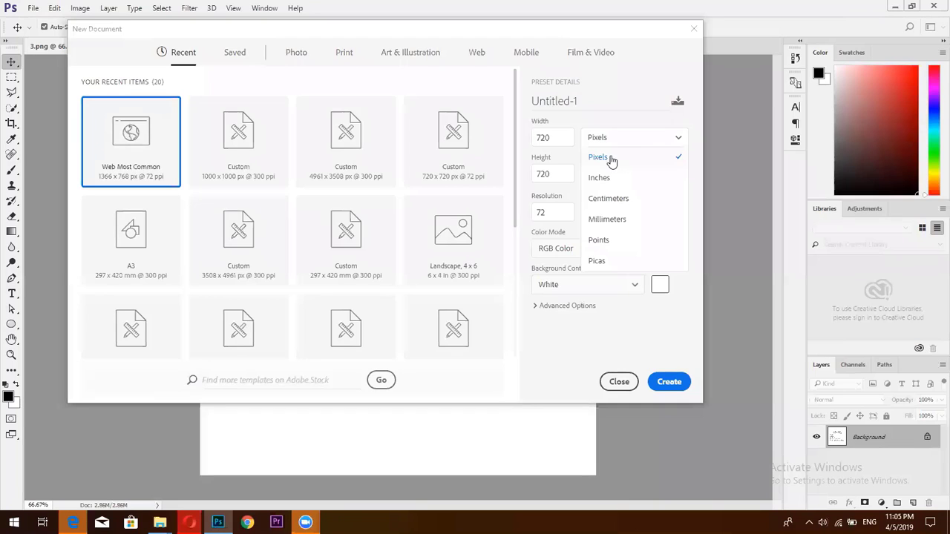
left_click(607, 158)
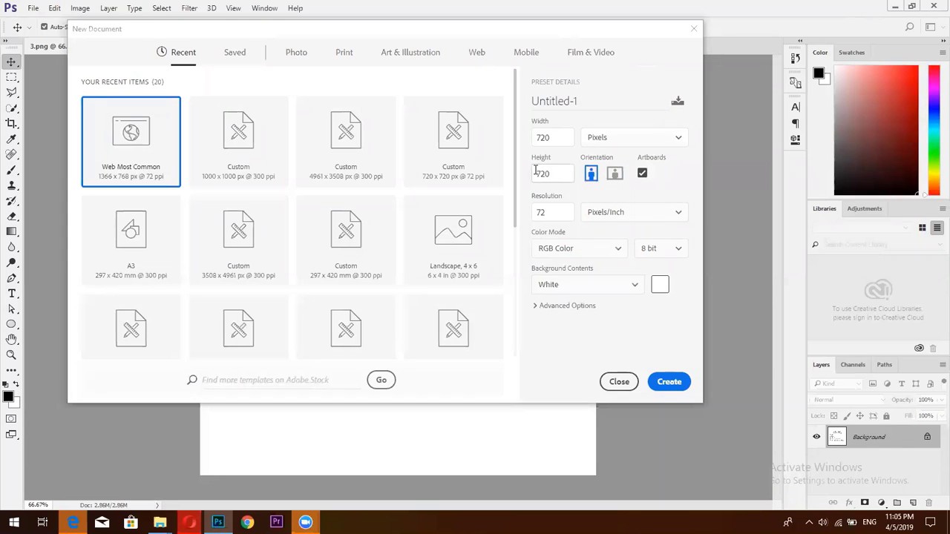
left_click(678, 139)
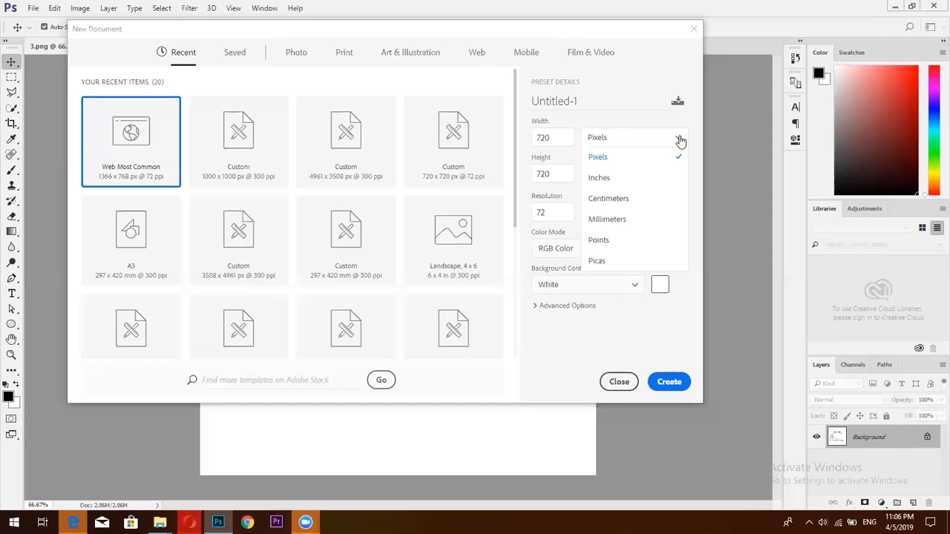
left_click(621, 158)
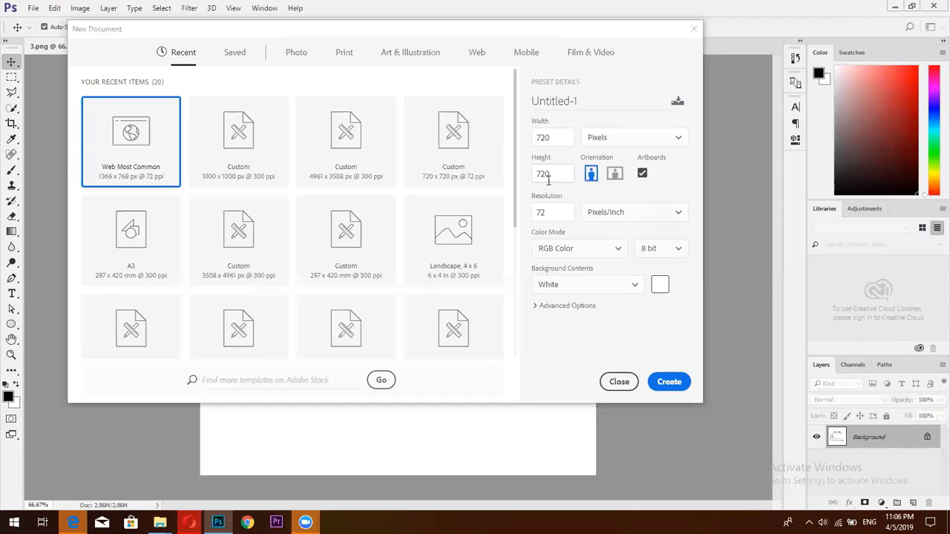
Set the new document's resolution to 300 pixels/inch
left_click(547, 213)
left_click_drag(546, 214, 536, 210)
type("300")
Switch to the browser, close the Beefy Bite photo and browse the Moodys - Cafe page's photo grid
left_click(189, 522)
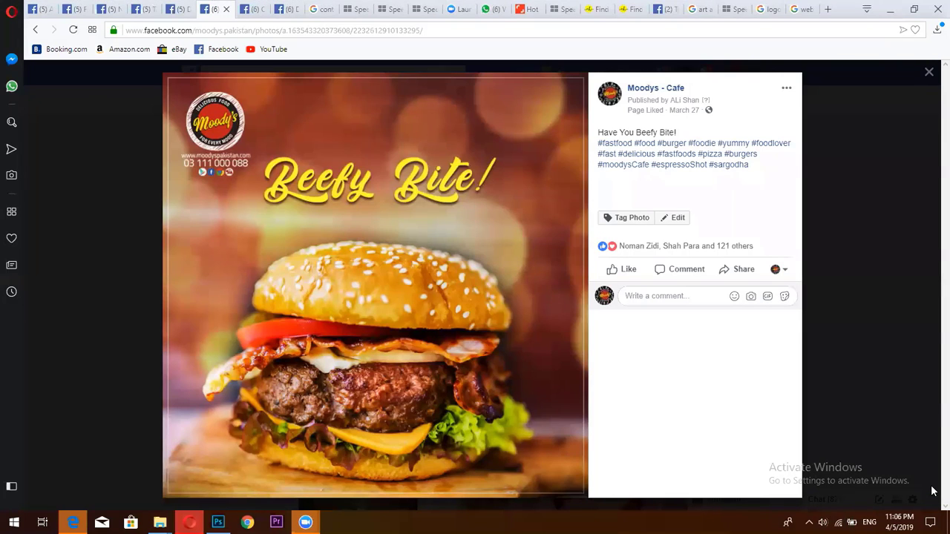
key("Escape")
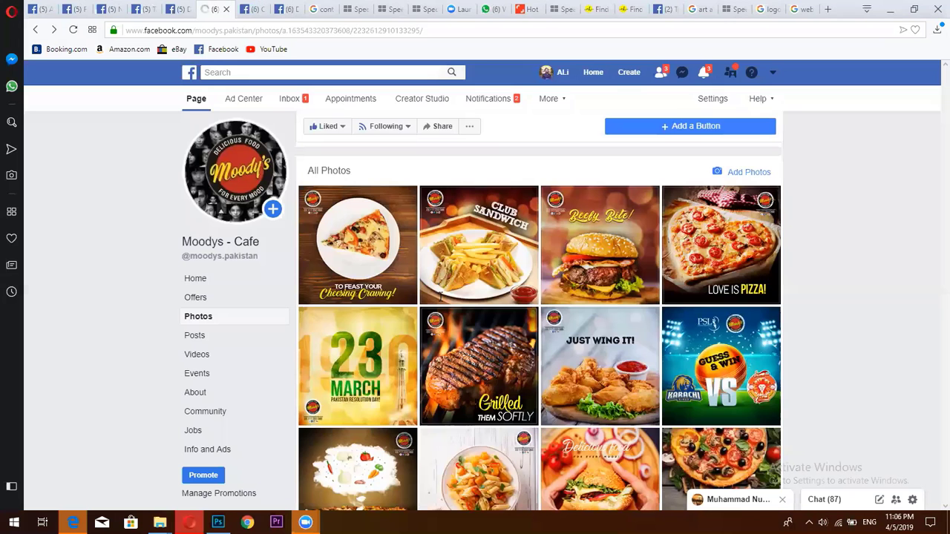
scroll(588, 286, "down", 3)
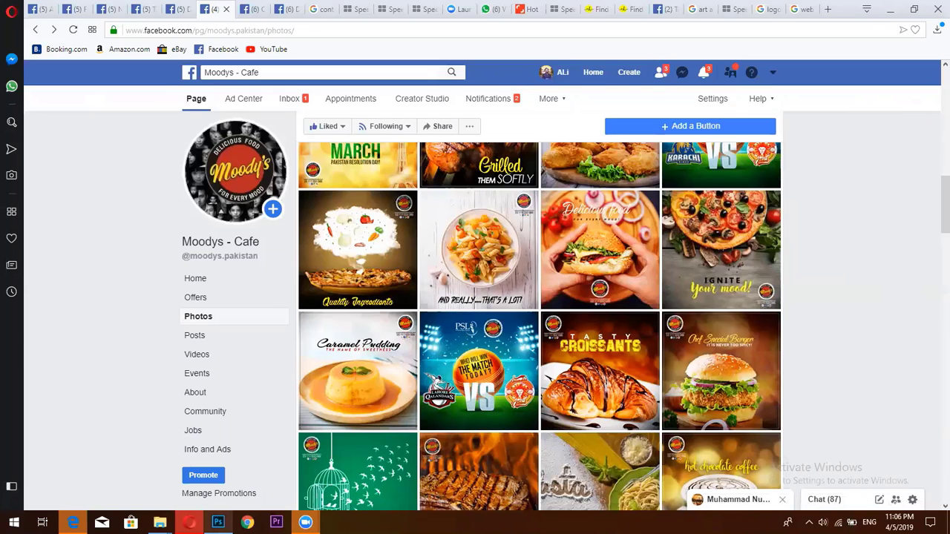
mouse_move(217, 522)
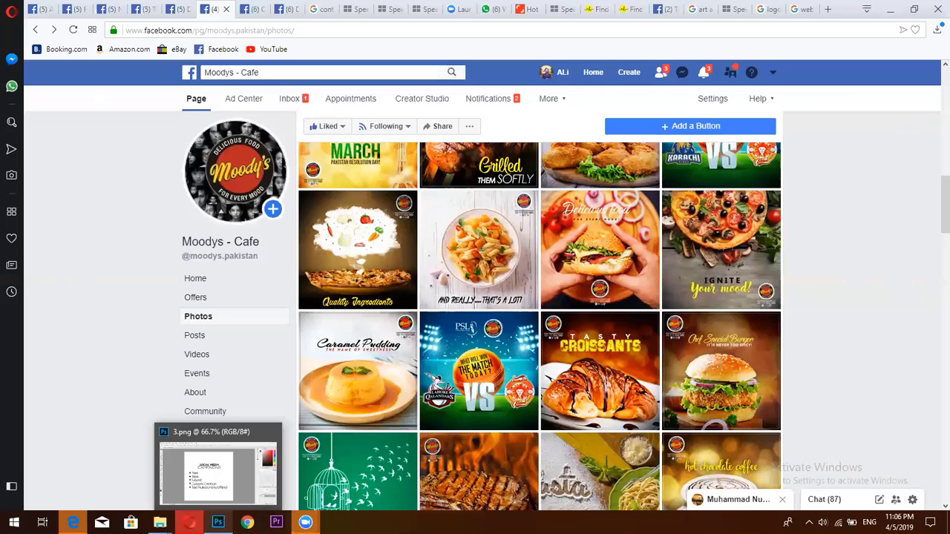
Switch to Photoshop and check the color mode options for the new document
left_click(217, 522)
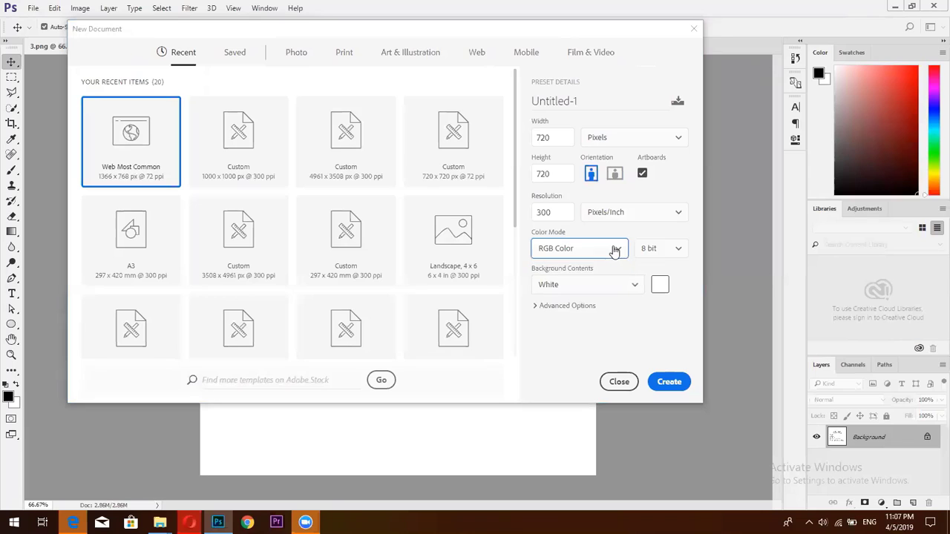
left_click(614, 250)
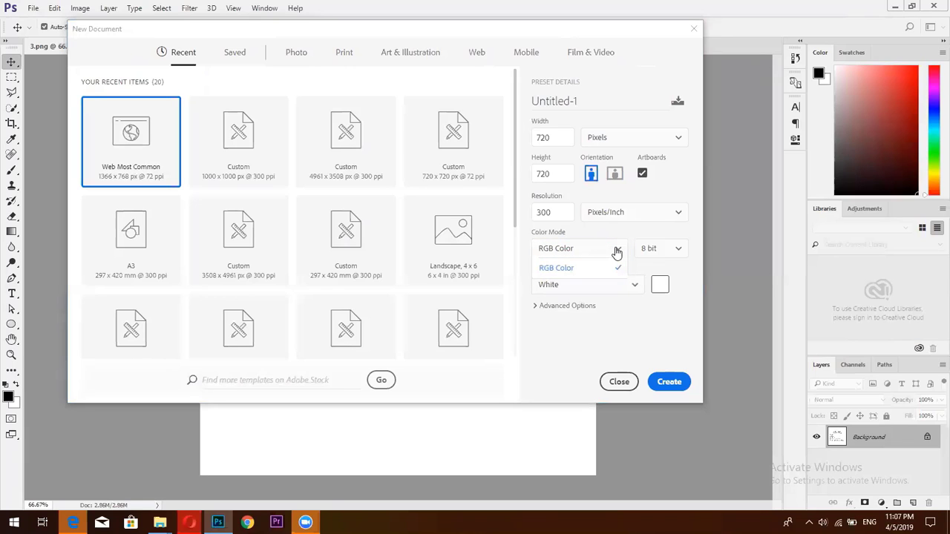
left_click(617, 253)
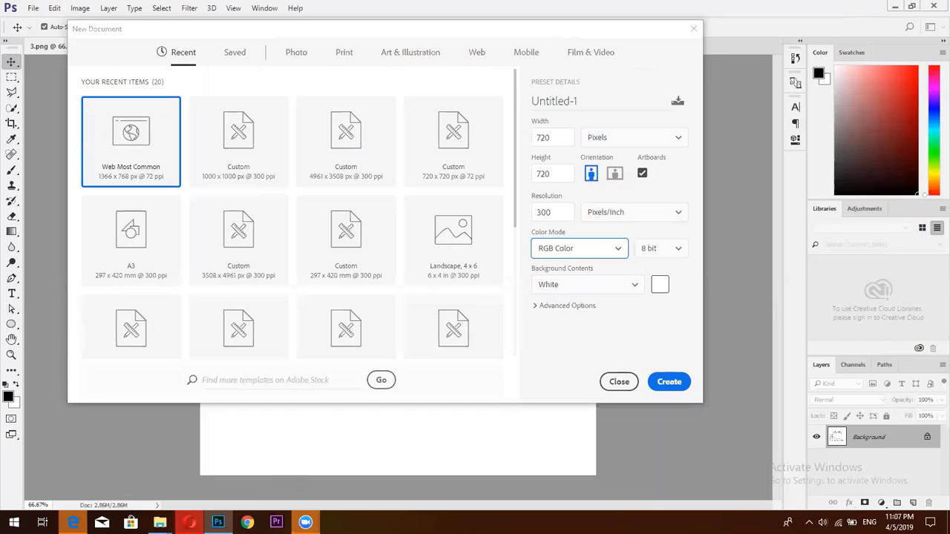
Switch to the browser and search Google Images for "rgb colour scheme" in a new tab
key("alt+Tab")
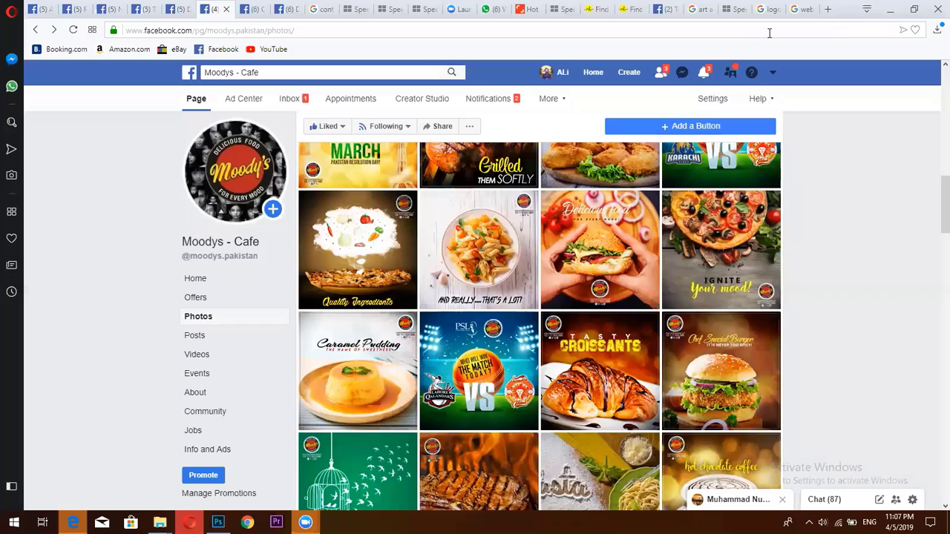
key("ctrl+t")
type("r")
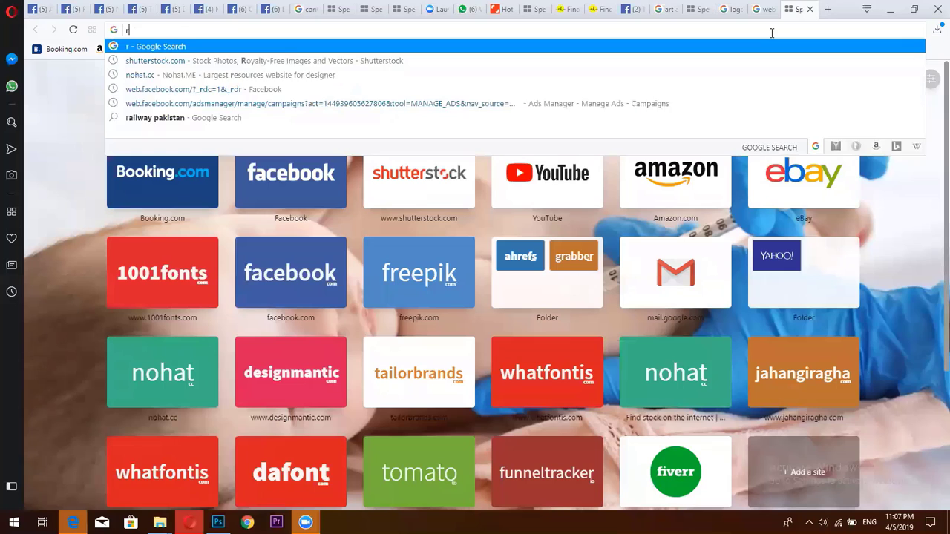
type("gb ")
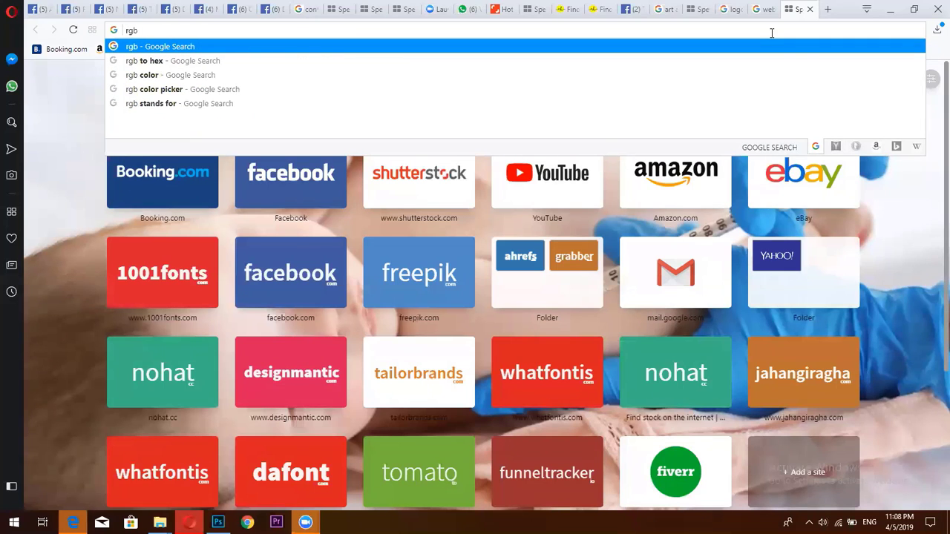
type("colou")
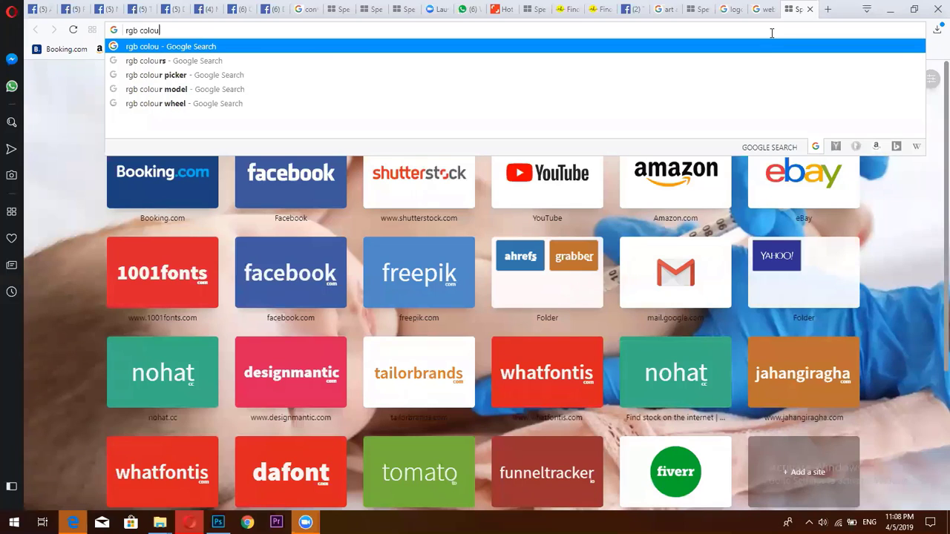
type("e ")
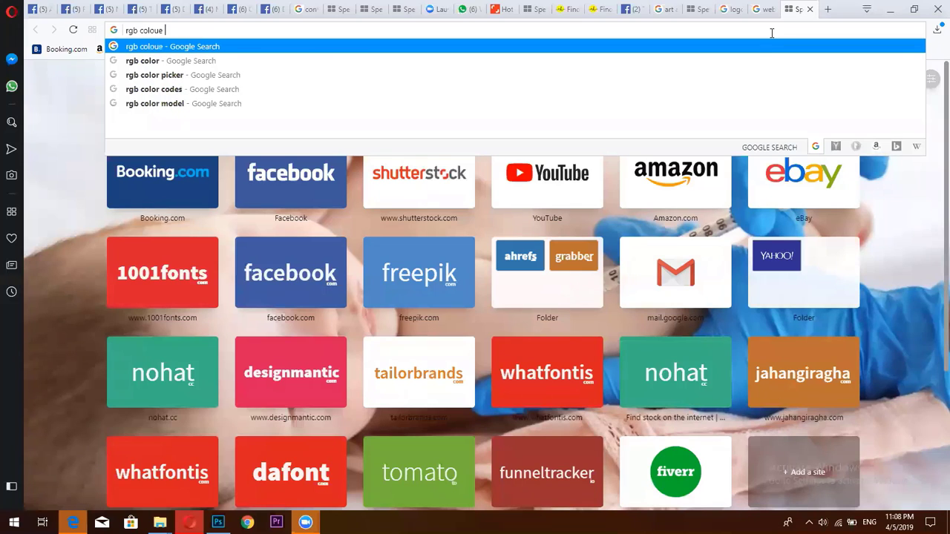
type("scheme")
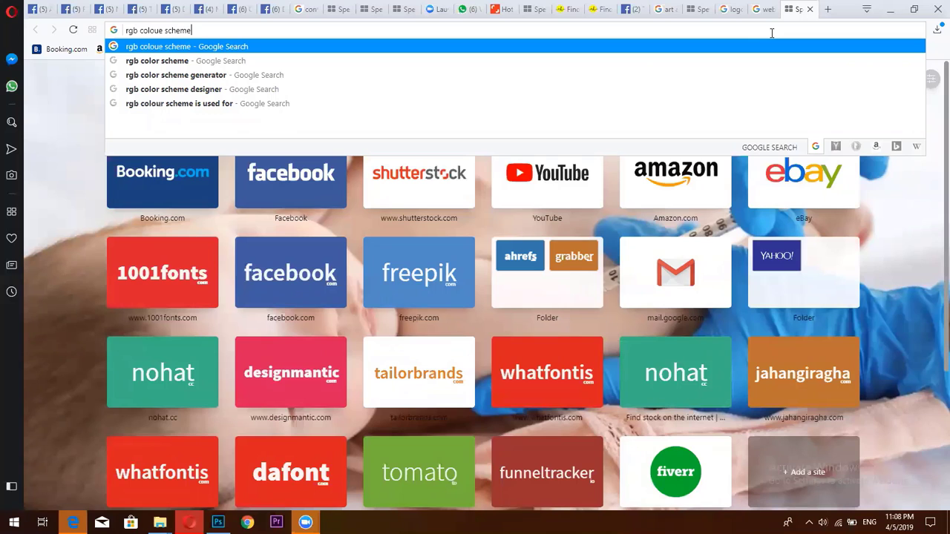
key("Return")
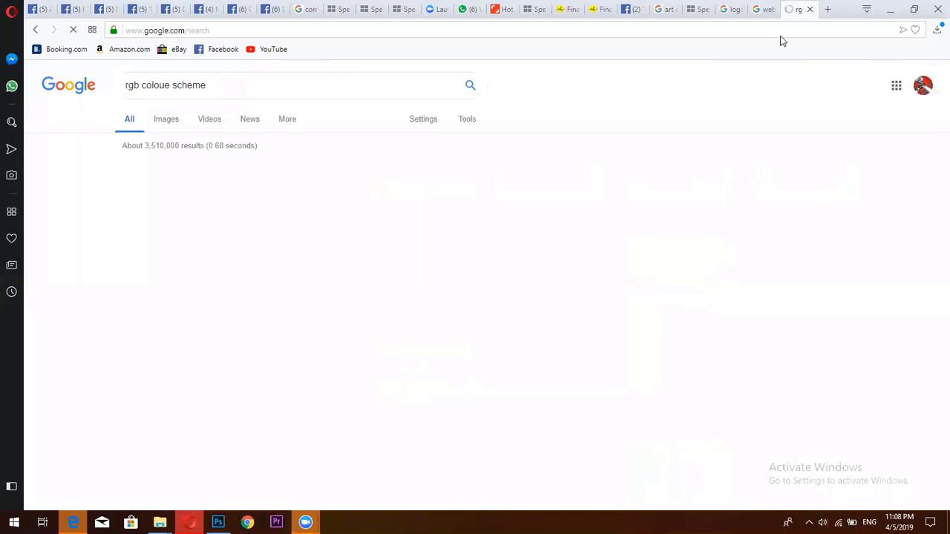
left_click(274, 175)
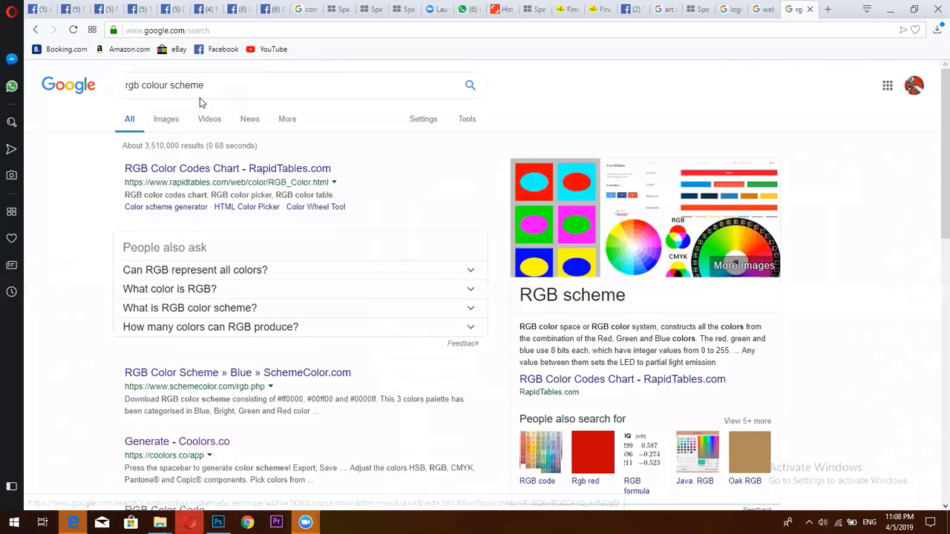
left_click(159, 126)
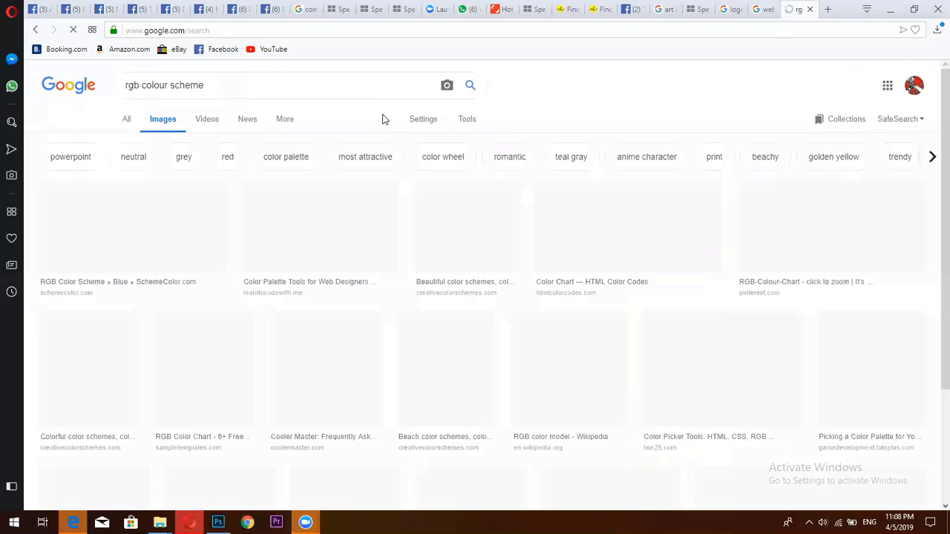
Switch to Photoshop and review the bit depth and background contents options for the new document
left_click(217, 522)
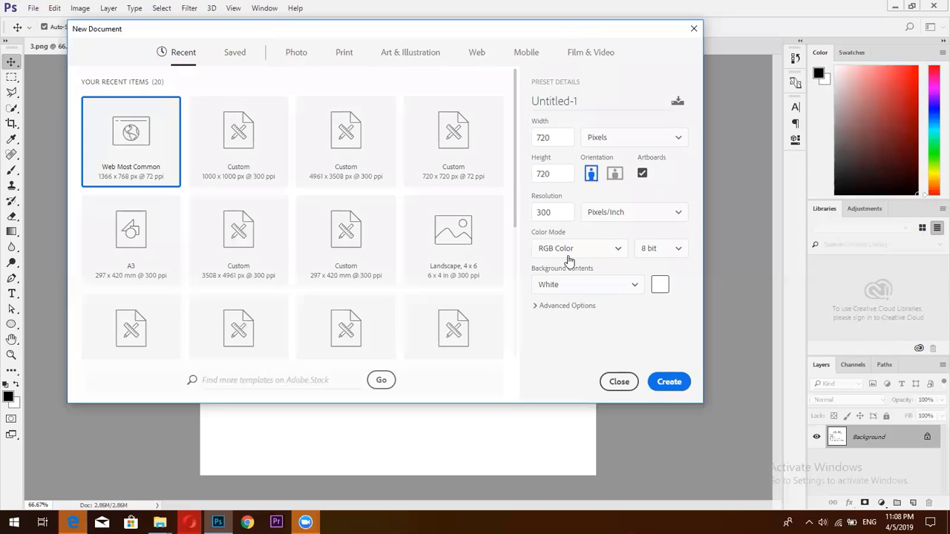
left_click(668, 256)
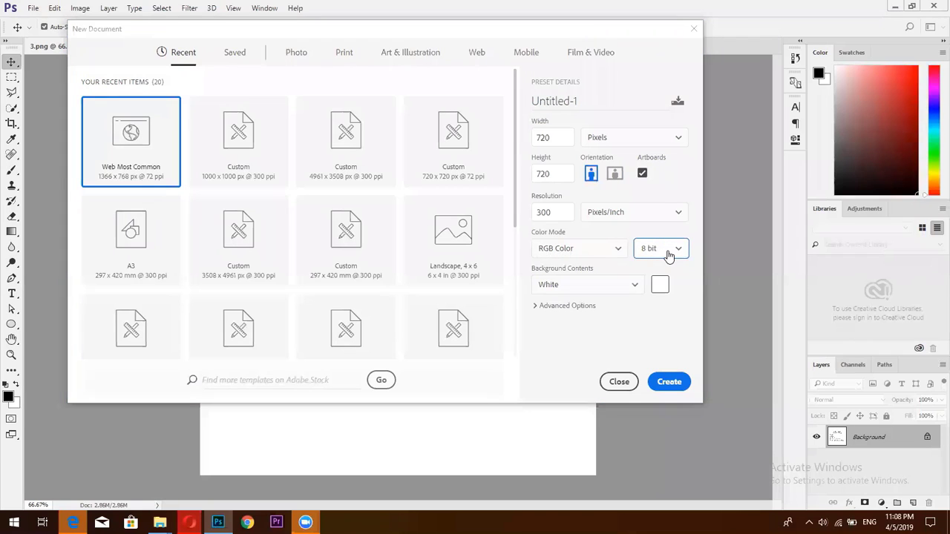
left_click(678, 250)
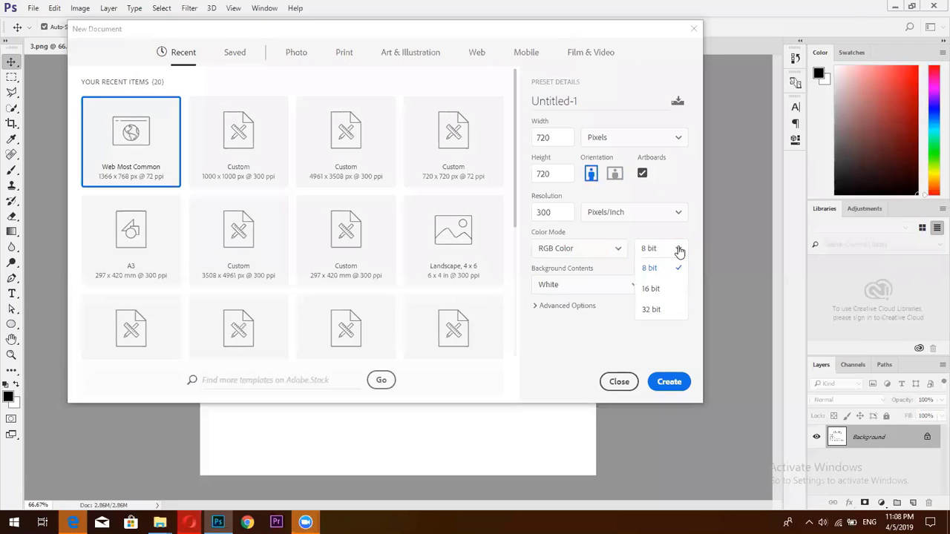
left_click(679, 250)
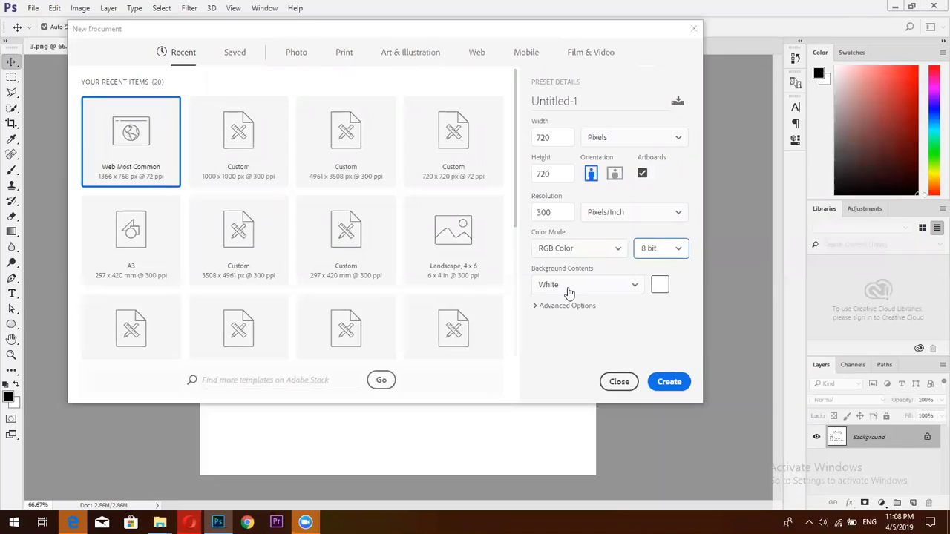
left_click(545, 288)
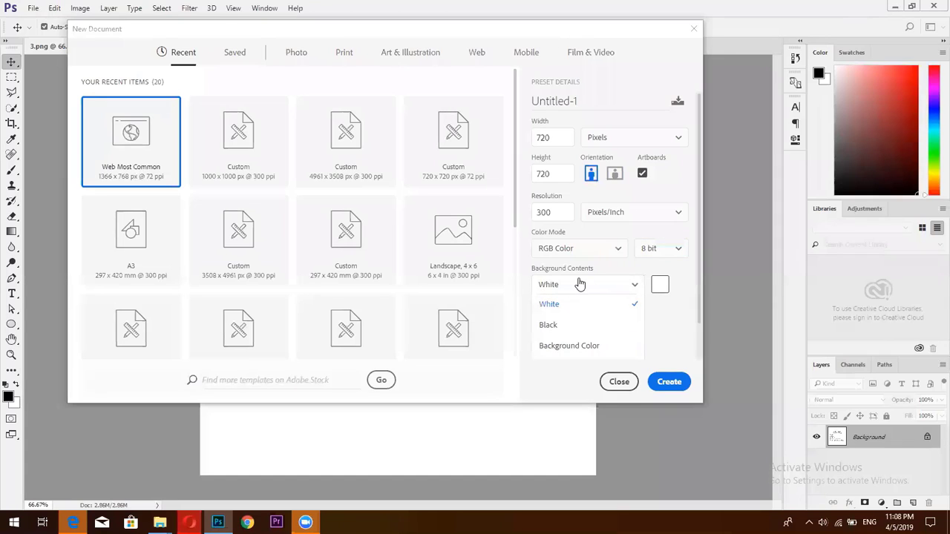
left_click(579, 285)
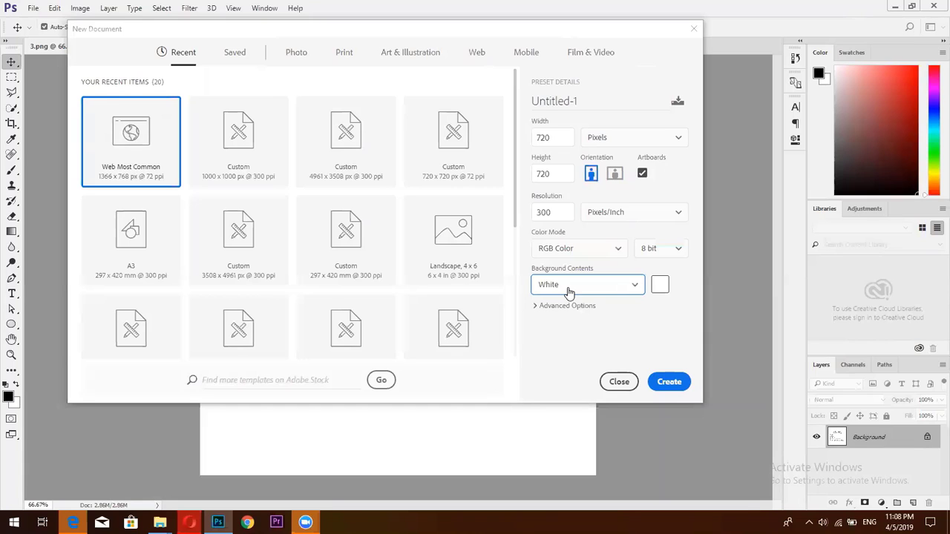
Create and close the artboard version, then recreate the 720 x 720 pixel, 300 ppi RGB document with artboards turned off
left_click(656, 381)
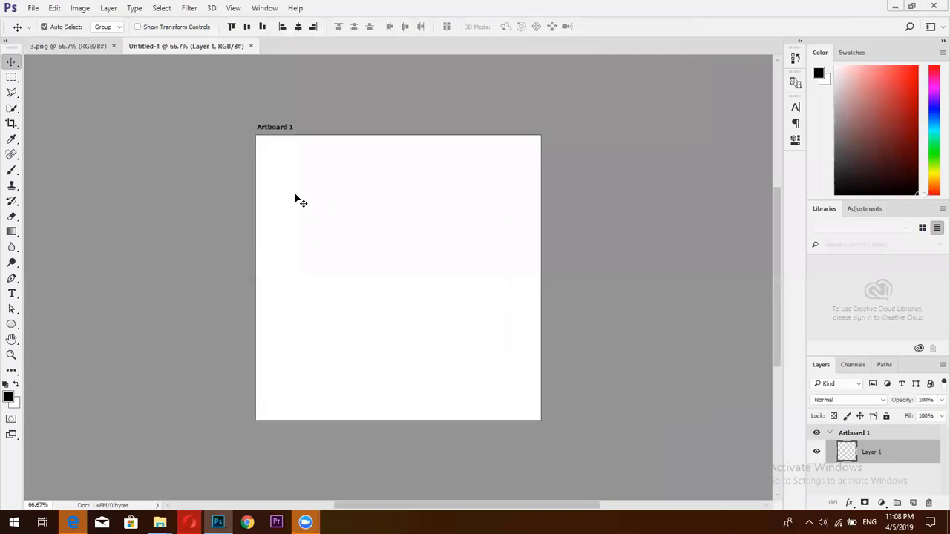
left_click(250, 46)
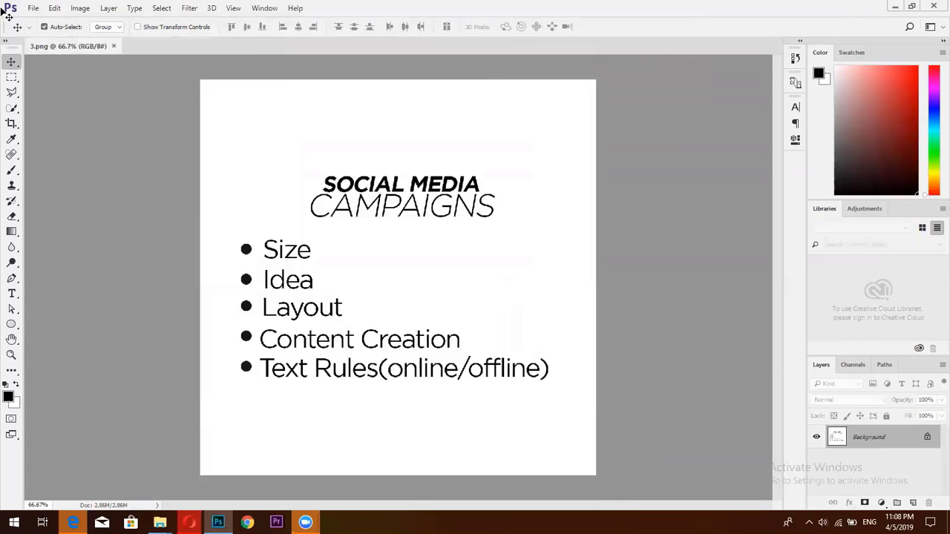
left_click(33, 8)
left_click(42, 22)
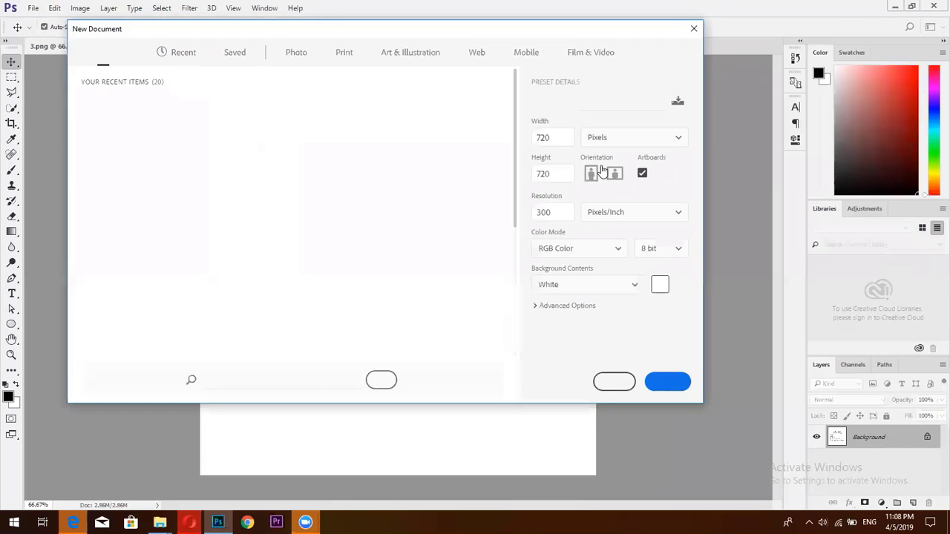
left_click(643, 173)
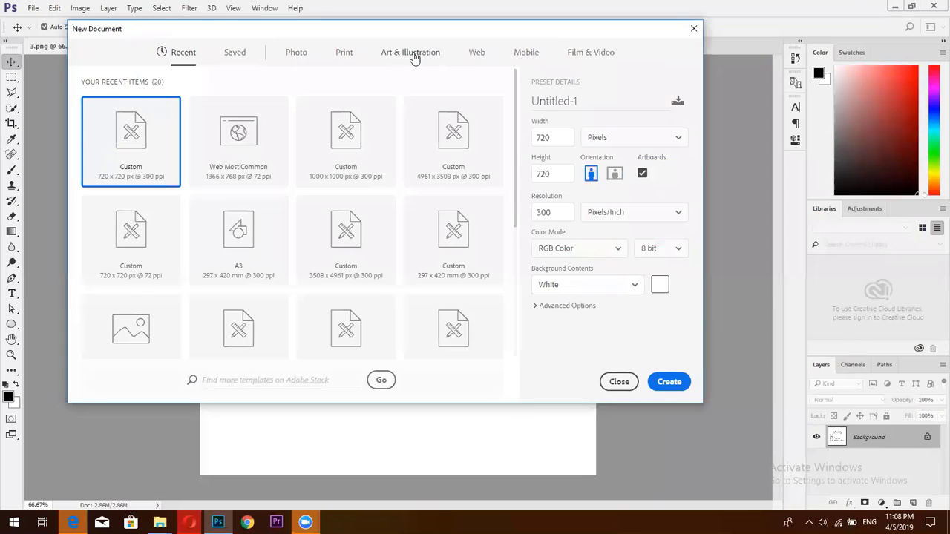
left_click(643, 175)
left_click(669, 385)
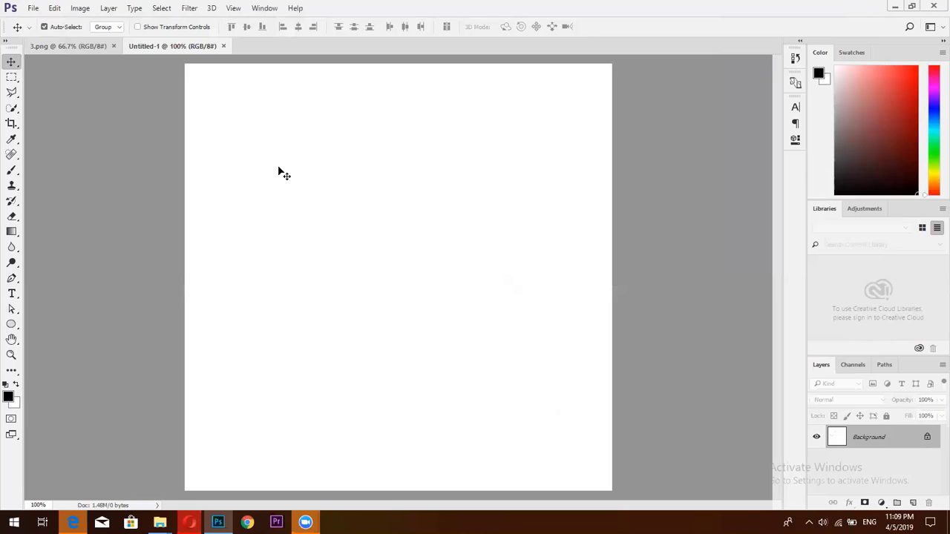
Switch to the browser and examine the Talha Foods page's photos, including the Chicken Tandoori Masala Mix post
left_click(190, 522)
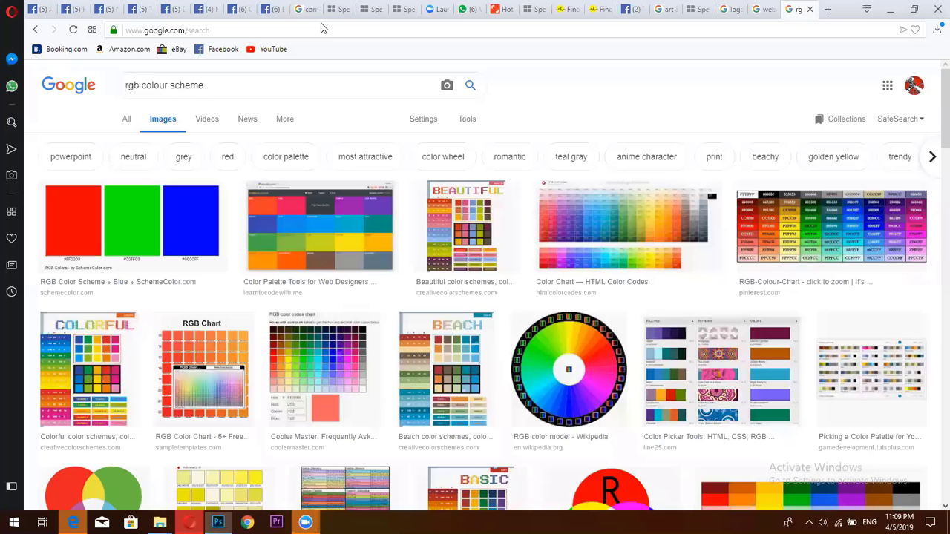
left_click(254, 8)
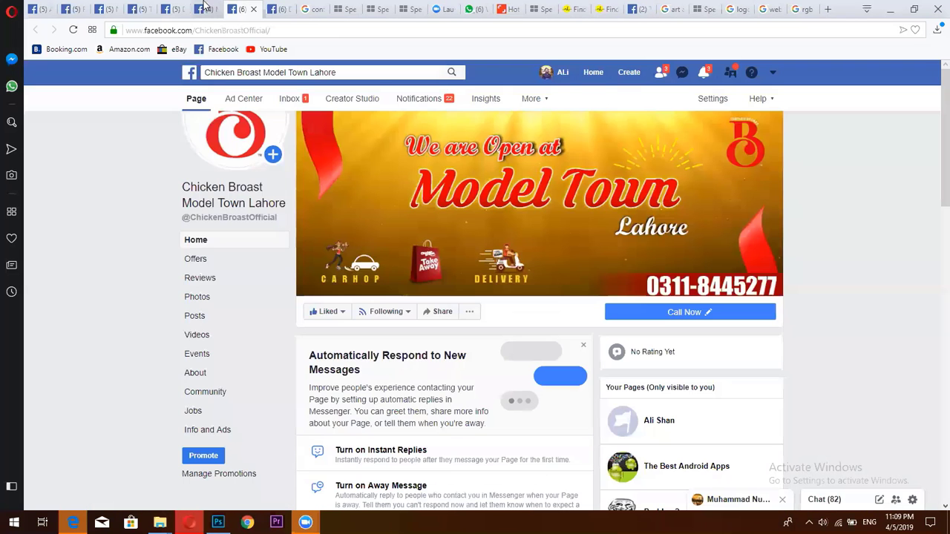
left_click(206, 8)
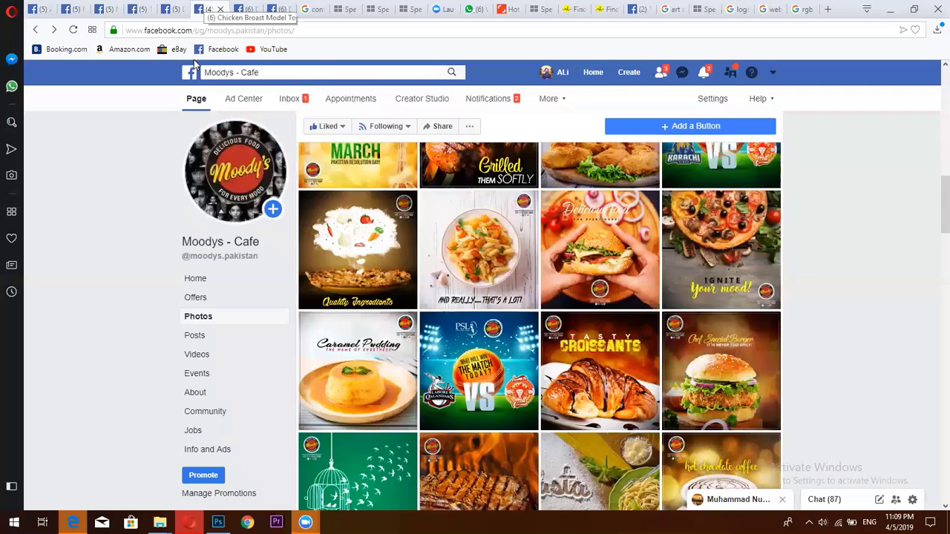
key("ctrl+shift+Tab")
key("ctrl+shift+Tab")
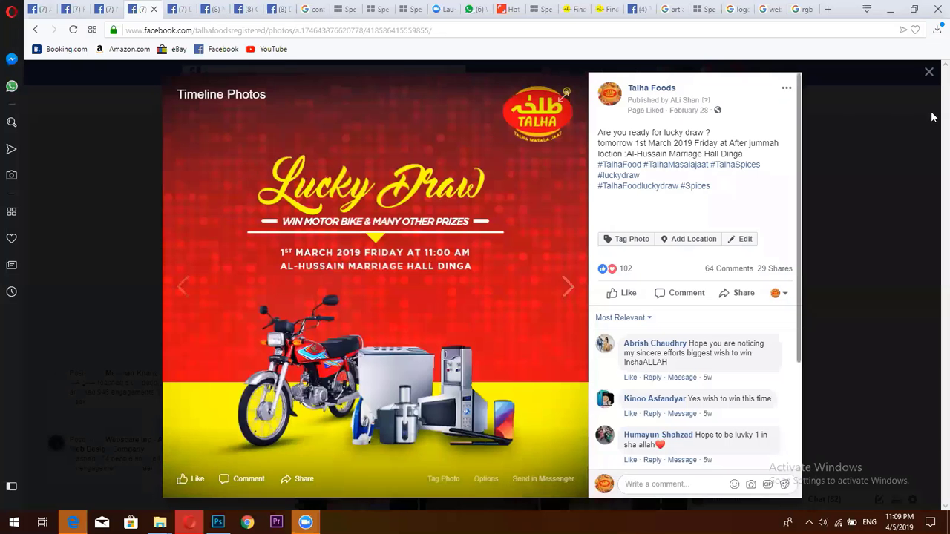
key("Escape")
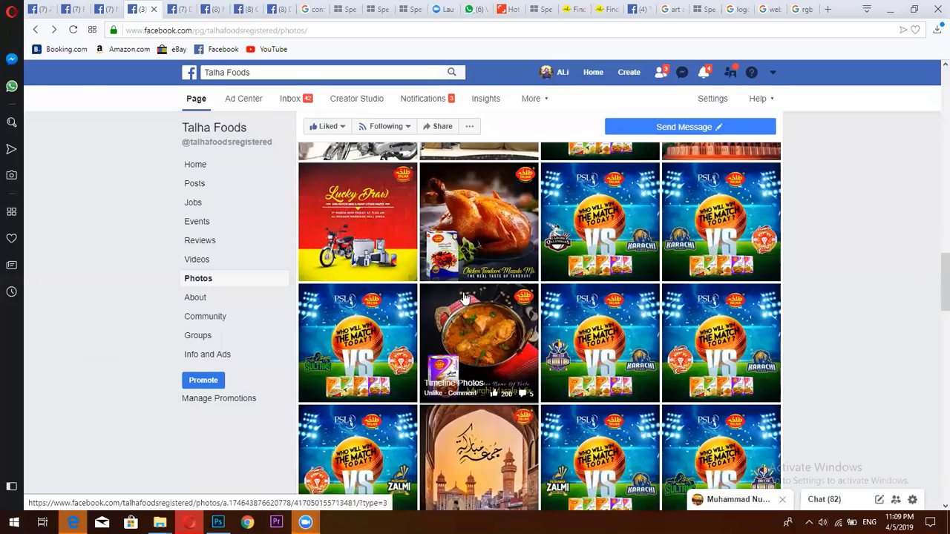
left_click(475, 323)
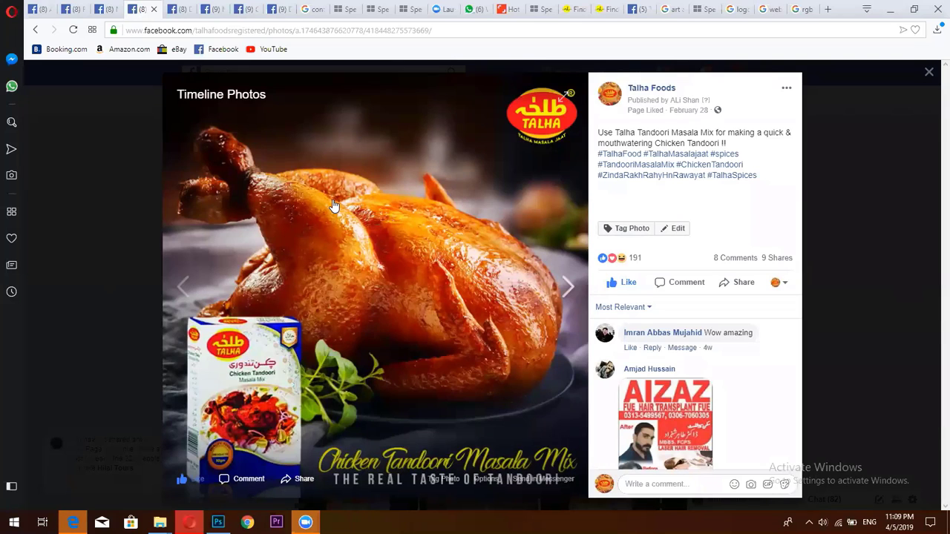
left_click(929, 73)
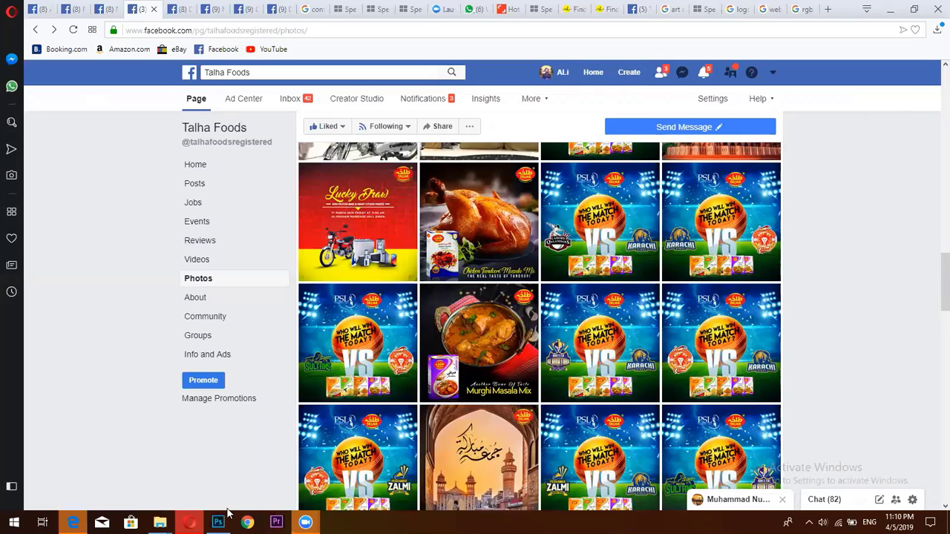
Switch to Photoshop and arrange the tools in two columns
key("alt+Tab")
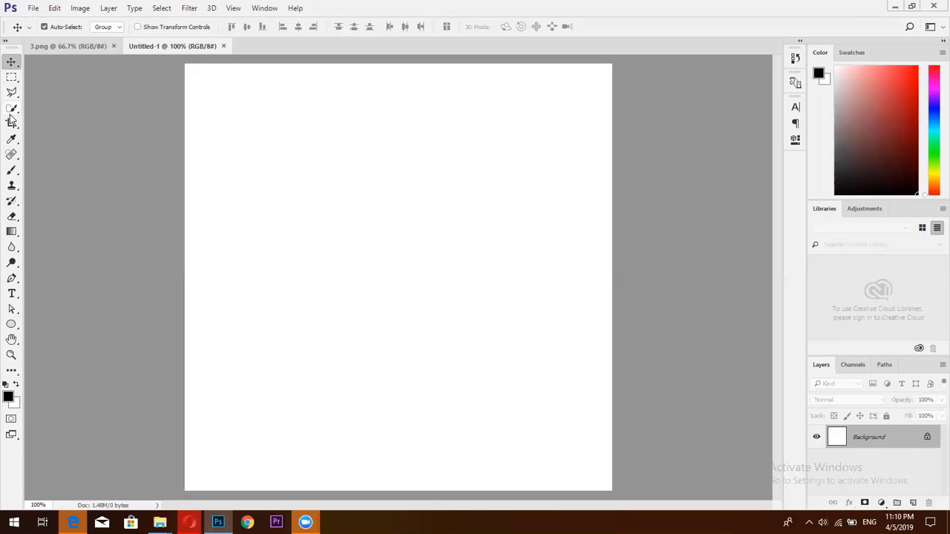
left_click(6, 43)
left_click(6, 43)
left_click(6, 43)
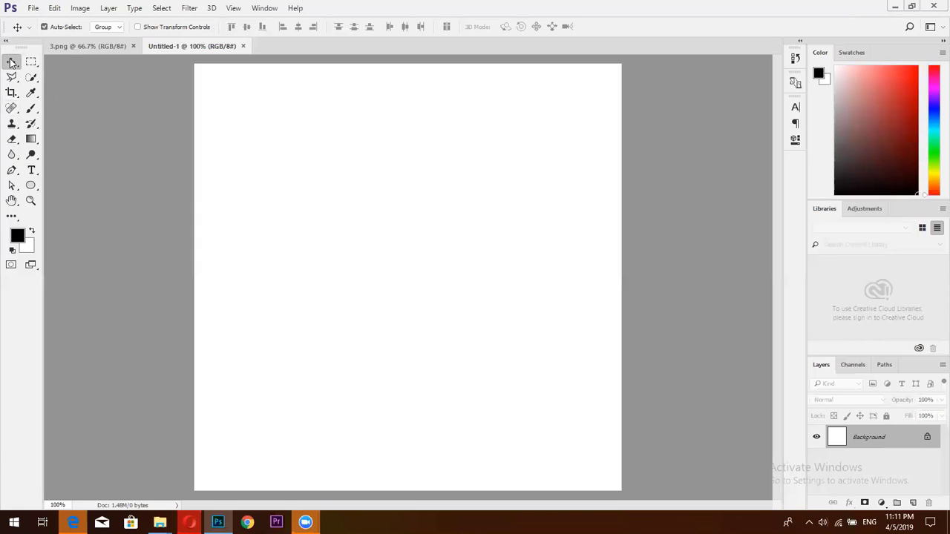
Try to move the Social Media Campaigns artwork in 3.png with the Move tool
left_click(84, 48)
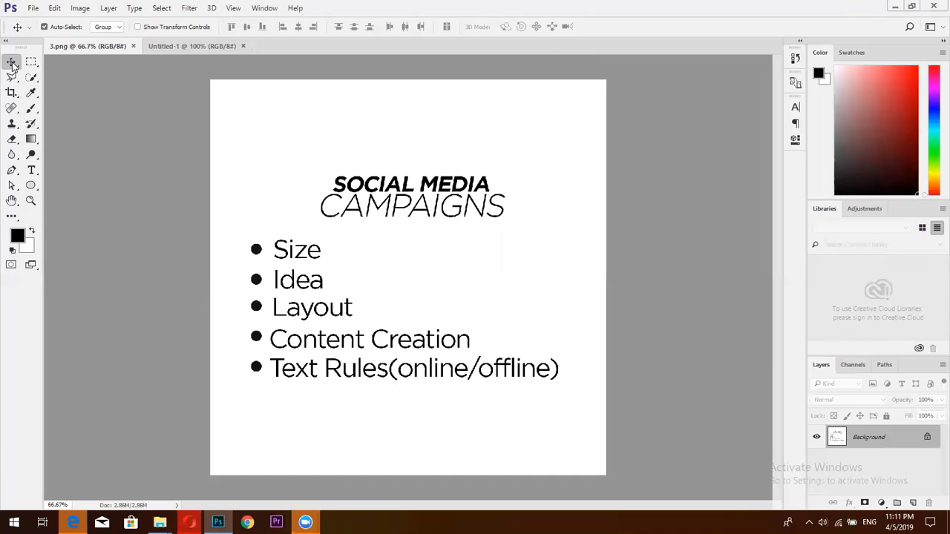
key("ctrl")
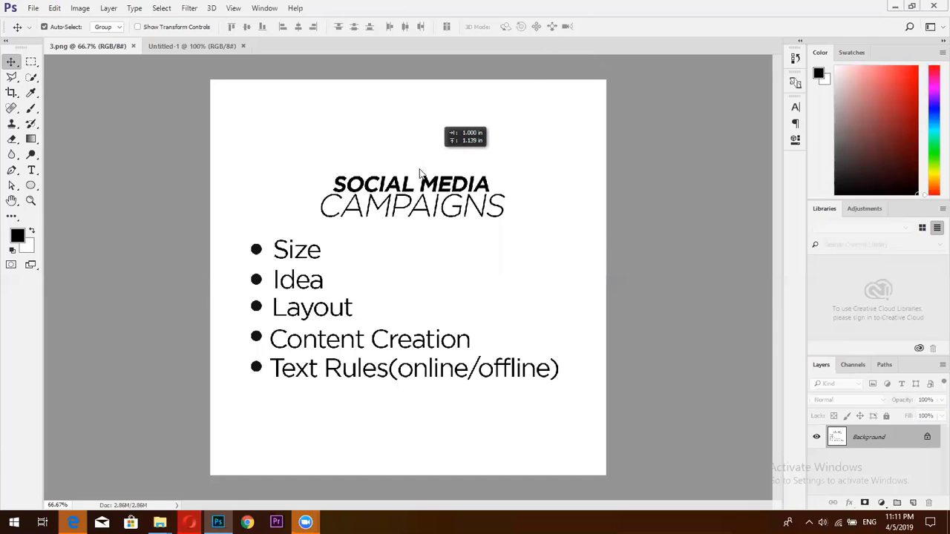
left_click(420, 173)
left_click(577, 229)
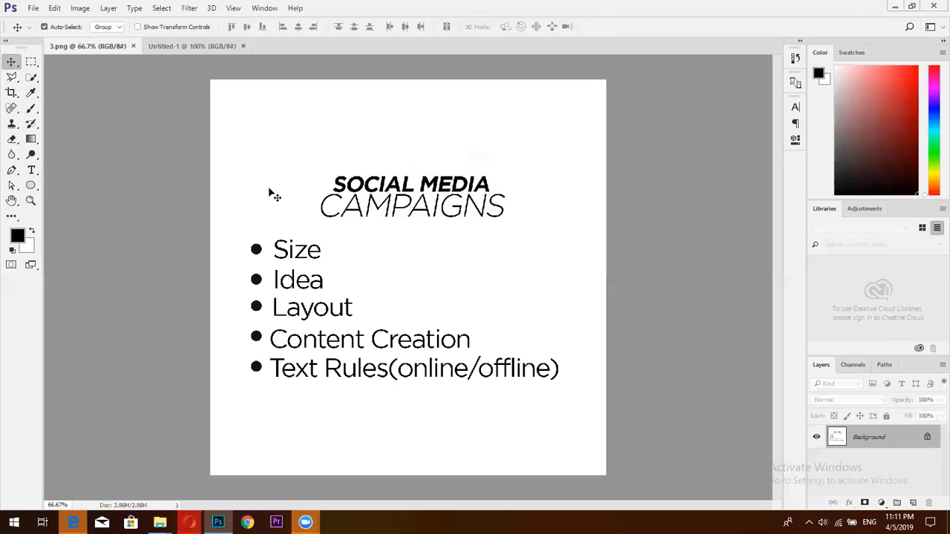
Draw a rectangle about 374 x 266 px in the upper left part of Untitled-1 with the Rectangle tool
left_click(173, 45)
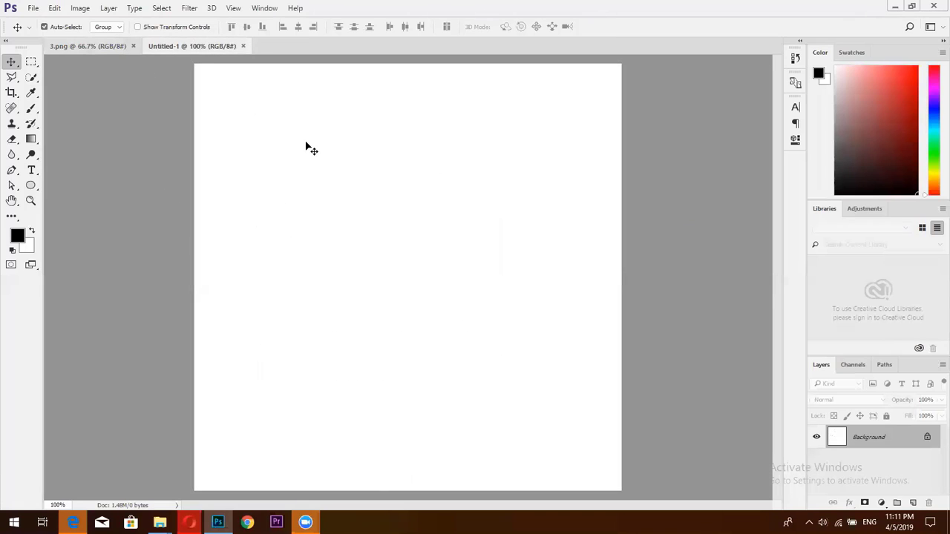
right_click(28, 187)
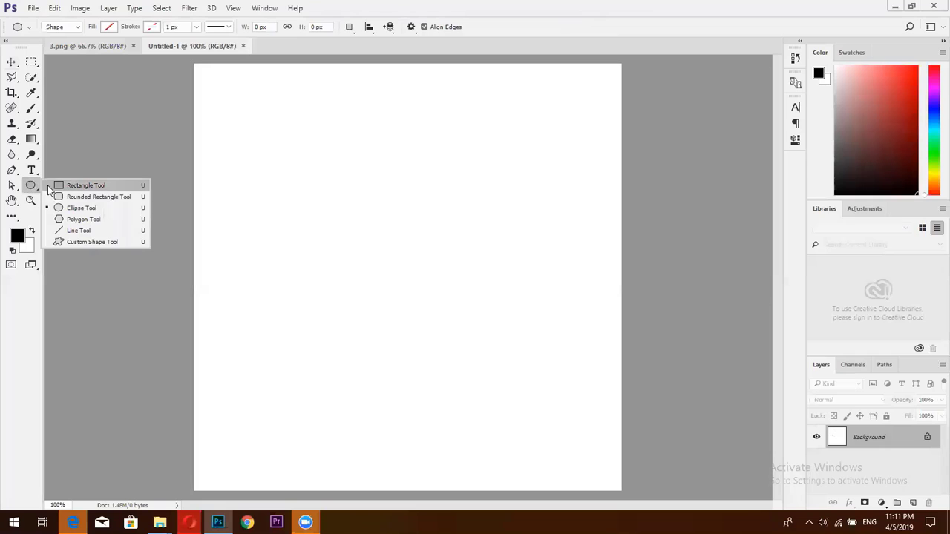
left_click(75, 186)
left_click_drag(311, 197, 417, 276)
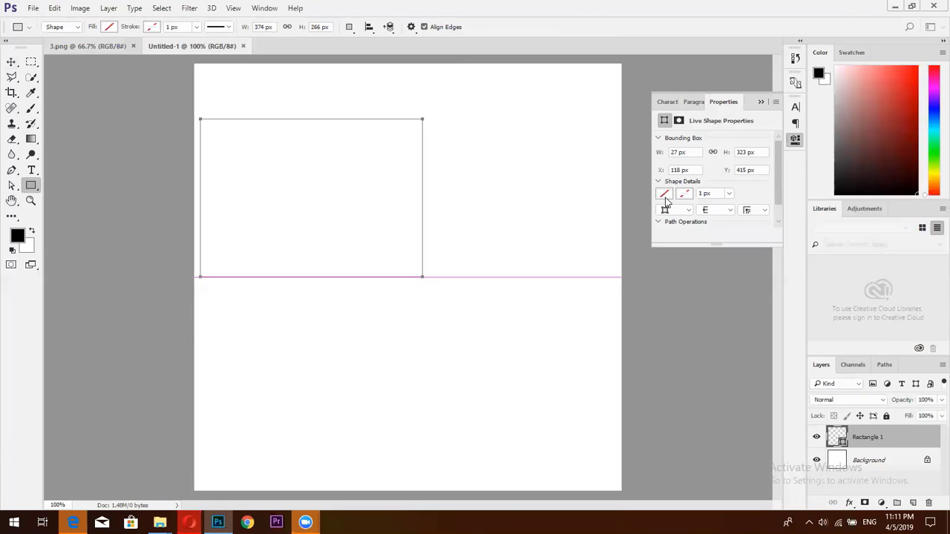
Fill the rectangle with solid red and collapse its shape properties
left_click(666, 177)
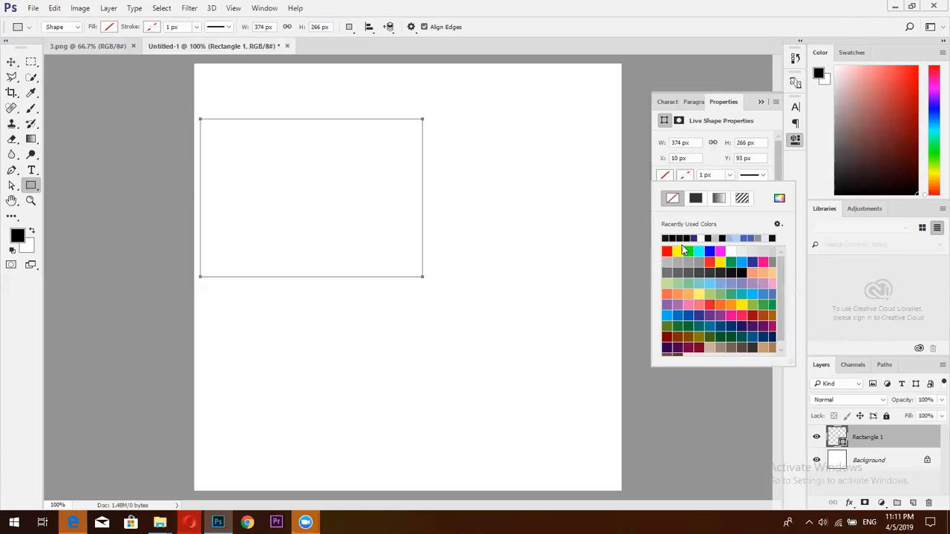
left_click(667, 251)
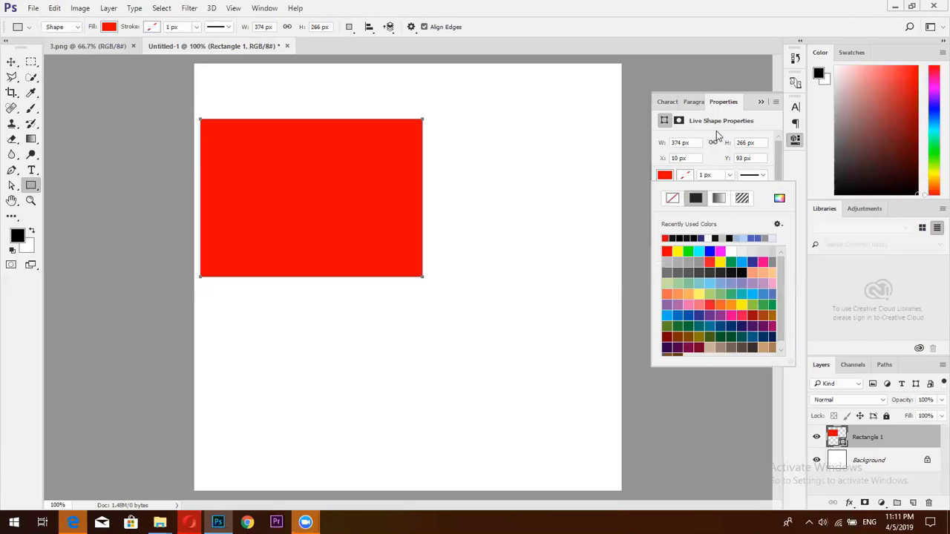
left_click(761, 102)
left_click(761, 102)
Reposition the red rectangle closer to the middle of the canvas with the Move tool and deselect it
left_click(11, 61)
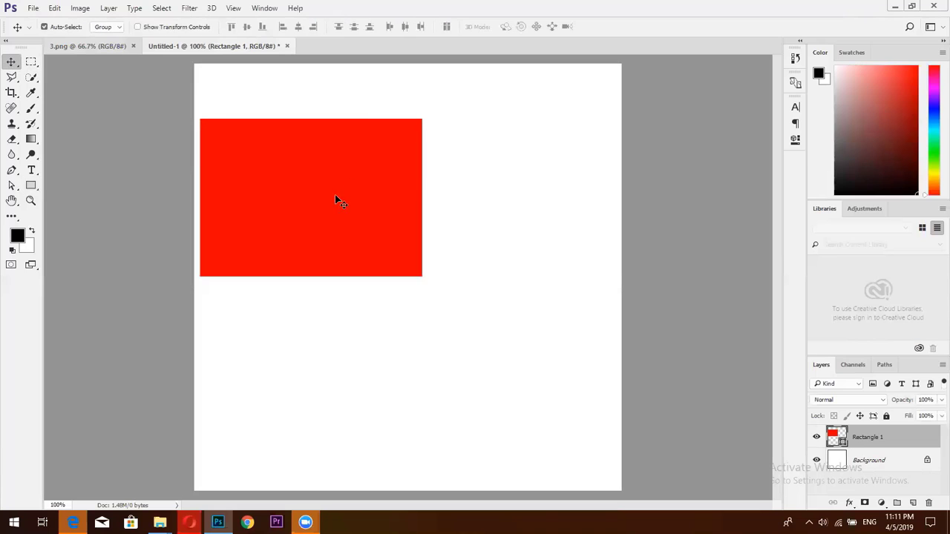
left_click_drag(335, 198, 380, 252)
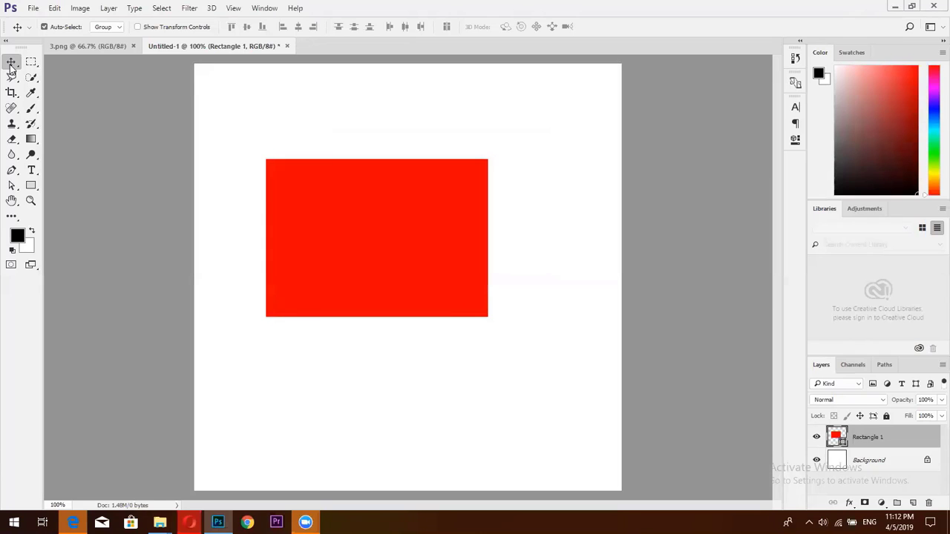
left_click_drag(294, 204, 393, 252)
left_click_drag(442, 298, 450, 257)
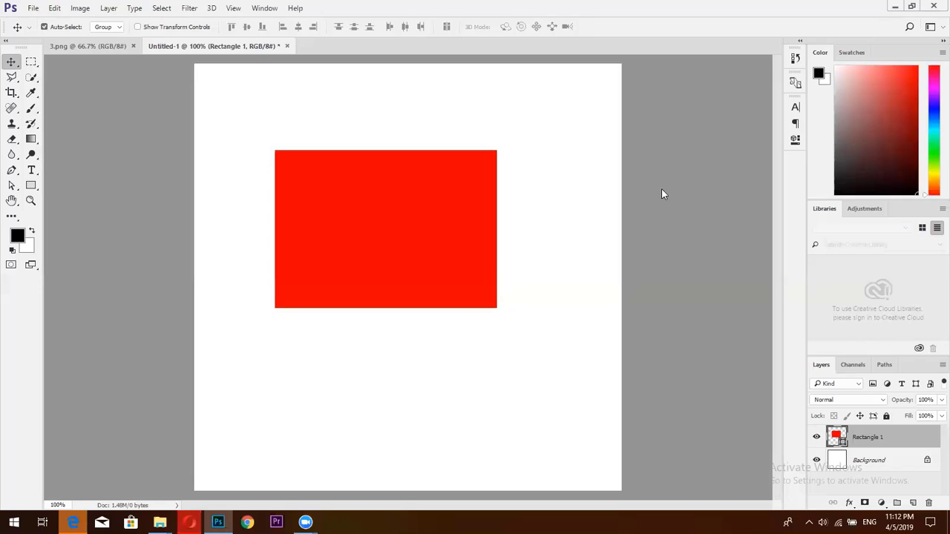
left_click(202, 353)
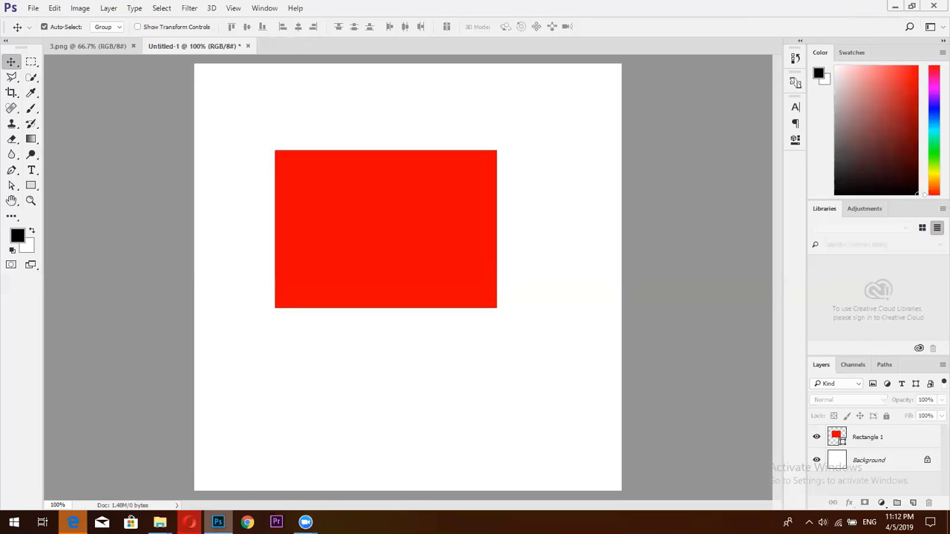
Switch to the browser and examine the food post designs in the Moodys - Cafe page's photos
key("alt+Tab")
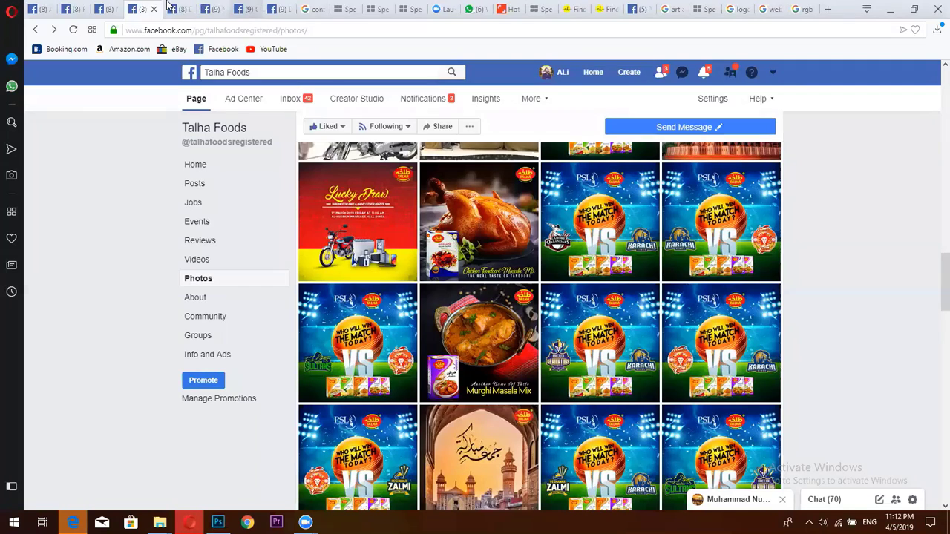
left_click(209, 9)
scroll(503, 289, "down", 8)
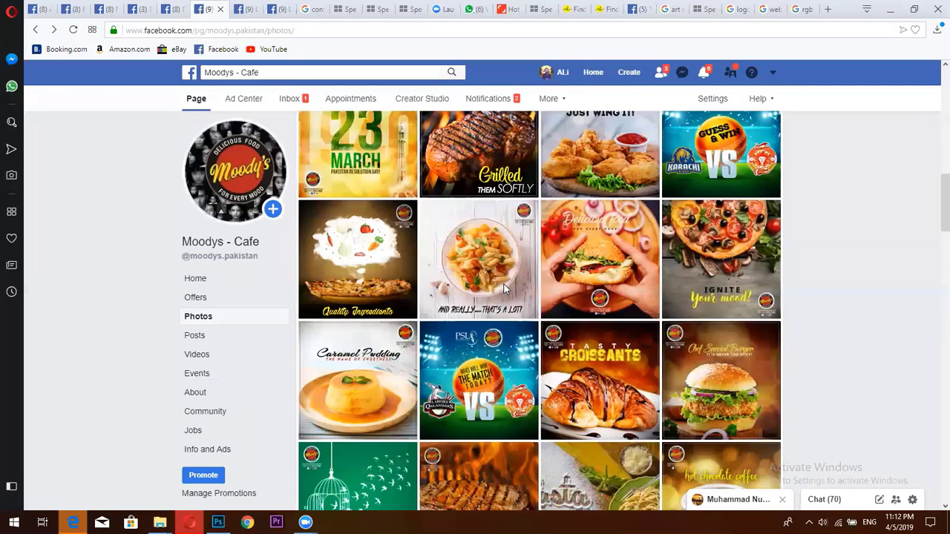
scroll(503, 288, "down", 2)
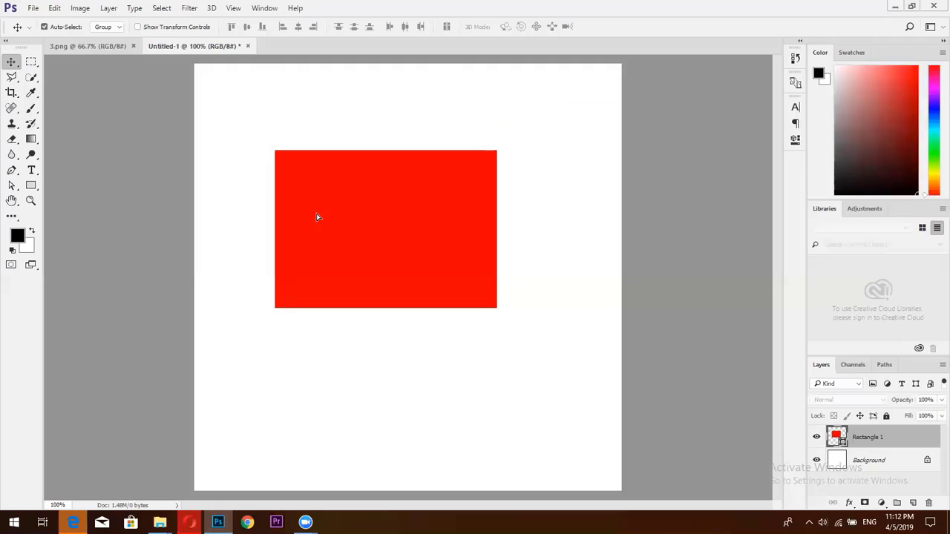
Switch to Photoshop, centre the red rectangle horizontally on the canvas and hide the Rectangle 1 layer
left_click_drag(314, 216, 348, 246)
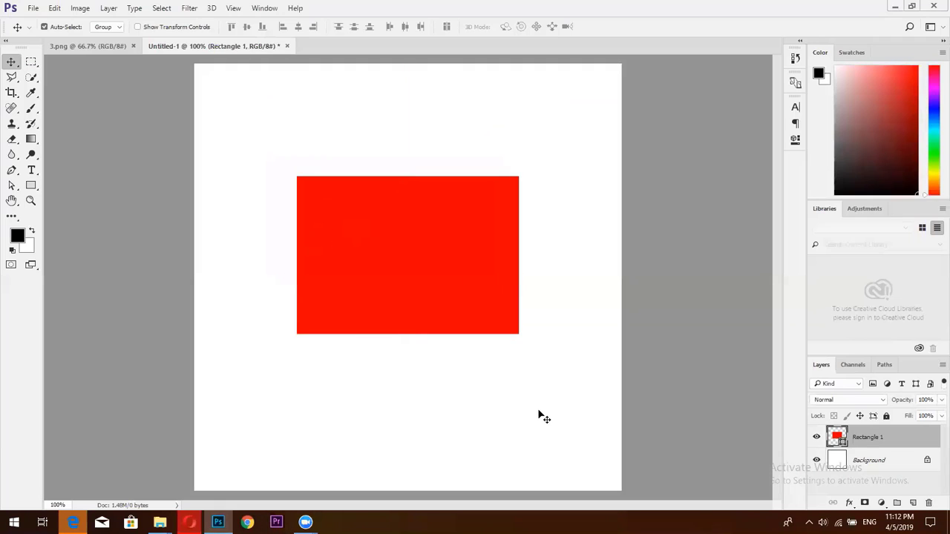
left_click(816, 437)
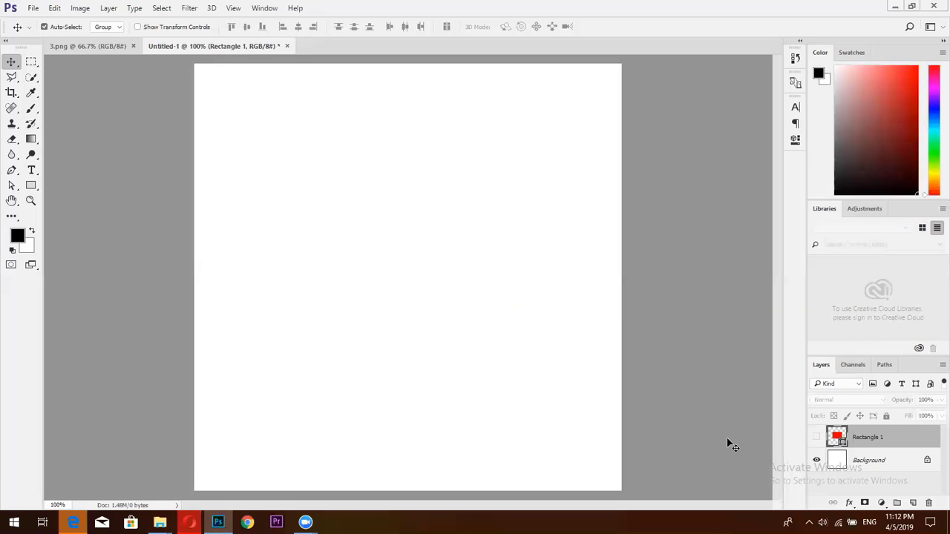
Switch to the browser, open freepik.com in a new tab and search all resources for "pizza"
key("alt+Tab")
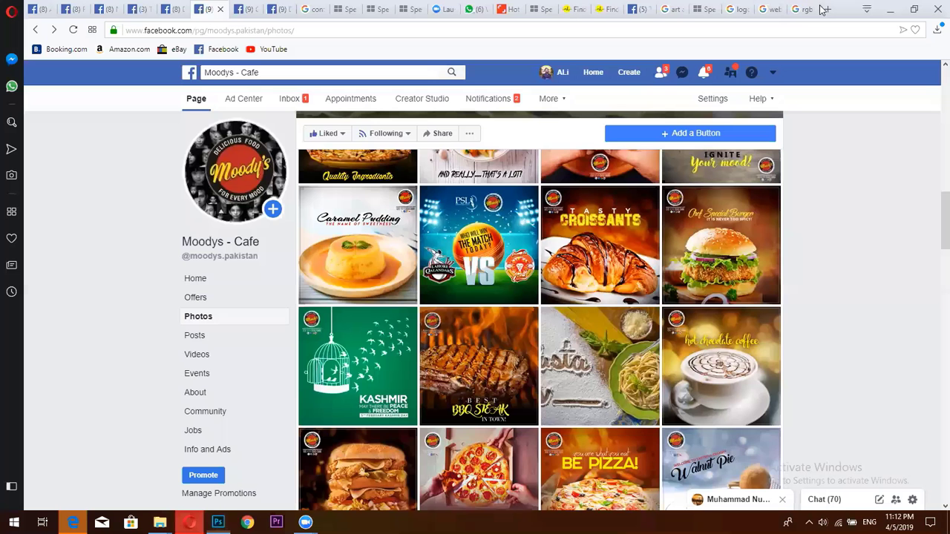
left_click(826, 9)
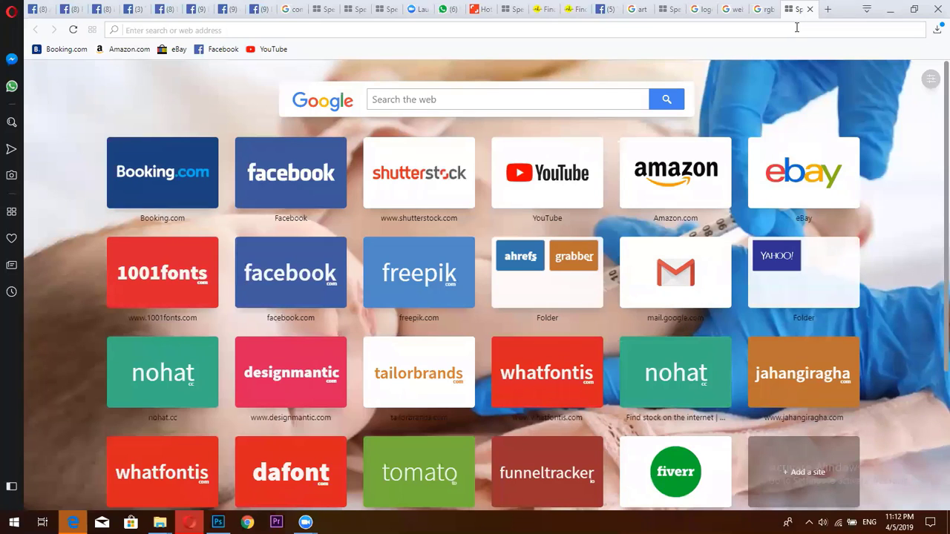
type("freepik.com")
key("Return")
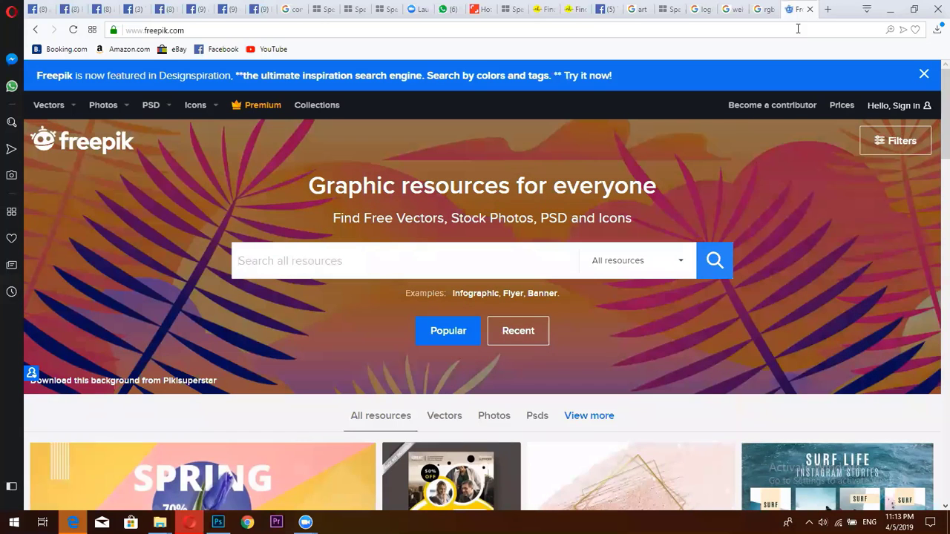
type("pizza")
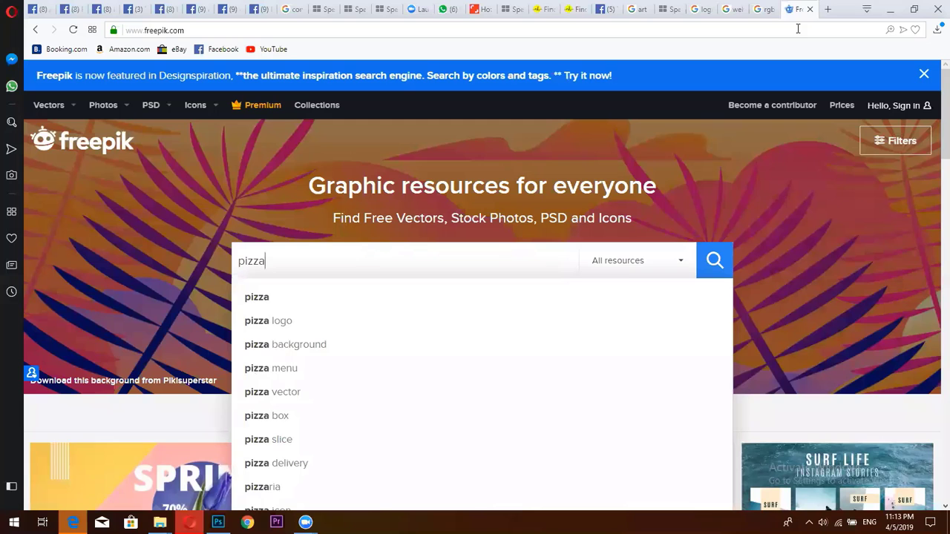
key("Return")
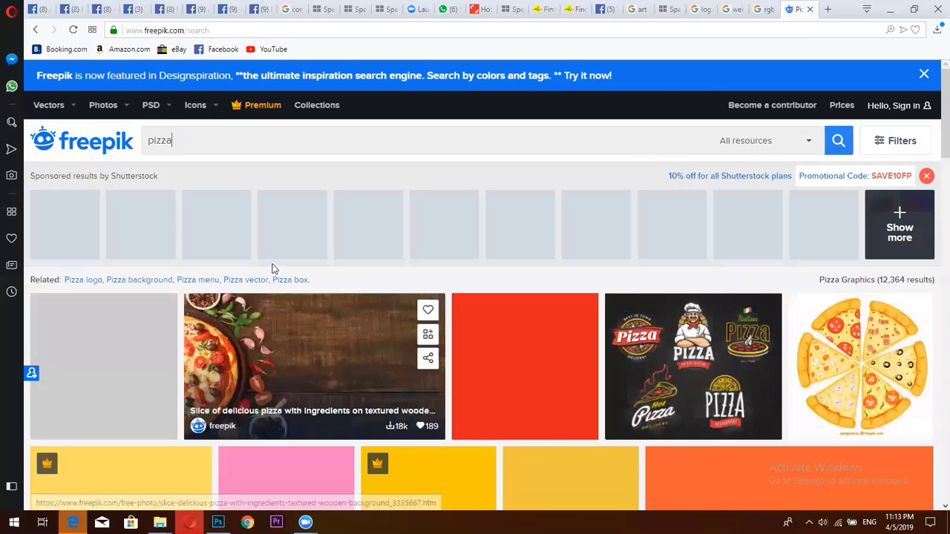
Examine the pizza photos, vectors and templates in the Freepik search results
scroll(293, 267, "down", 2)
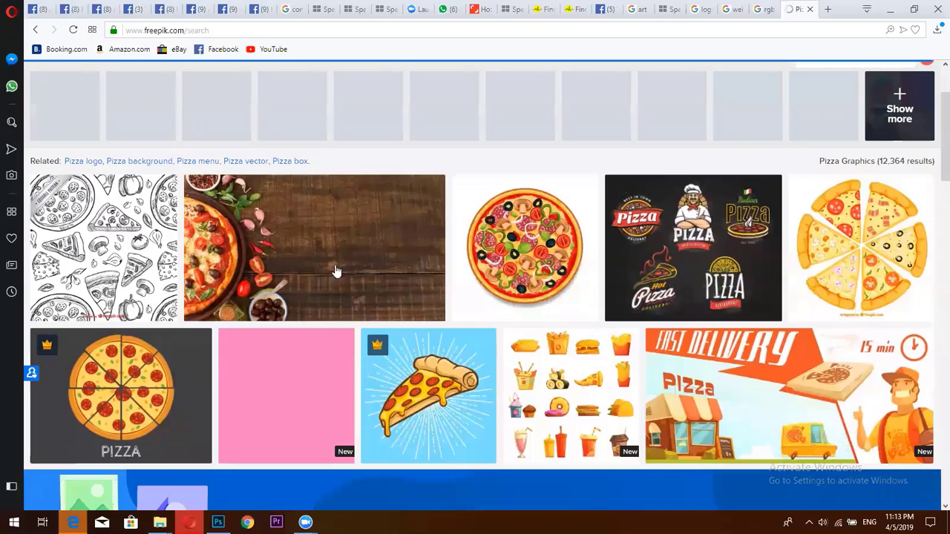
scroll(300, 207, "down", 2)
scroll(530, 224, "down", 2)
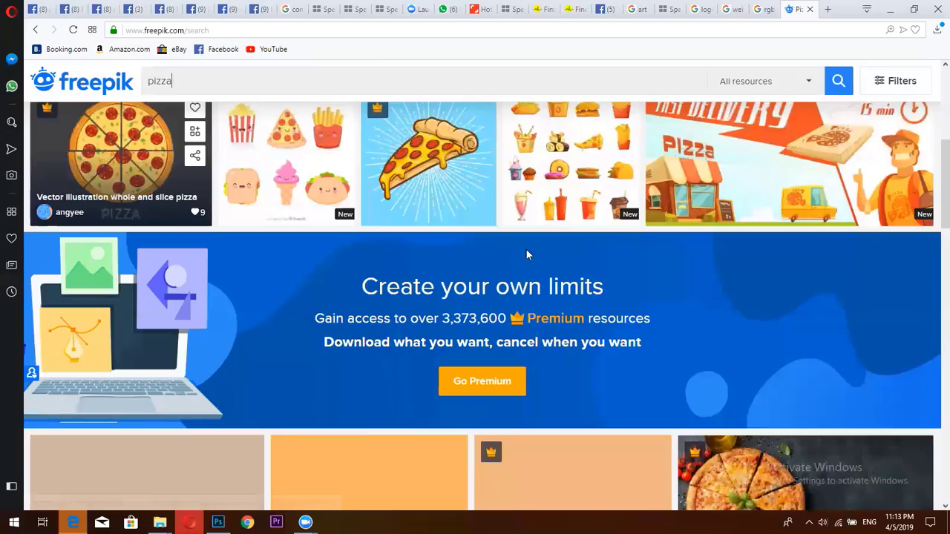
scroll(526, 249, "up", 2)
scroll(482, 297, "down", 6)
scroll(442, 306, "down", 2)
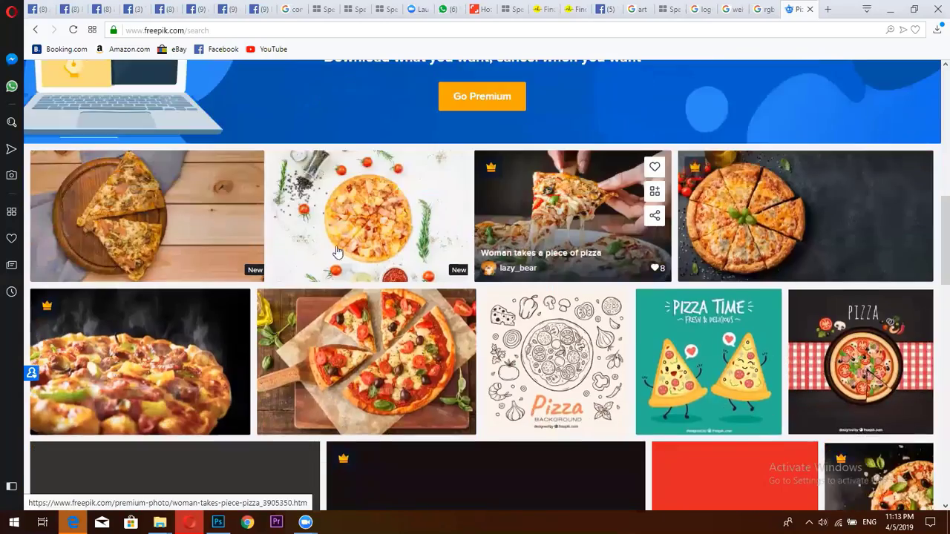
scroll(432, 268, "down", 1)
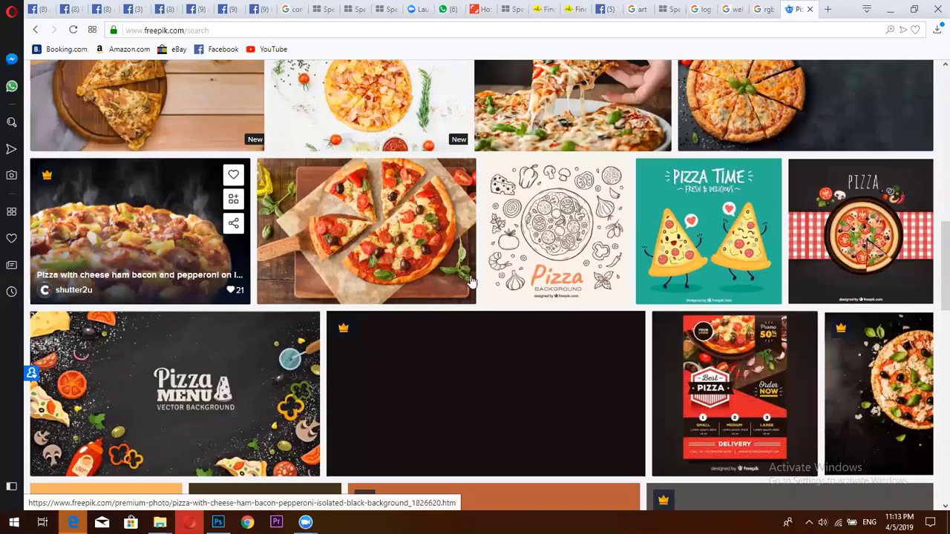
scroll(646, 191, "down", 3)
scroll(647, 211, "down", 4)
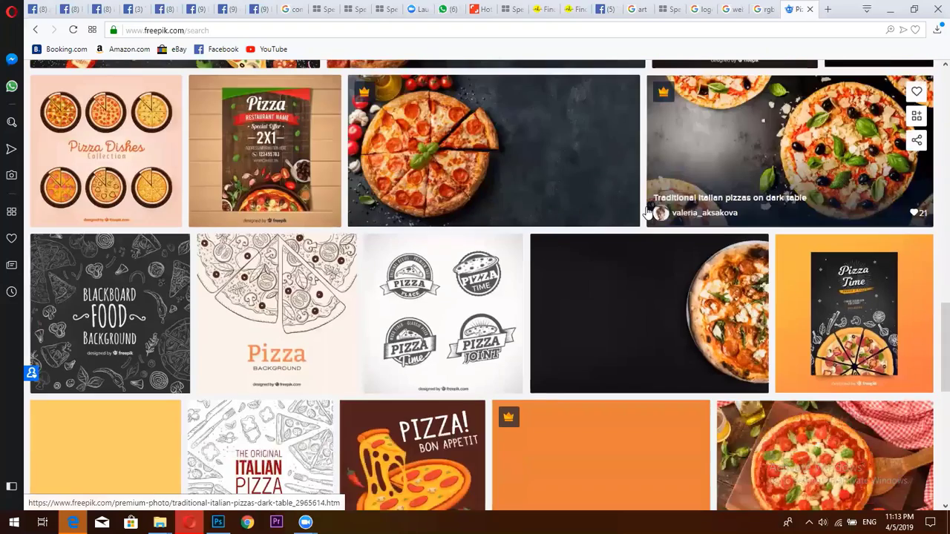
scroll(647, 213, "down", 2)
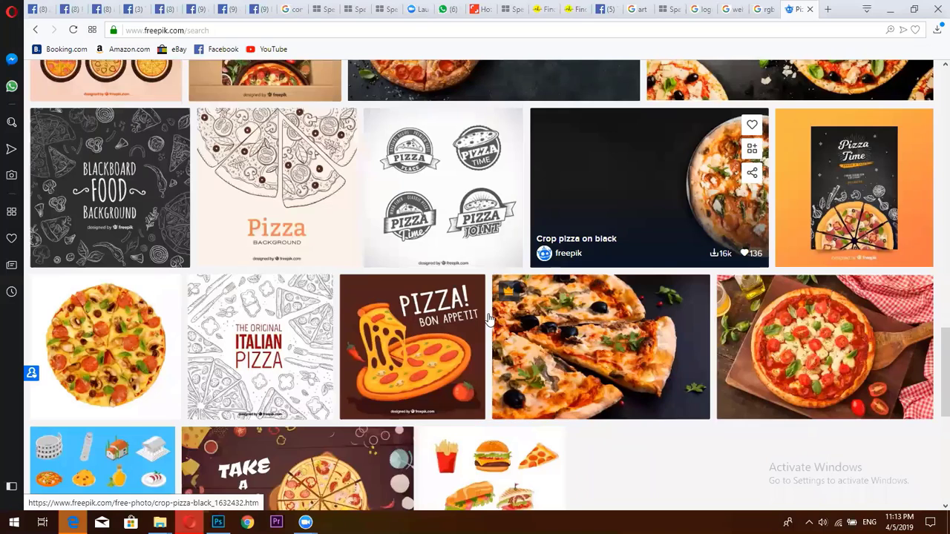
scroll(647, 213, "down", 2)
Preview the premium PSD of a hand taking a pizza slice and return to the pizza results
left_click(647, 211)
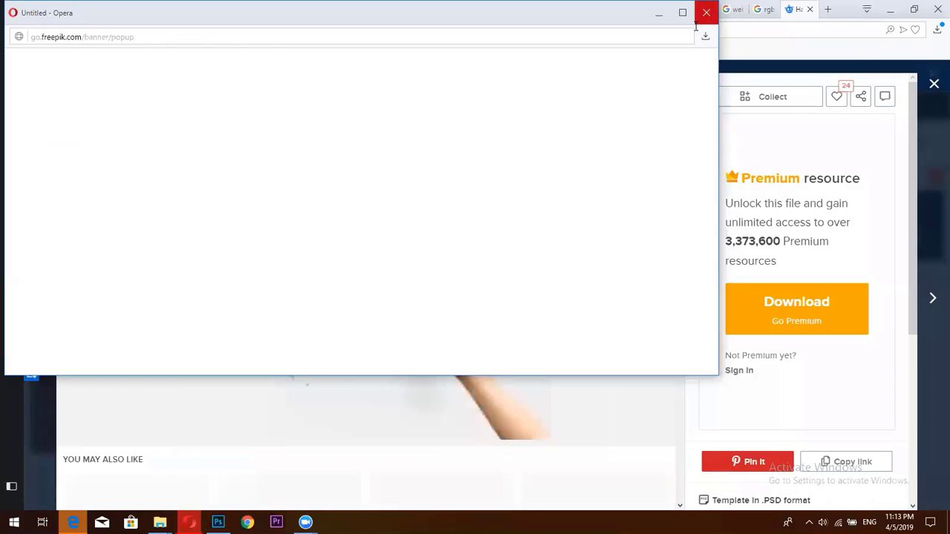
left_click(701, 14)
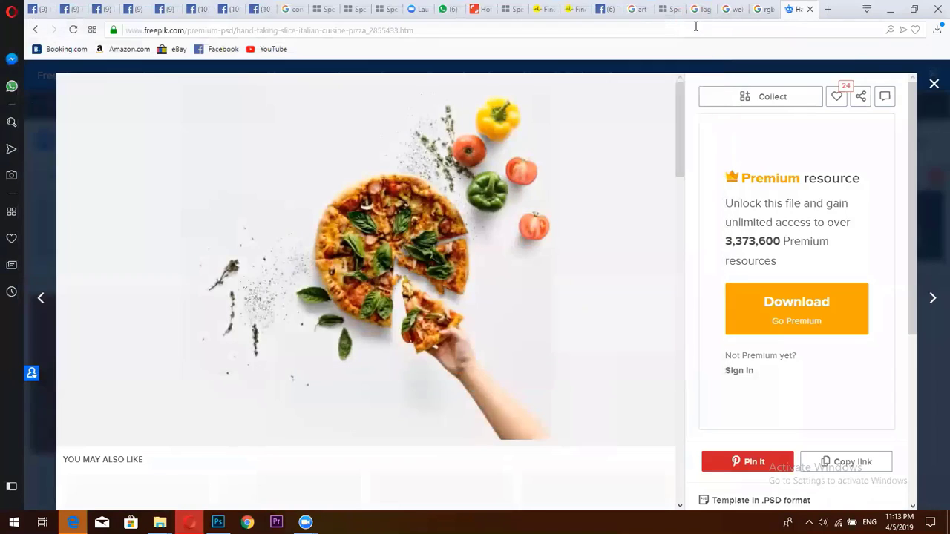
left_click(933, 83)
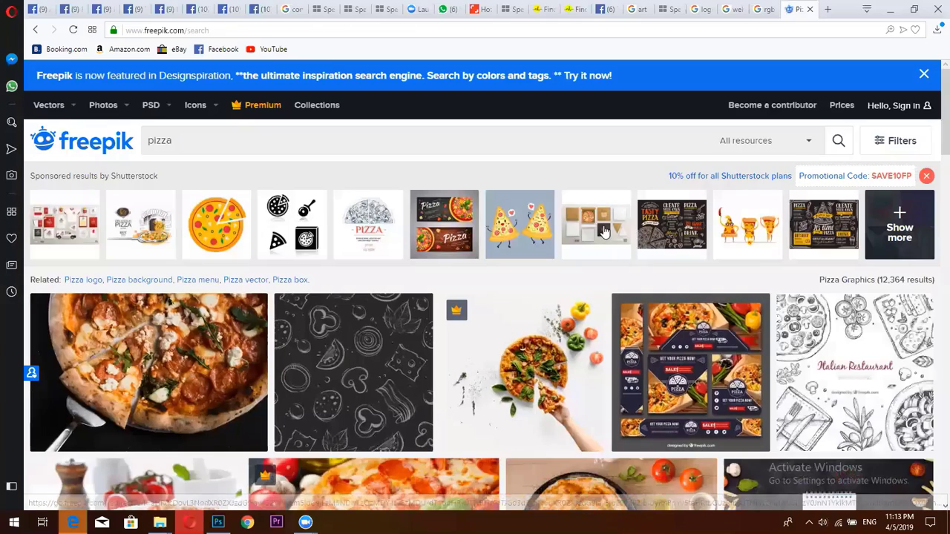
scroll(204, 375, "down", 1)
scroll(185, 486, "down", 5)
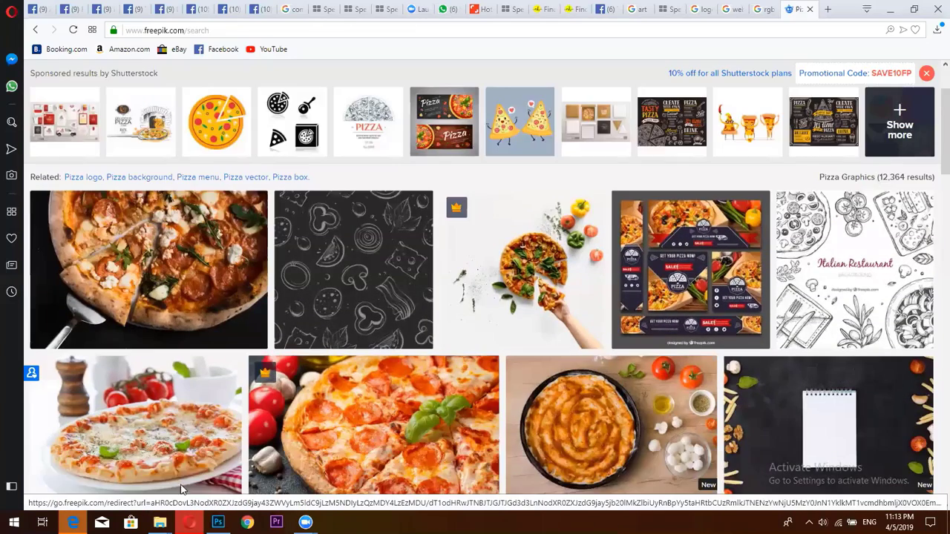
Find shutterstock-225747682 in the Downloads folder in File Explorer and try to bring it into Photoshop
mouse_move(160, 521)
left_click(199, 475)
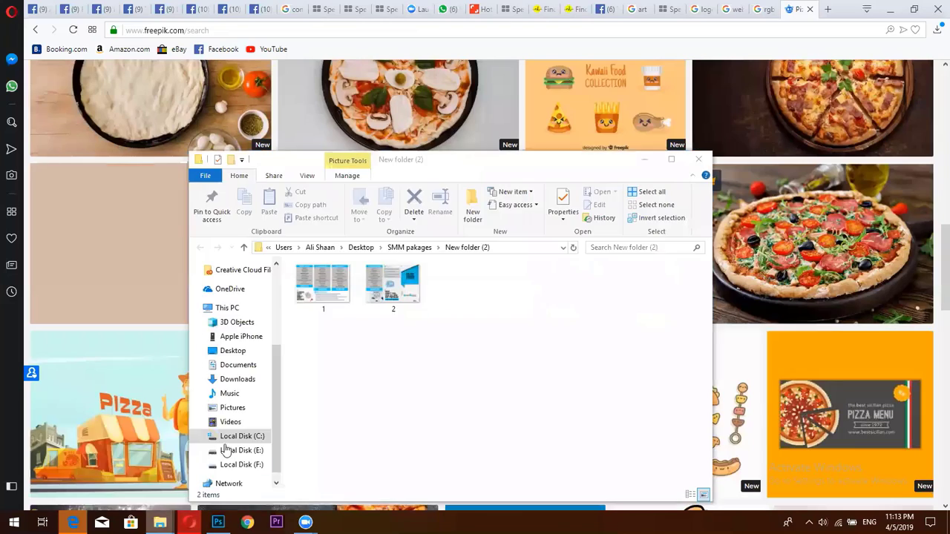
left_click(239, 380)
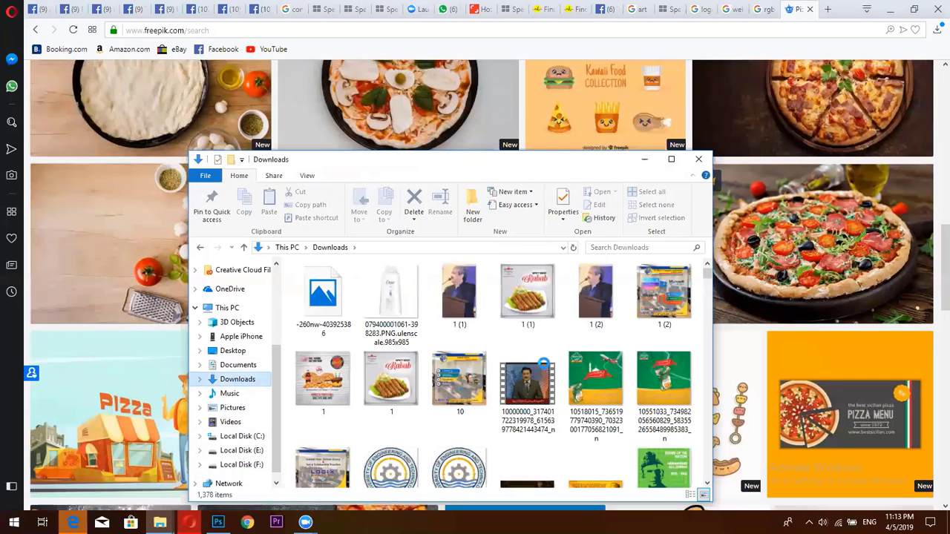
scroll(698, 284, "down", 10)
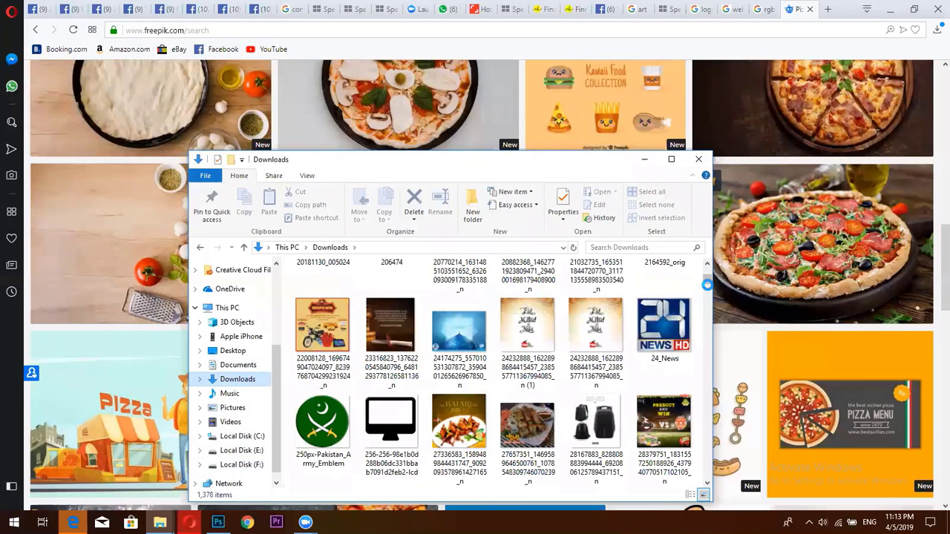
scroll(707, 289, "down", 10)
left_click_drag(707, 308, 685, 490)
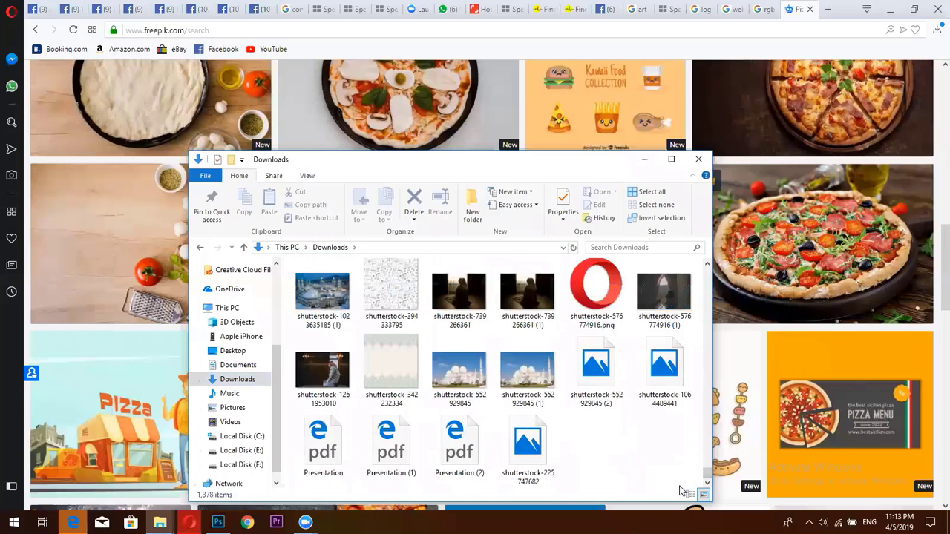
left_click(536, 443)
left_click_drag(536, 451, 219, 521)
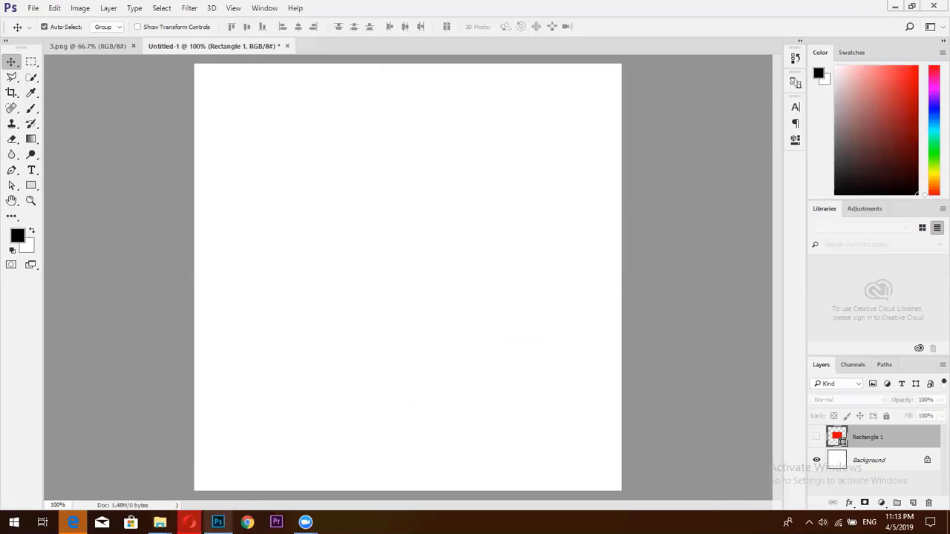
Start opening an image in Photoshop and search the Downloads folder for the shutterstock file
left_click(33, 8)
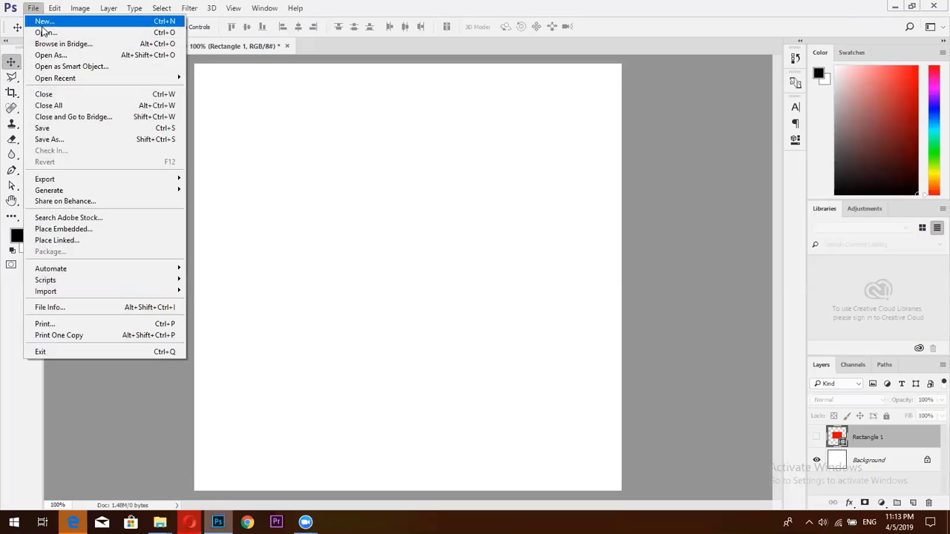
left_click(43, 33)
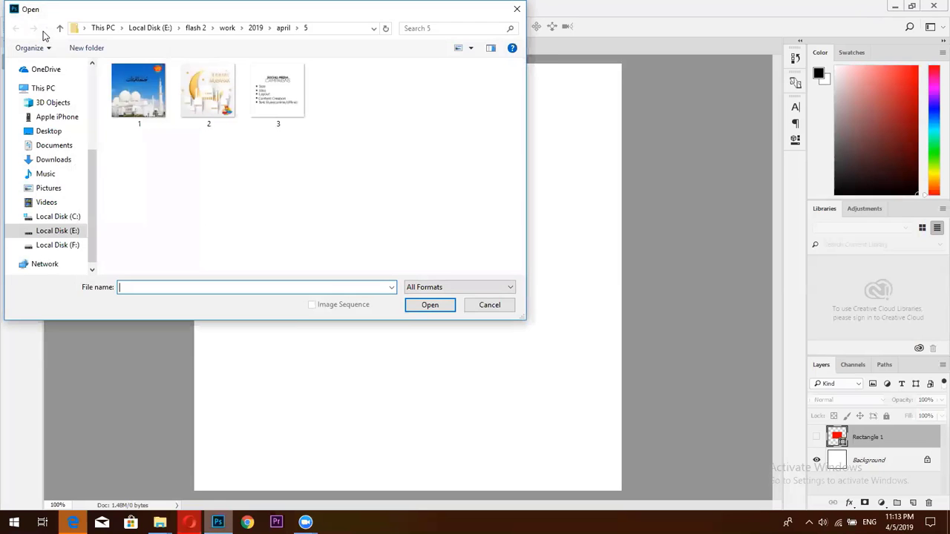
left_click(54, 159)
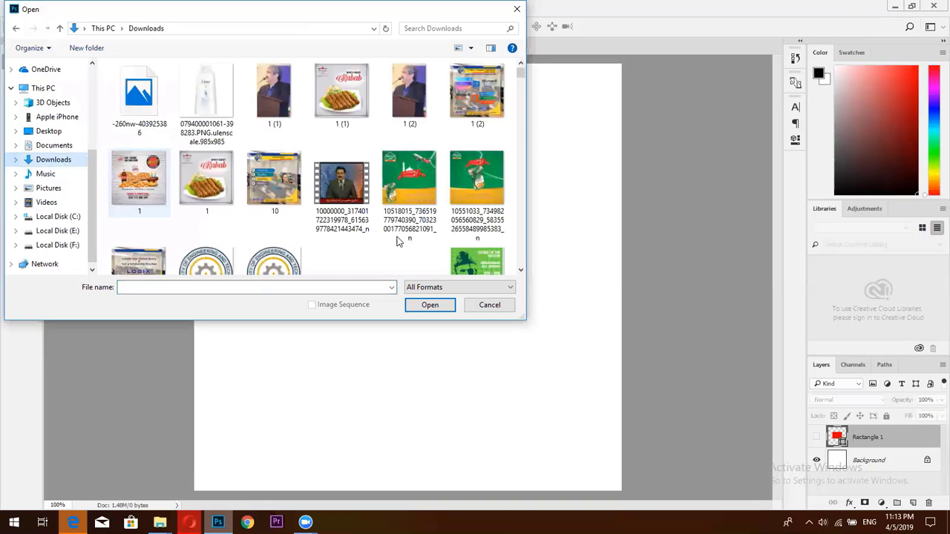
scroll(522, 82, "down", 2)
scroll(512, 260, "down", 10)
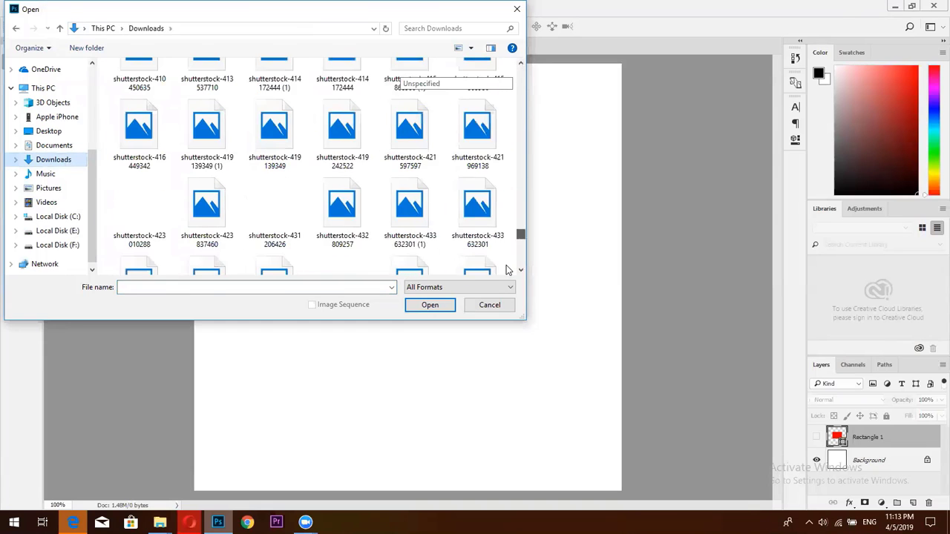
left_click(477, 215, "ctrl")
scroll(518, 250, "up", 1)
left_click_drag(521, 241, 520, 267)
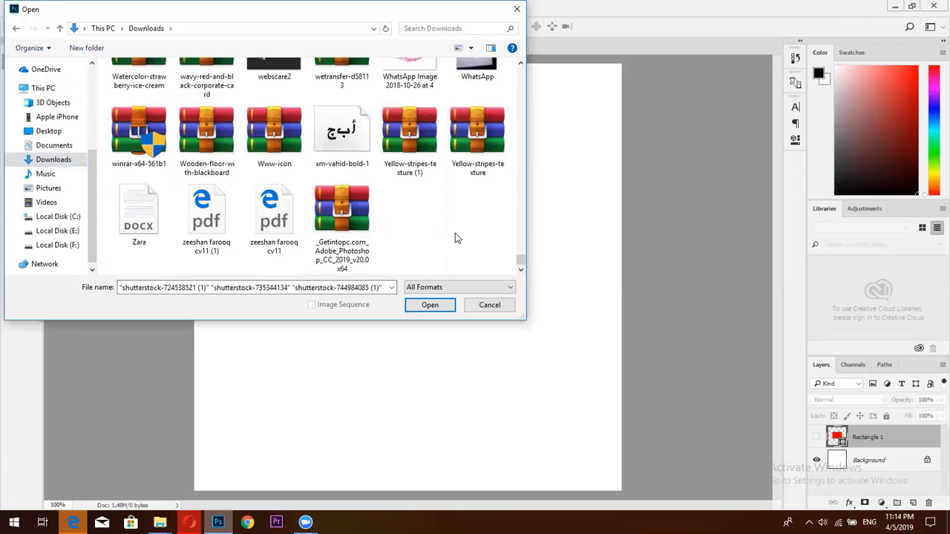
Open the pizza image shutterstock-225747682 from the Downloads folder
scroll(455, 233, "up", 1)
scroll(455, 233, "down", 1)
scroll(455, 233, "up", 2)
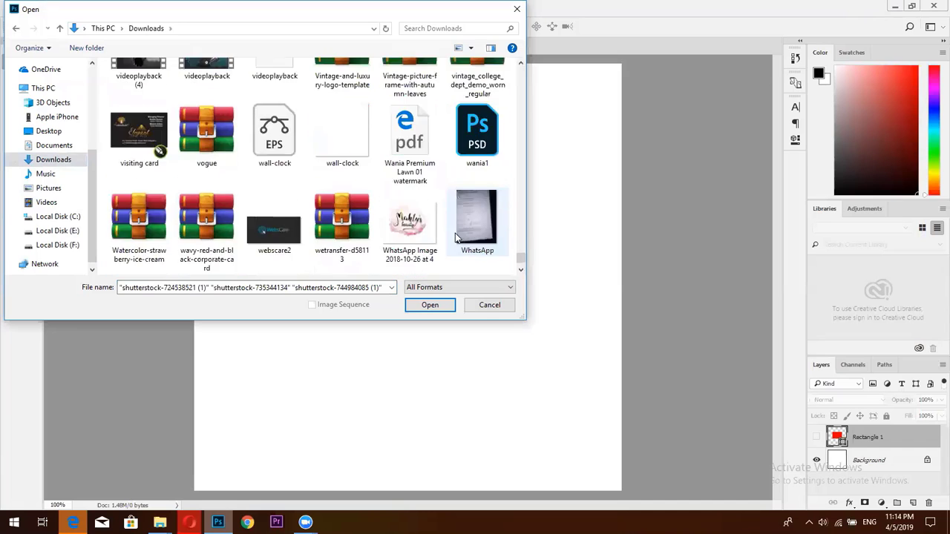
scroll(455, 233, "down", 2)
scroll(457, 238, "up", 5)
left_click(430, 304)
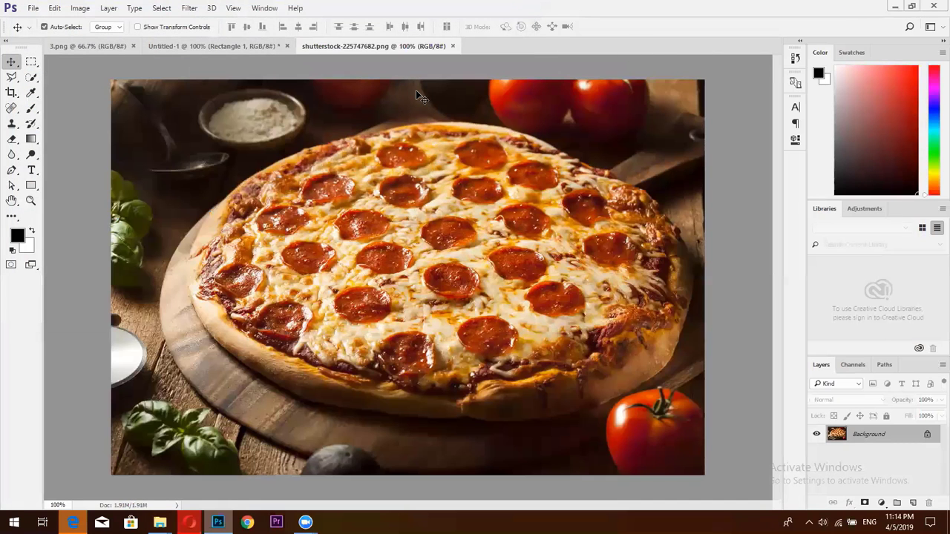
Switch to File Explorer, preview the pizza image shutterstock-225747682 in Downloads, and bring it into Photoshop
left_click(252, 47)
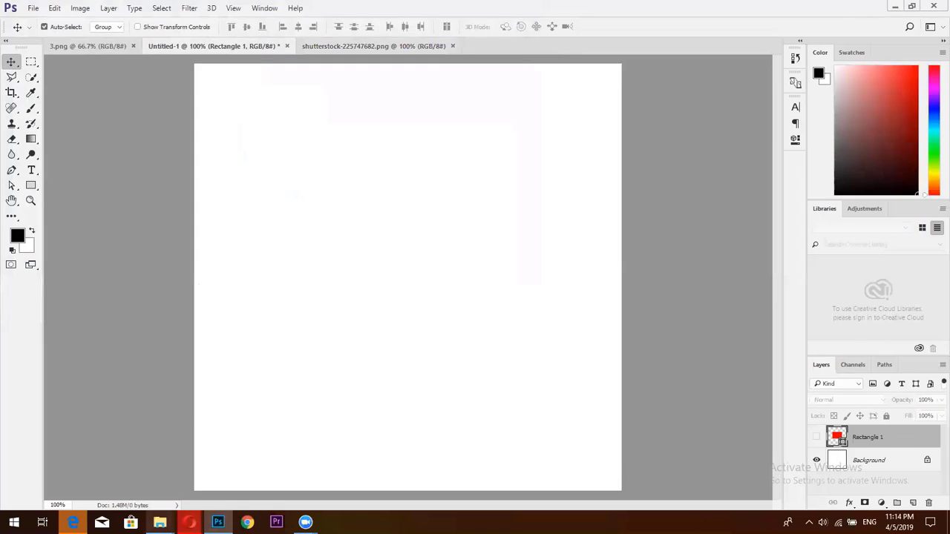
mouse_move(159, 522)
left_click(197, 487)
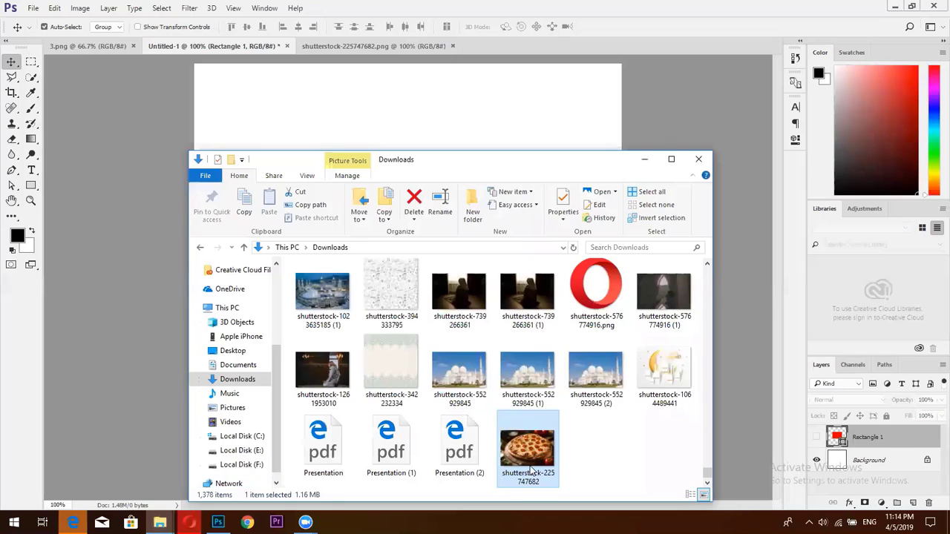
left_click(459, 473)
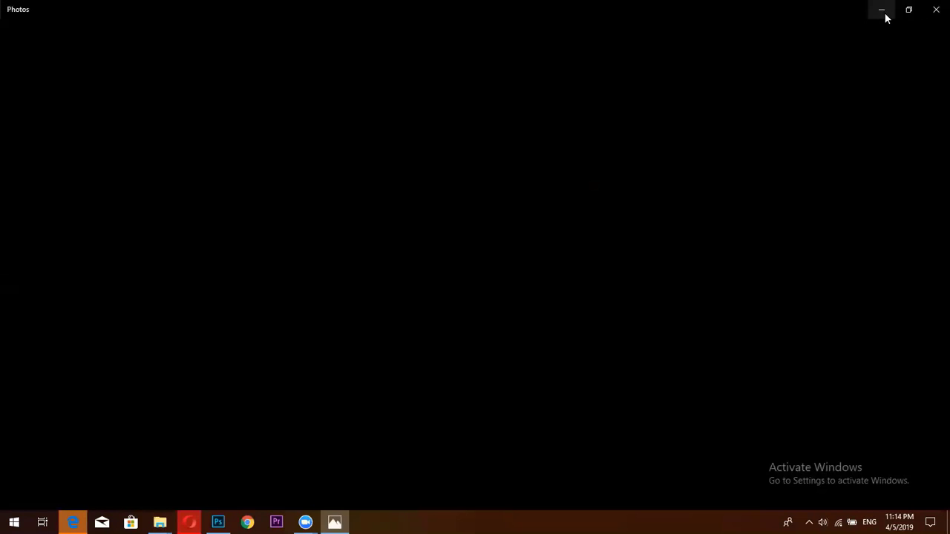
left_click(884, 15)
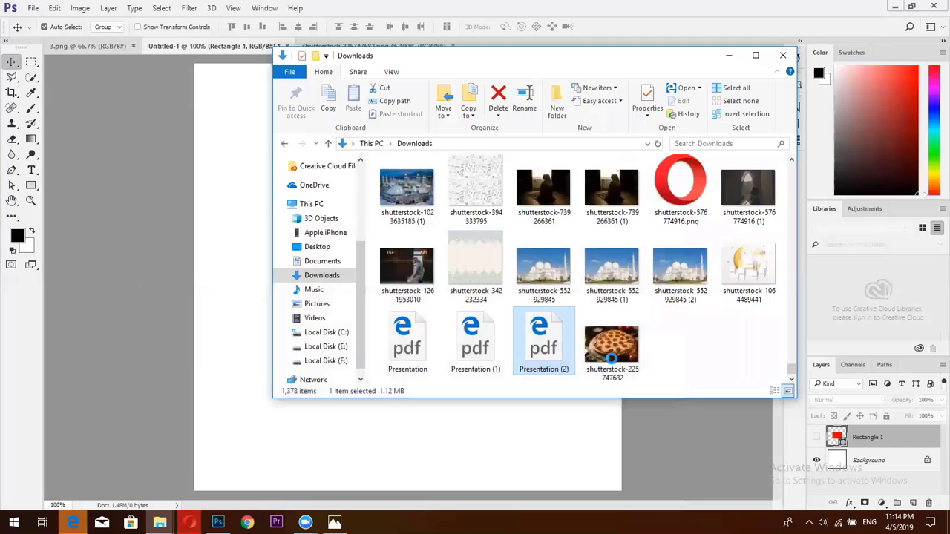
left_click(621, 355)
double_click(621, 355)
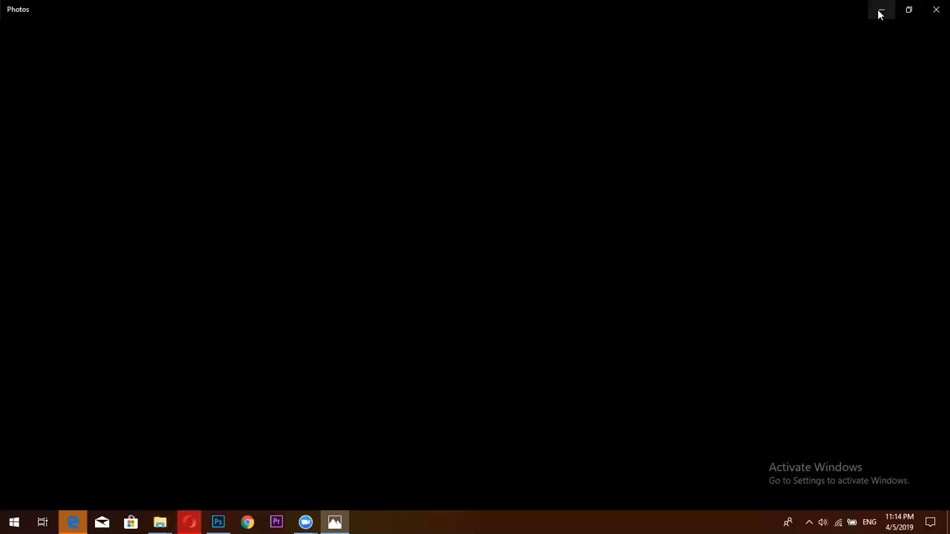
left_click(882, 10)
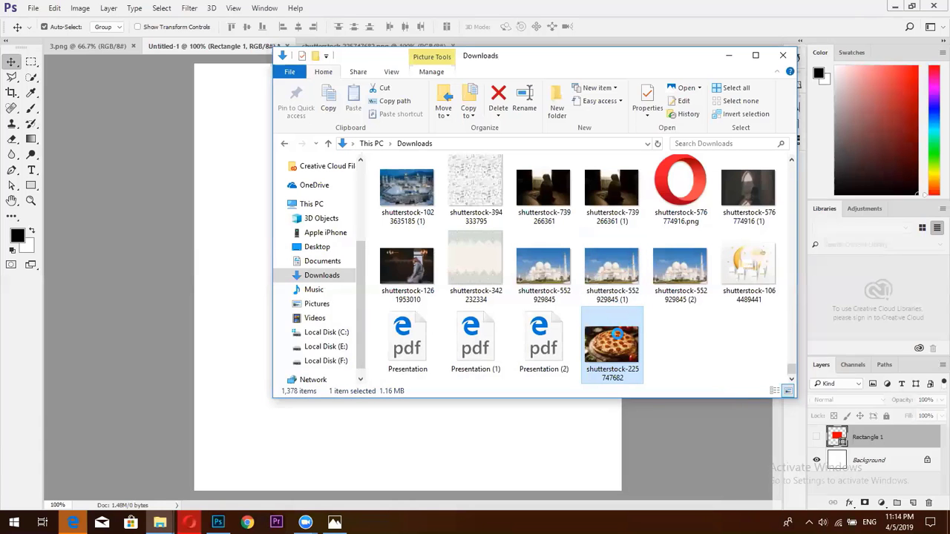
left_click_drag(618, 339, 569, 44)
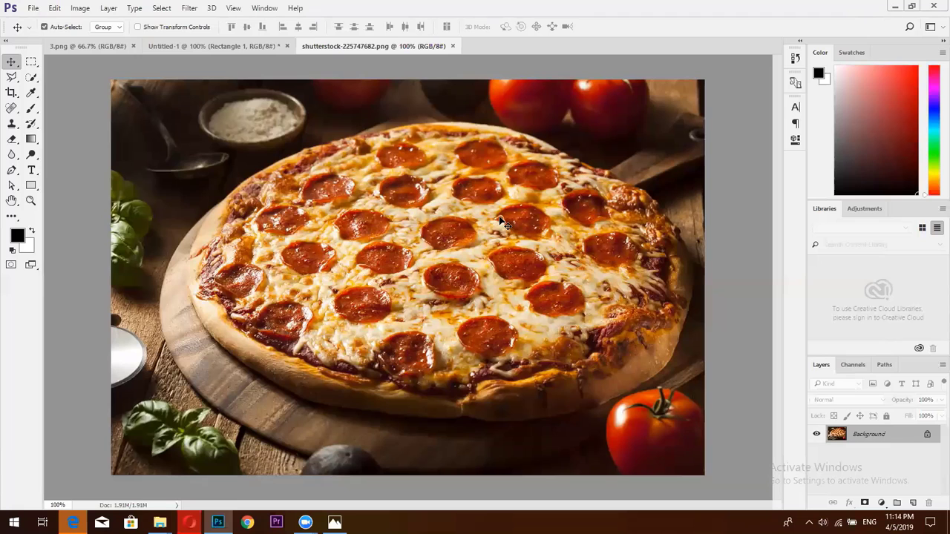
Convert the pizza image's locked Background to a normal layer and shift it within its canvas
left_click_drag(486, 212, 449, 186)
key("Return")
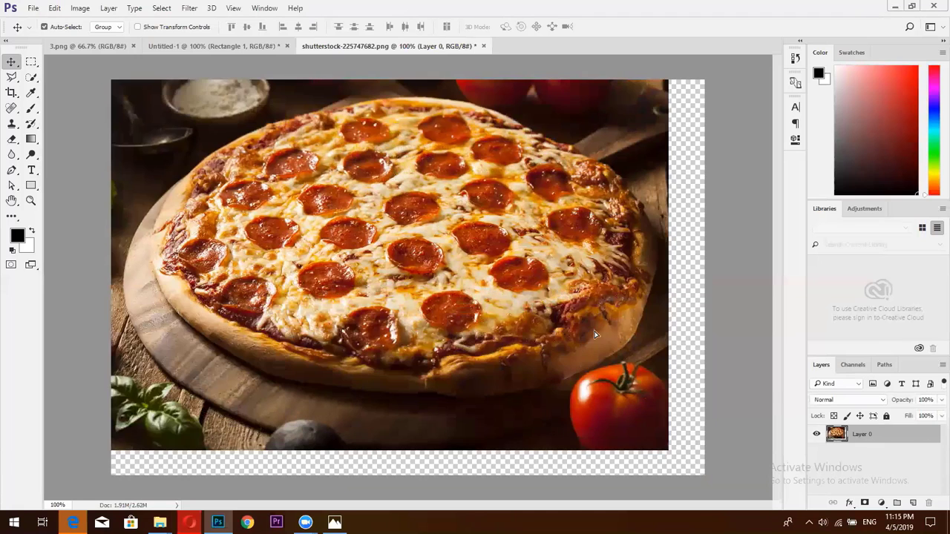
left_click_drag(594, 335, 618, 360)
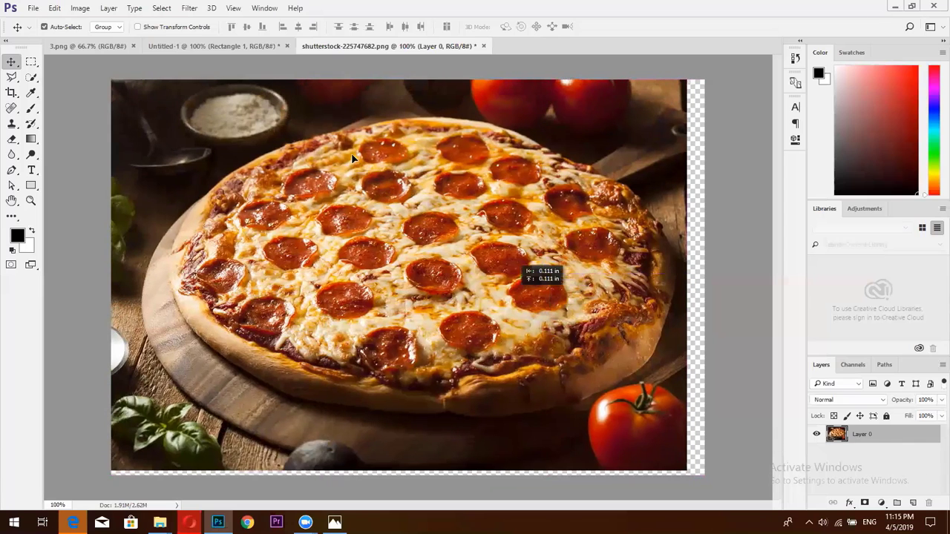
Copy the pizza layer into the Untitled-1 document and position it against the canvas's top edge
left_click_drag(351, 153, 379, 48)
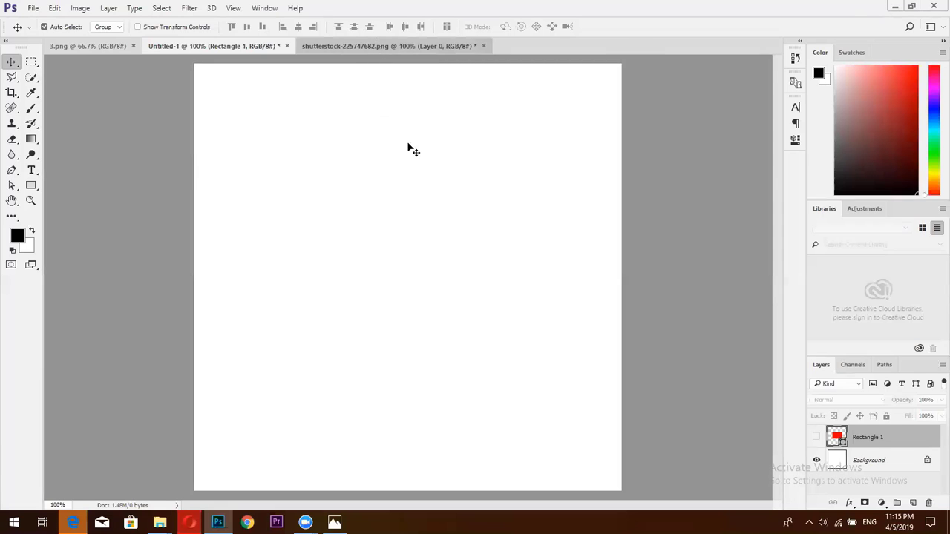
left_click_drag(413, 151, 380, 130)
left_click_drag(451, 238, 498, 279)
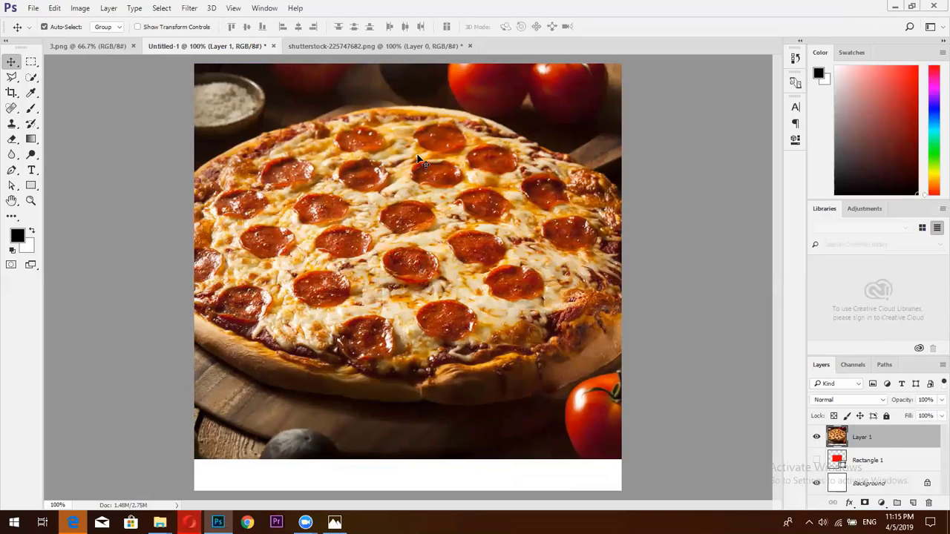
Return to the shutterstock-225747682 document and realign the pizza layer to fill its canvas
left_click(397, 46)
left_click_drag(405, 175, 526, 244)
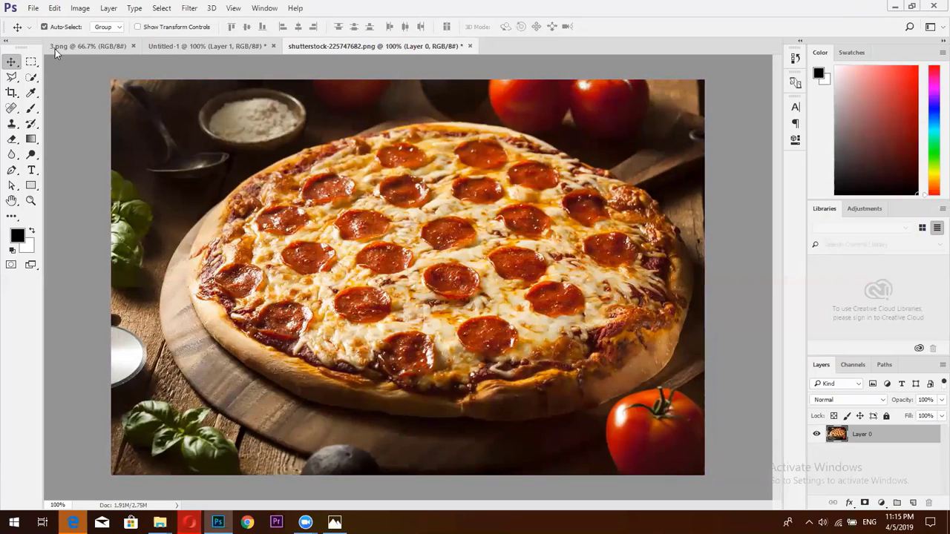
Set the pizza document's image height to 720 pixels with width and height linked
left_click(81, 9)
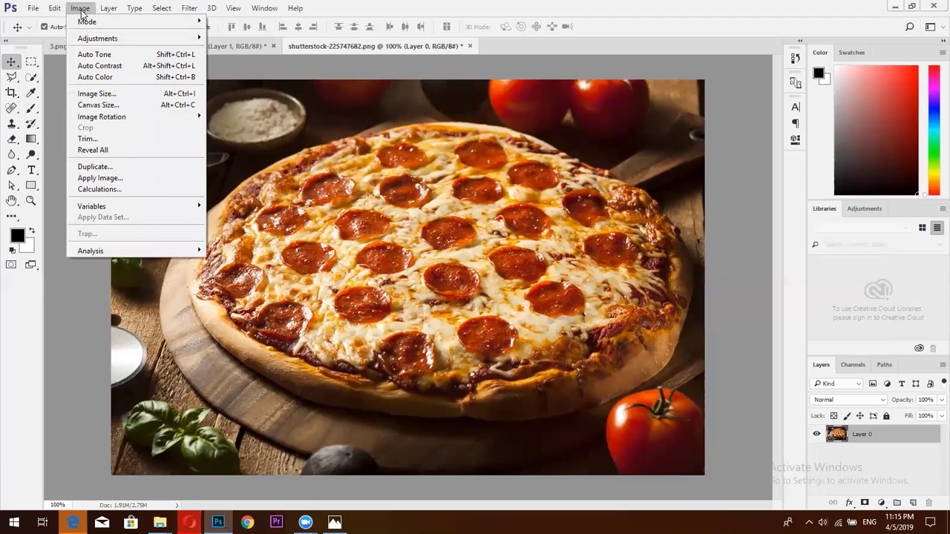
left_click(95, 95)
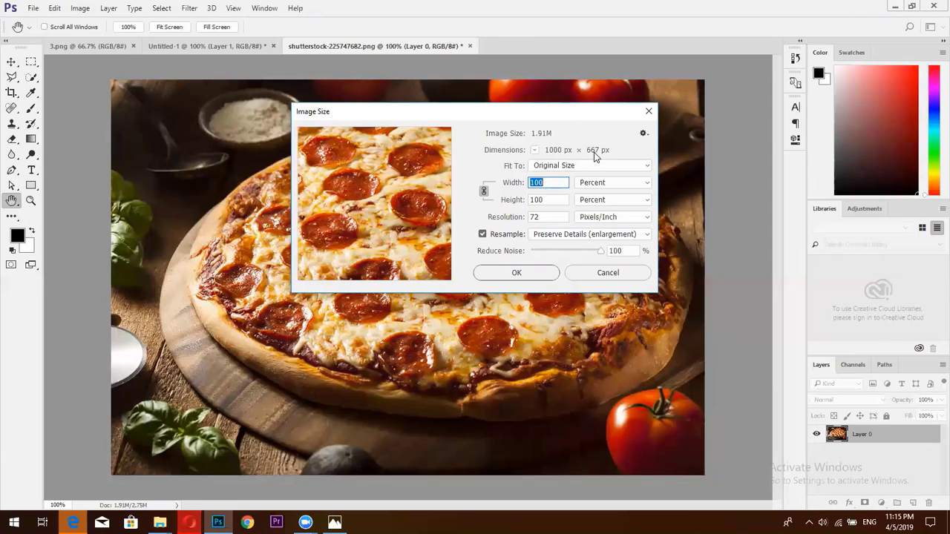
left_click(547, 199)
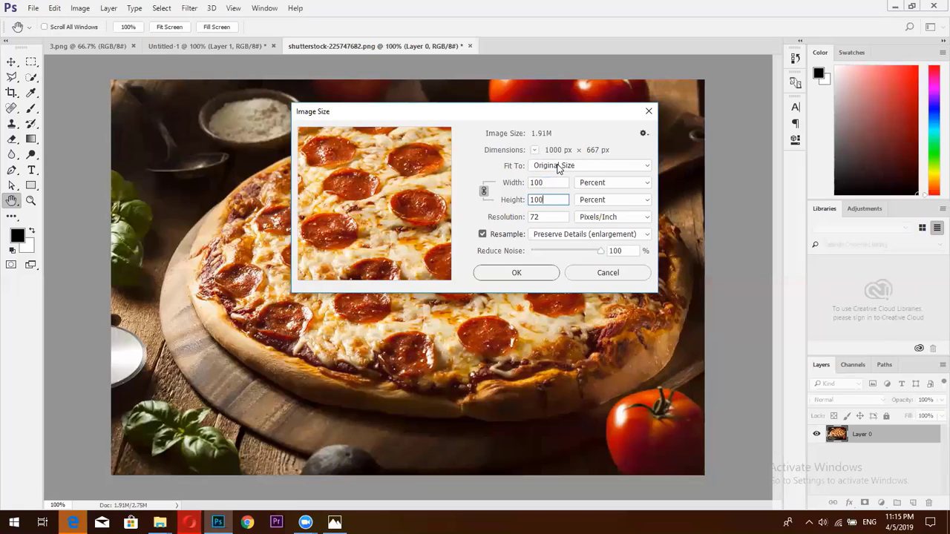
left_click(584, 182)
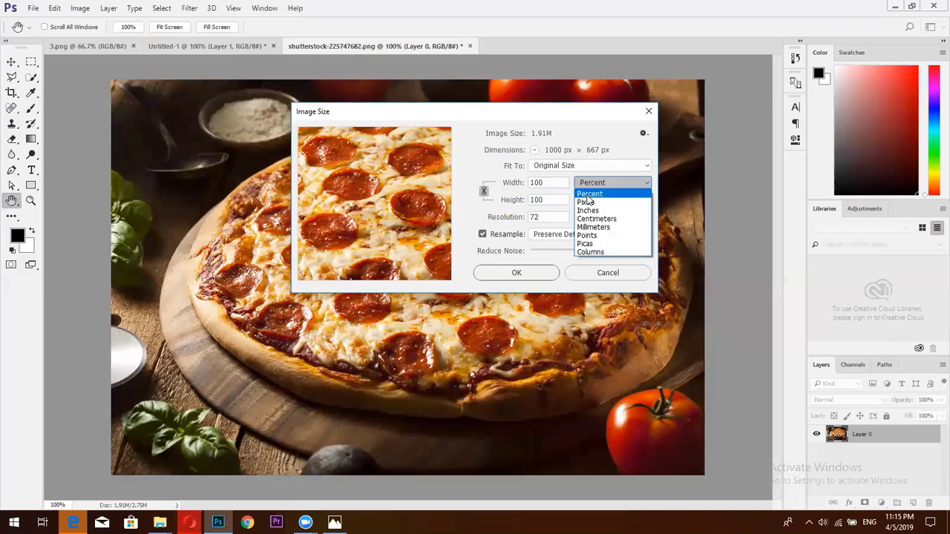
left_click(587, 202)
double_click(538, 200)
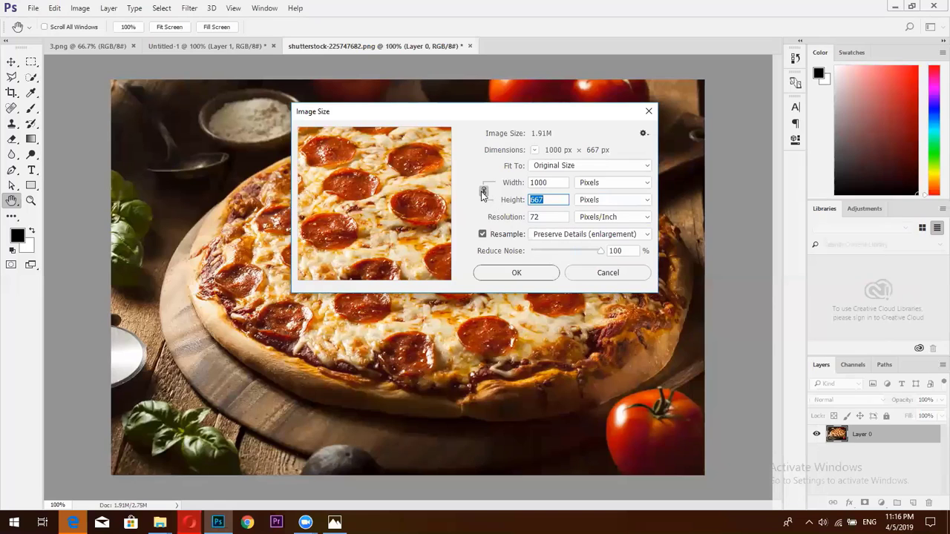
left_click(483, 192)
left_click(484, 192)
type("720")
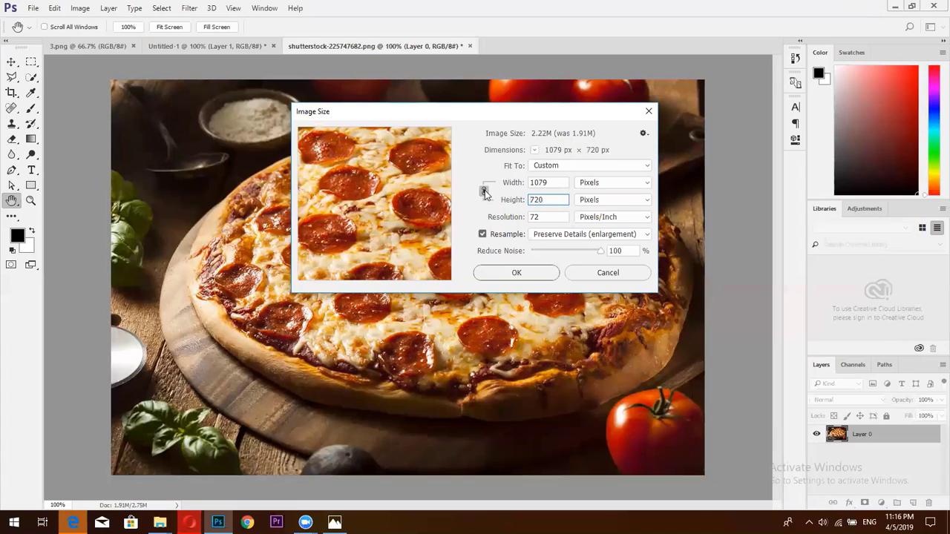
Choose Preserve Details (enlargement) as the resampling method with 100% noise reduction and apply the new image size
left_click(581, 235)
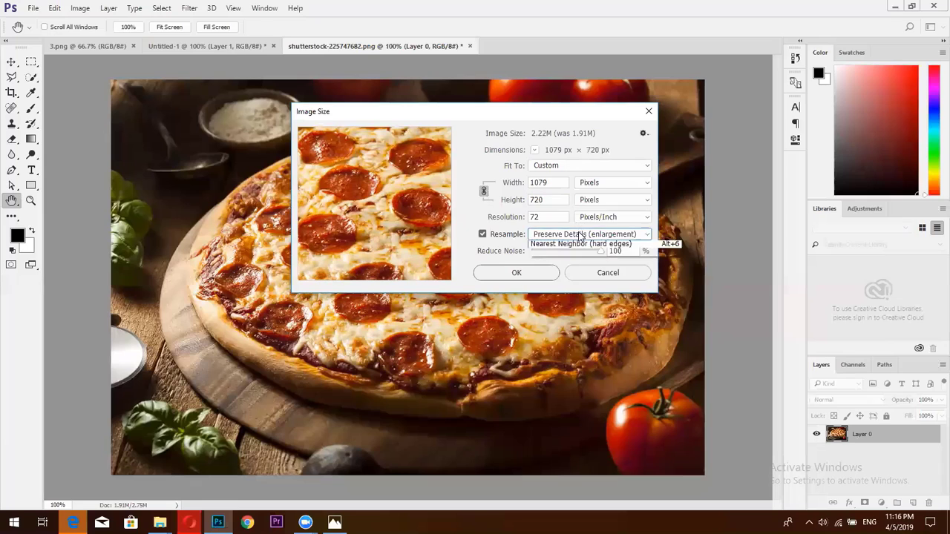
left_click(580, 236)
left_click(580, 235)
left_click(579, 236)
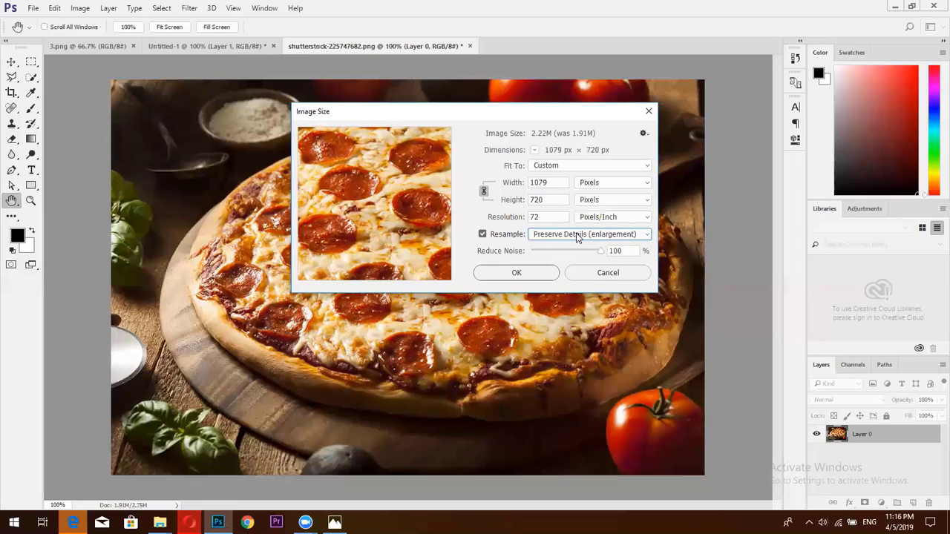
left_click(577, 236)
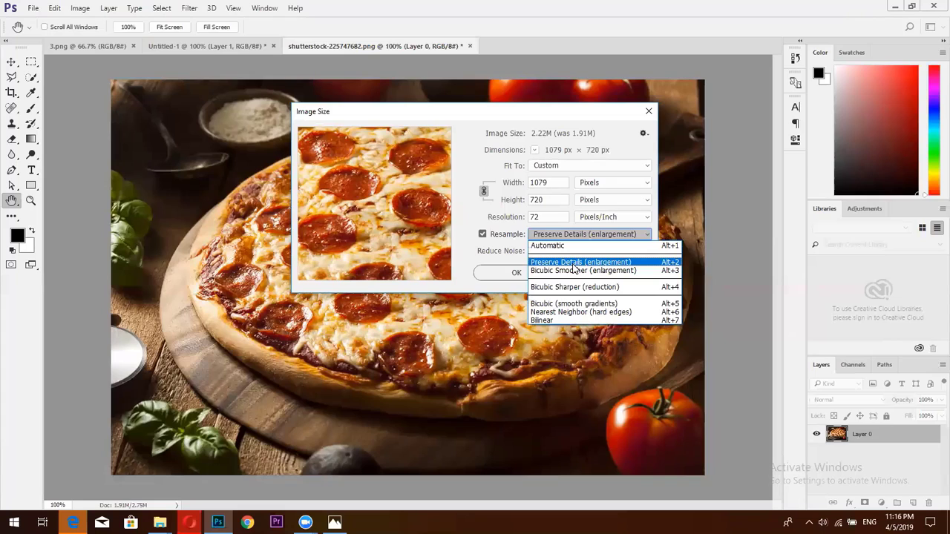
left_click(576, 264)
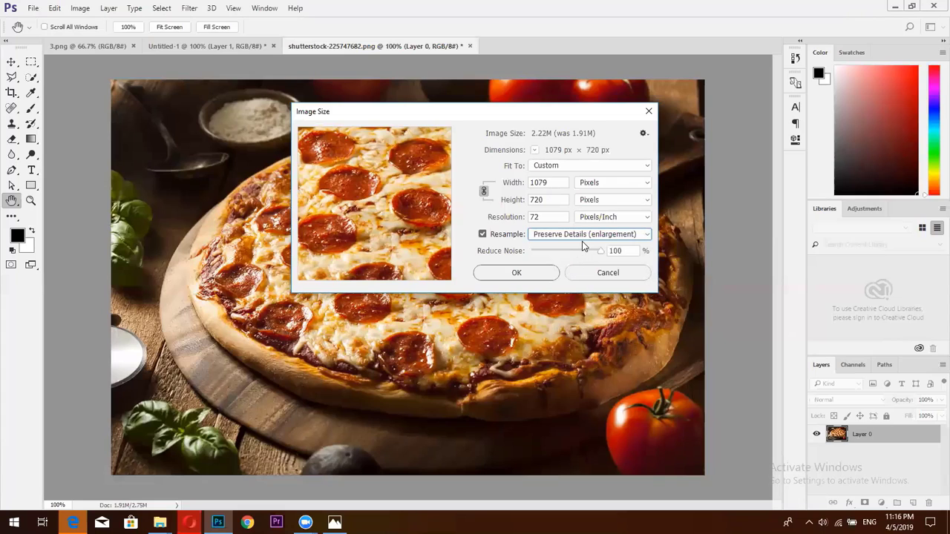
mouse_move(600, 253)
left_mouse_down()
mouse_move(532, 259)
mouse_move(599, 264)
mouse_move(601, 254)
mouse_move(614, 256)
left_mouse_up()
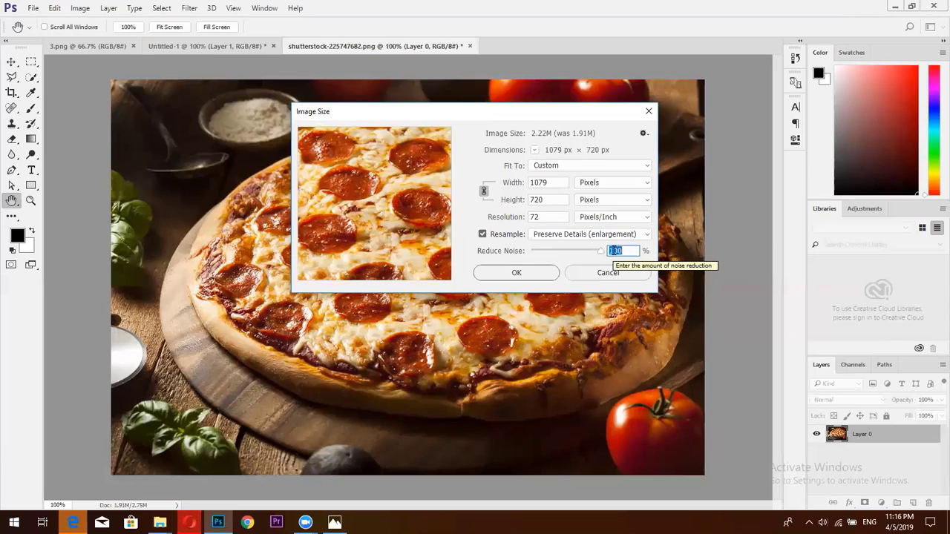
left_click(170, 47)
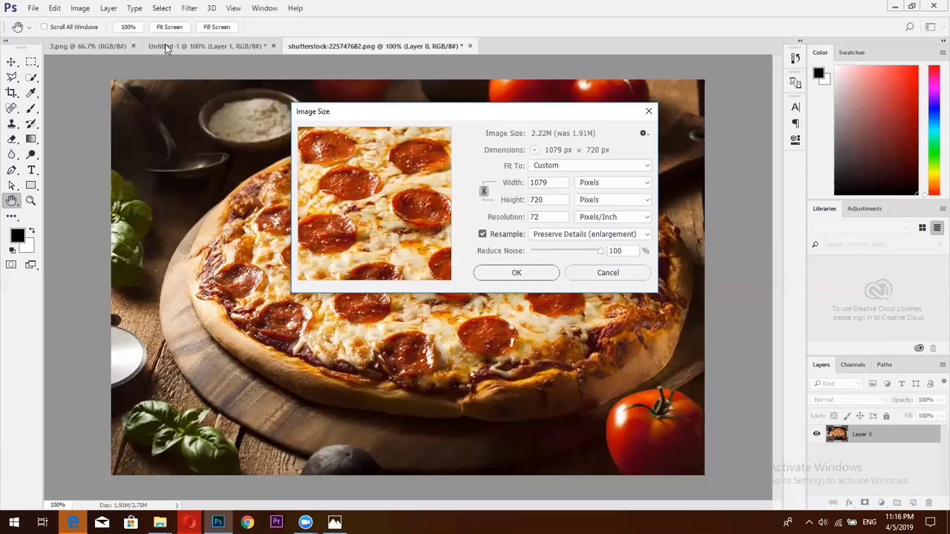
left_click(530, 273)
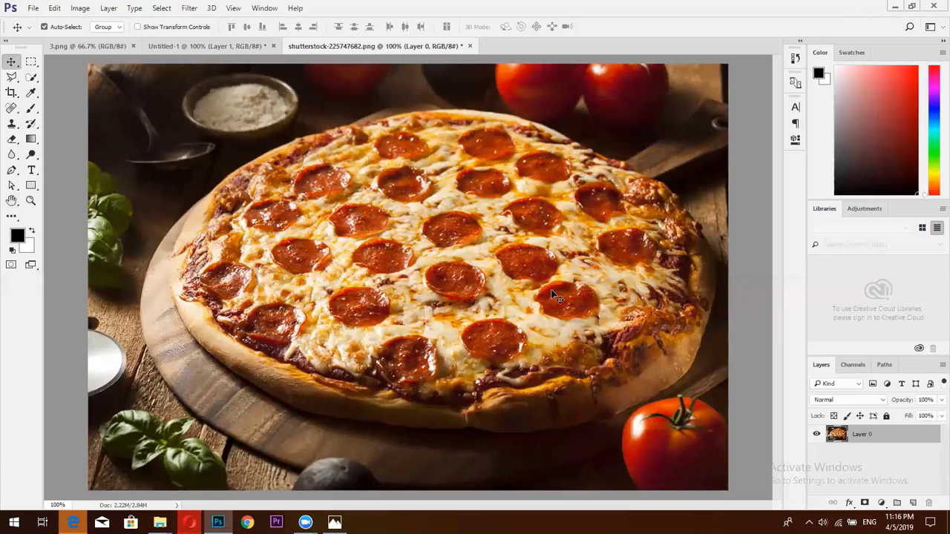
Copy the enlarged pizza layer into the Untitled-1 document above the smaller pizza layer
left_click_drag(549, 340, 325, 192)
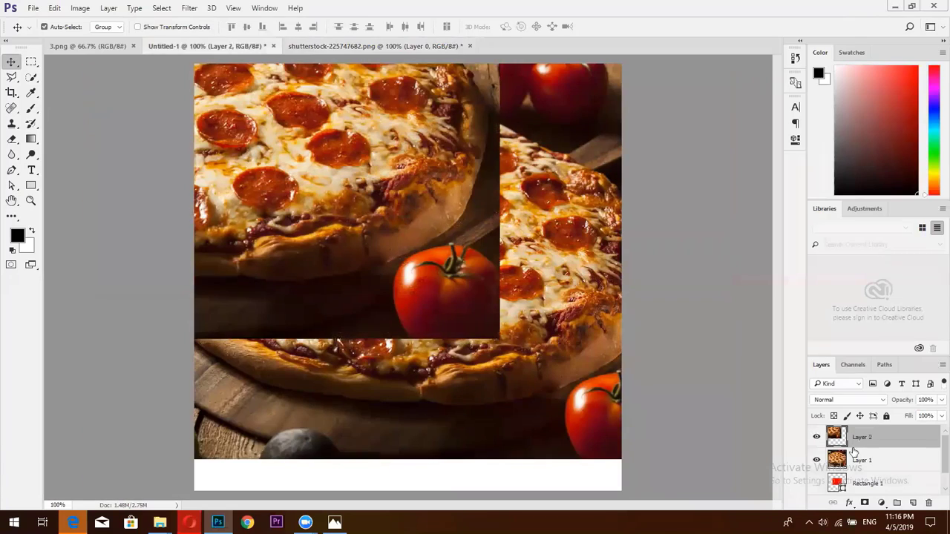
Try deleting the enlarged pizza layer and nudging the smaller one on the canvas, and undo these changes
key("Delete")
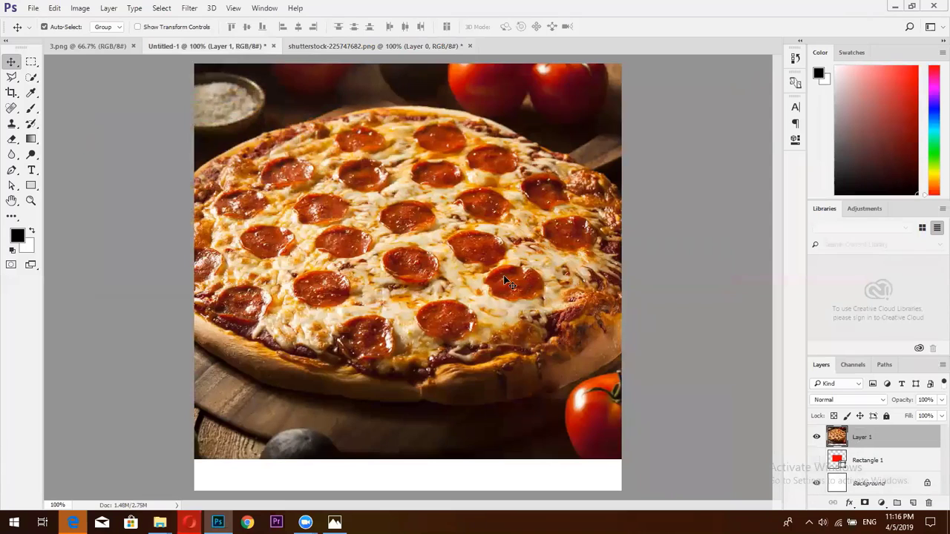
left_click_drag(505, 281, 492, 261)
key("Down")
key("Down")
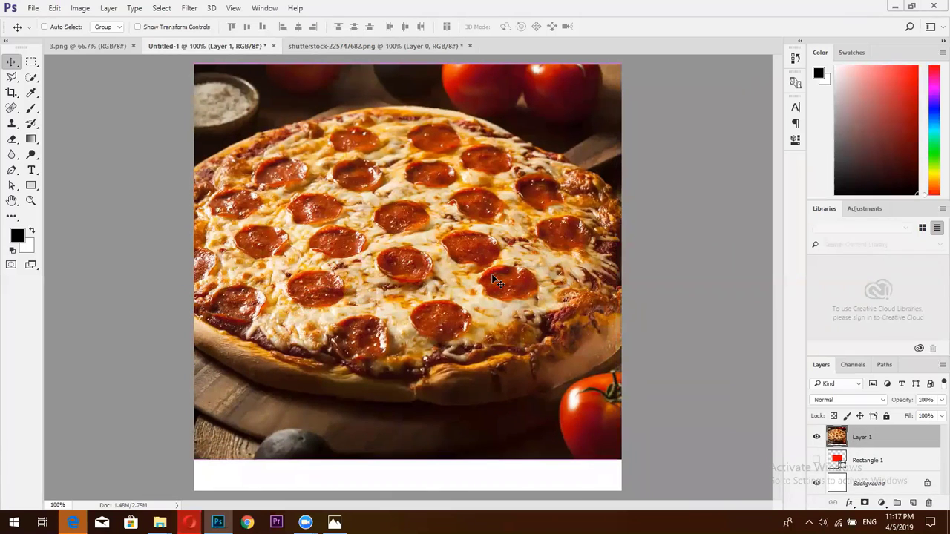
key("Up")
key("Up")
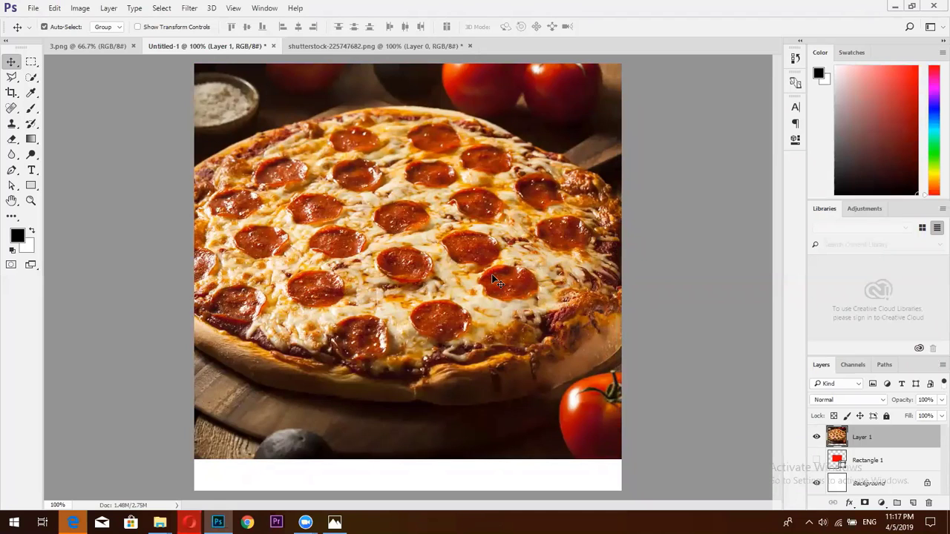
key("Down")
key("Down")
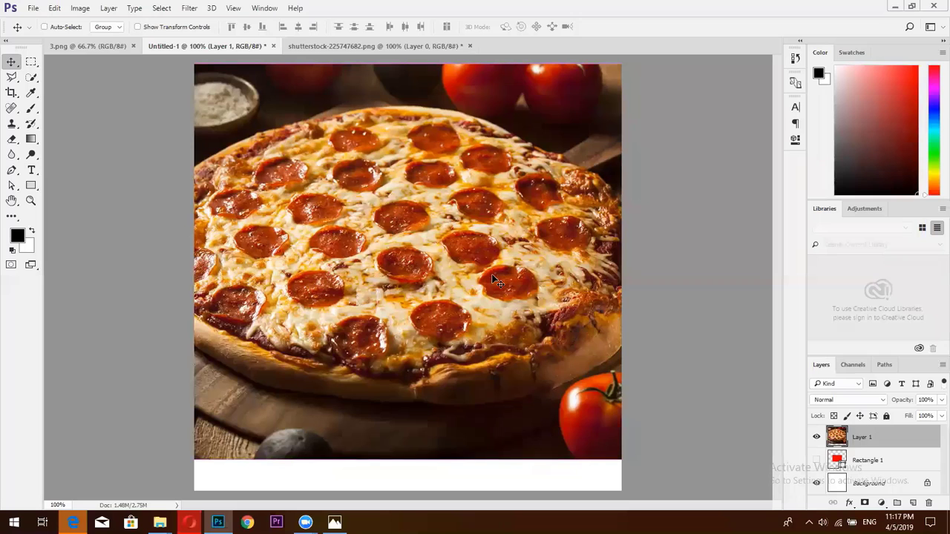
key("Up")
key("Up")
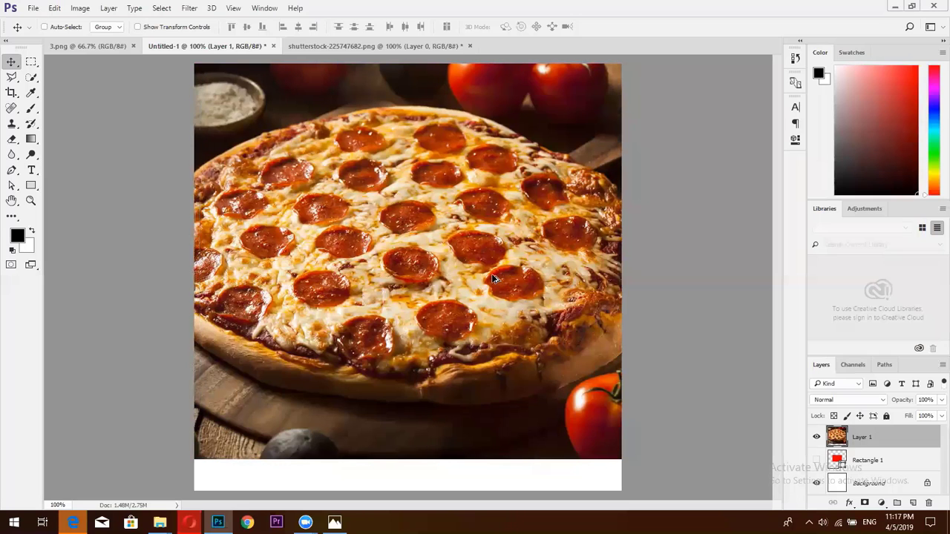
key("ctrl+v")
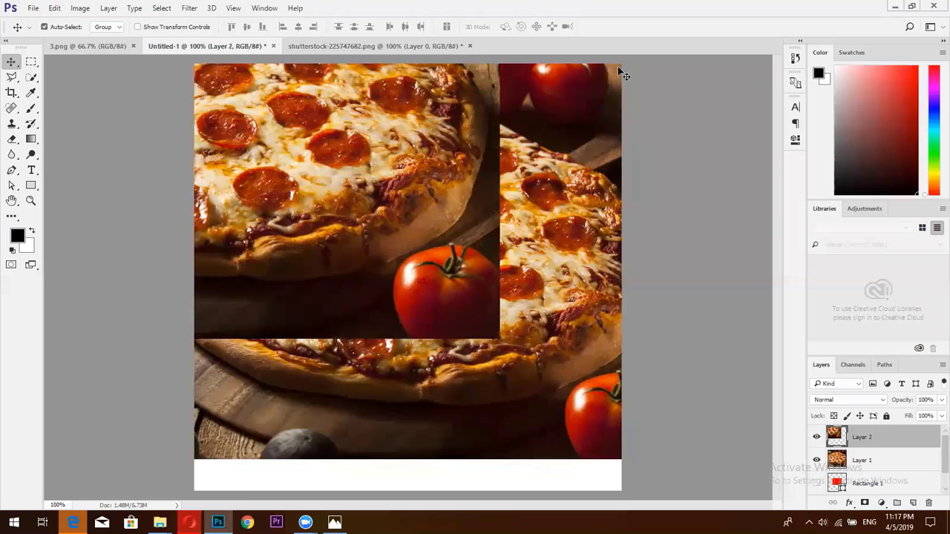
Delete the smaller pizza layer beneath the enlarged one and reposition the enlarged pizza so it covers the whole canvas
left_click_drag(437, 100, 709, 353)
double_click(861, 460)
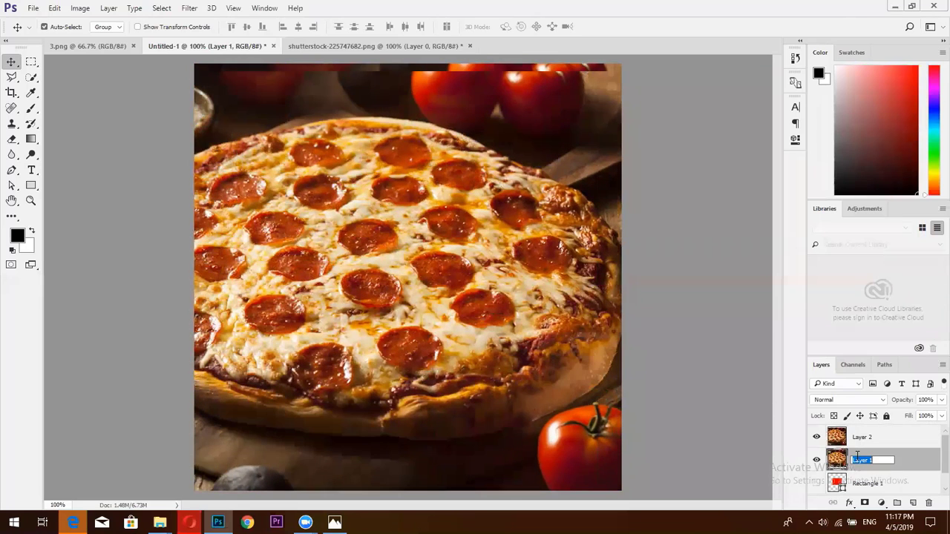
key("Return")
key("Delete")
mouse_move(447, 271)
left_mouse_down()
mouse_move(439, 275)
mouse_move(453, 267)
mouse_move(449, 252)
mouse_move(457, 265)
left_mouse_up()
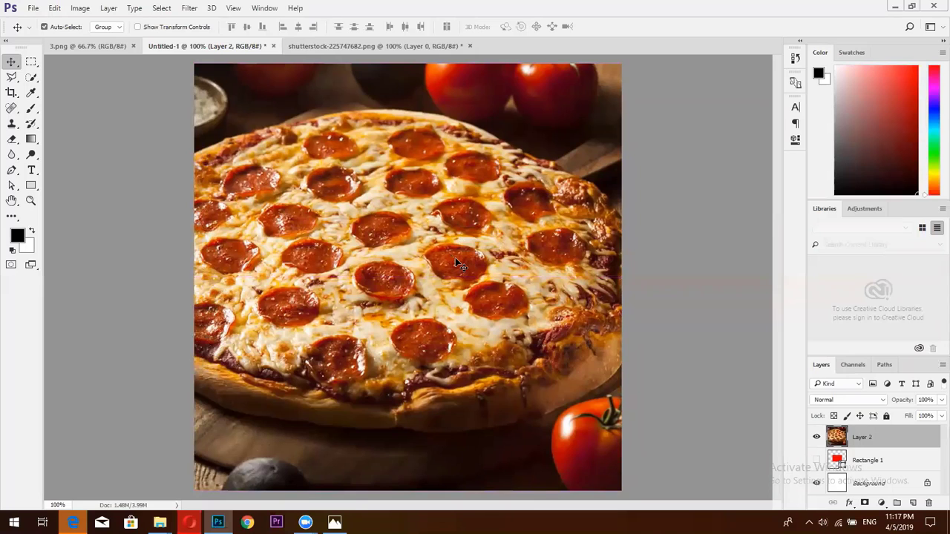
left_click_drag(455, 262, 448, 254)
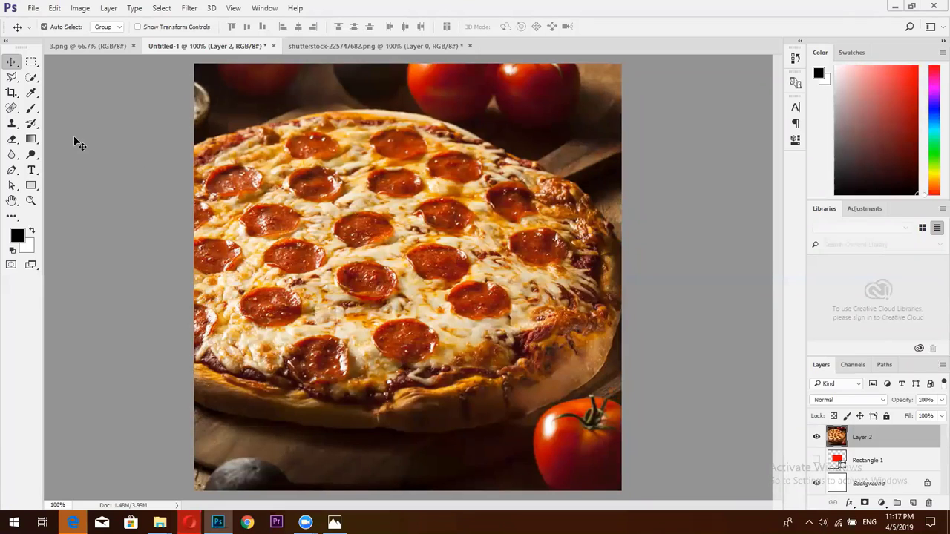
Open ingridents.psd from the moodys cafe folder inside flash 2 on Local Disk (E:)
left_click(33, 8)
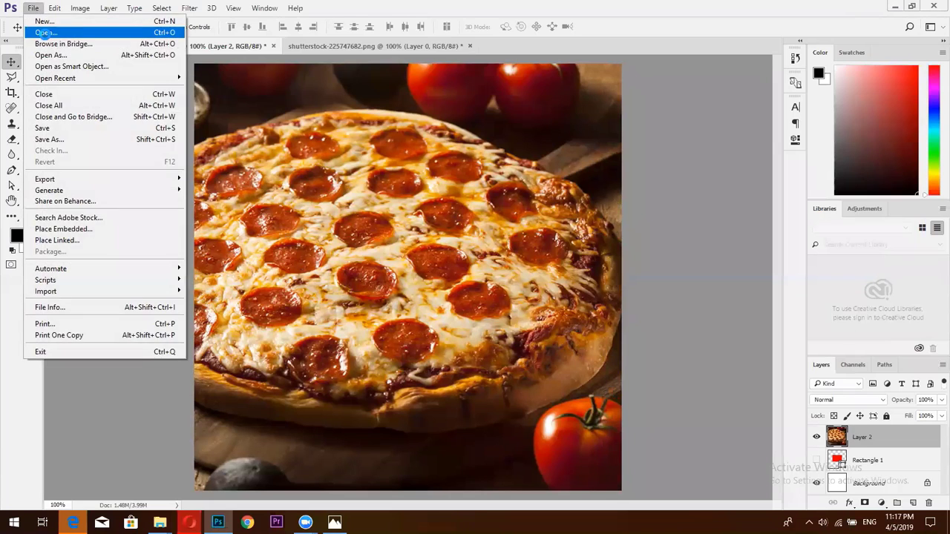
left_click(46, 34)
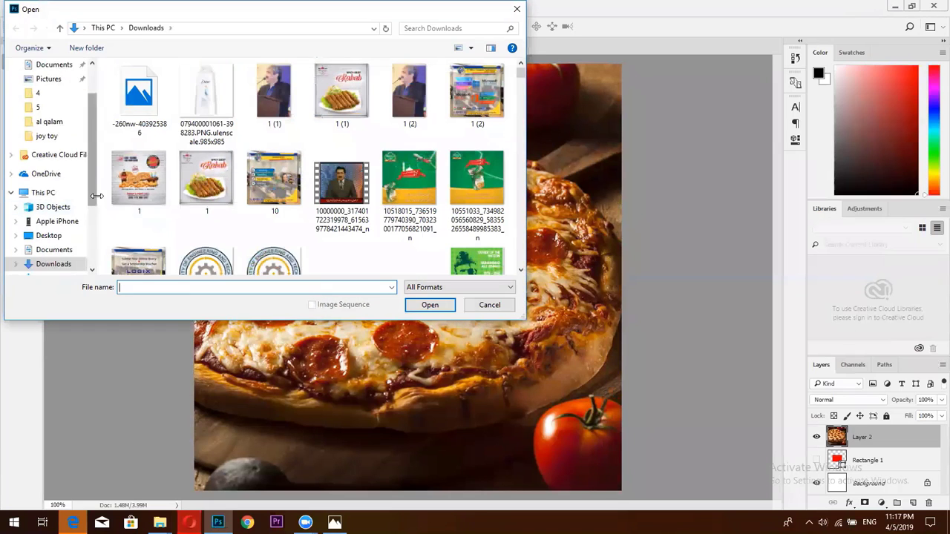
scroll(78, 234, "down", 3)
left_click(75, 235)
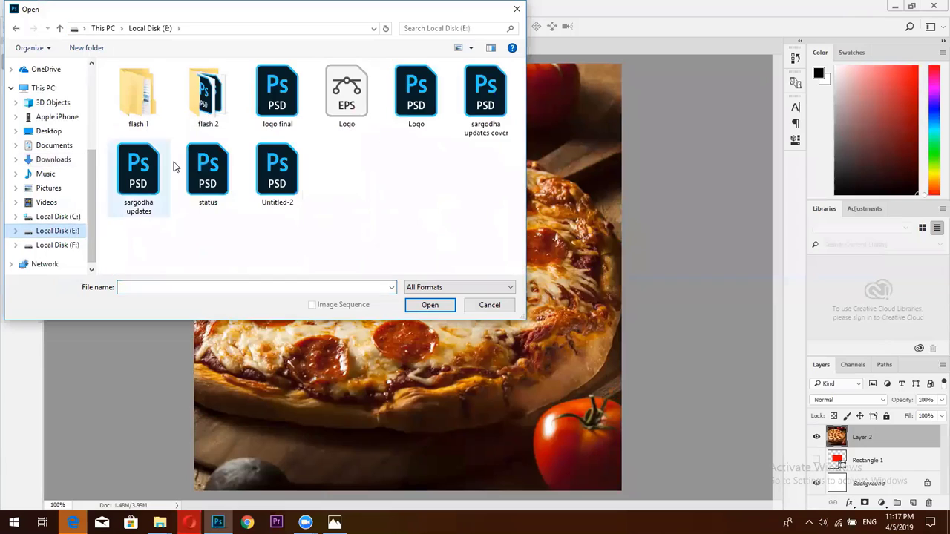
double_click(223, 119)
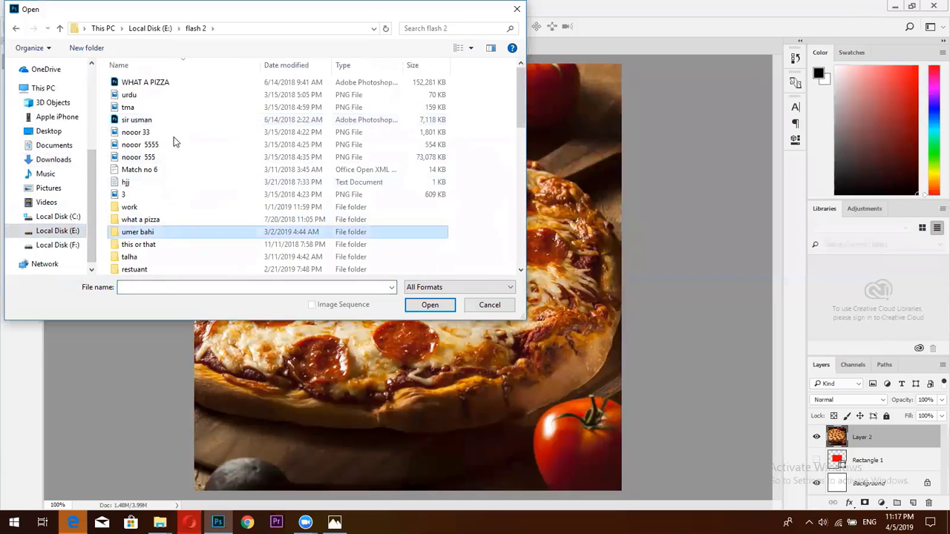
scroll(169, 181, "down", 10)
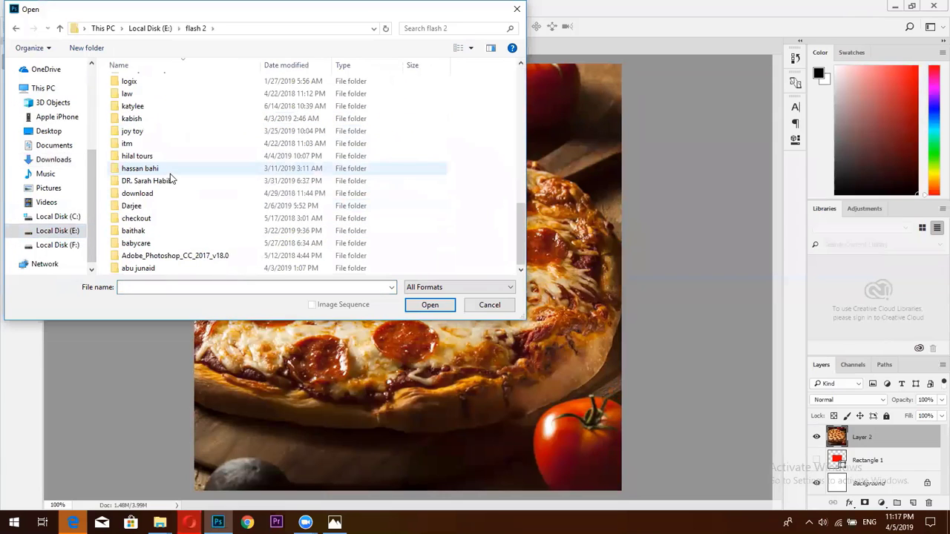
scroll(170, 179, "up", 2)
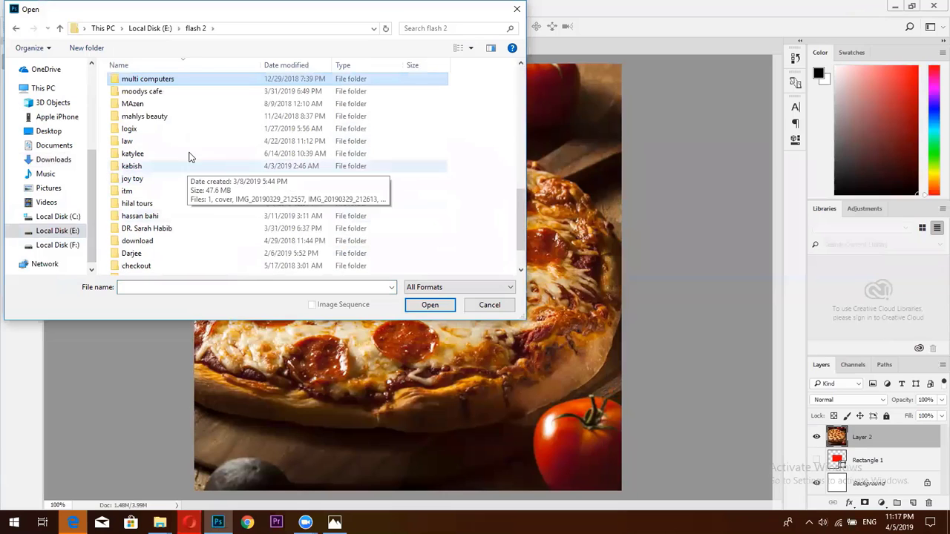
double_click(163, 93)
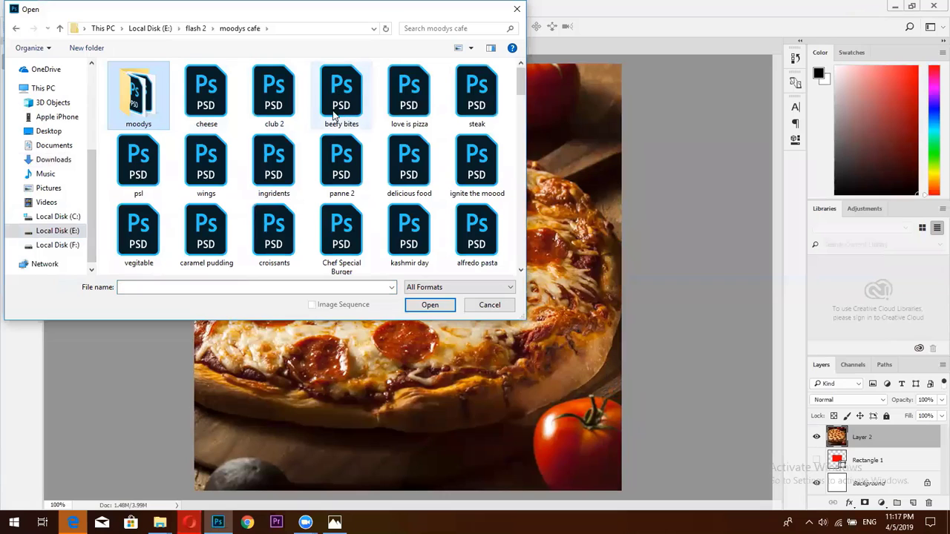
left_click(274, 171)
double_click(274, 171)
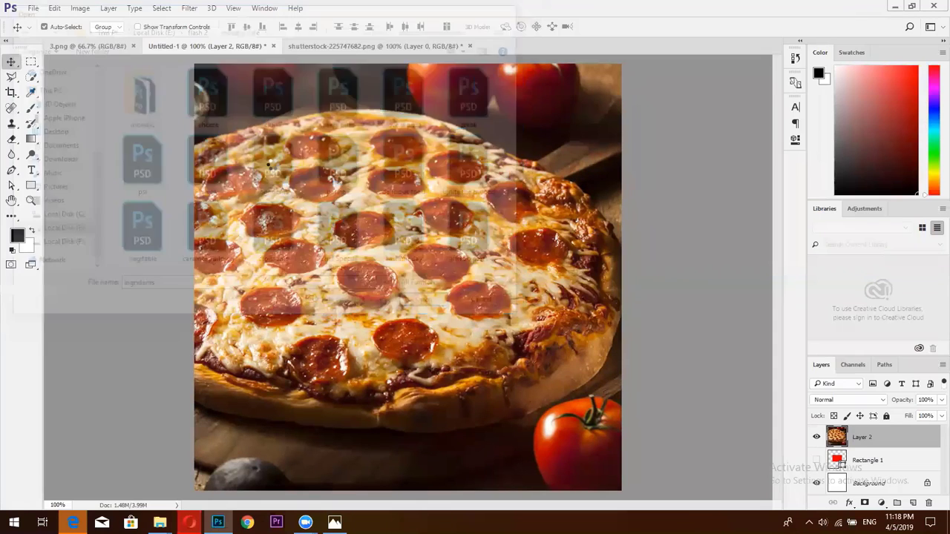
left_click(605, 47)
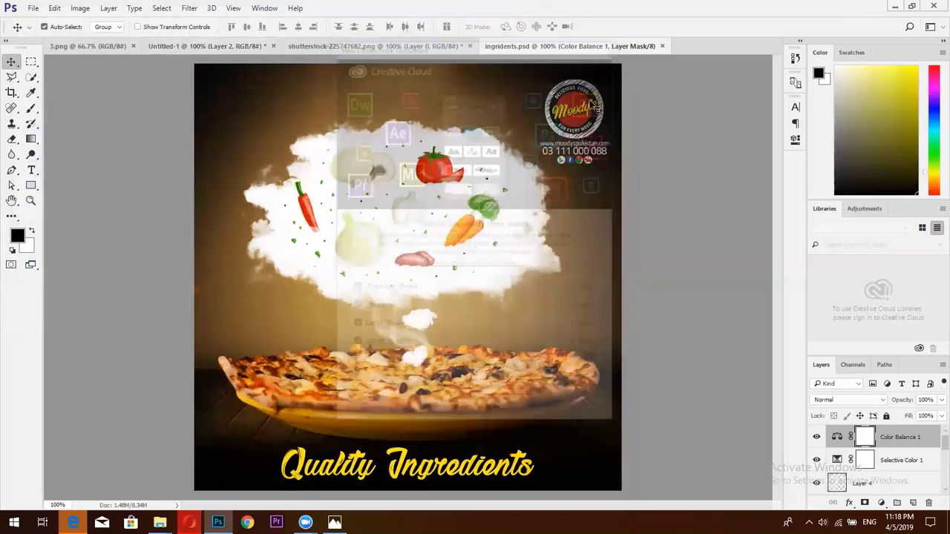
left_click(573, 119)
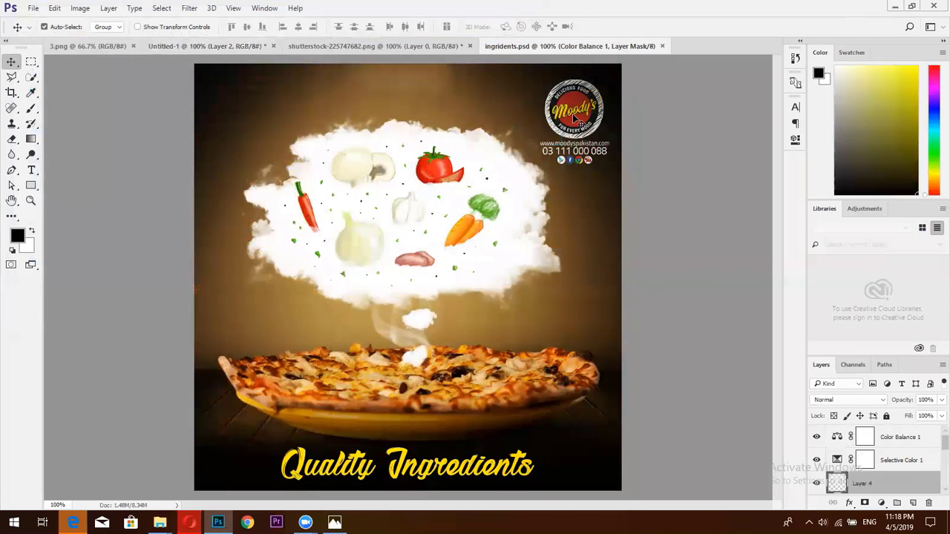
left_click_drag(573, 119, 439, 115)
left_click_drag(539, 113, 482, 109)
key("ctrl+z")
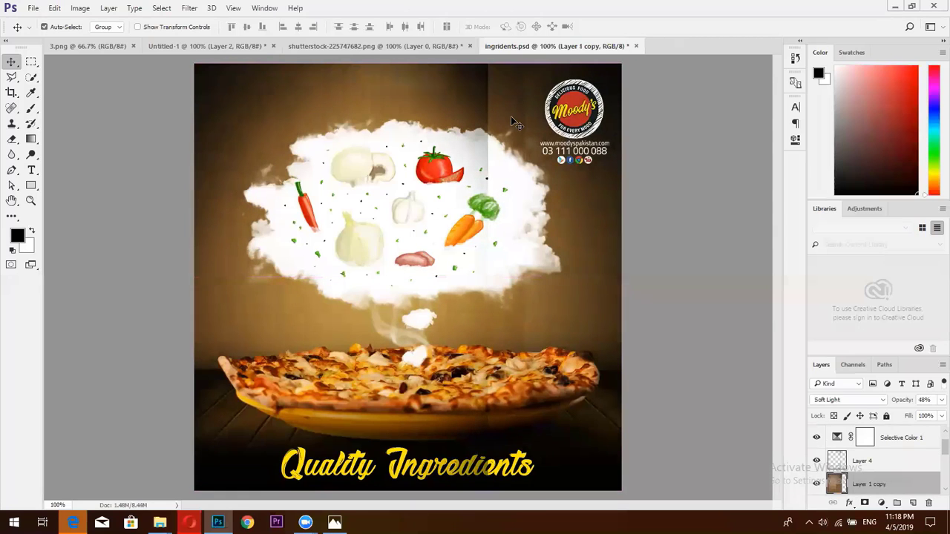
Copy the Moody's logo from the ingridents poster into Untitled-1 and place it near the canvas's upper-right corner
left_click(570, 119)
left_click_drag(567, 115, 524, 121)
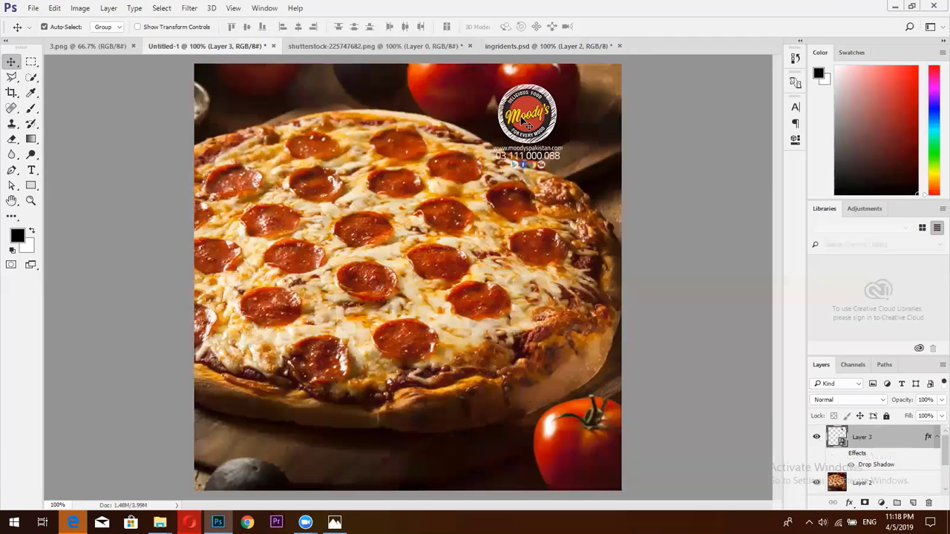
left_click_drag(526, 124, 565, 113)
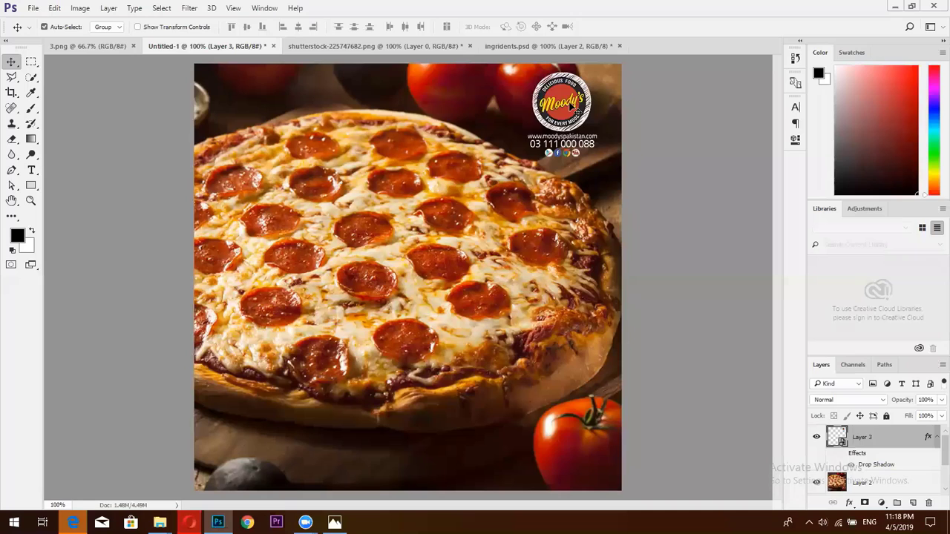
left_click_drag(571, 105, 249, 437)
left_click_drag(473, 416, 589, 96)
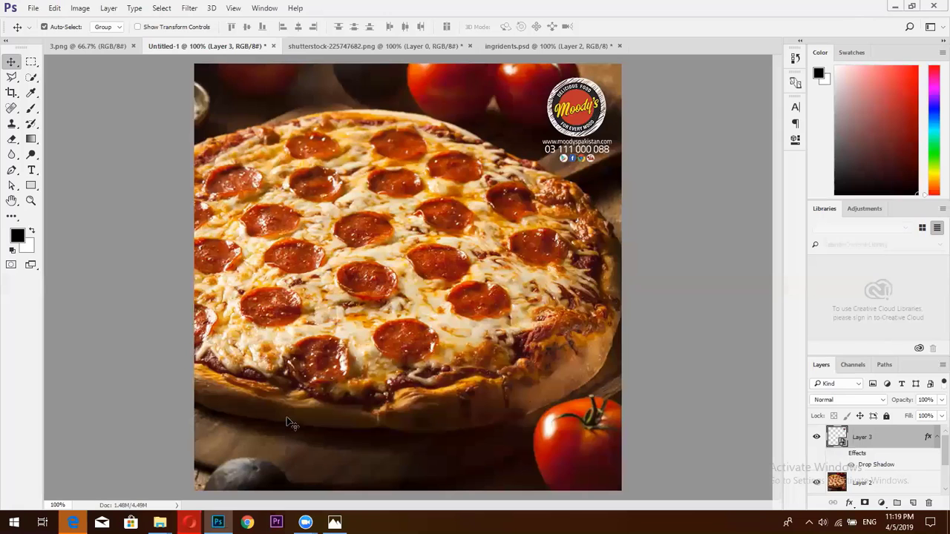
Switch to the Opera browser, find the Moodys - Cafe Facebook photos, examine the logo placement in its posters, and return to Photoshop
key("alt+Tab")
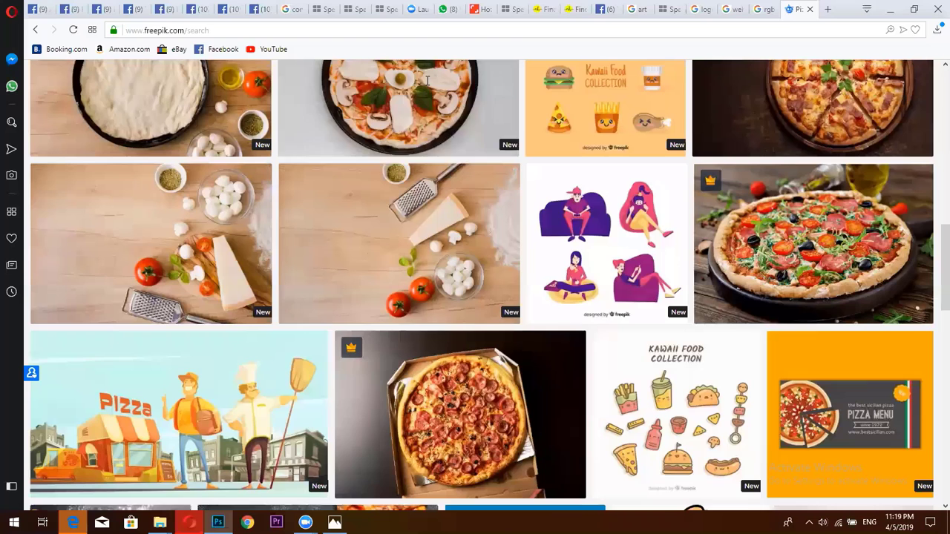
left_click(164, 9)
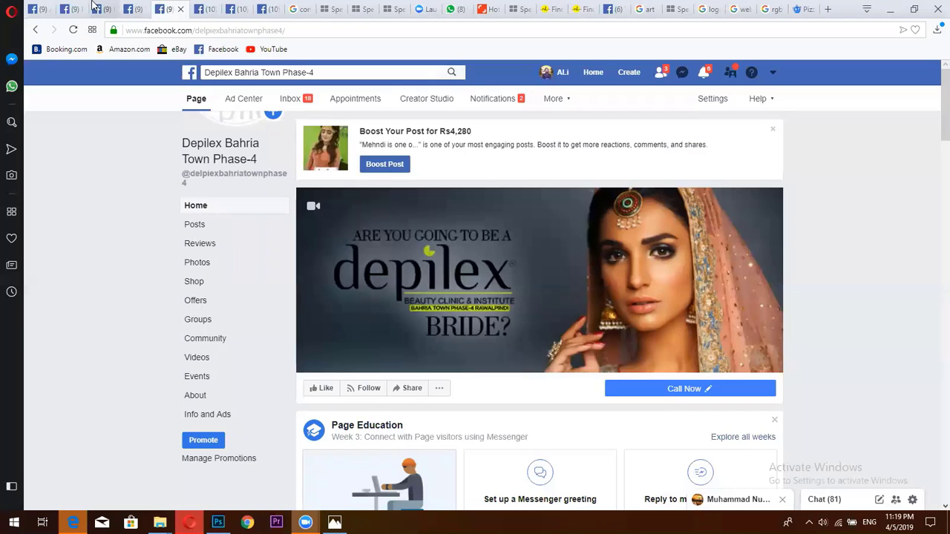
left_click(107, 8)
scroll(341, 255, "down", 4)
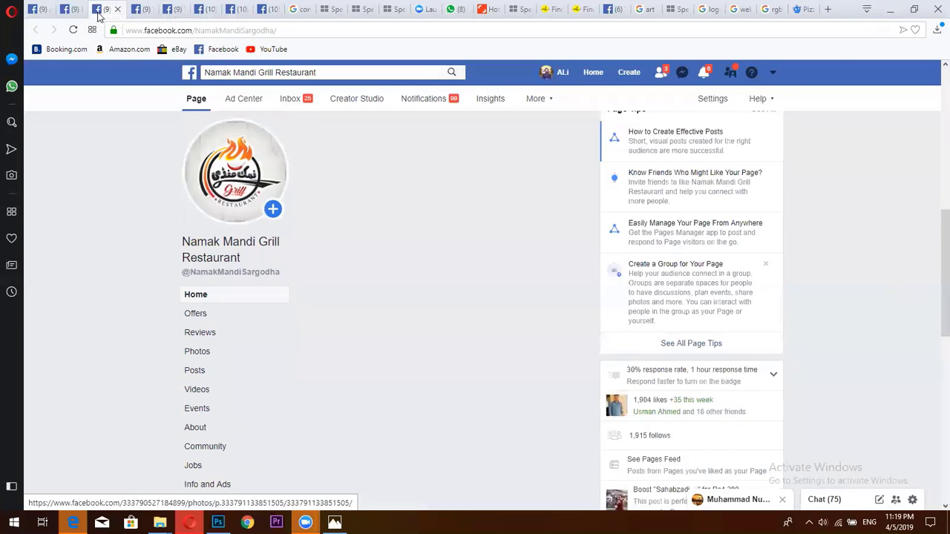
key("ctrl+shift+Tab")
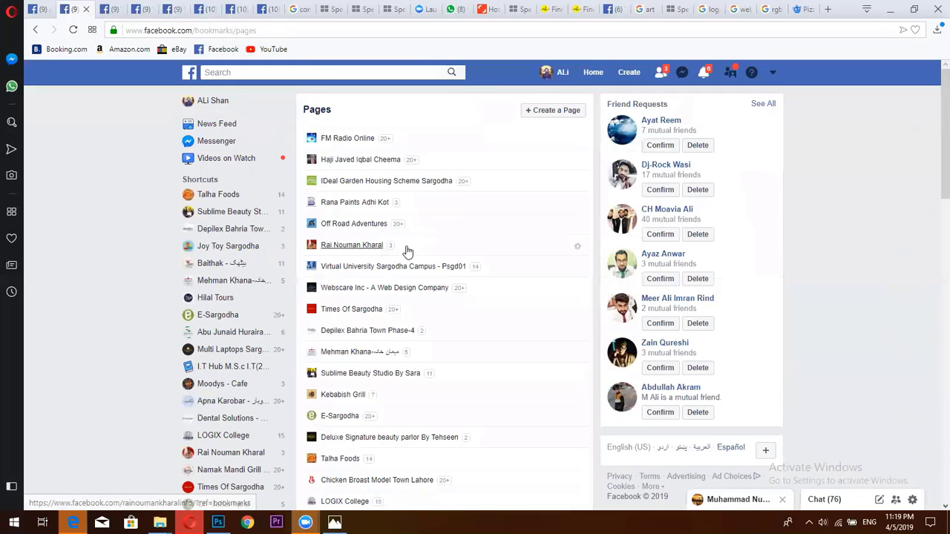
key("ctrl+Tab")
scroll(393, 200, "down", 4)
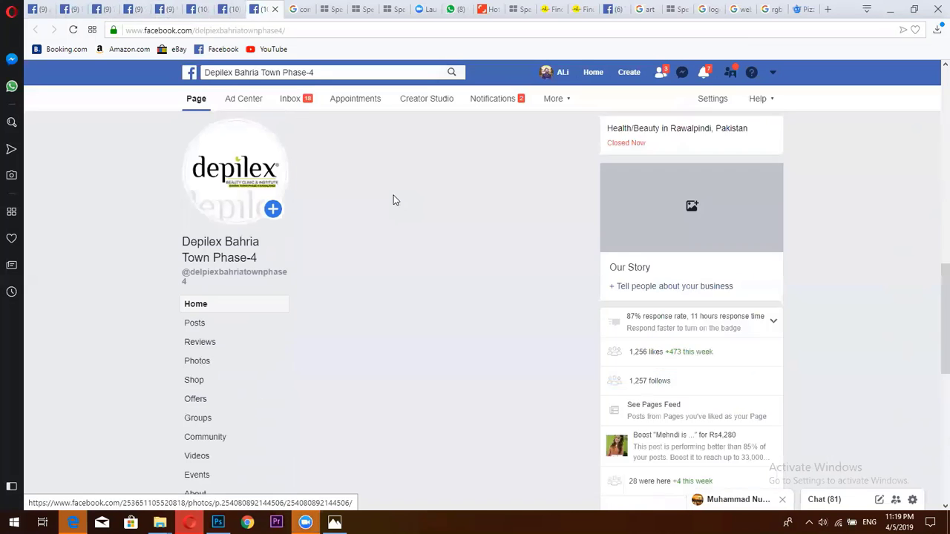
left_click(243, 7)
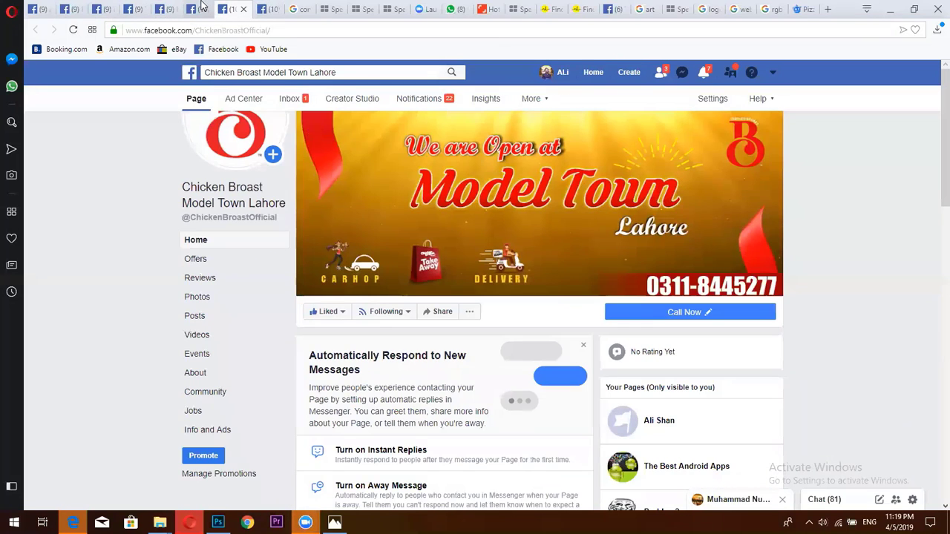
key("ctrl+shift+Tab")
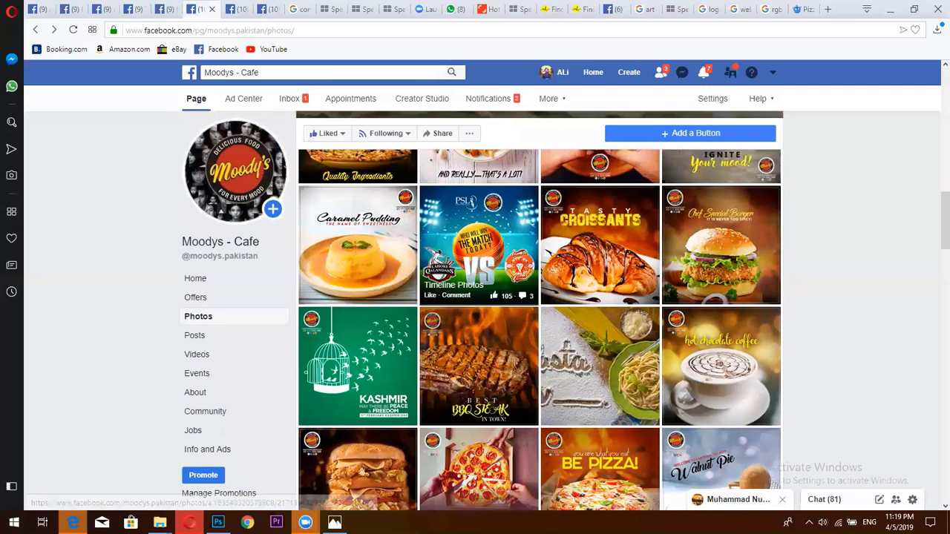
scroll(479, 235, "down", 2)
key("alt+Tab")
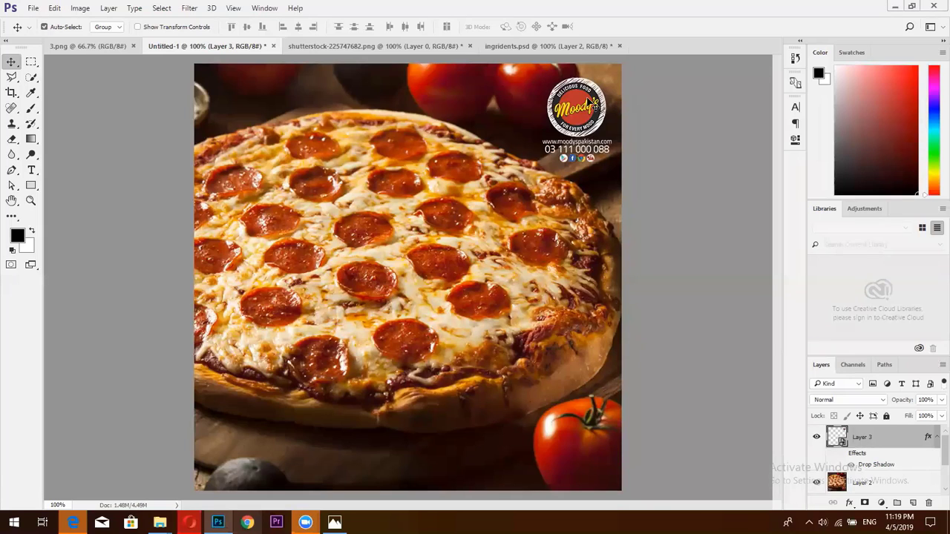
Try the Moody's logo near the canvas's lower centre, undo the pizza layer's shift, and move the logo back to the upper-right corner
left_click_drag(589, 102, 387, 422)
key("ctrl+z")
key("ctrl+z")
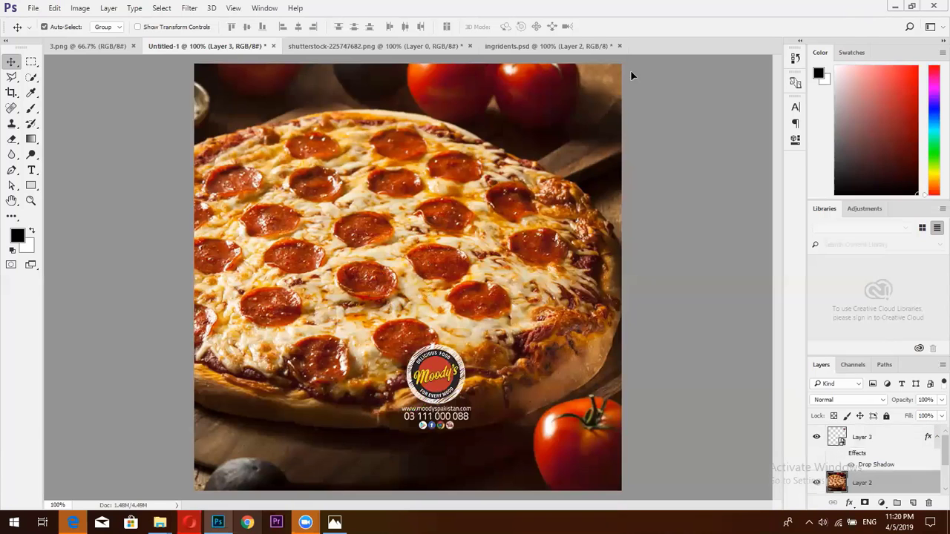
key("ctrl+z")
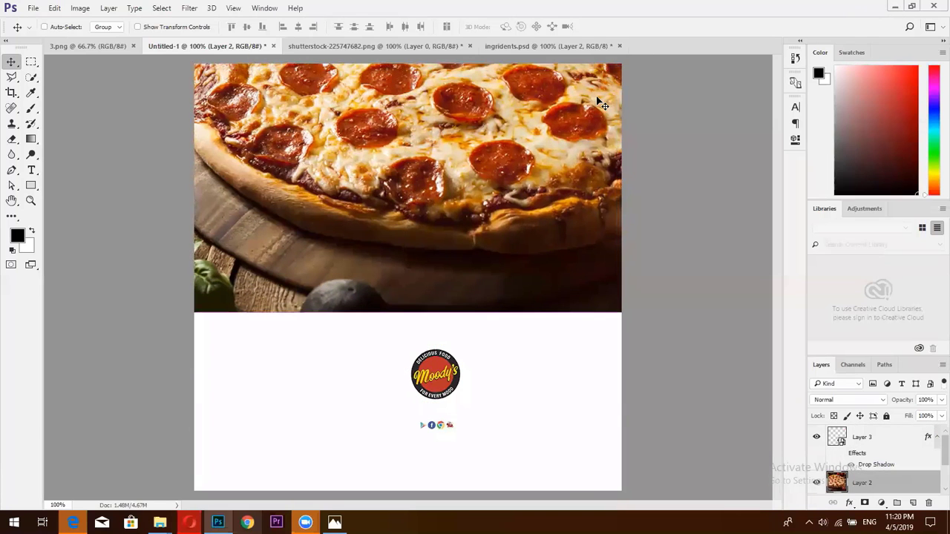
key("ctrl+z")
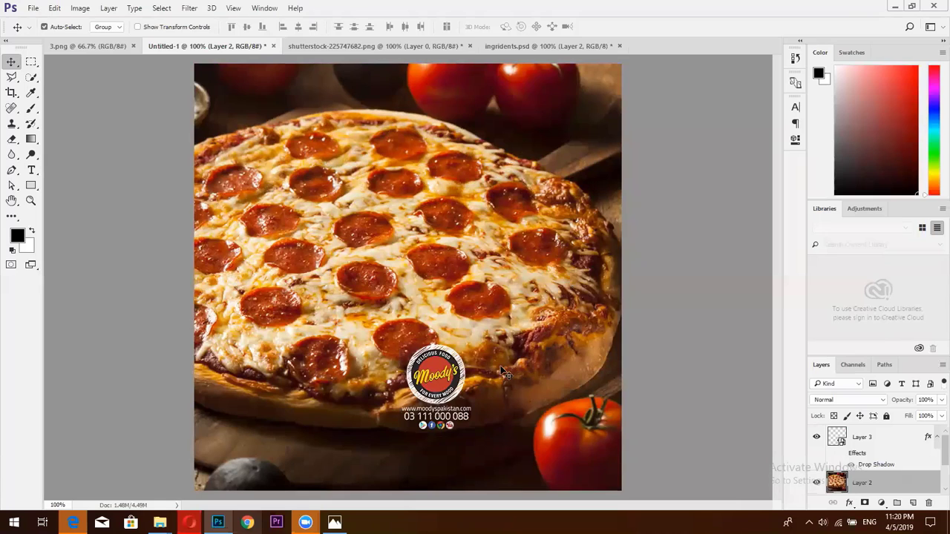
left_click_drag(435, 381, 570, 117)
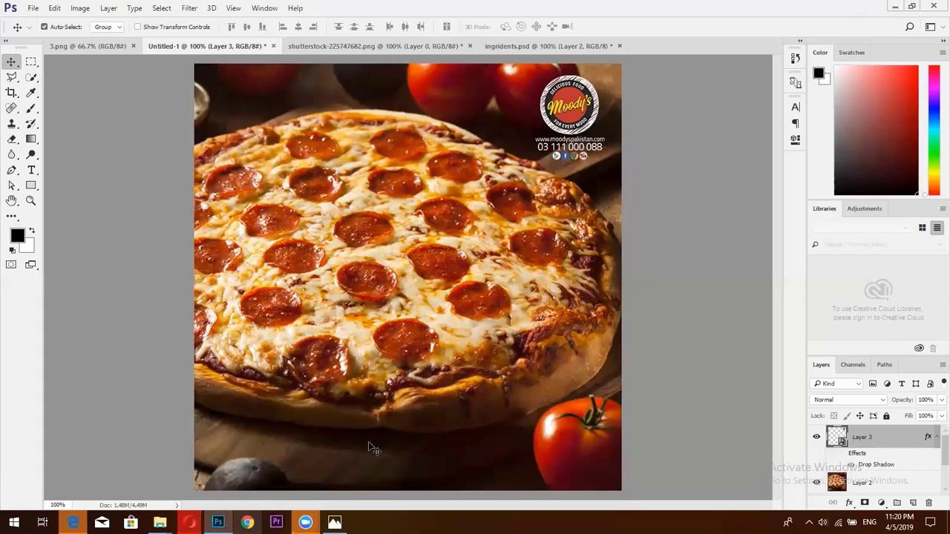
Switch to the Opera browser, review the poster designs in the Moodys - Cafe photos, and return to Photoshop
left_click(189, 522)
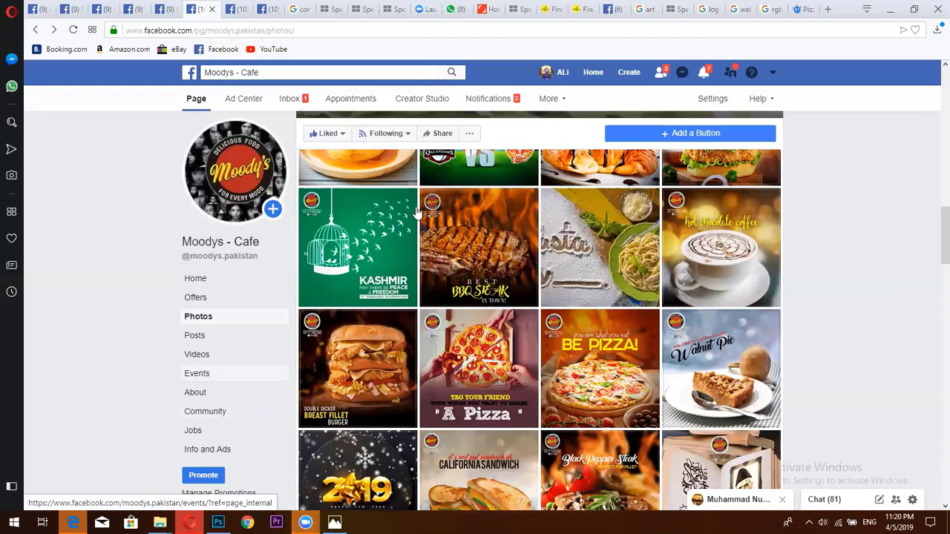
scroll(353, 141, "up", 10)
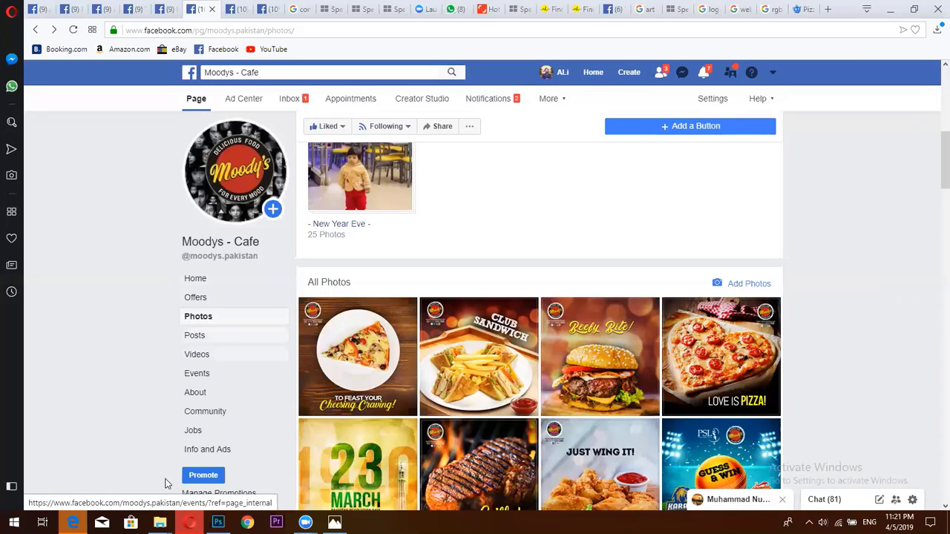
left_click(218, 522)
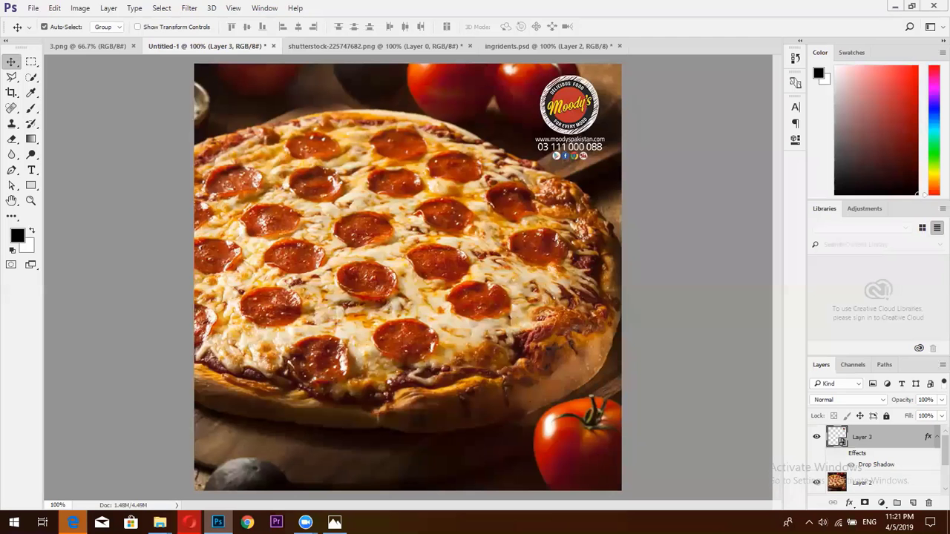
left_click(190, 522)
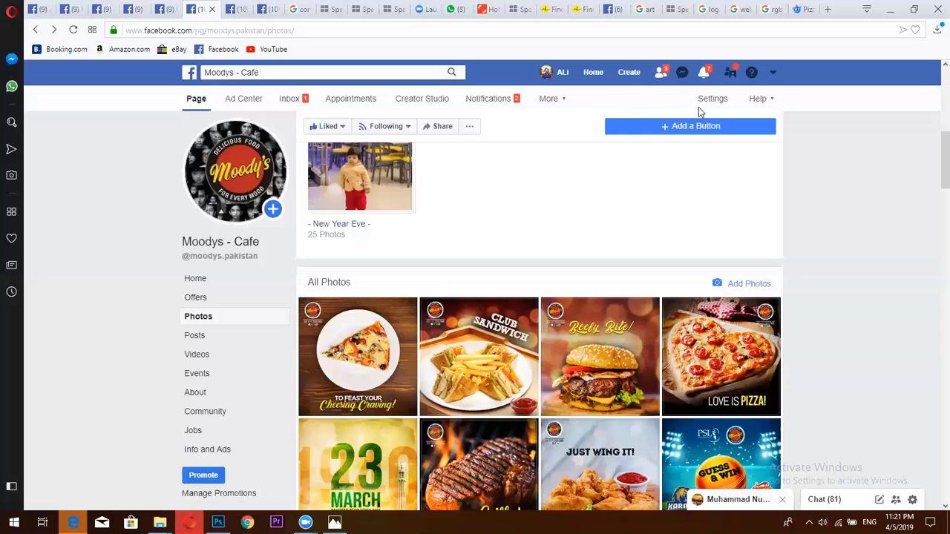
left_click(826, 8)
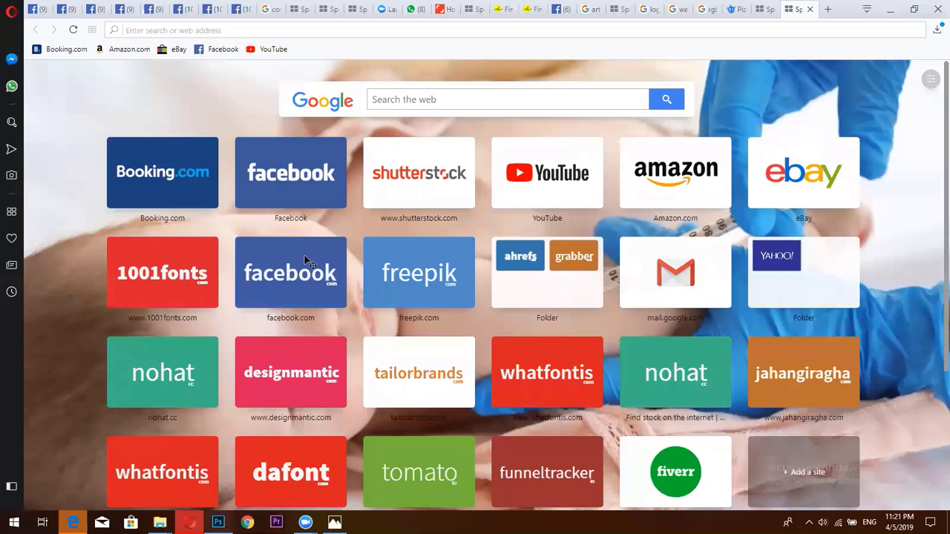
key("alt+Tab")
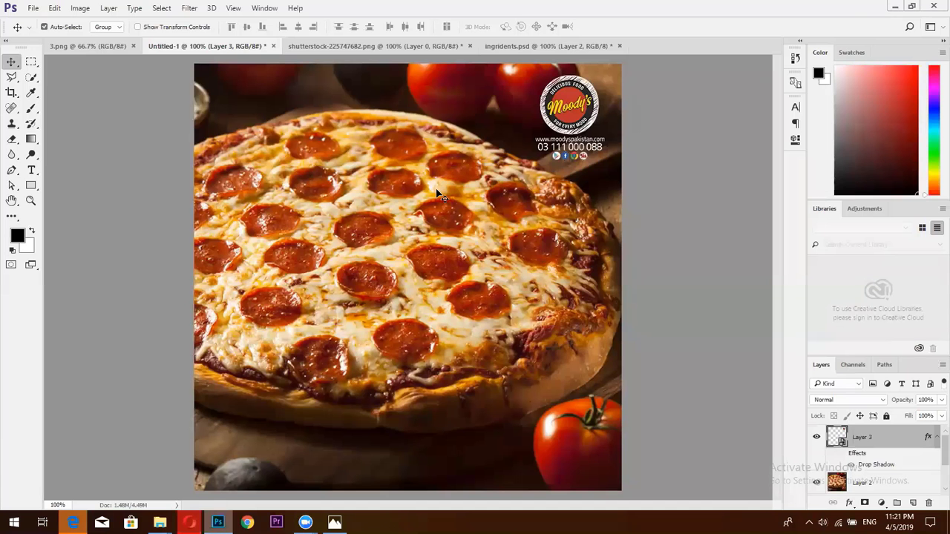
Switch to the Opera browser, search Google for "pizza tagline" and open the Forketers article on 130+ restaurant slogans
key("alt+Tab")
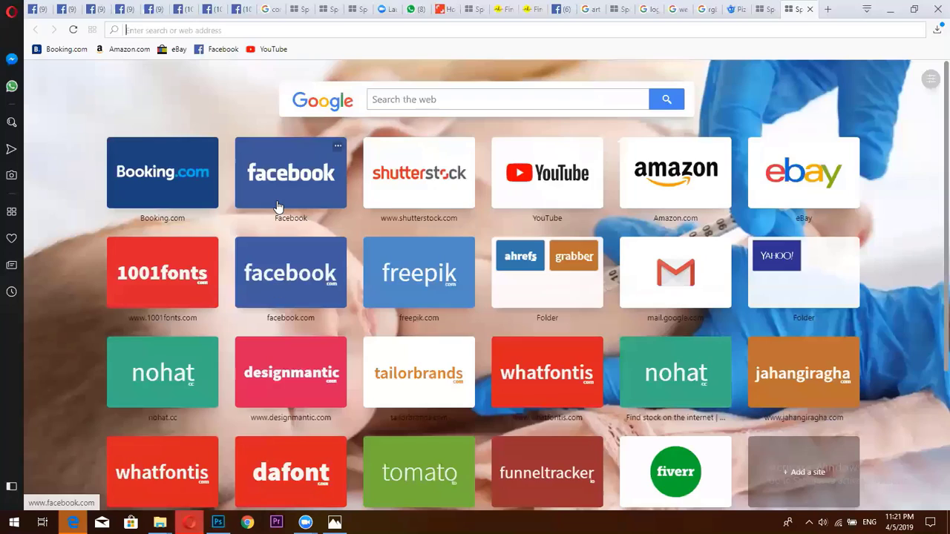
type("pizza")
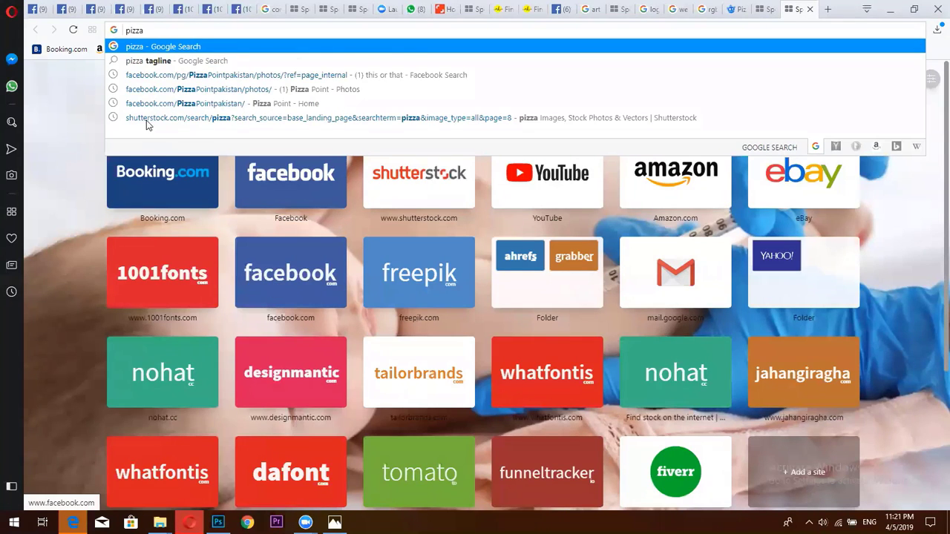
key("Return")
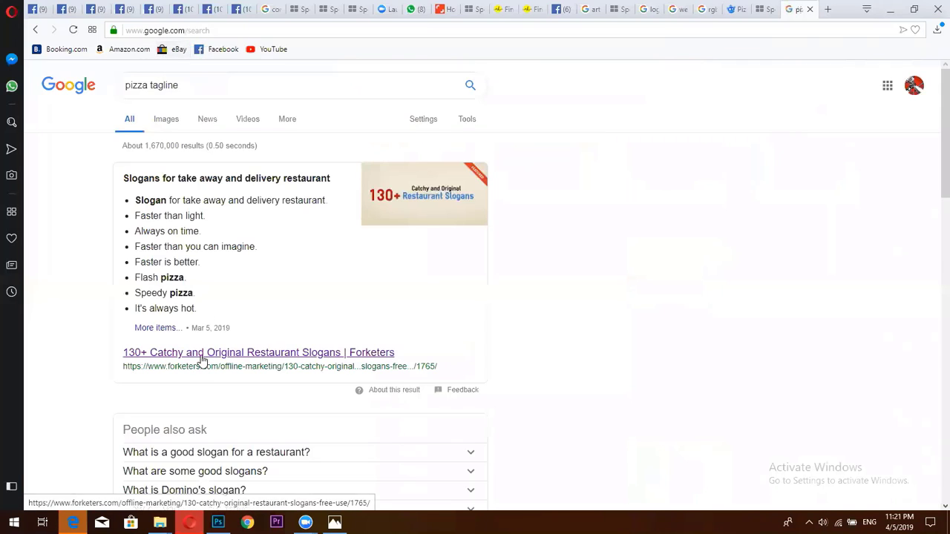
left_click(202, 355)
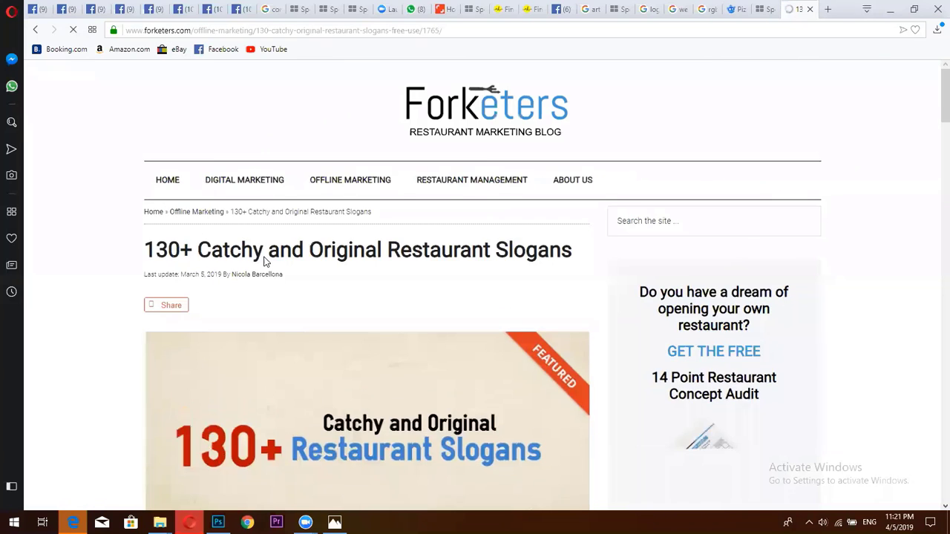
Examine the article's slogan lists for pizzerias, delivery and restaurants of any kind, closing the free concept audit pop-up
scroll(267, 260, "down", 5)
scroll(252, 248, "down", 15)
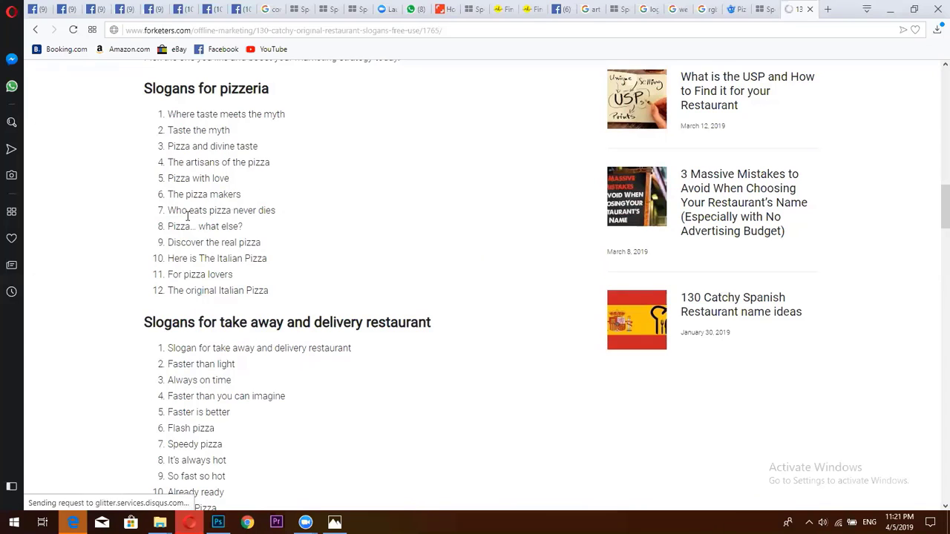
scroll(239, 245, "down", 2)
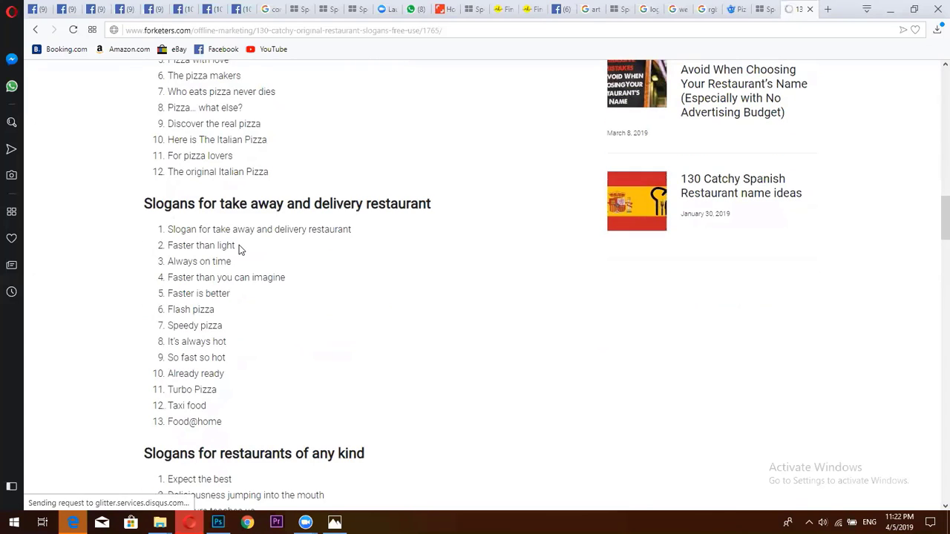
scroll(239, 250, "down", 3)
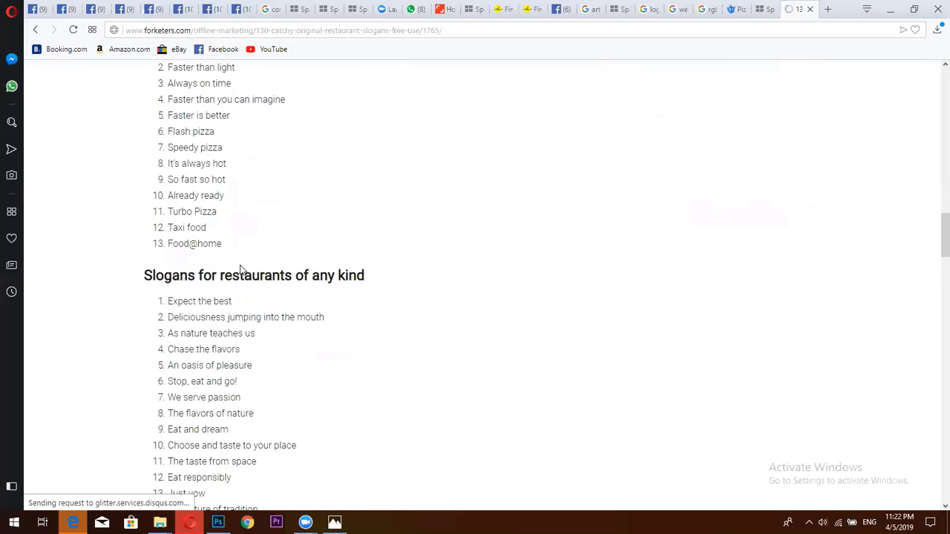
scroll(240, 270, "down", 1)
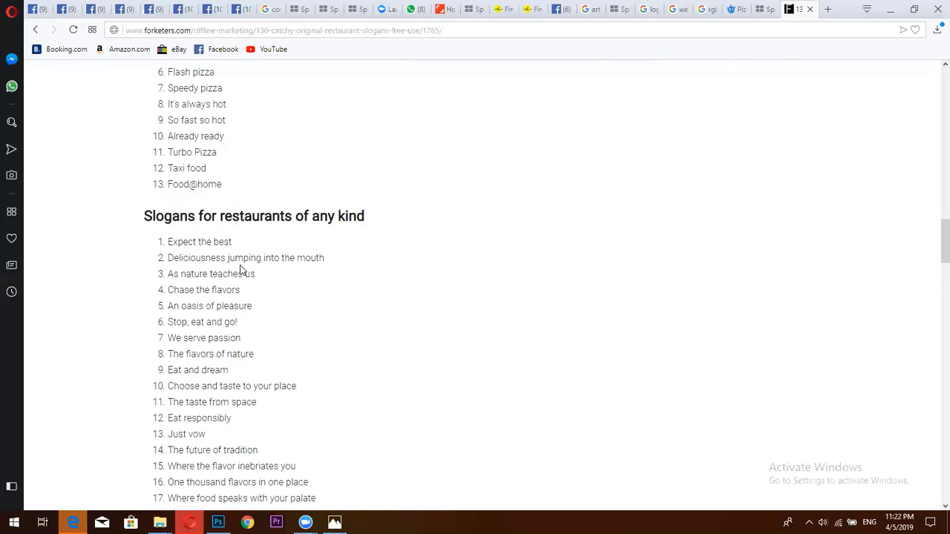
scroll(193, 438, "down", 2)
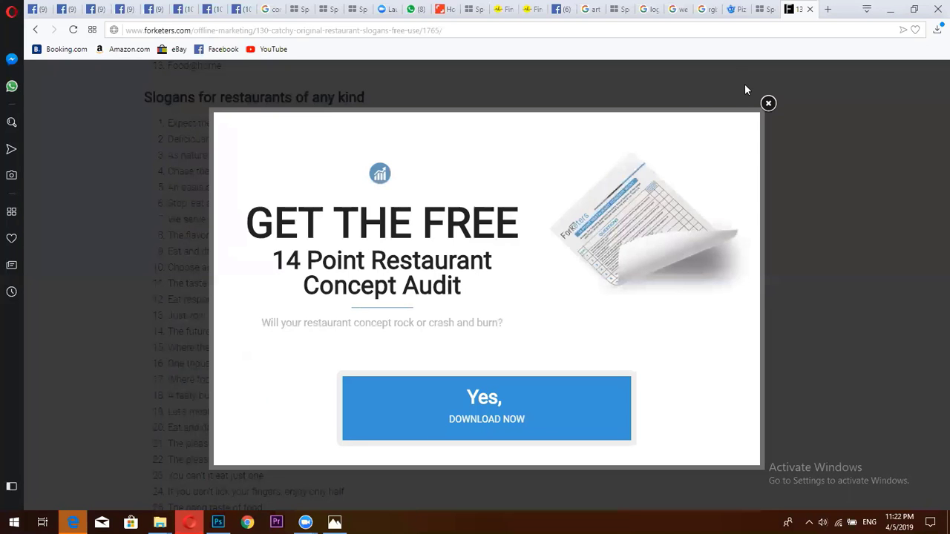
left_click(802, 95)
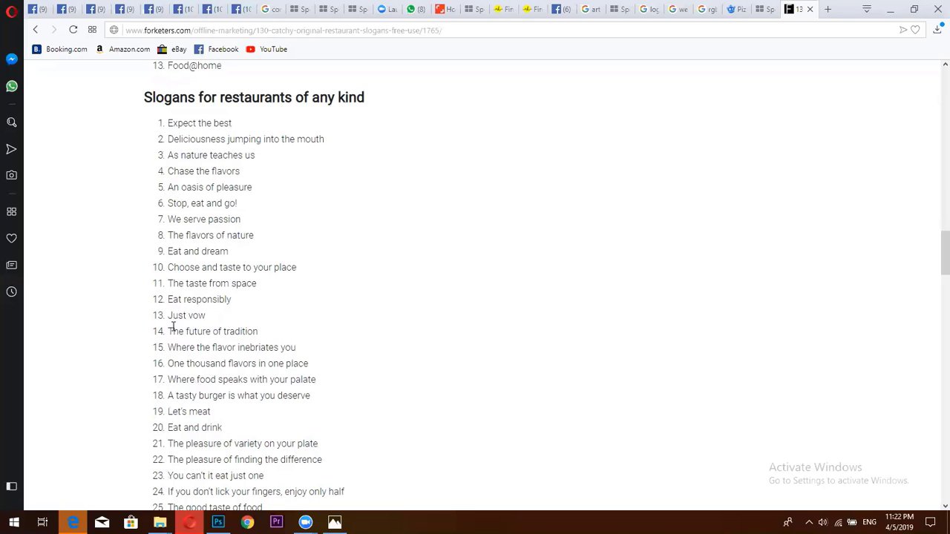
Search for the slogan "A tasty burger is what you deserve", reword it as "A tasty pizza is what you deserve!" and copy it
left_click_drag(169, 396, 304, 404)
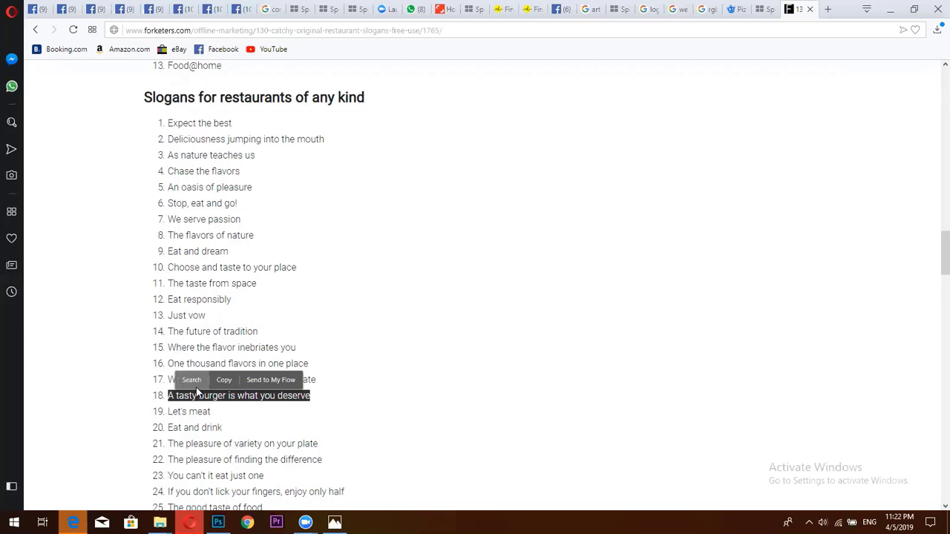
left_click(191, 380)
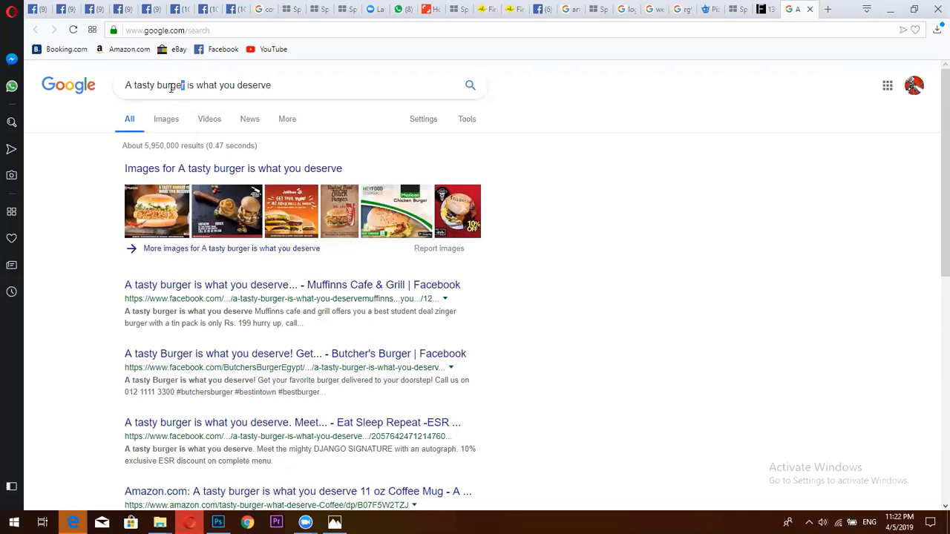
left_click_drag(171, 88, 161, 87)
type("pizza")
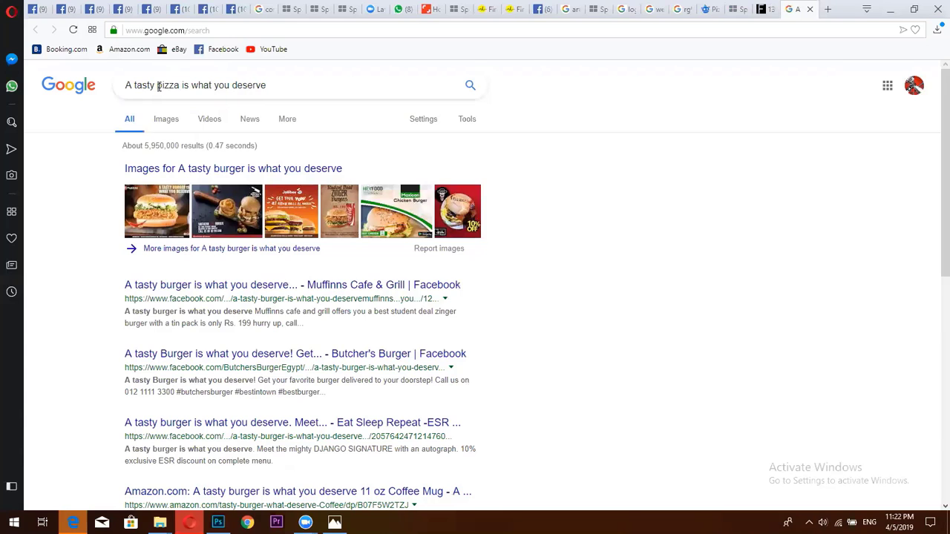
key("Return")
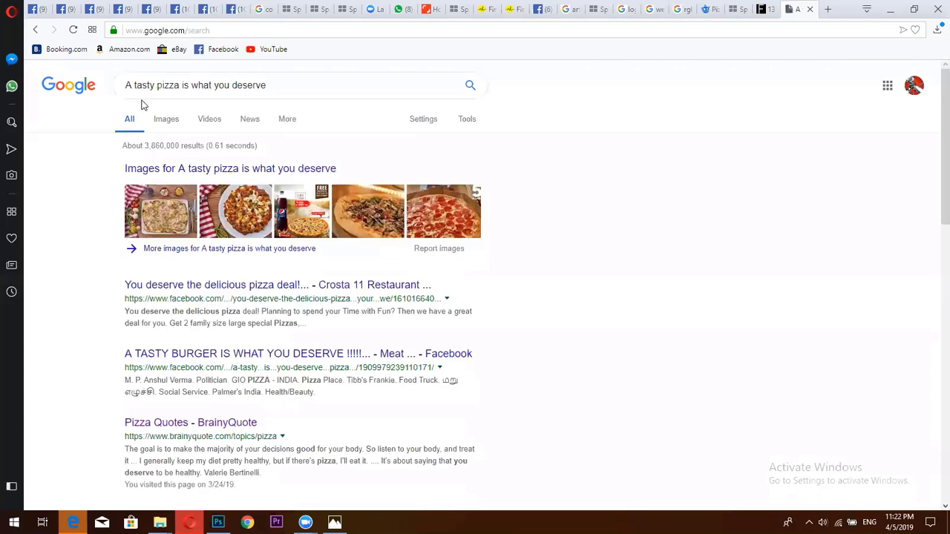
left_click(278, 86)
type("!")
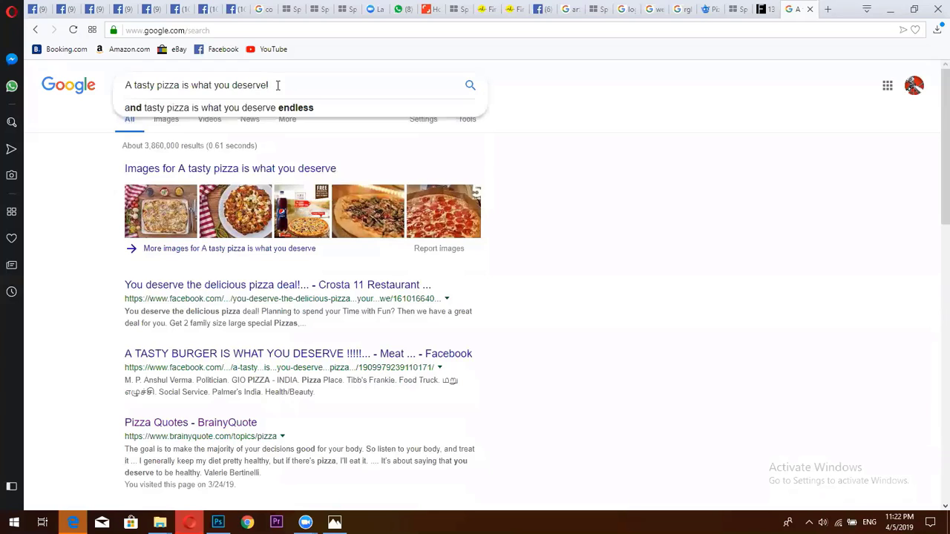
left_click_drag(273, 86, 85, 87)
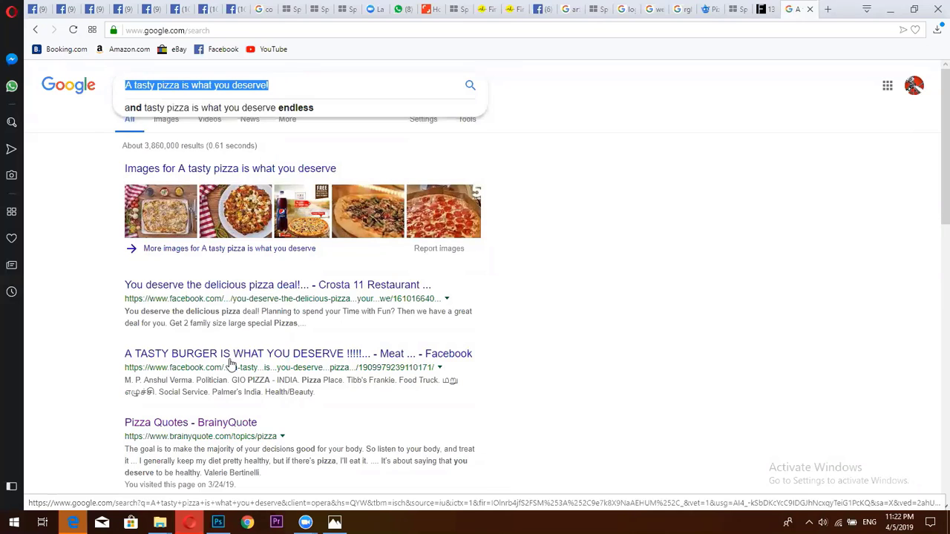
Switch back to Photoshop, paste the tagline as a new text layer over the pizza, and set its size to 6 pt
key("alt+Tab")
left_click(31, 170)
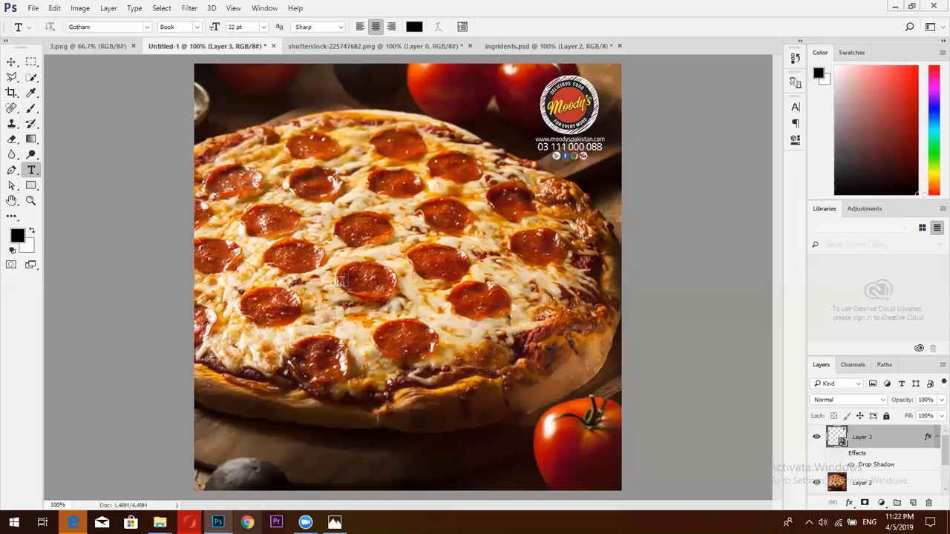
left_click(343, 281)
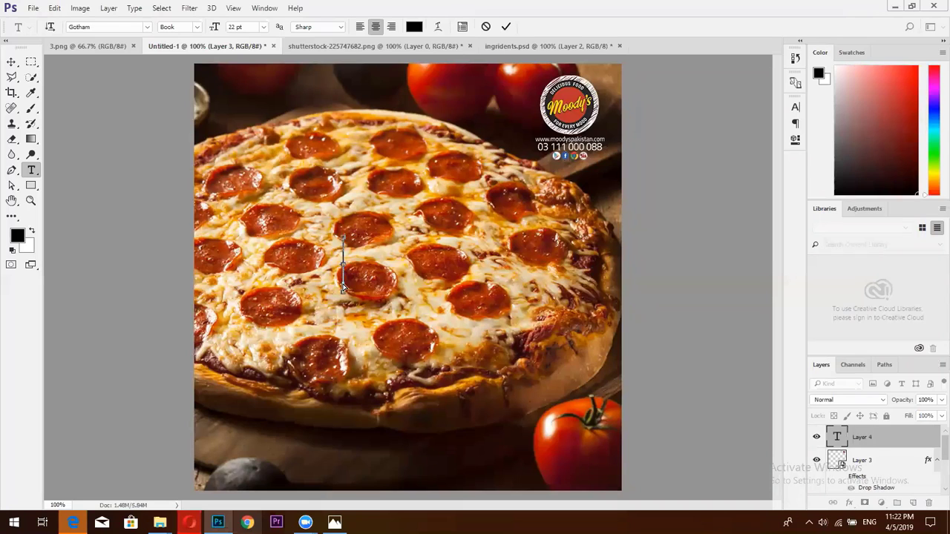
key("ctrl+v")
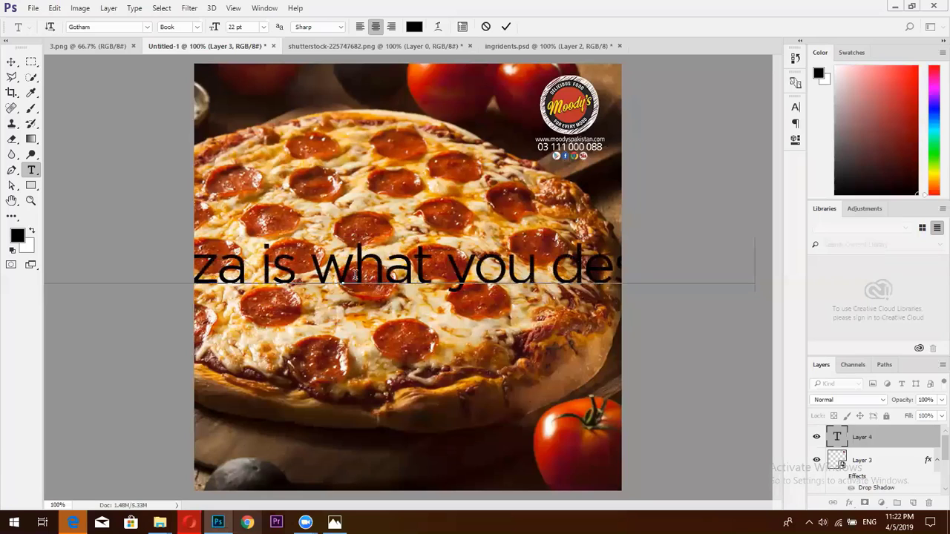
triple_click(355, 276)
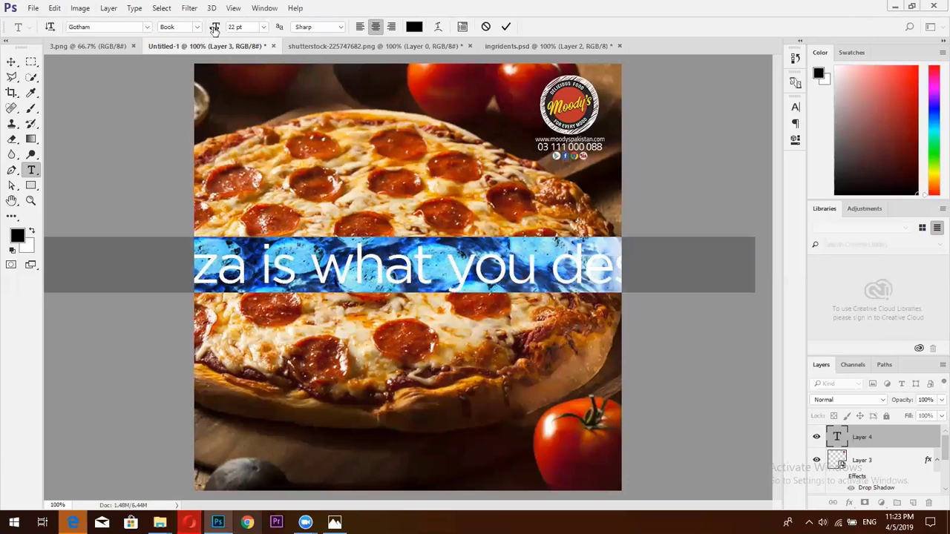
left_click_drag(214, 29, 205, 31)
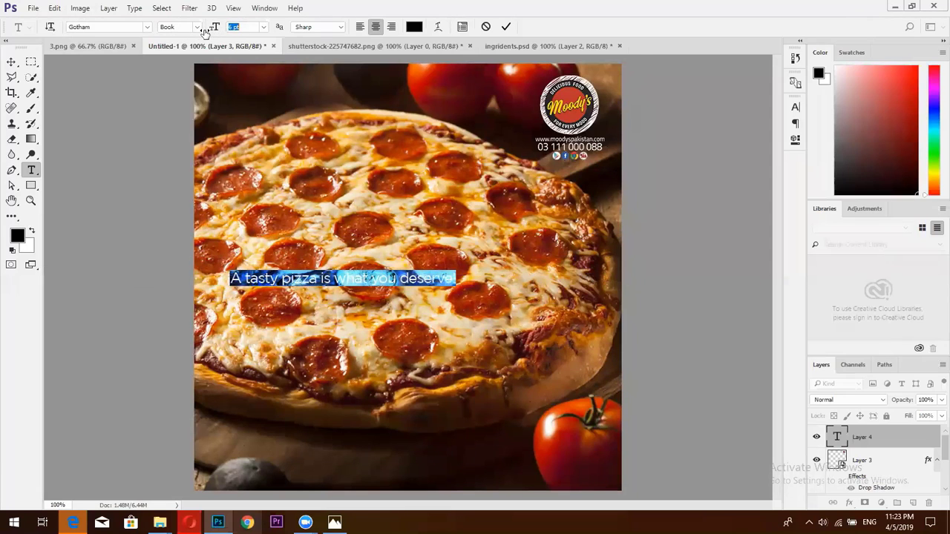
left_click(83, 26)
left_click(197, 28)
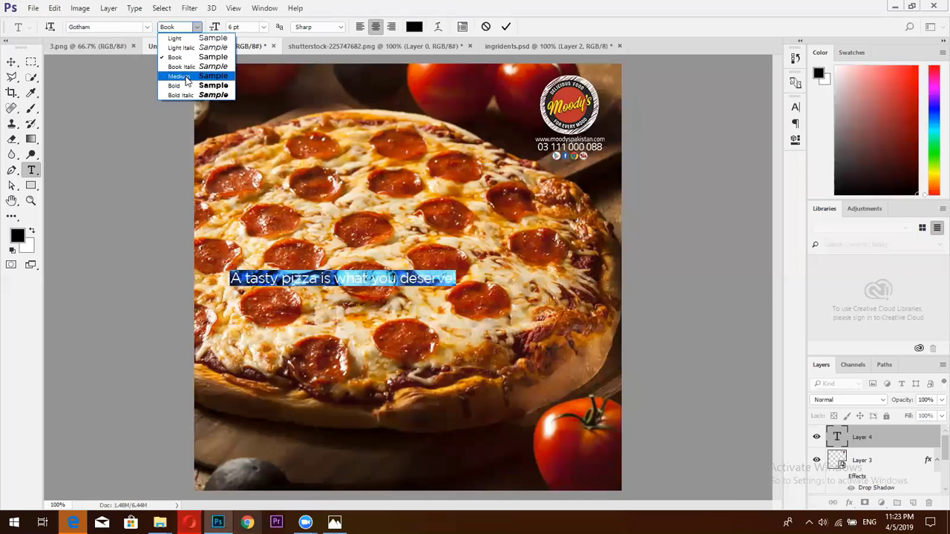
left_click(199, 29)
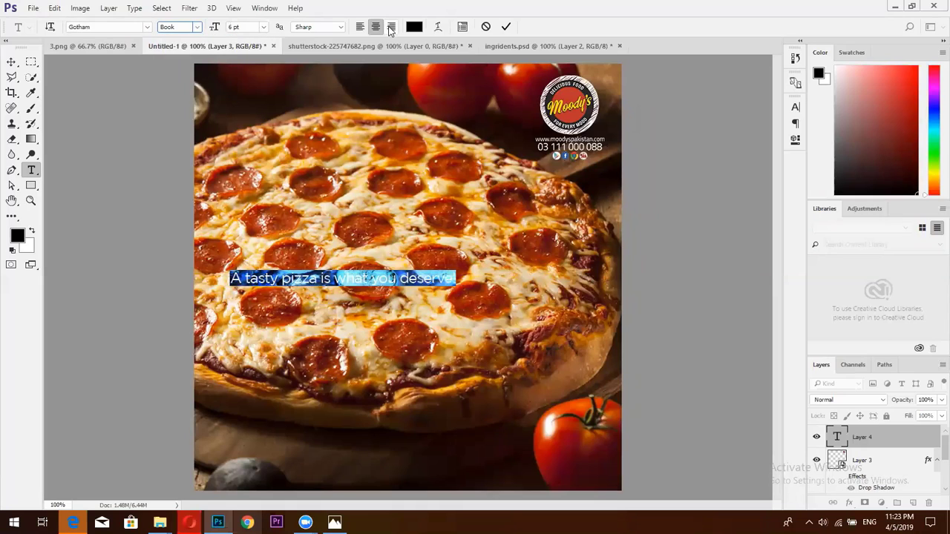
Break the tagline into two lines after "A tasty pizza" and set that first line's size to 14 pt
left_click(323, 279)
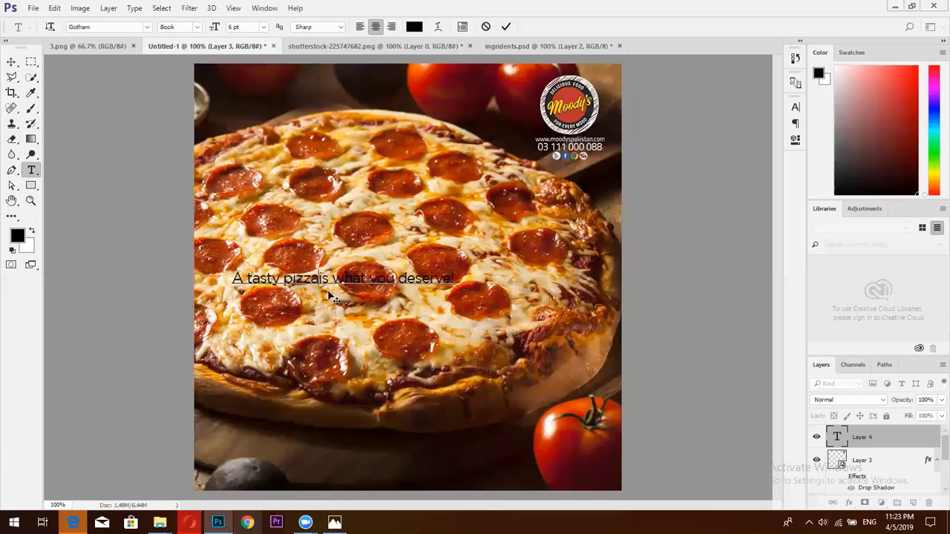
key("Return")
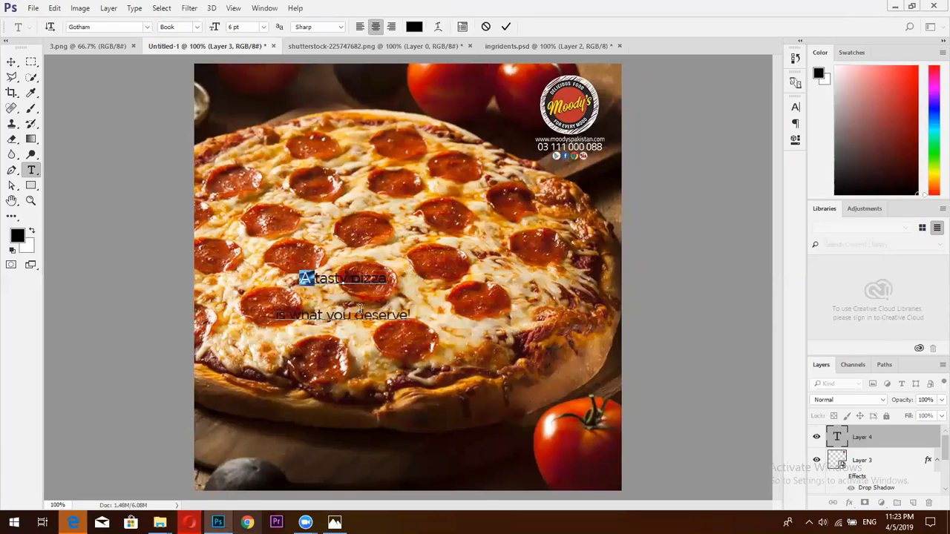
left_click_drag(302, 279, 410, 319)
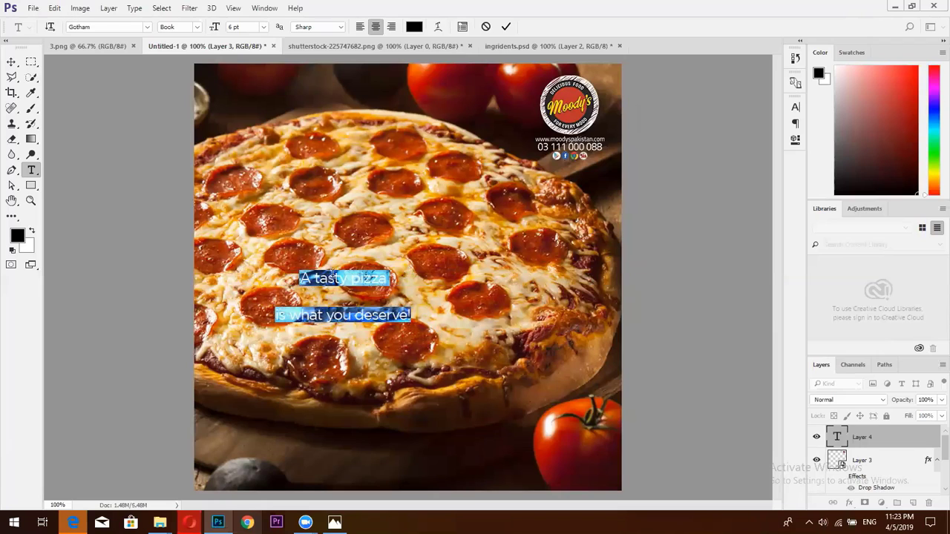
triple_click(332, 276)
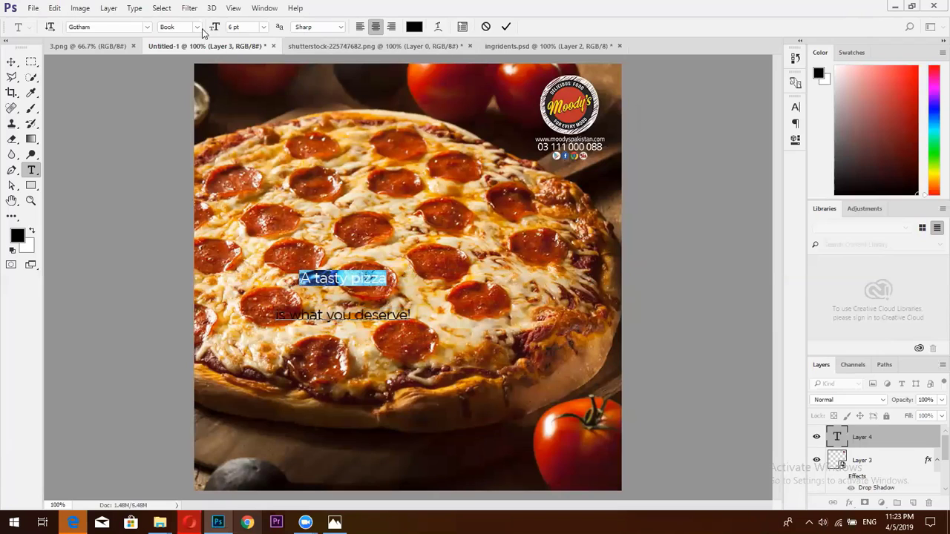
left_click_drag(215, 27, 220, 28)
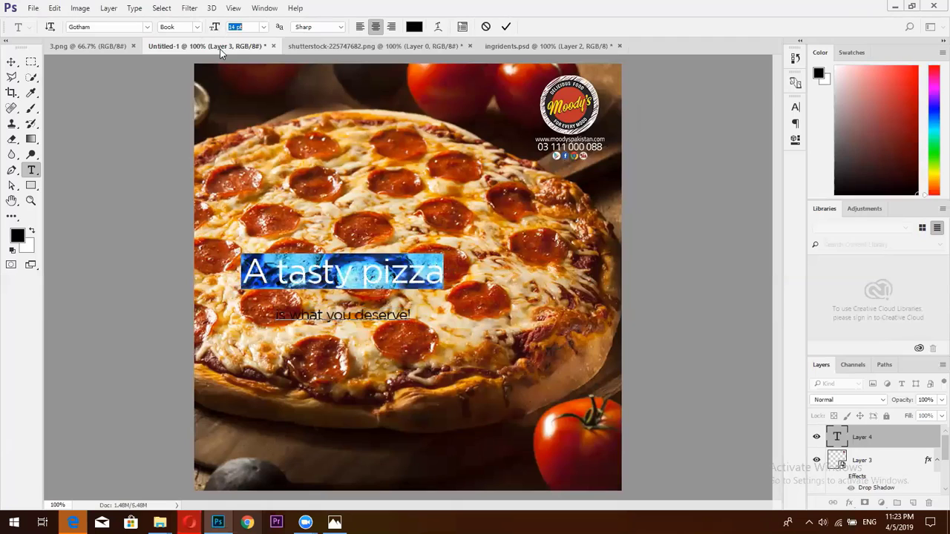
Copy the line "is what you deserve!", delete it from the tagline, and commit the text layer with only "A tasty pizza"
triple_click(302, 317)
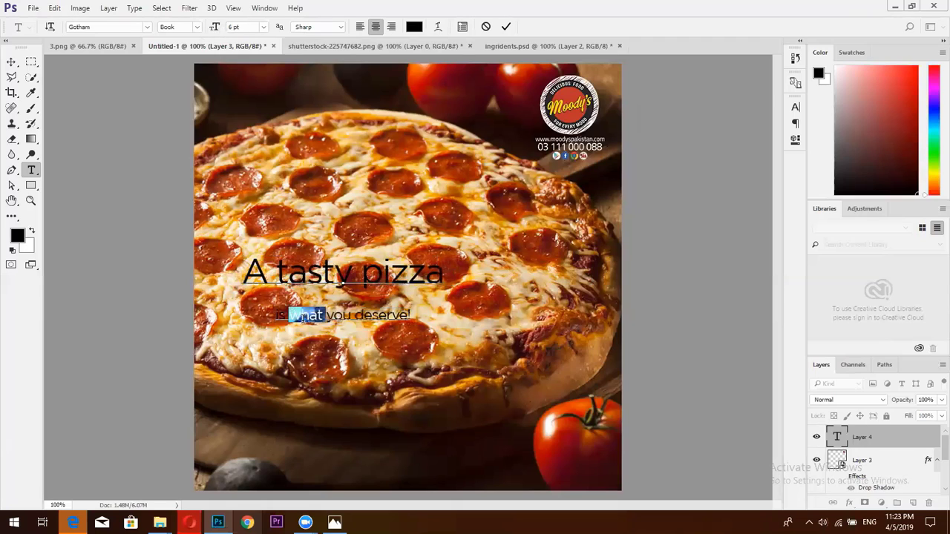
left_click(795, 107)
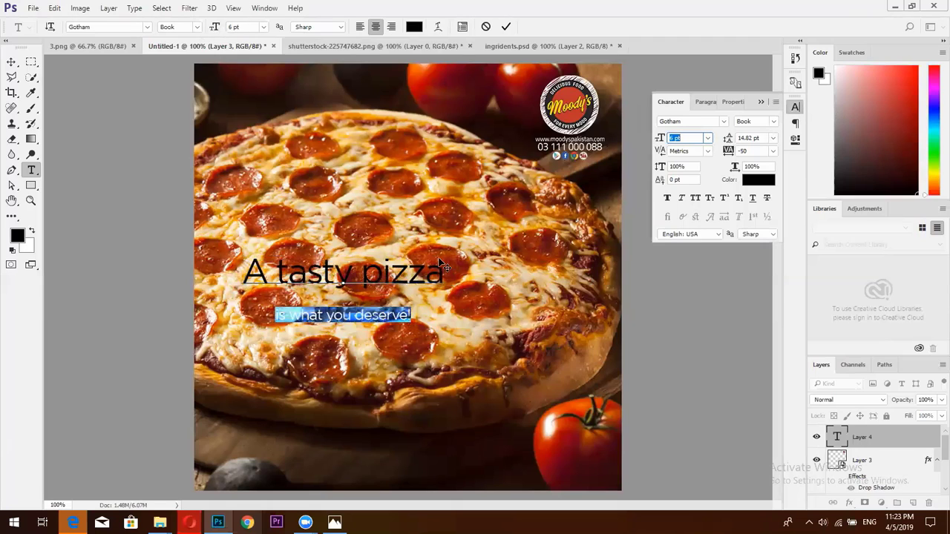
triple_click(346, 316)
key("ctrl+c")
key("ctrl")
key("BackSpace")
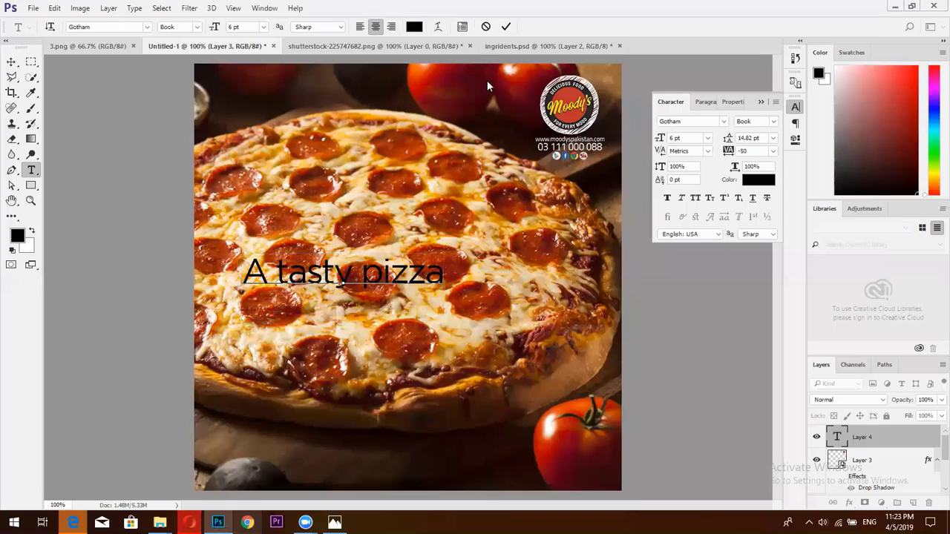
left_click(506, 26)
Paste "is what you deserve!" as a separate 6 pt text layer above the words "A tasty pizza" on the canvas
scroll(872, 445, "down", 2)
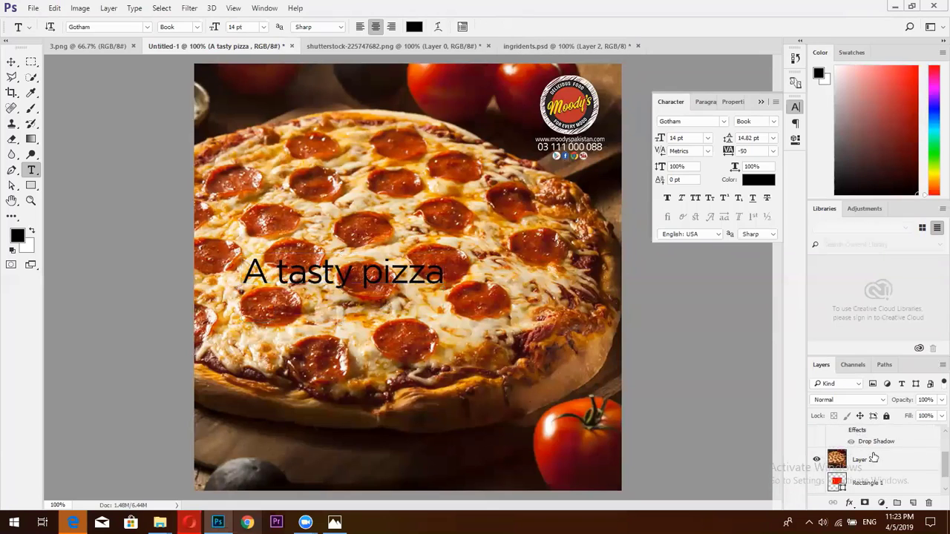
scroll(863, 460, "up", 2)
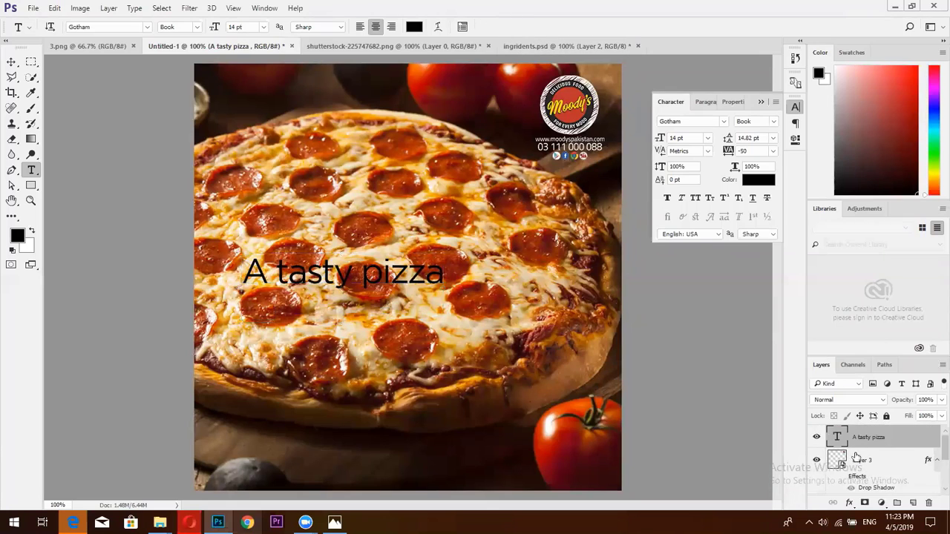
scroll(857, 459, "down", 2)
scroll(859, 444, "up", 2)
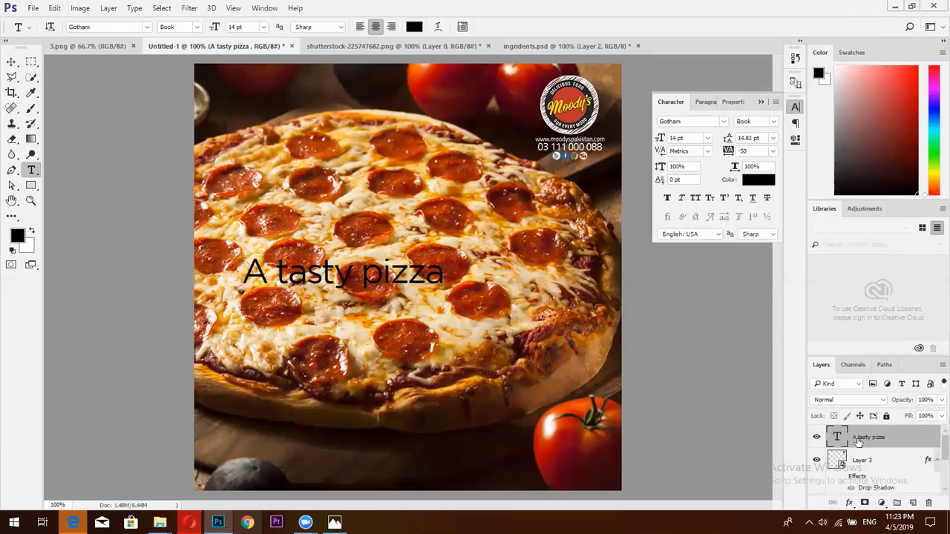
left_click(337, 214)
key("ctrl+v")
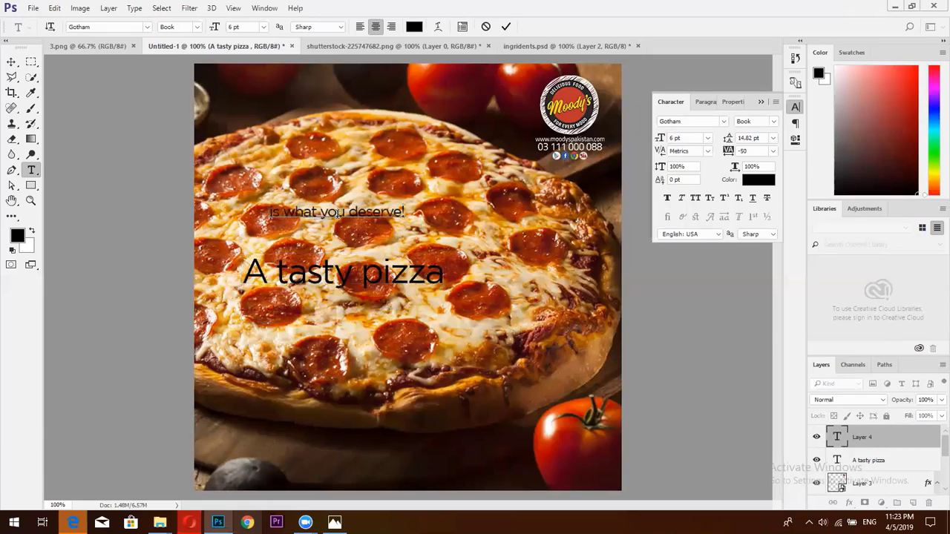
Set the text color of the "is what you deserve!" layer to white (ffffff)
triple_click(337, 214)
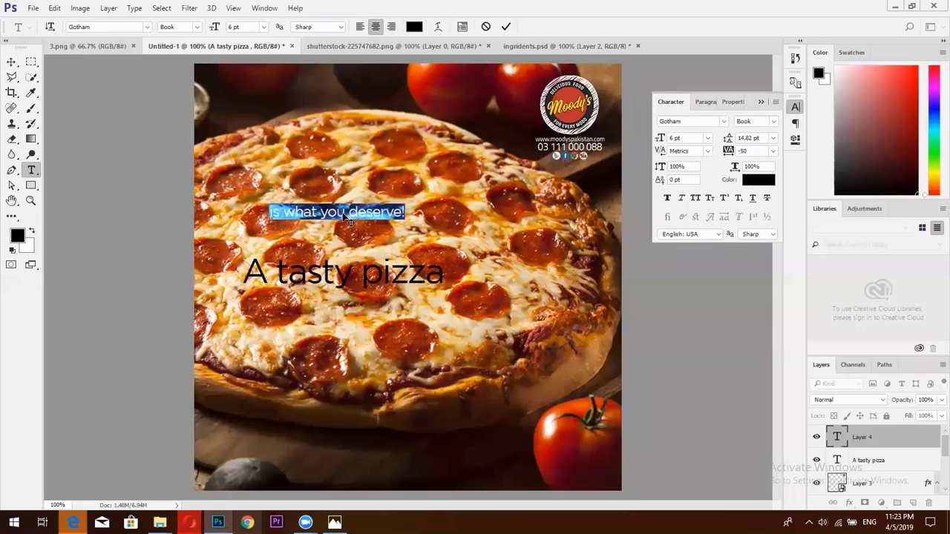
key("ctrl+Return")
double_click(837, 437)
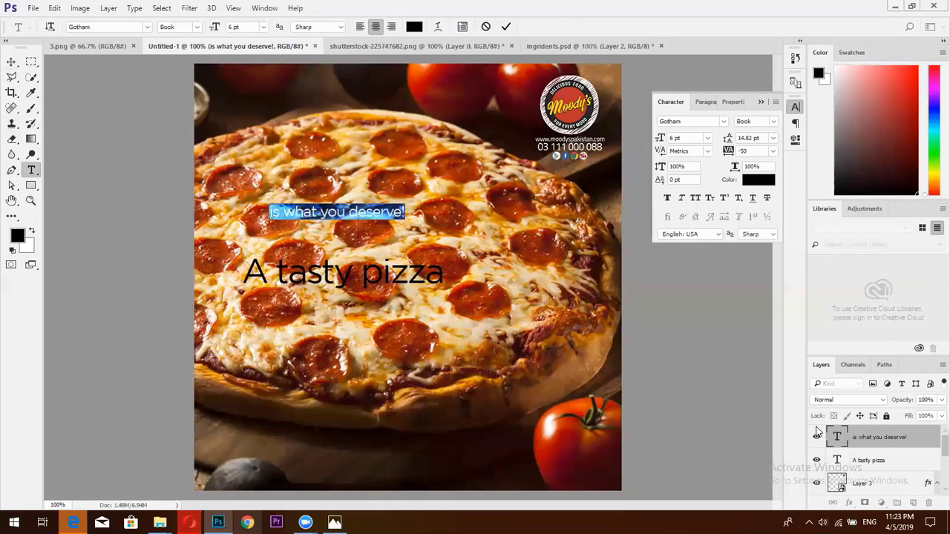
left_click(414, 27)
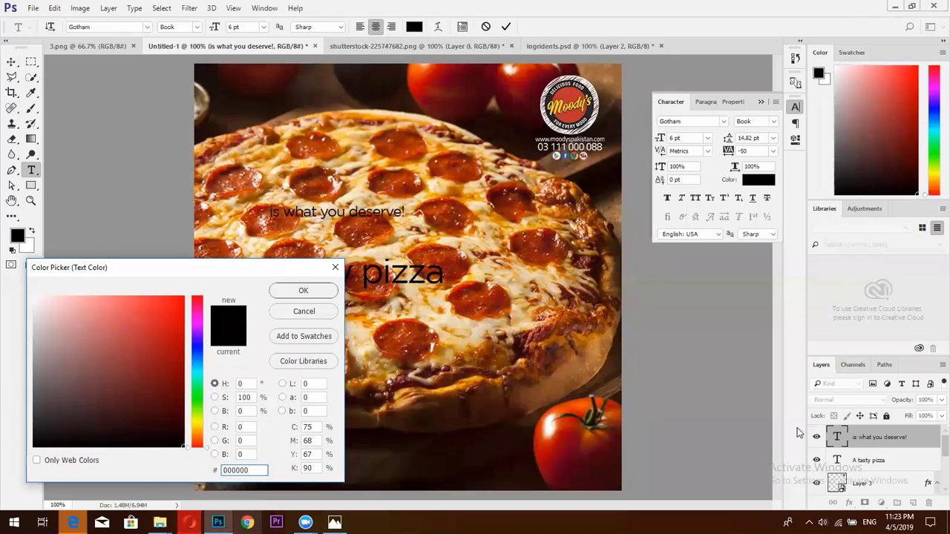
key("Return")
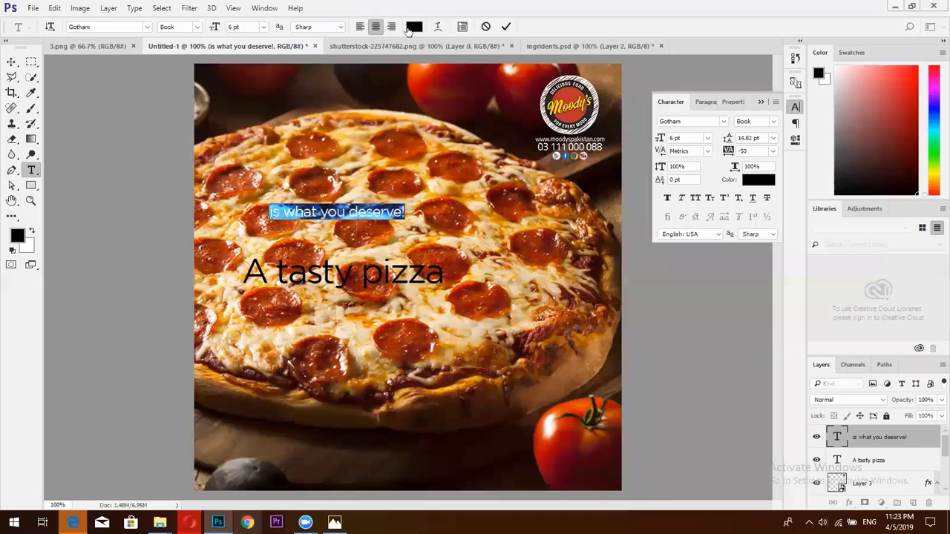
left_click(413, 27)
type("ffffff")
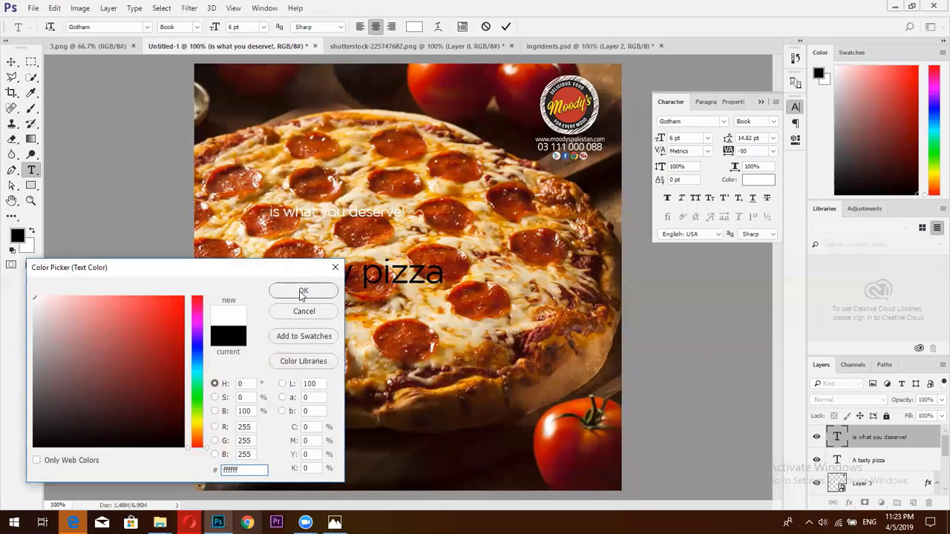
left_click(303, 291)
Move "is what you deserve!" to the dark area below the pizza and place "A tasty pizza" directly above it
left_click_drag(384, 230, 436, 454)
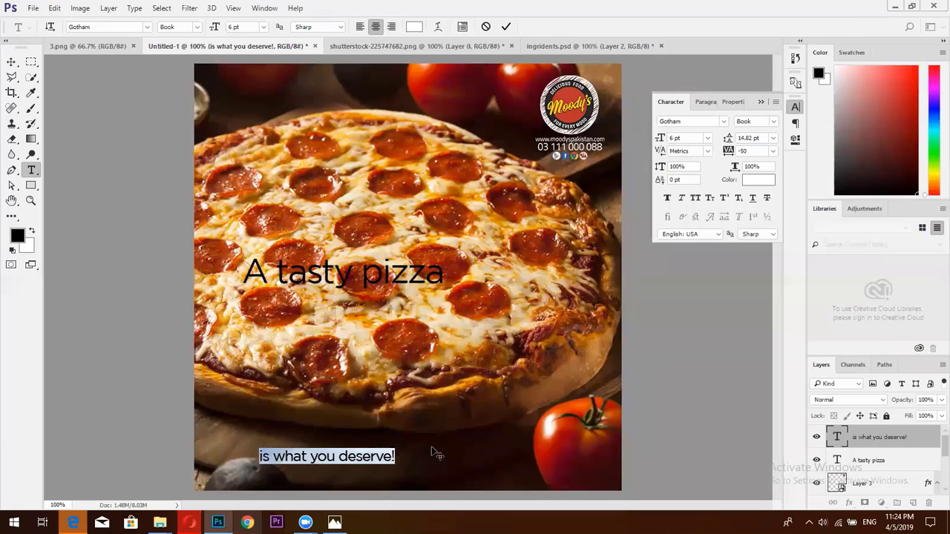
left_click(506, 27)
key("v")
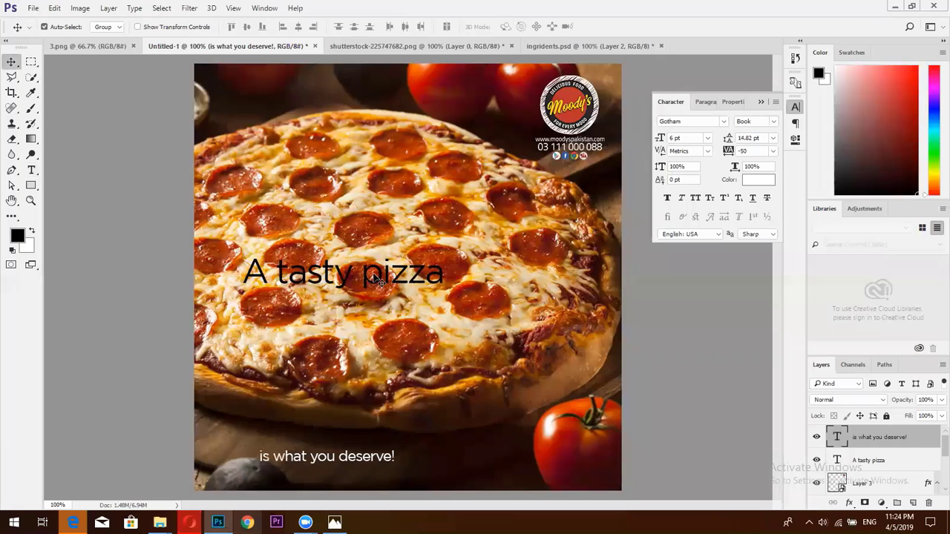
left_click_drag(366, 280, 360, 438)
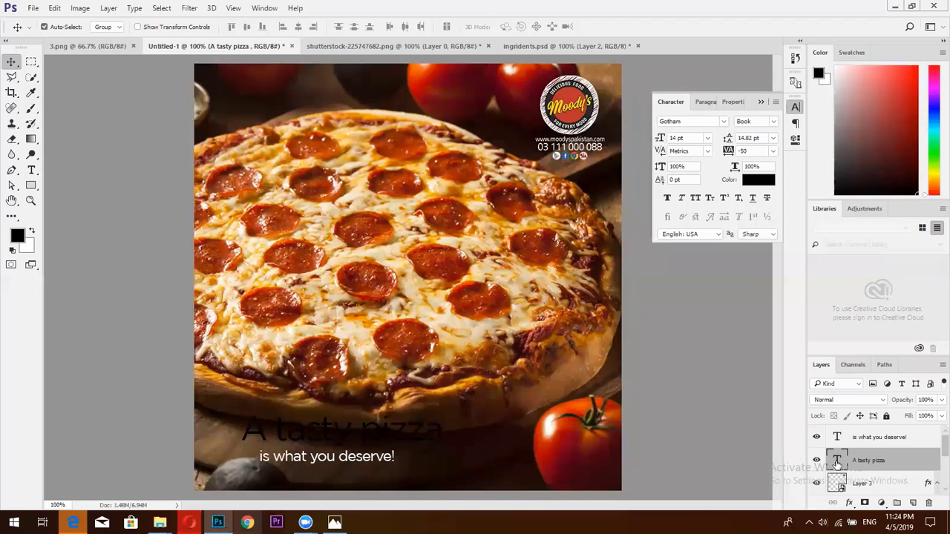
Set the text color of the "A tasty pizza" layer to the cheese orange e8a700, sampled from the photo
double_click(837, 460)
left_click(756, 180)
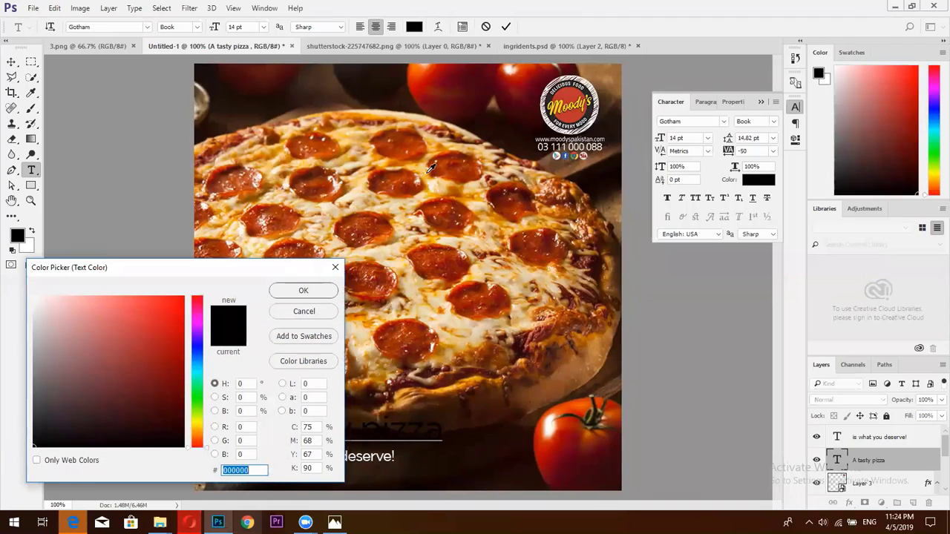
type("e5a614")
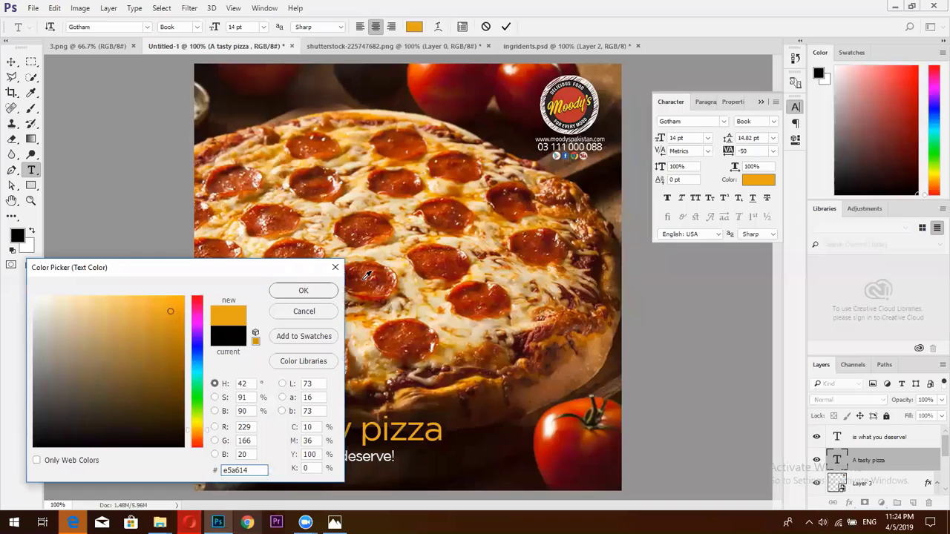
left_click(421, 165)
type("e8a700")
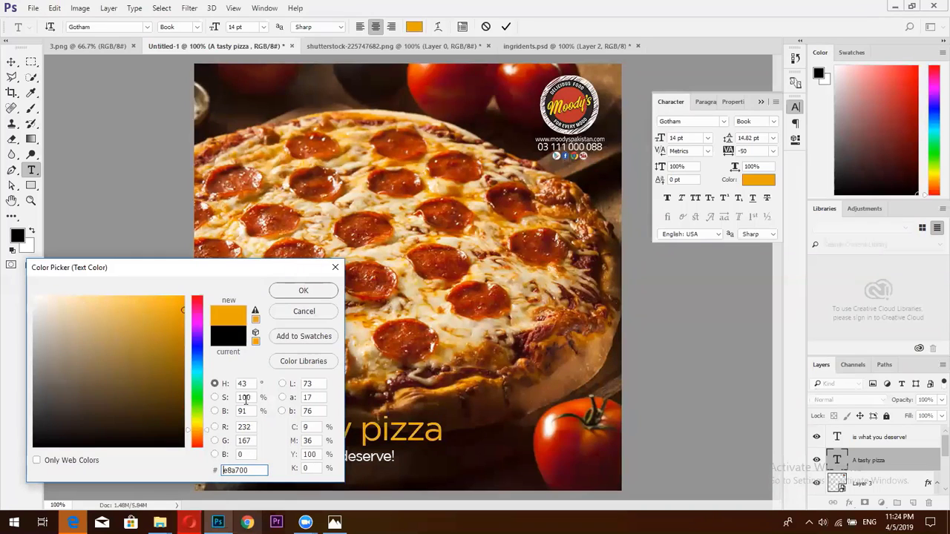
left_click(329, 295)
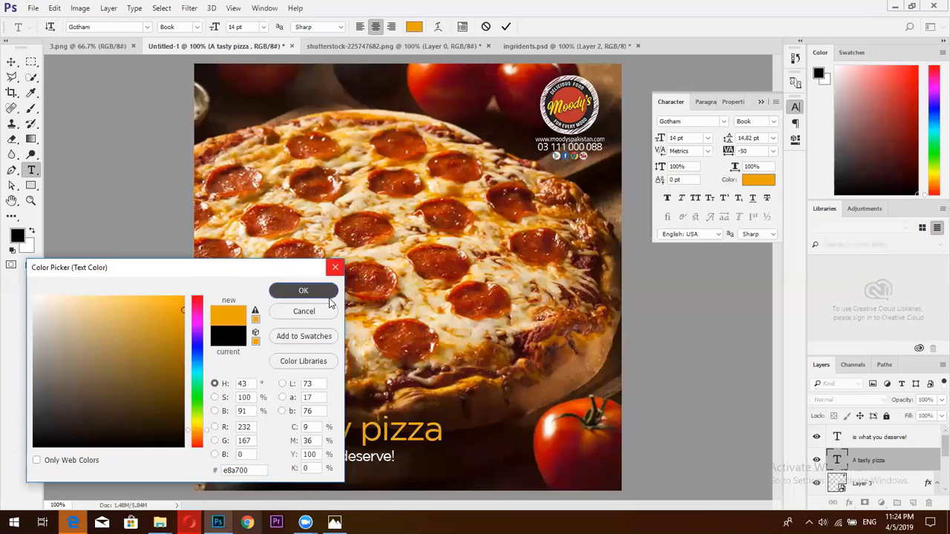
Change the font of the whole "A tasty pizza" line to Master Of Break Regular
triple_click(354, 429)
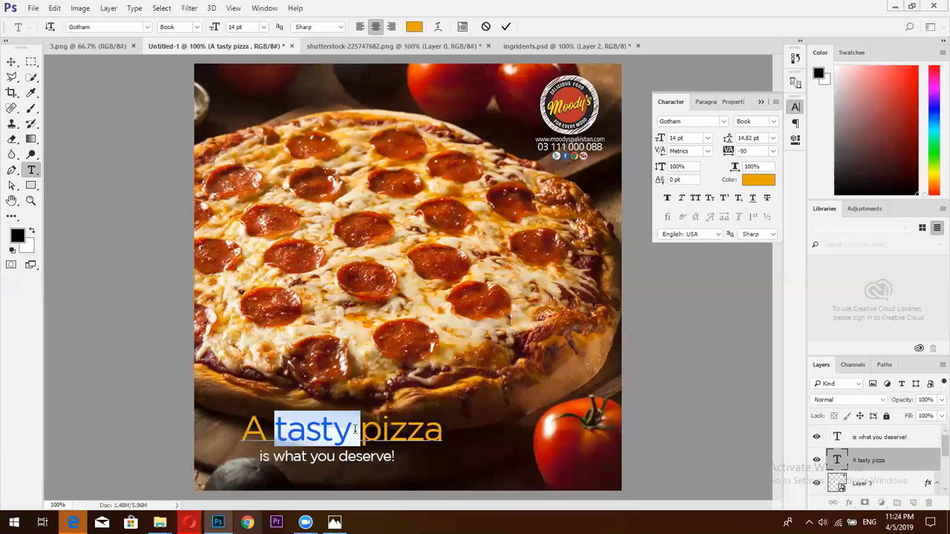
left_click(693, 121)
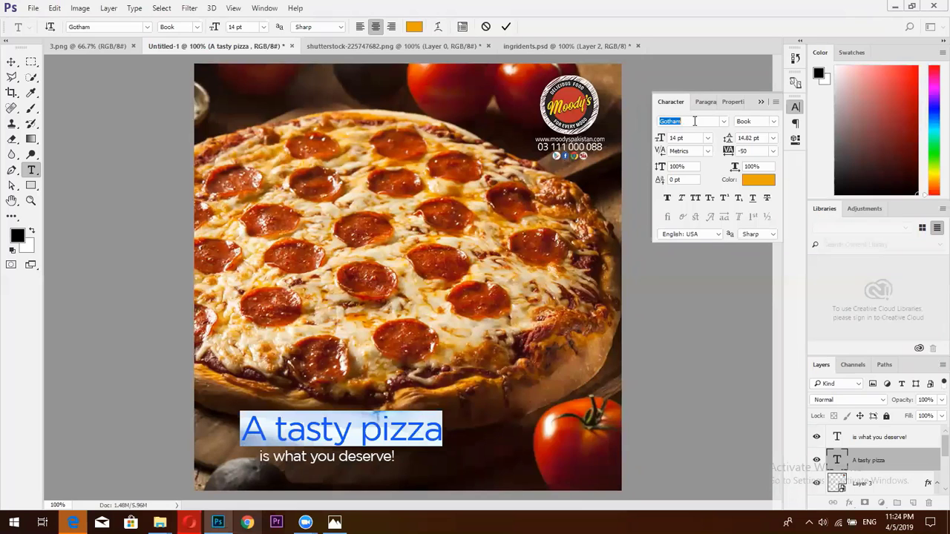
type("bl")
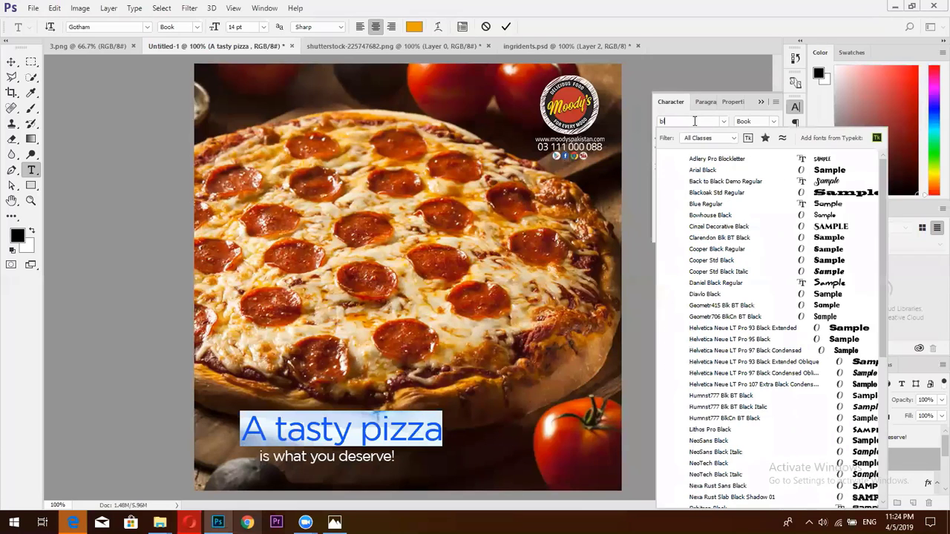
key("BackSpace")
key("BackSpace")
type("mast")
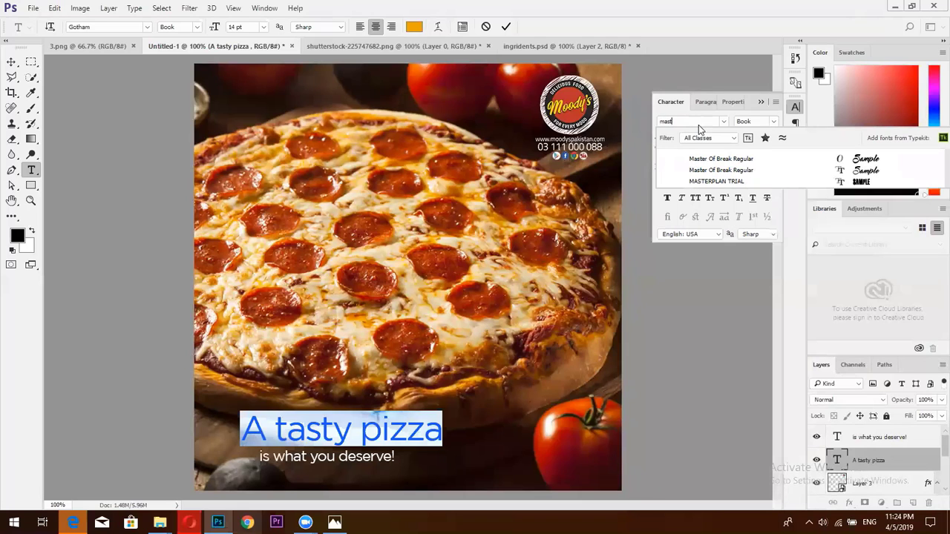
left_click(723, 159)
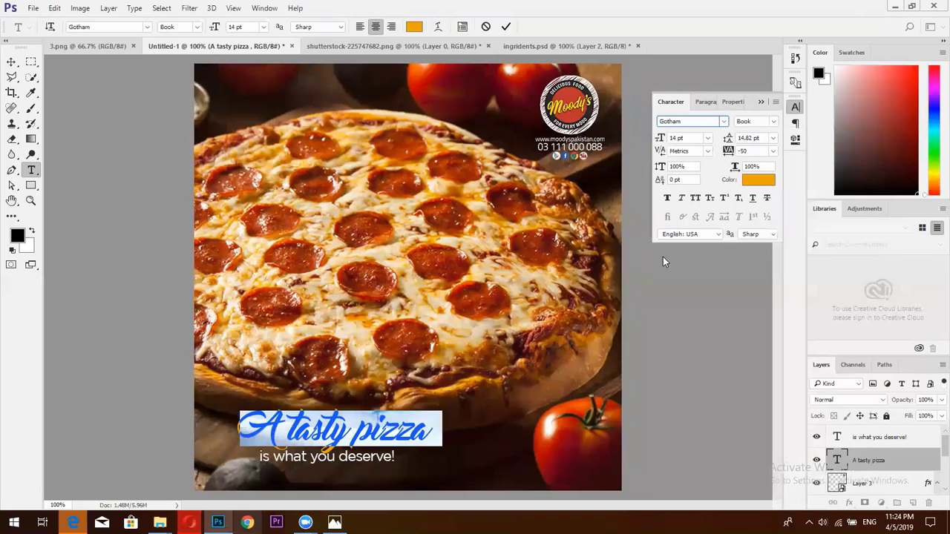
Capitalize the P in "A tasty Pizza", set the line's tracking to 0, and commit the text
left_click(371, 424)
key("BackSpace")
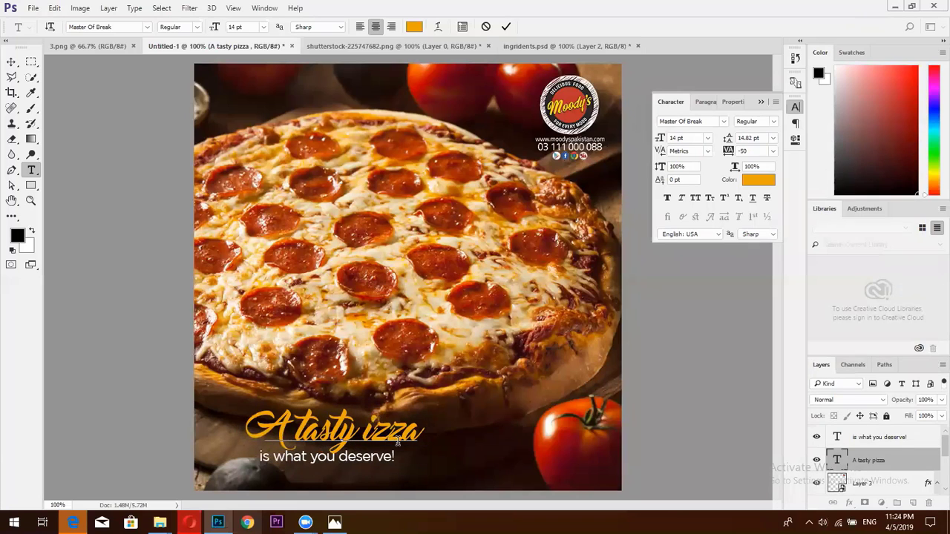
type("P")
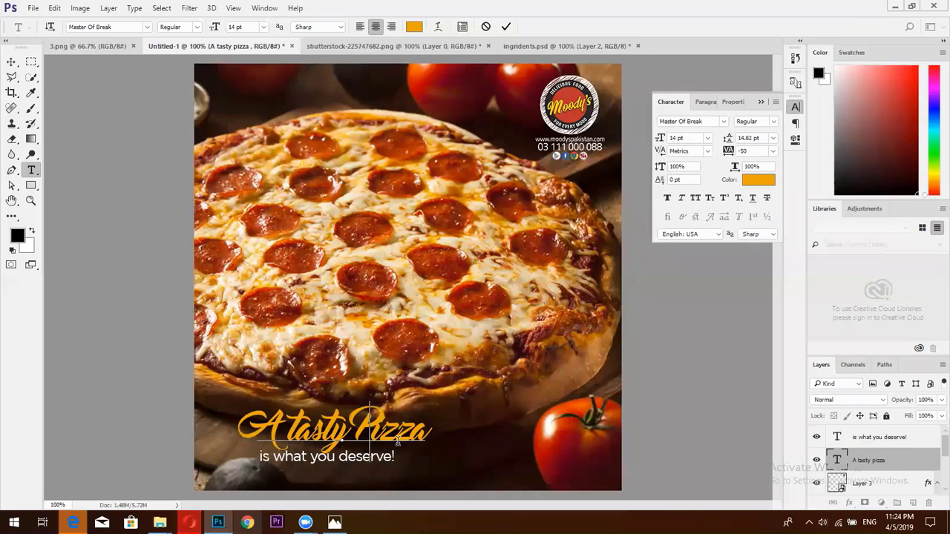
key("ctrl+a")
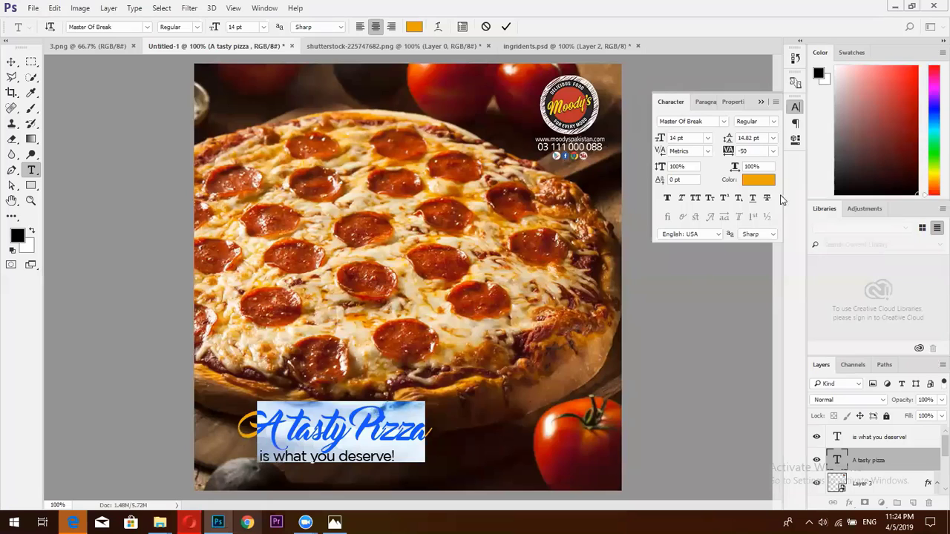
left_click(774, 151)
left_click(763, 248)
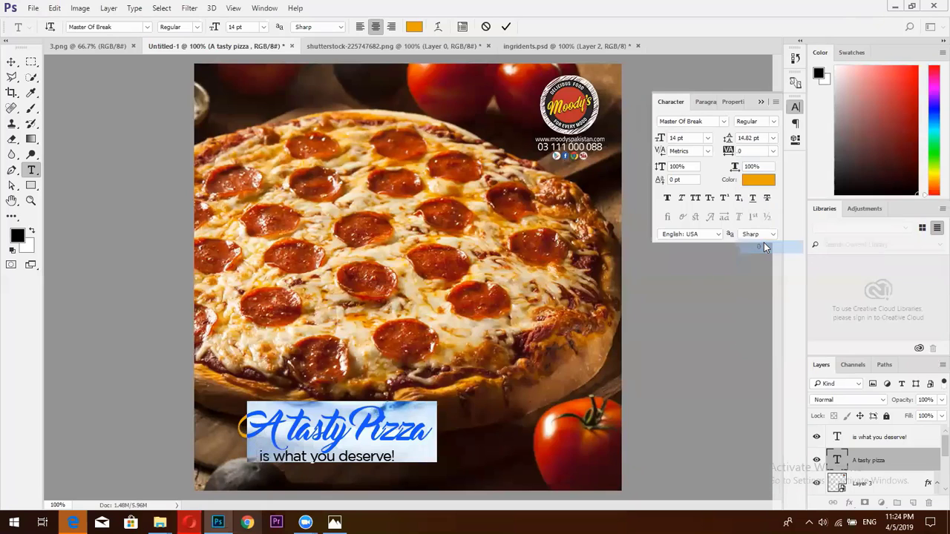
key("ctrl+Return")
Set "is what you deserve!" in All Caps and position it under "A tasty Pizza" with their right ends aligned
key("v")
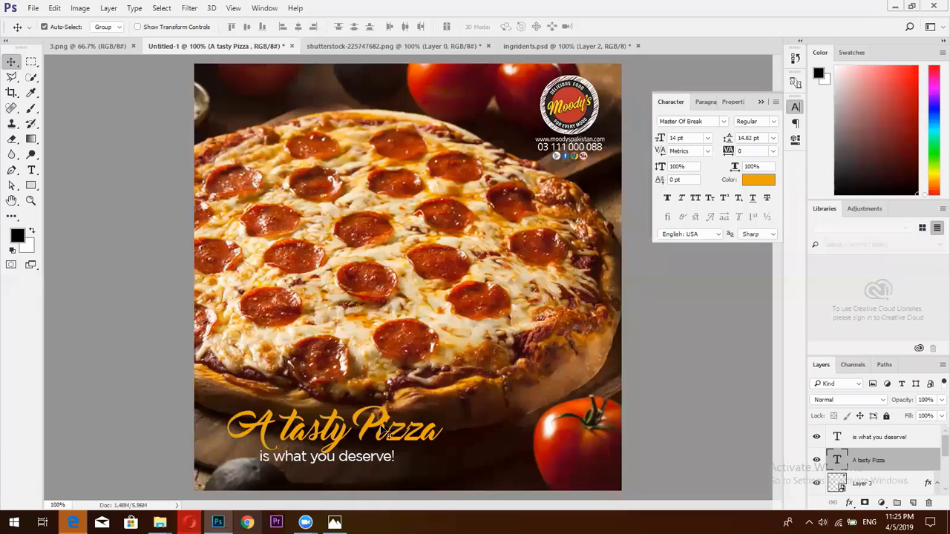
left_click_drag(366, 460, 409, 465)
double_click(838, 437)
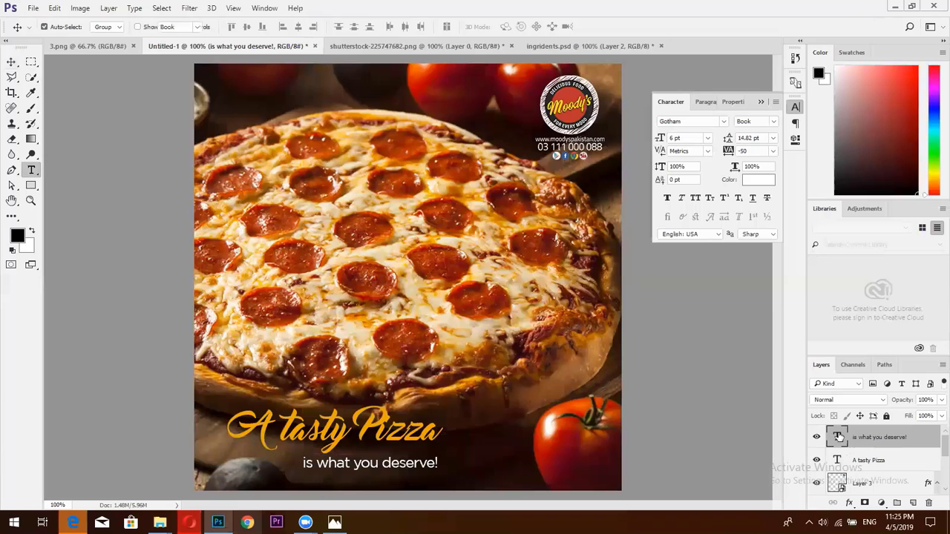
left_click(695, 199)
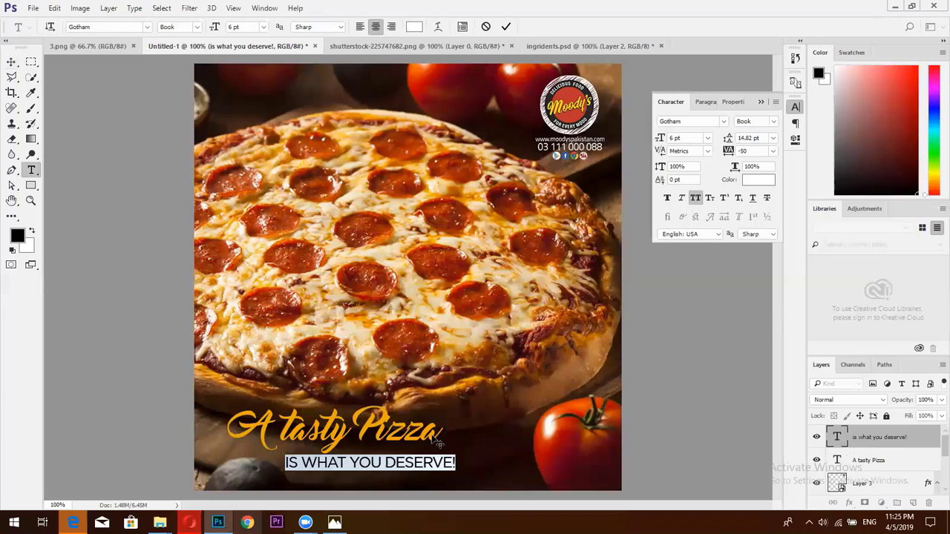
left_click(507, 27)
left_click(11, 62)
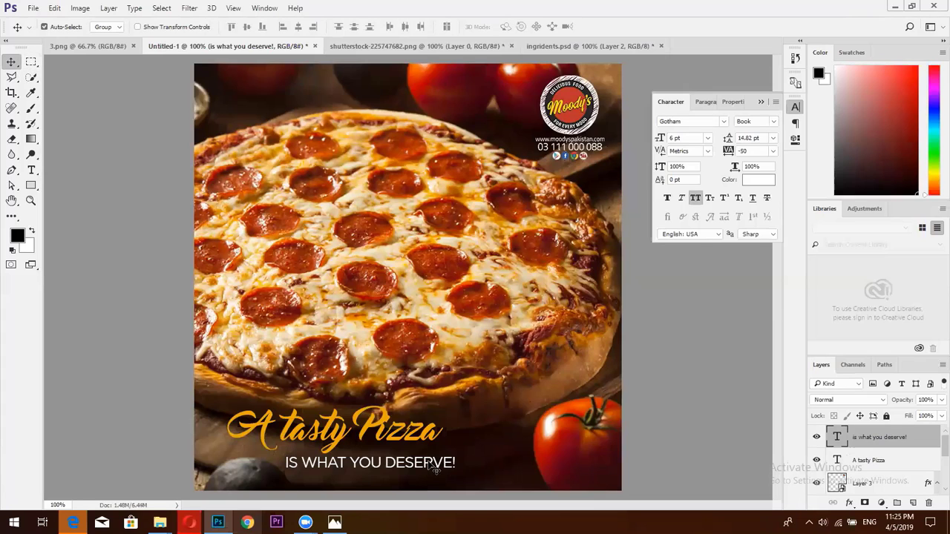
left_click_drag(444, 463, 413, 462)
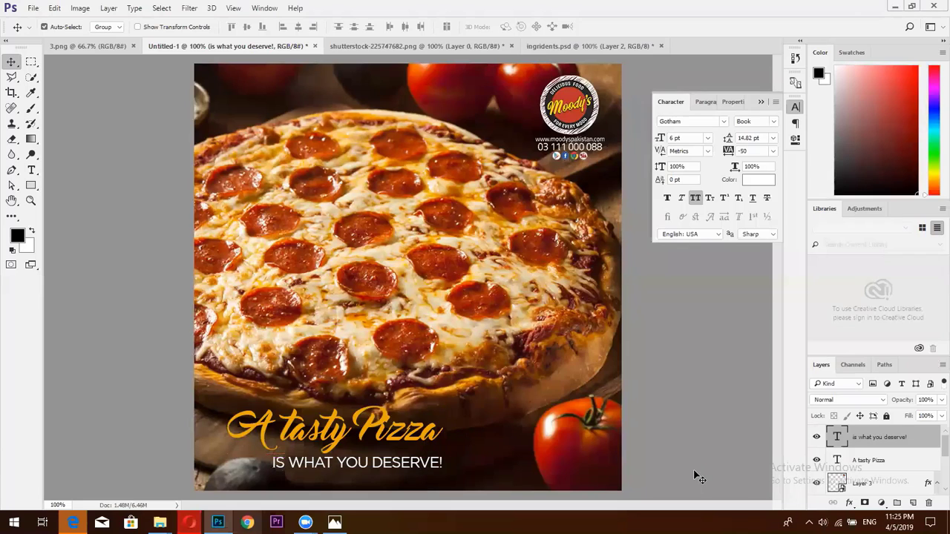
Select both tagline text layers and shift them together down toward the canvas's lower edge and slightly left
left_click(897, 464, "shift")
key("Down")
key("Down")
key("Down")
key("Down")
key("Down")
key("Down")
key("Down")
key("Down")
key("Down")
key("Down")
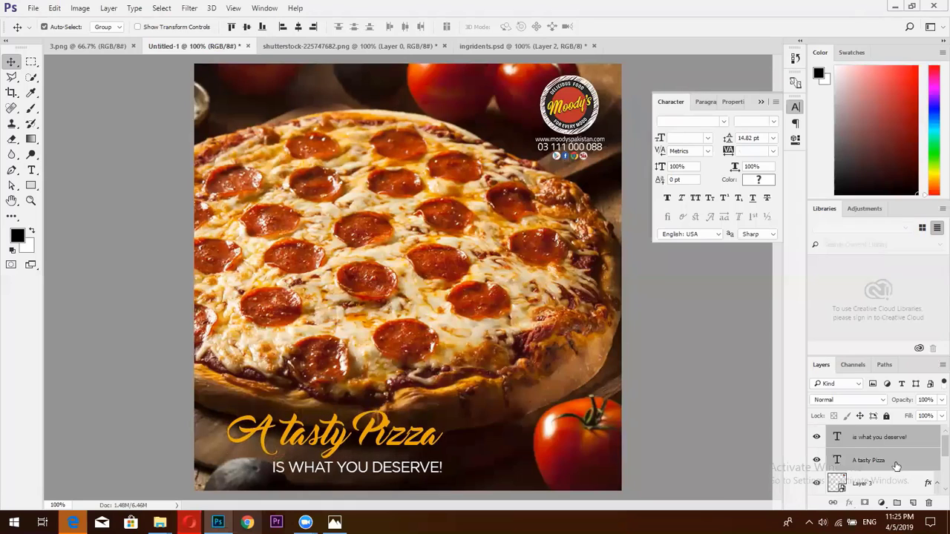
key("Down")
key("Down")
key("Down")
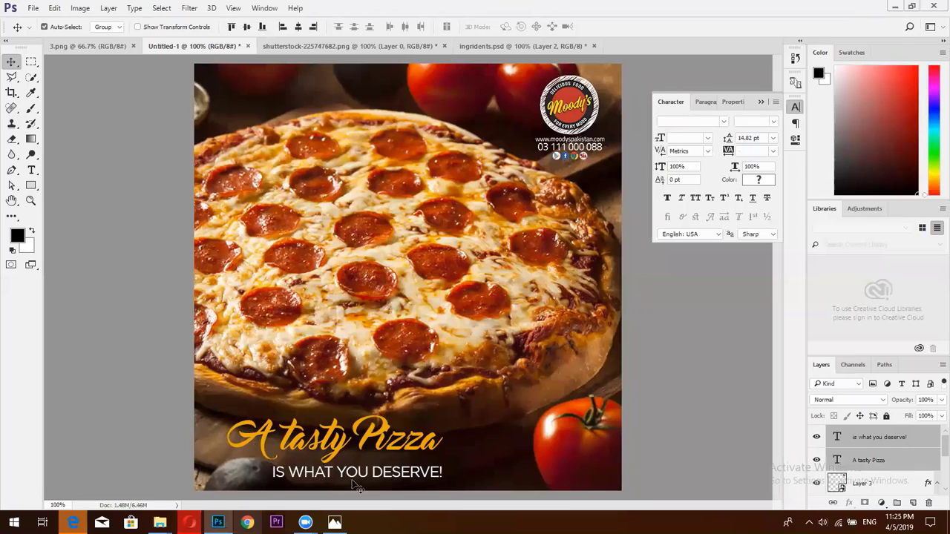
left_click_drag(364, 444, 358, 443)
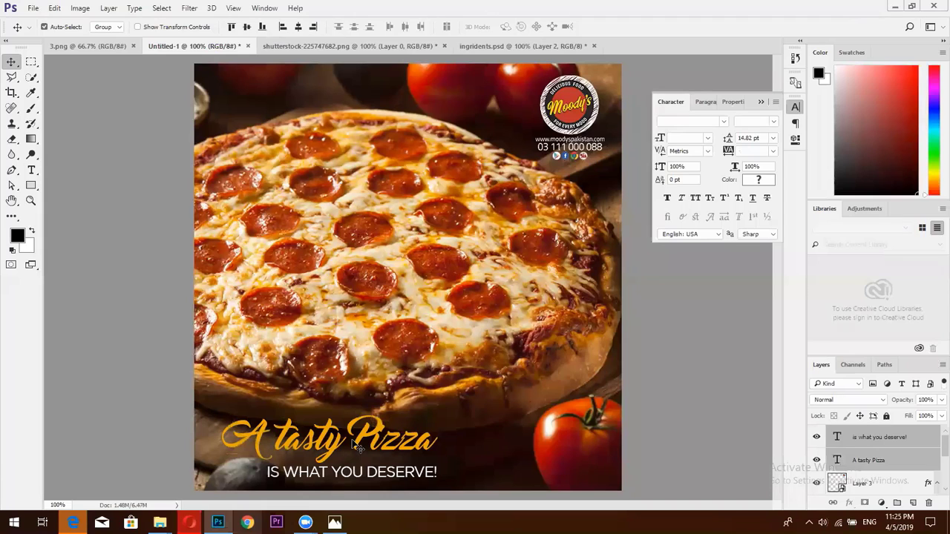
Add a new empty layer above the tagline text layers and activate the Gradient tool
left_click(912, 503)
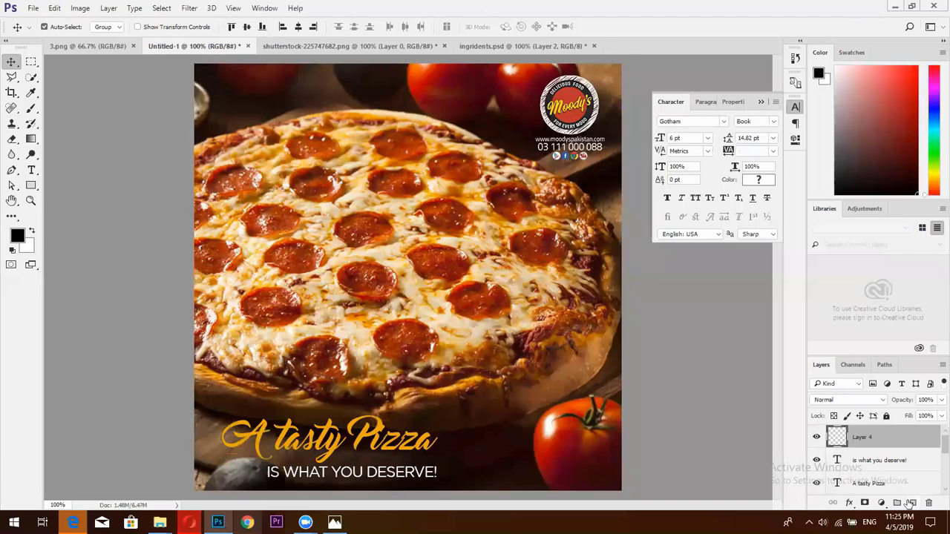
left_click(31, 140)
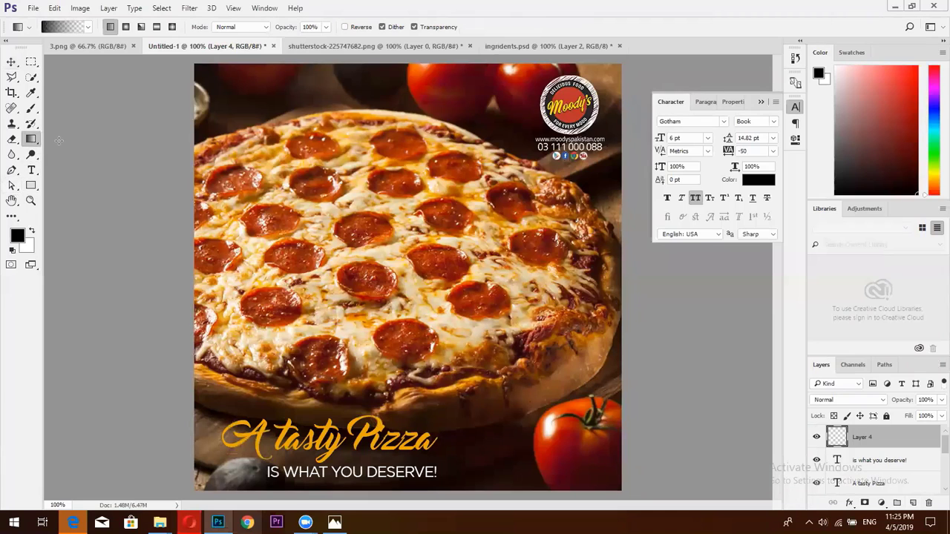
Switch to 3.png and try out black-to-transparent gradients running inward from its lower right corner and edges
left_click(519, 43)
left_click(318, 47)
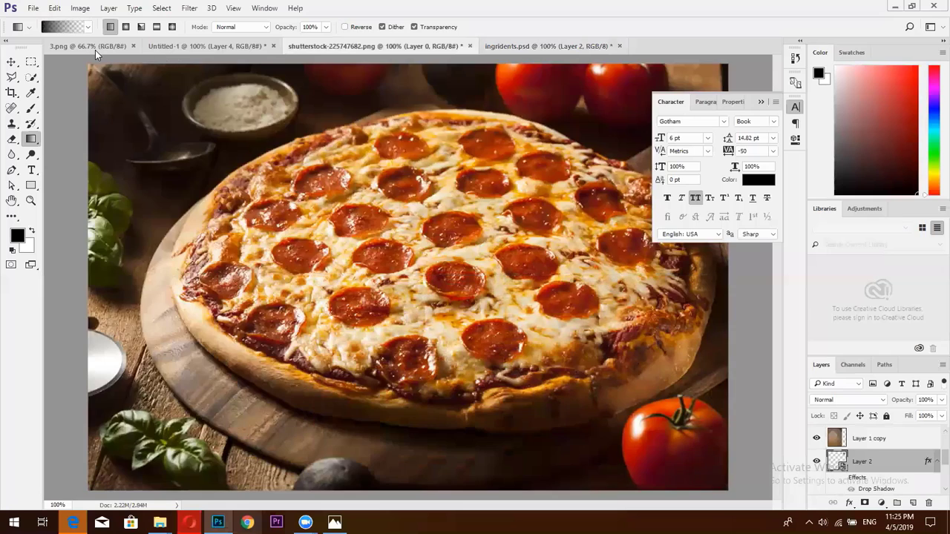
left_click(95, 47)
left_click_drag(529, 445, 579, 469)
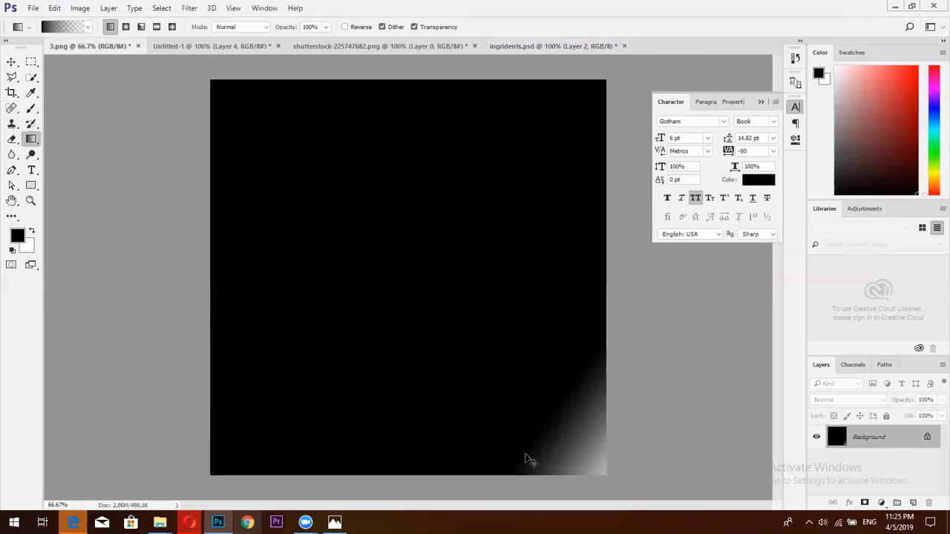
key("ctrl+z")
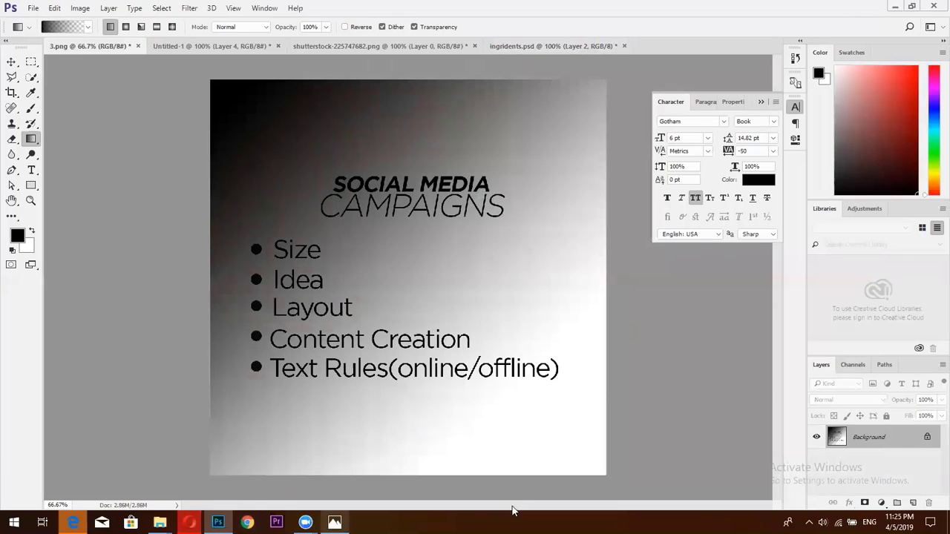
left_click_drag(588, 474, 573, 445)
mouse_move(558, 481)
left_mouse_down()
mouse_move(515, 452)
mouse_move(445, 427)
mouse_move(415, 404)
mouse_move(423, 389)
left_mouse_up()
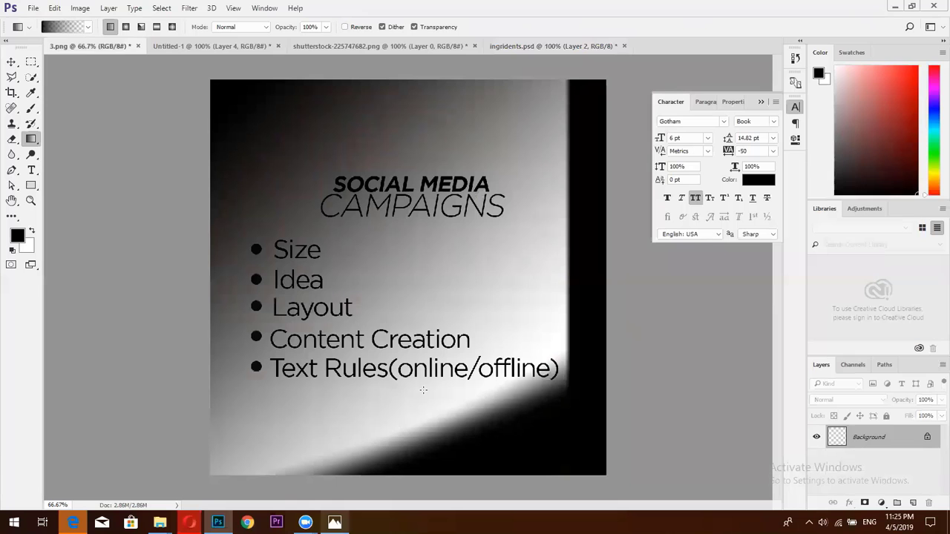
Return to Untitled-1 and shade Layer 4 with black-to-transparent gradients running inward from the poster's lower left corner and lower edge
left_click(560, 45)
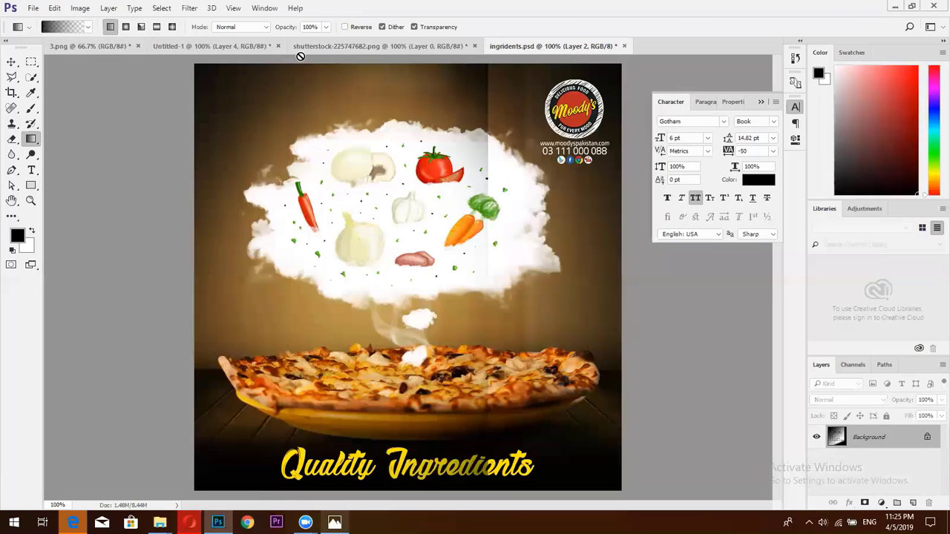
left_click(200, 43)
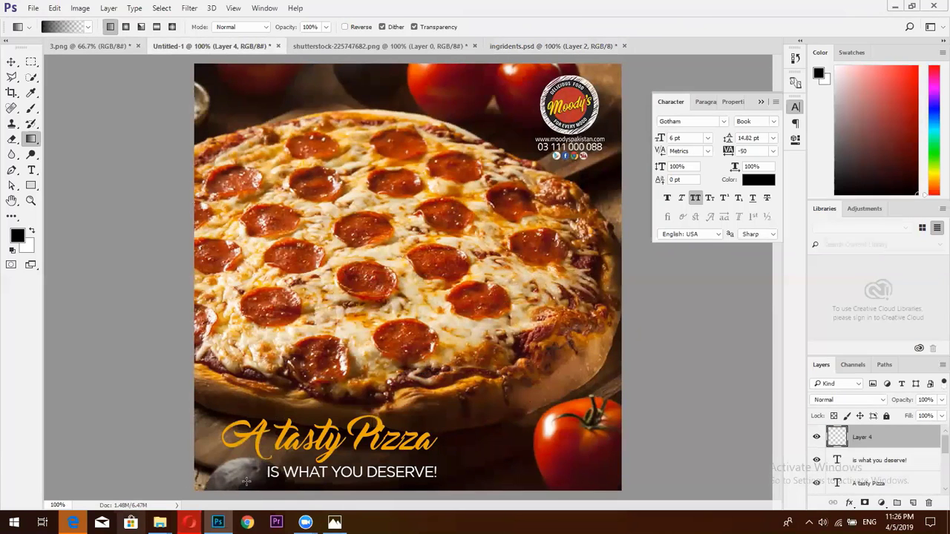
left_click_drag(197, 486, 372, 430)
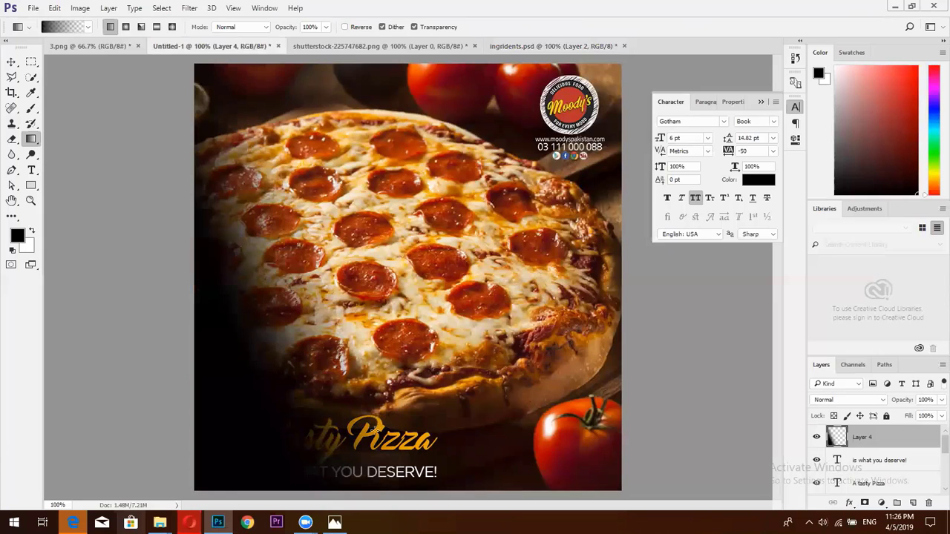
key("ctrl+z")
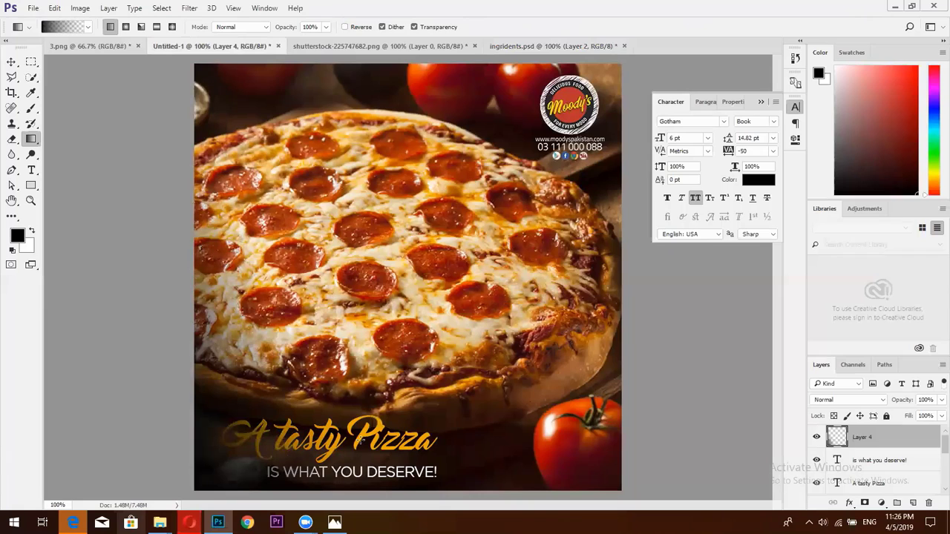
left_click_drag(318, 468, 395, 458)
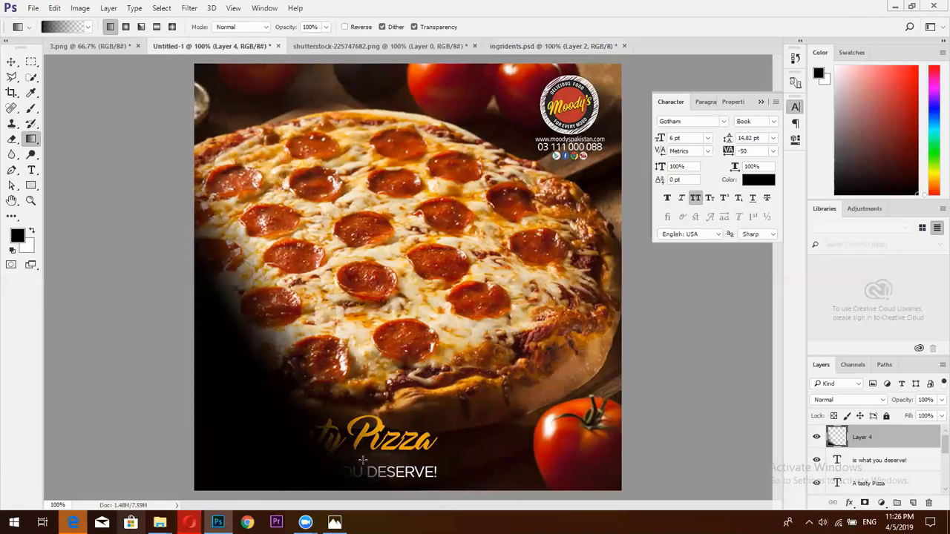
key("ctrl+z")
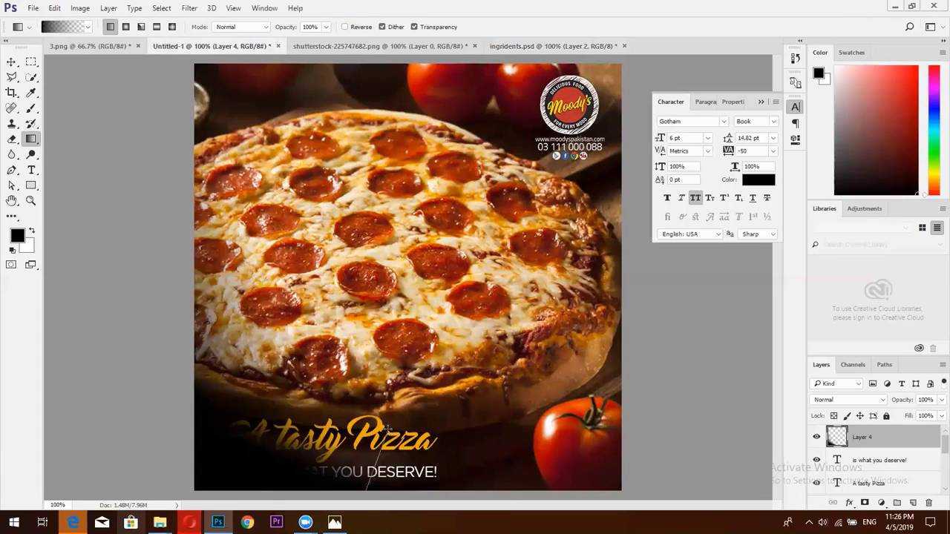
left_click_drag(363, 491, 390, 434)
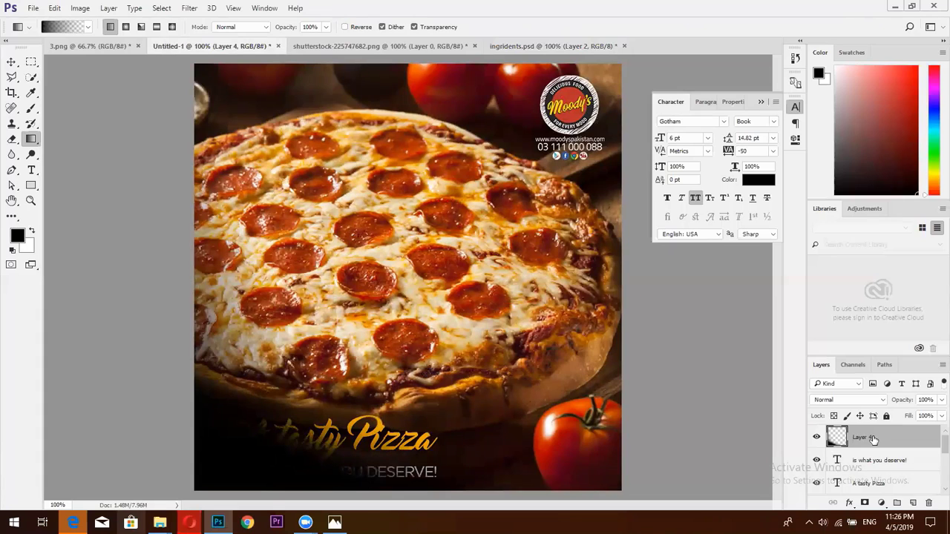
Place Layer 4 beneath both tagline text layers and toggle its visibility to compare the poster with and without the shading
left_click_drag(872, 438, 868, 492)
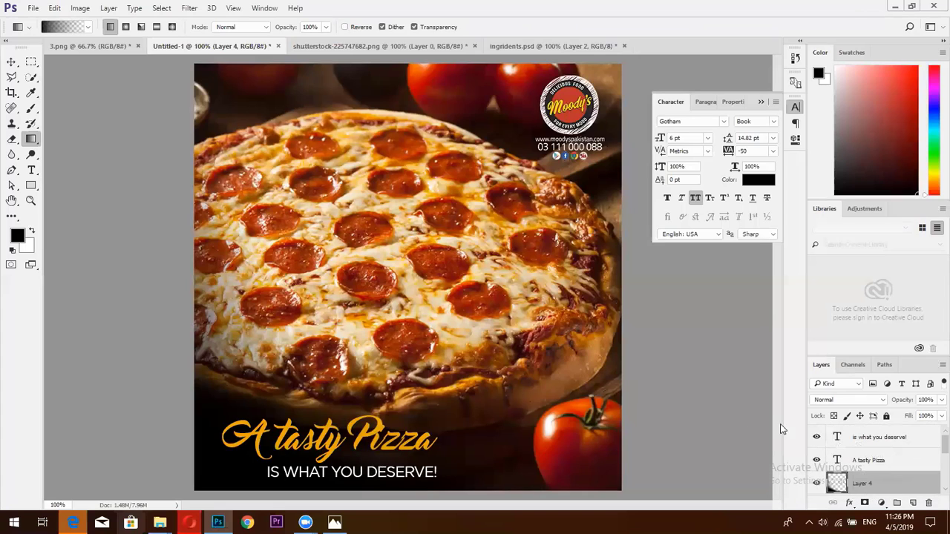
left_click(818, 484)
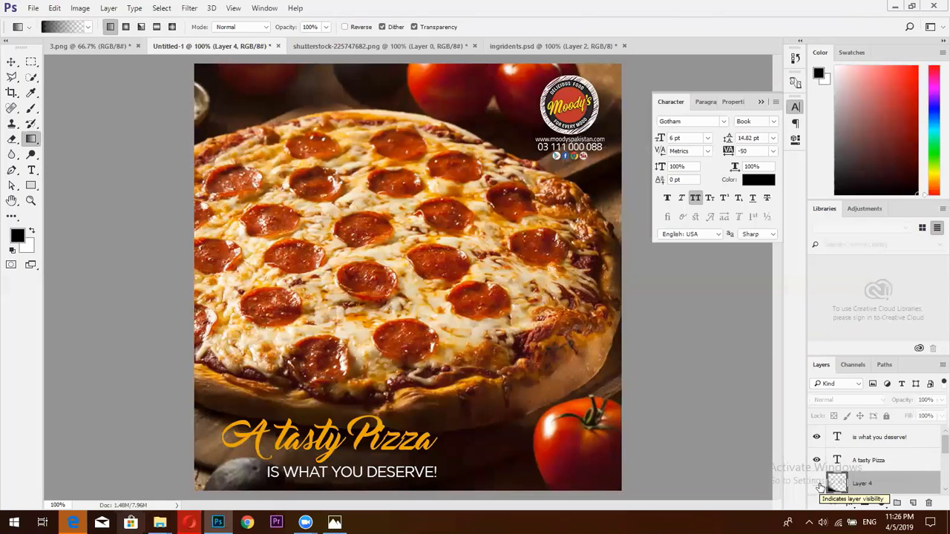
left_click(818, 483)
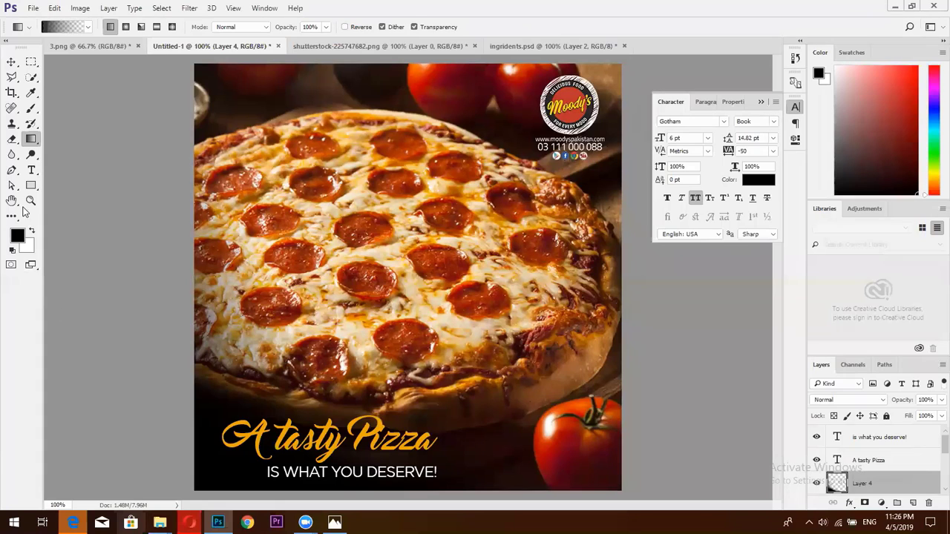
left_click(32, 171)
triple_click(296, 441)
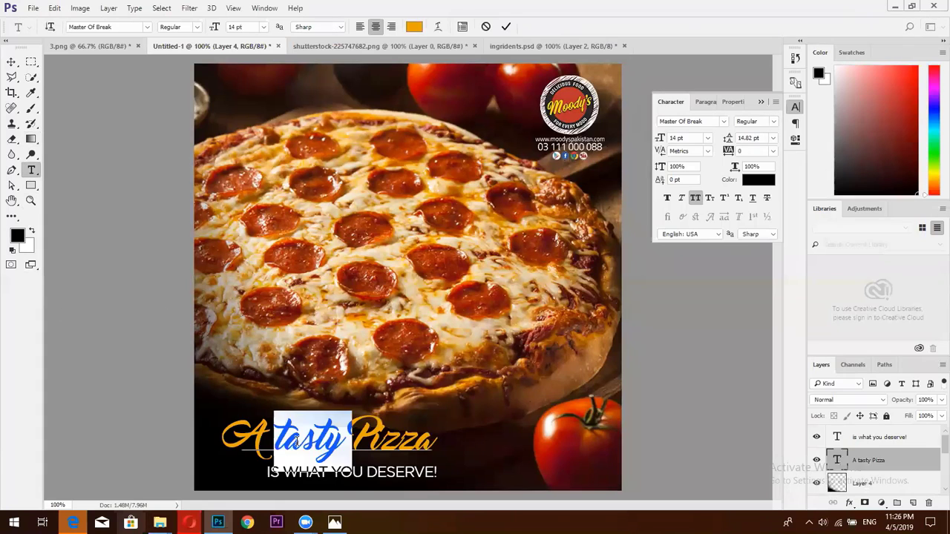
key("ctrl+h")
key("ctrl+h")
key("ctrl+h")
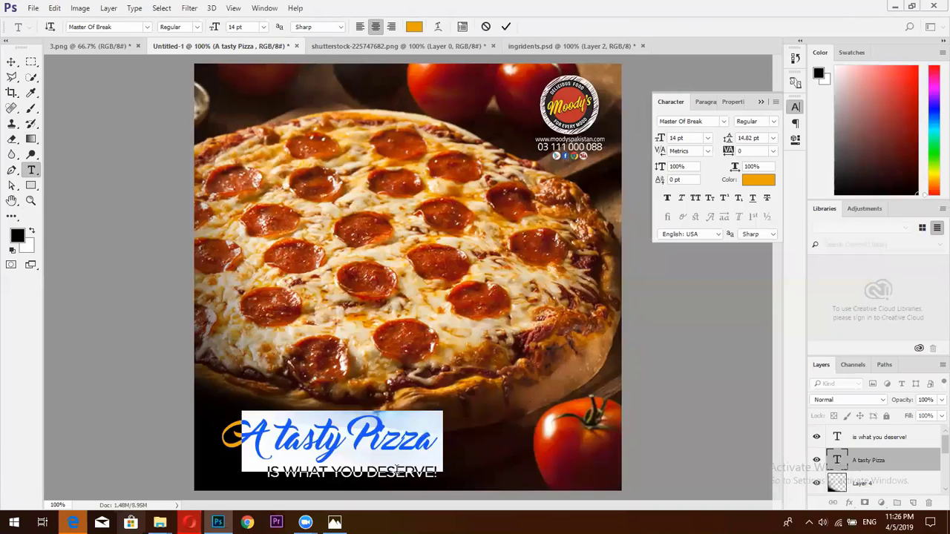
key("ctrl+h")
key("ctrl+Return")
Create a 705 × 705 px rectangle shape from its center over the pizza photo using the Rectangle tool
left_click(31, 185)
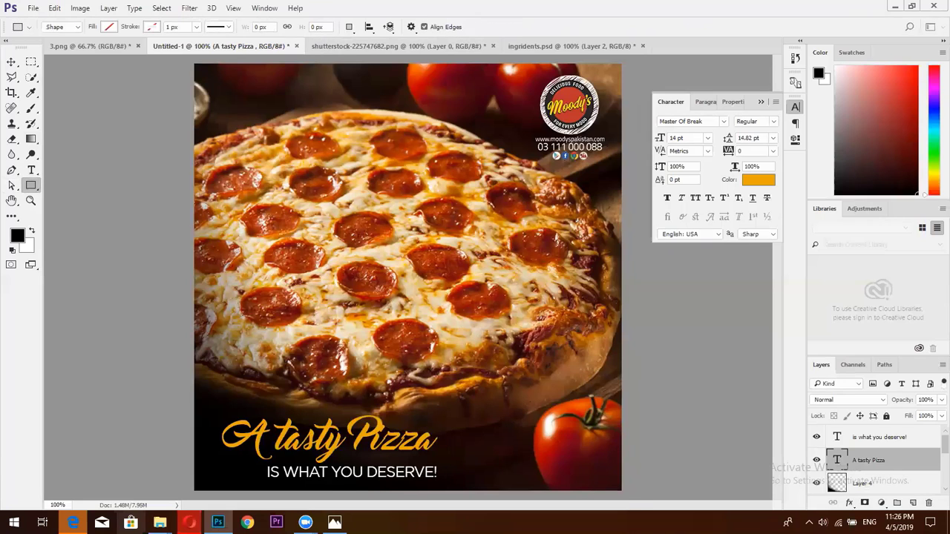
left_click(621, 493)
key("Escape")
left_click_drag(621, 492, 622, 497)
key("ctrl+z")
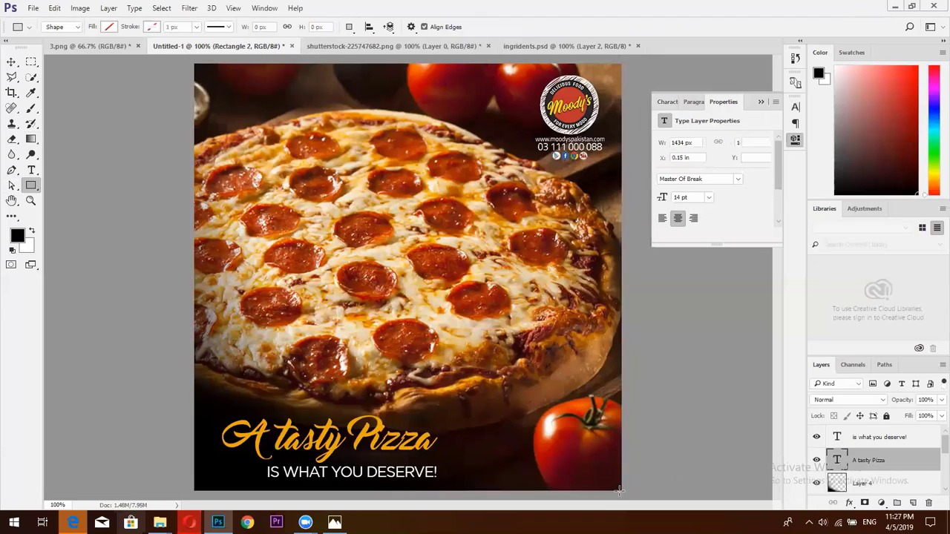
left_click(452, 216)
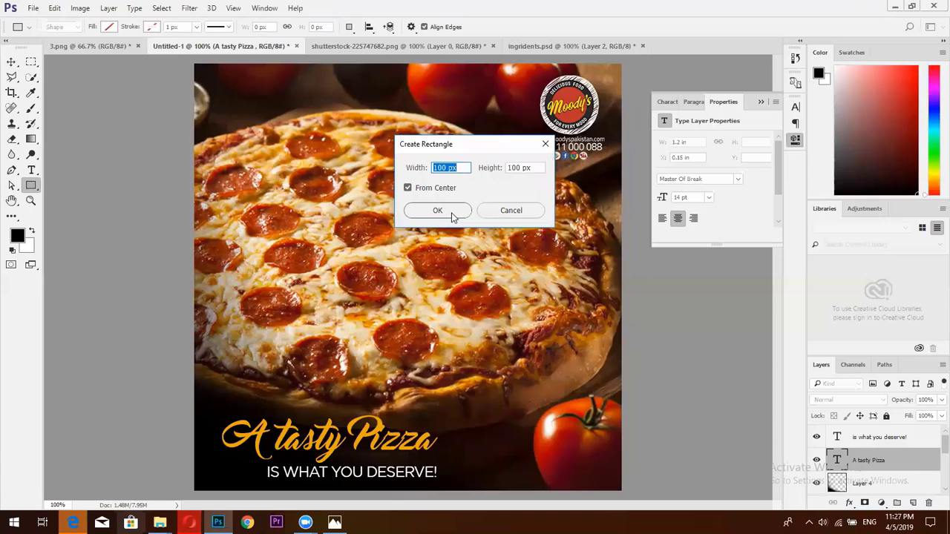
type("705")
left_click_drag(452, 167, 412, 170)
key("Tab")
type("705px")
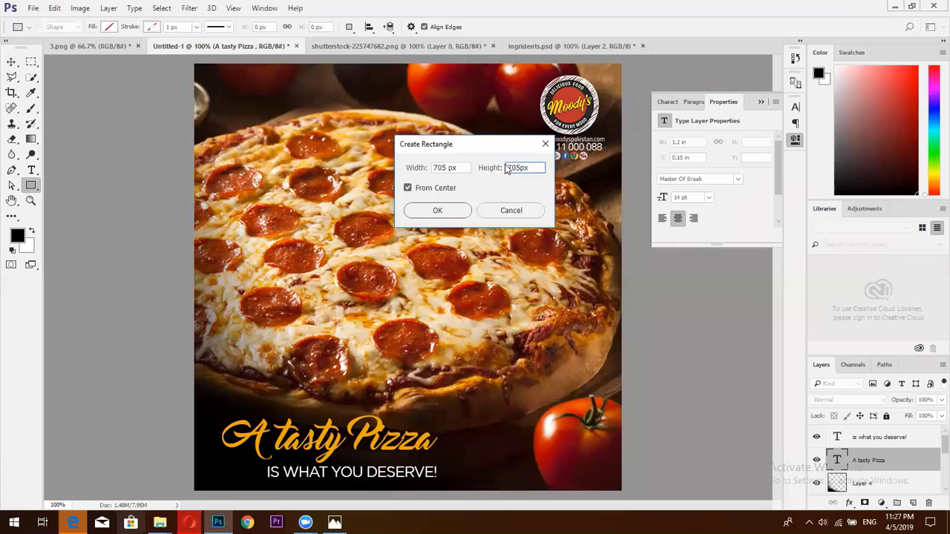
left_click(445, 212)
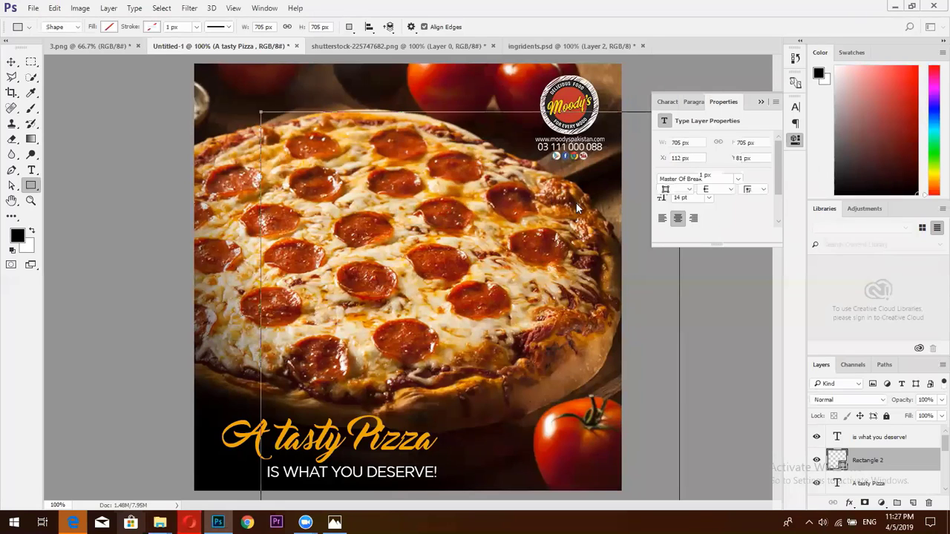
Give the 705 px rectangle a solid white stroke 3 px wide, leaving it without a fill
left_click(637, 178)
left_click(487, 210)
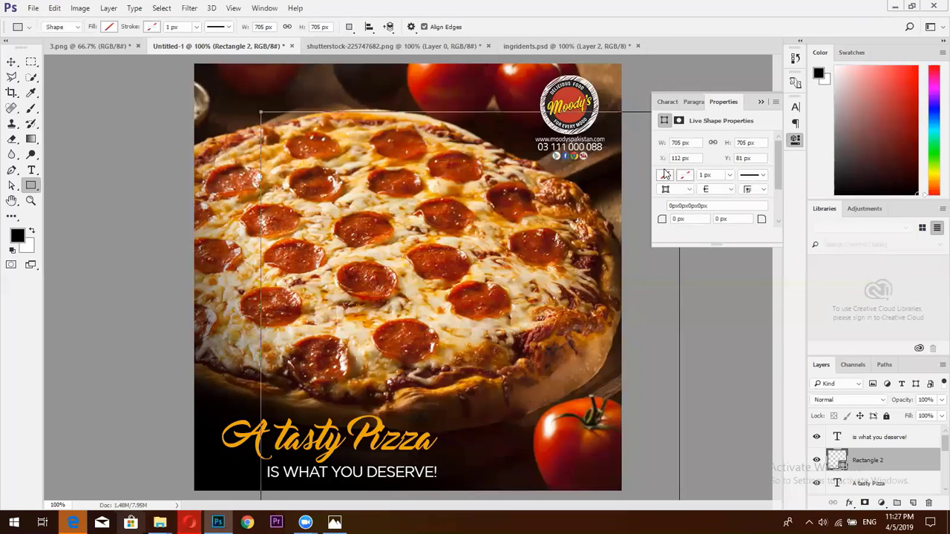
left_click(682, 177)
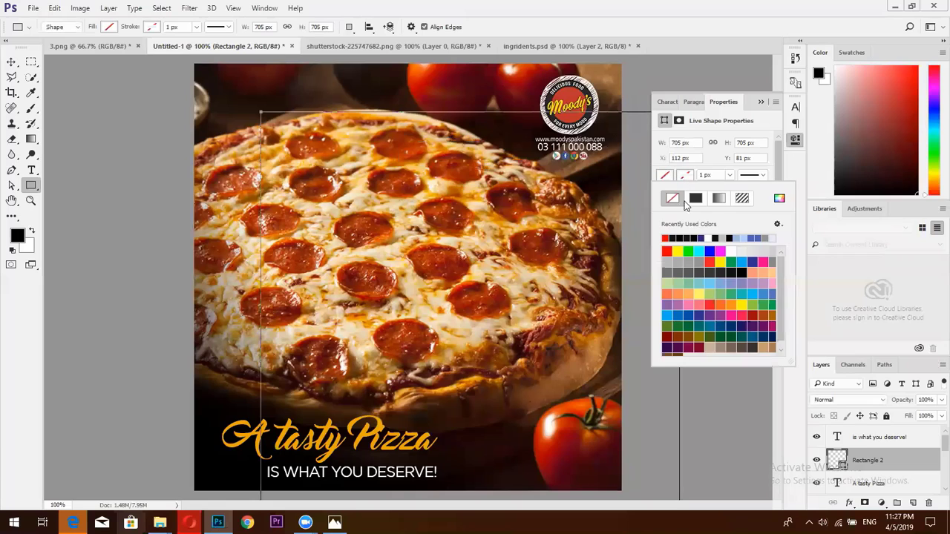
left_click(712, 234)
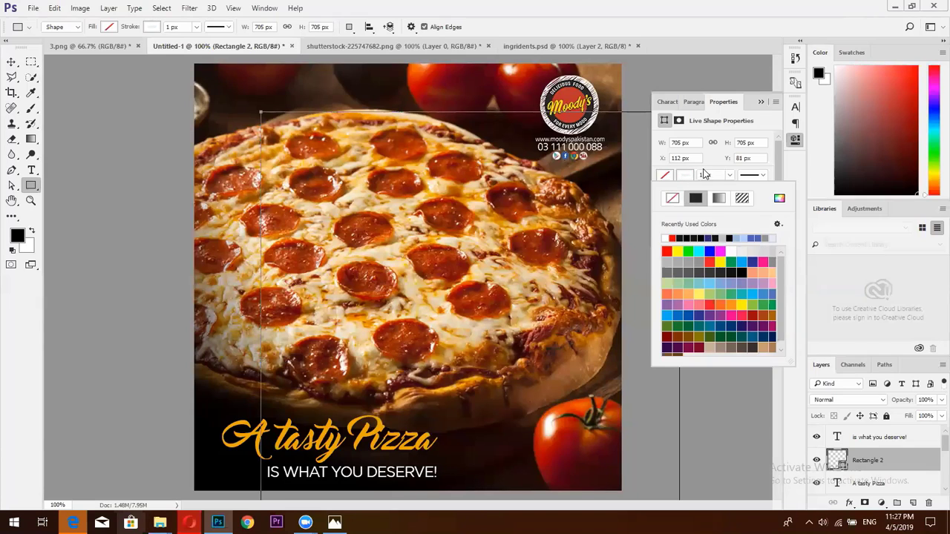
left_click(699, 175)
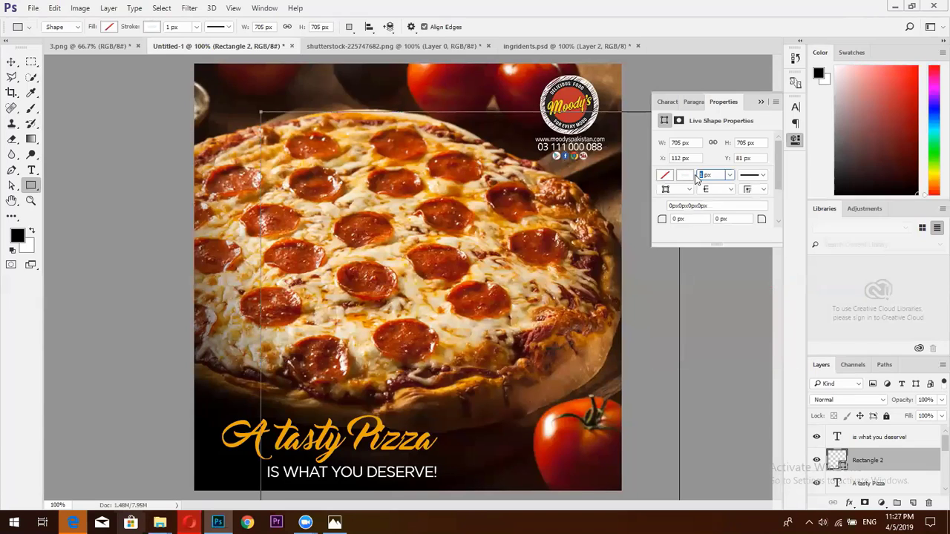
type("3")
key("Return")
Move the white rectangle inside the canvas and nudge it left until it frames the poster with an even margin on all sides
left_click(11, 62)
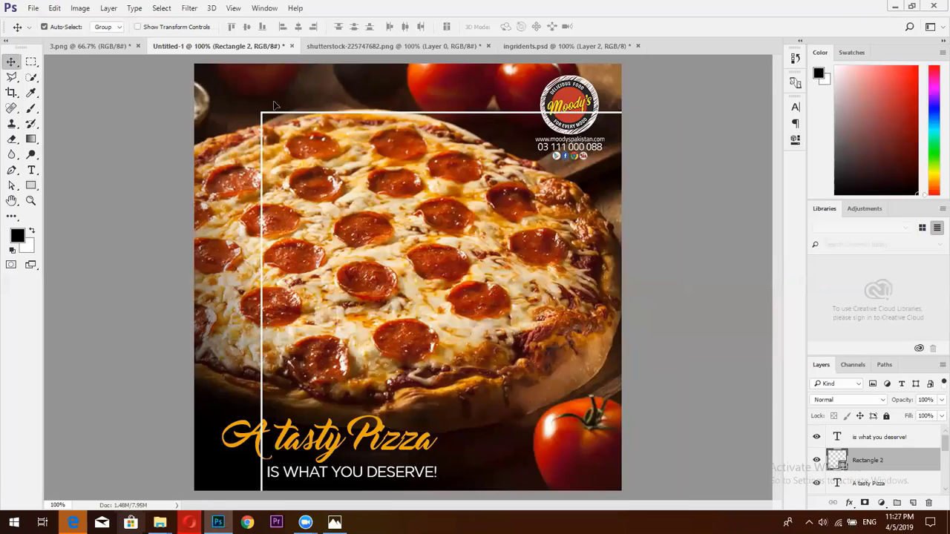
left_click_drag(287, 98, 238, 69)
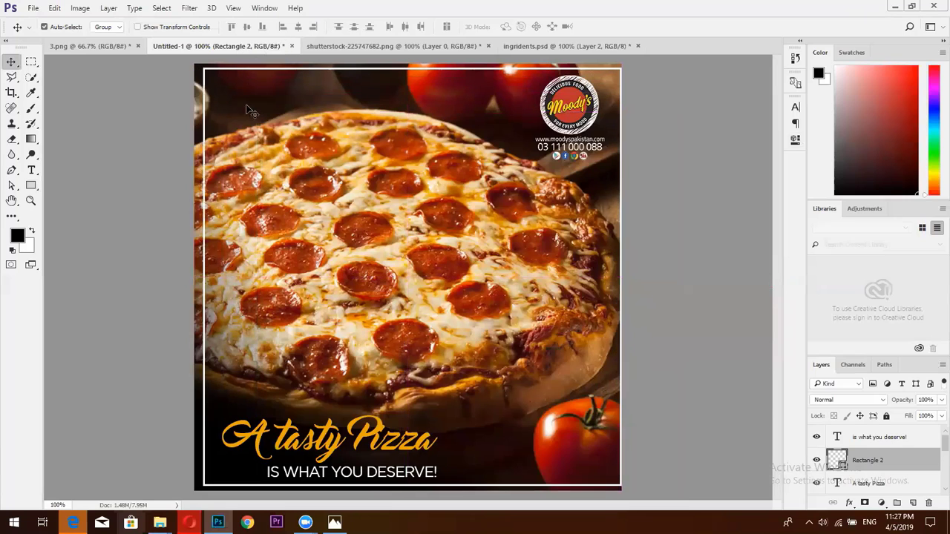
key("Left")
key("Left")
key("Left")
key("Left")
key("Left")
key("Left")
key("Left")
key("Left")
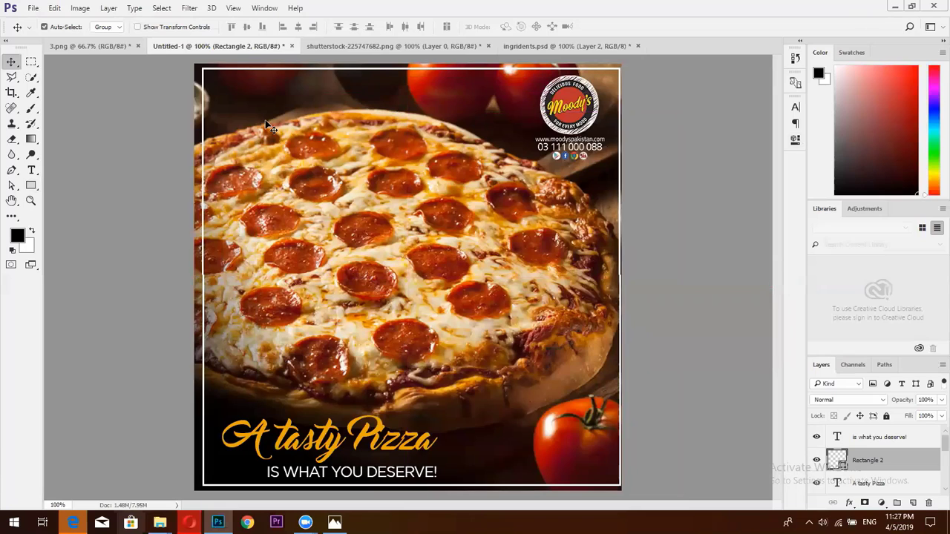
key("Left")
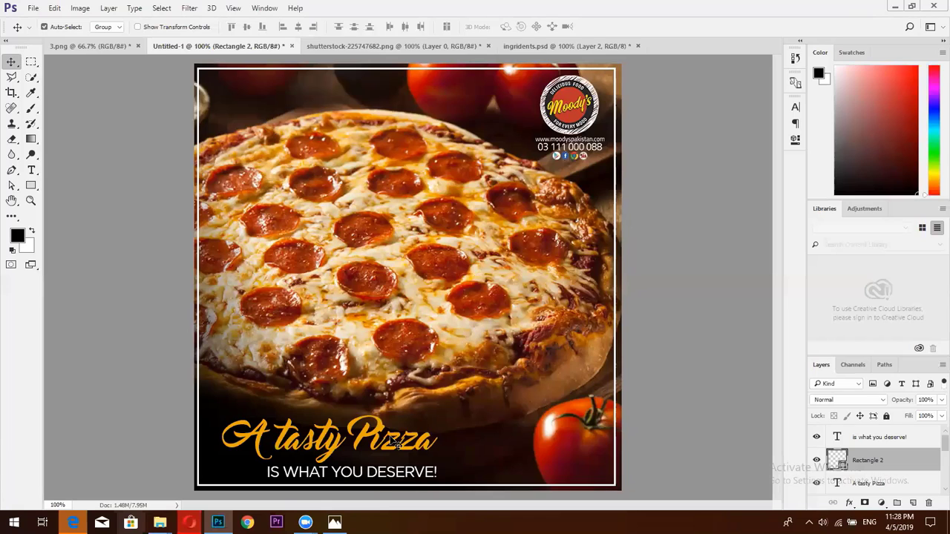
mouse_move(305, 523)
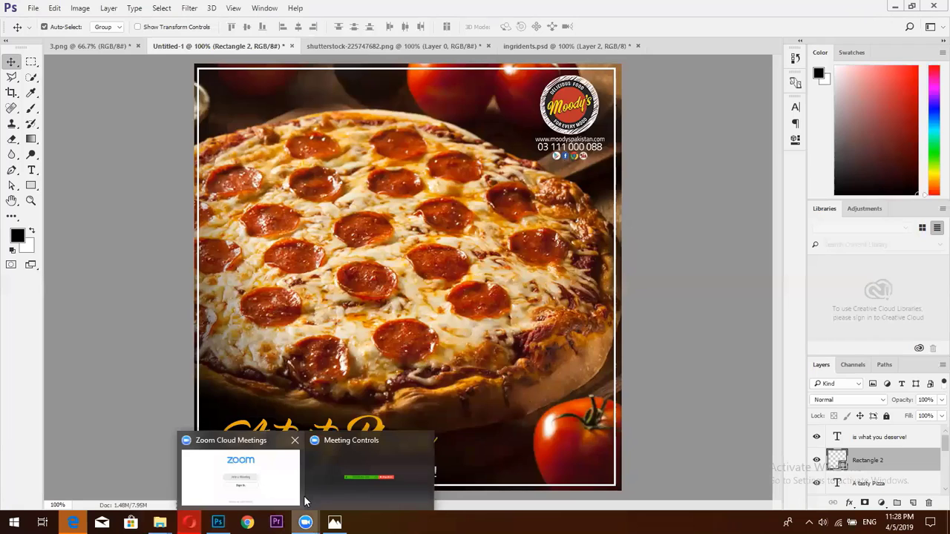
mouse_move(365, 465)
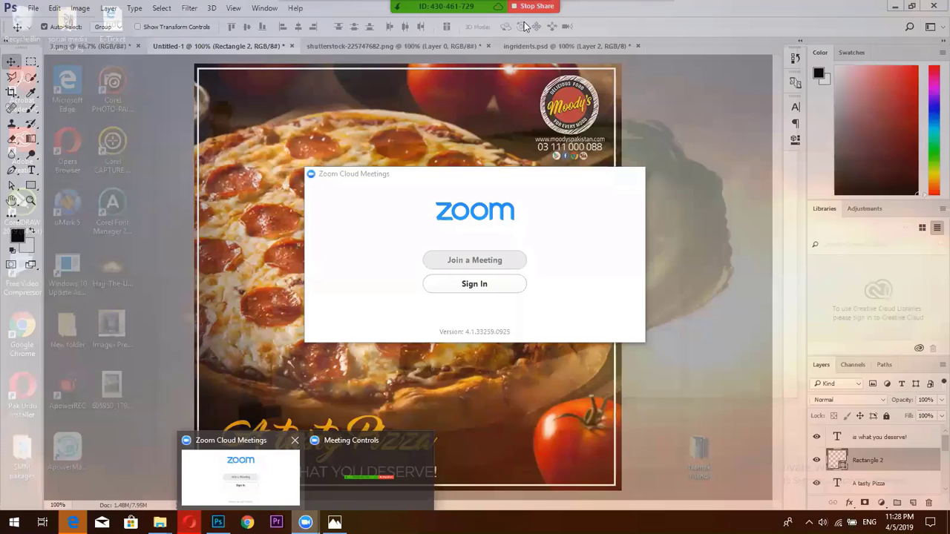
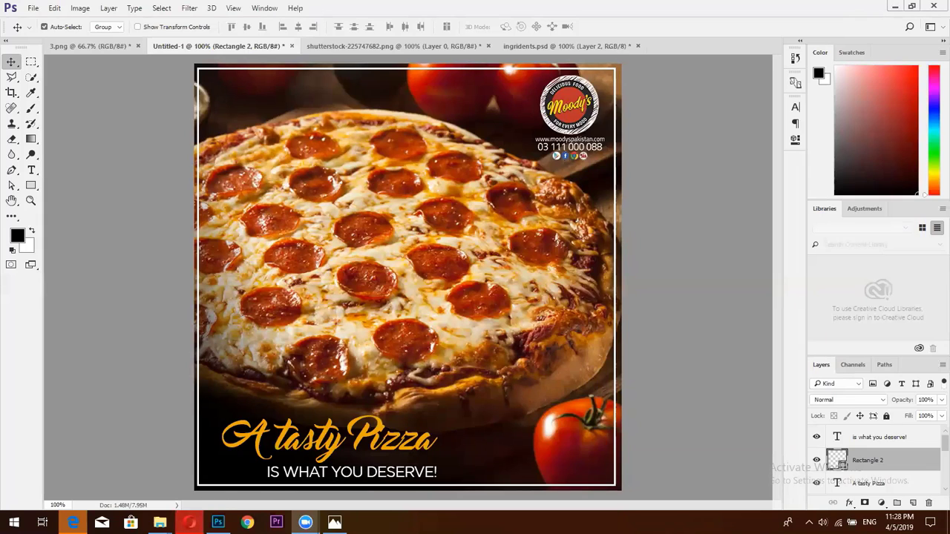
Switch to Chrome, search Google for fiverr and open the official Fiverr site
key("alt+Tab")
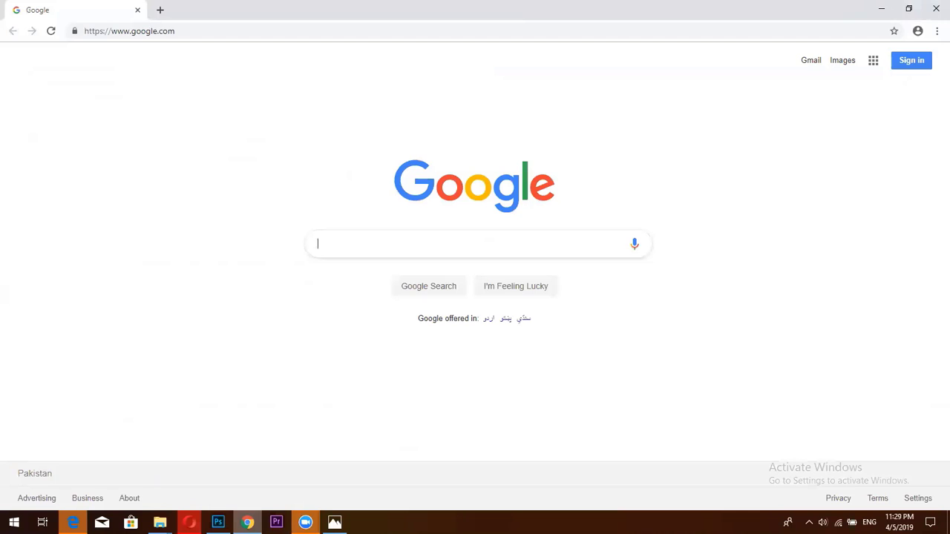
left_click(219, 34)
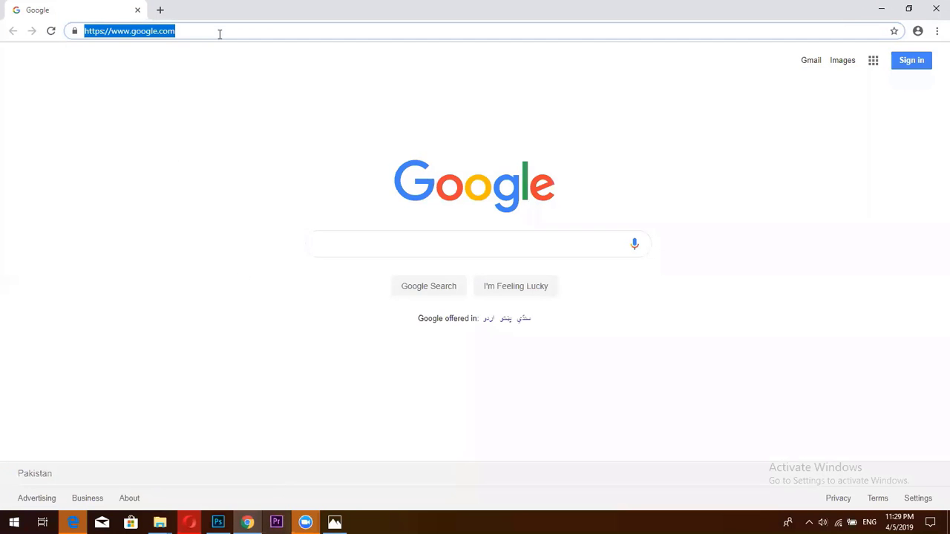
type("fivee")
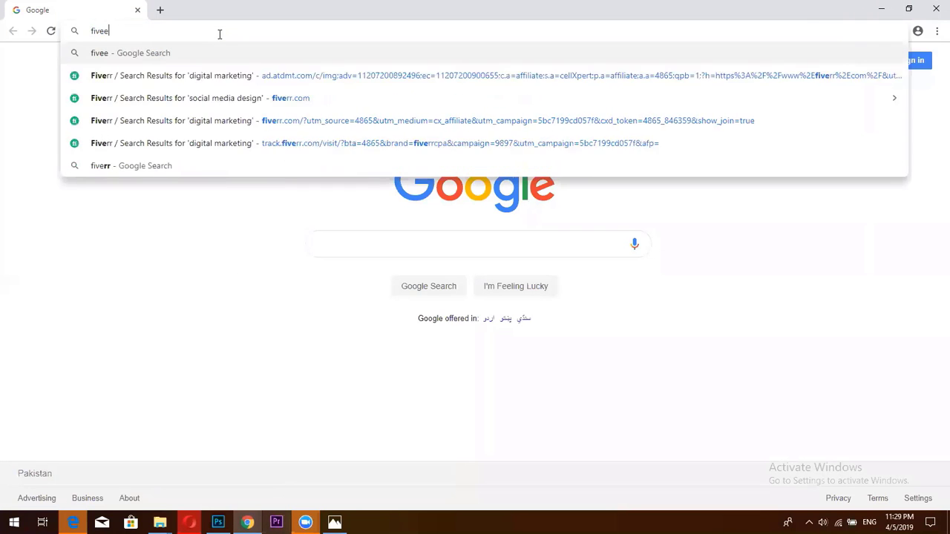
left_click(148, 81)
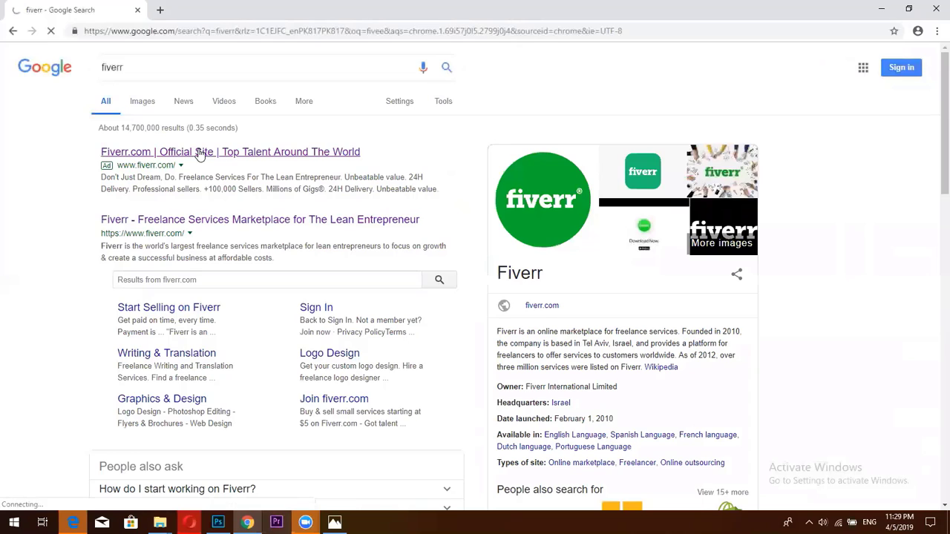
left_click(199, 152)
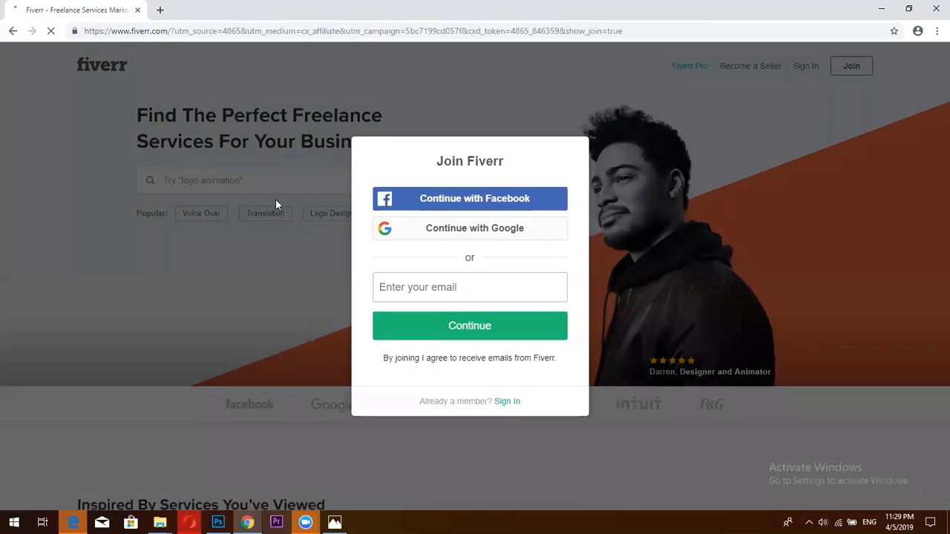
Dismiss the Join Fiverr pop-up and search the site's services for "social media design"
left_click(253, 181)
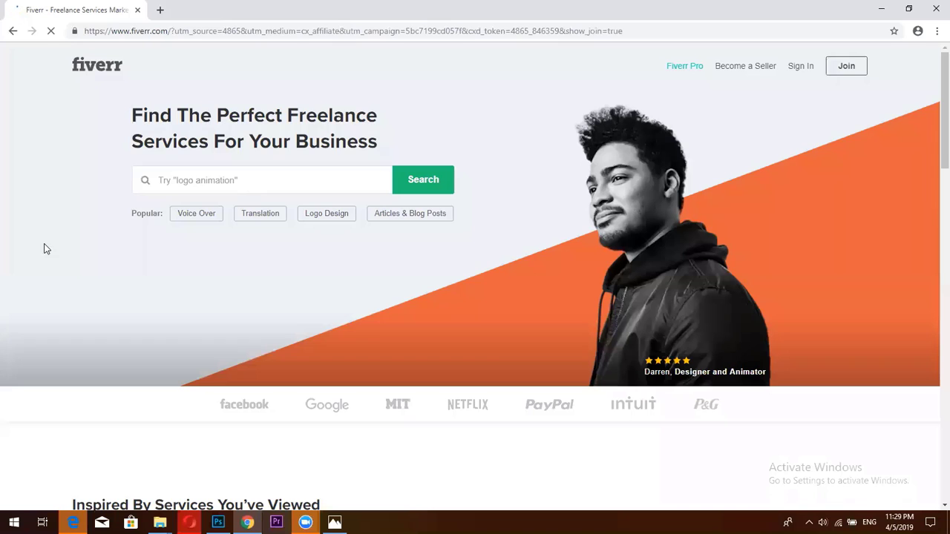
left_click(197, 174)
type("s")
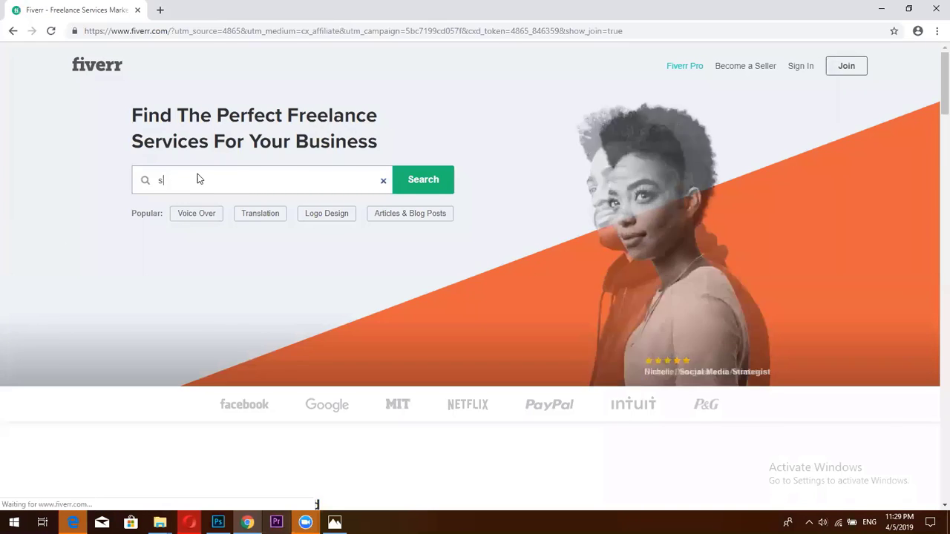
type("ocia")
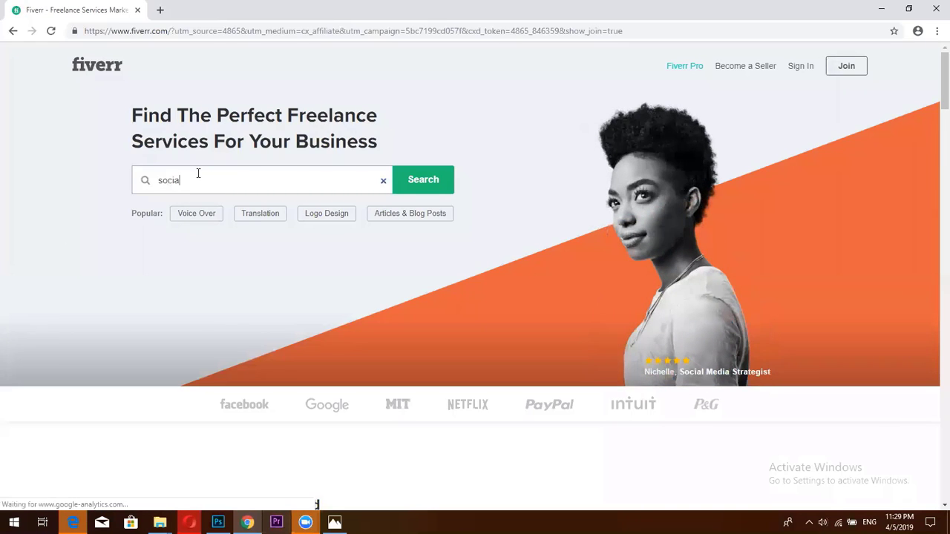
type("l media")
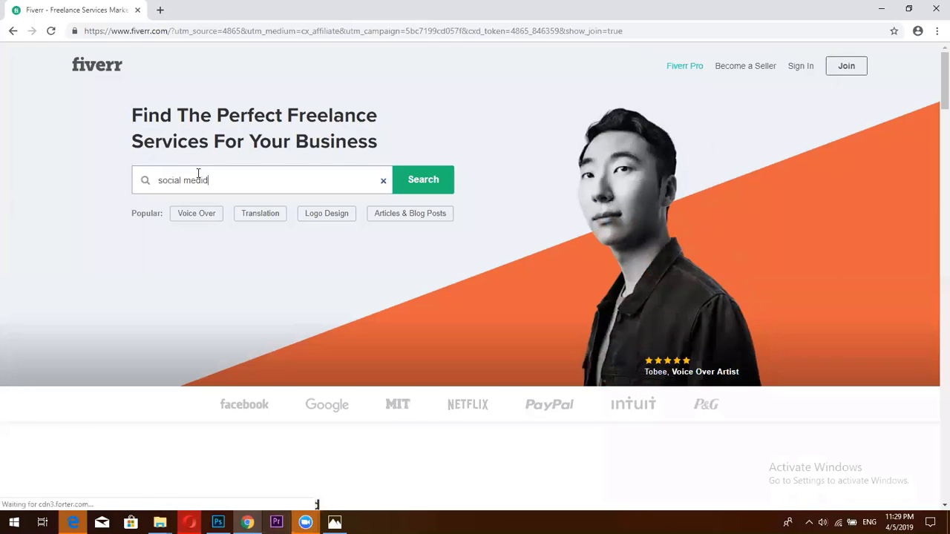
key("BackSpace")
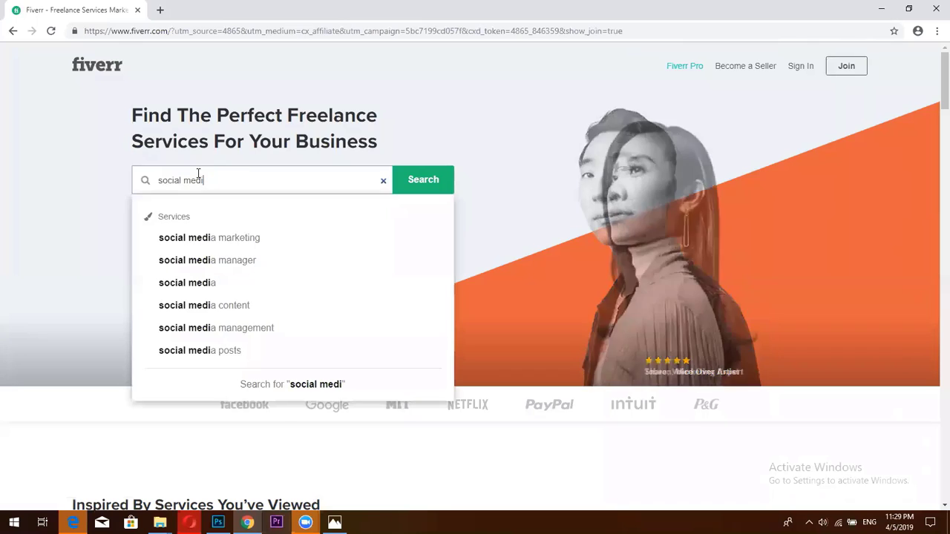
type("a")
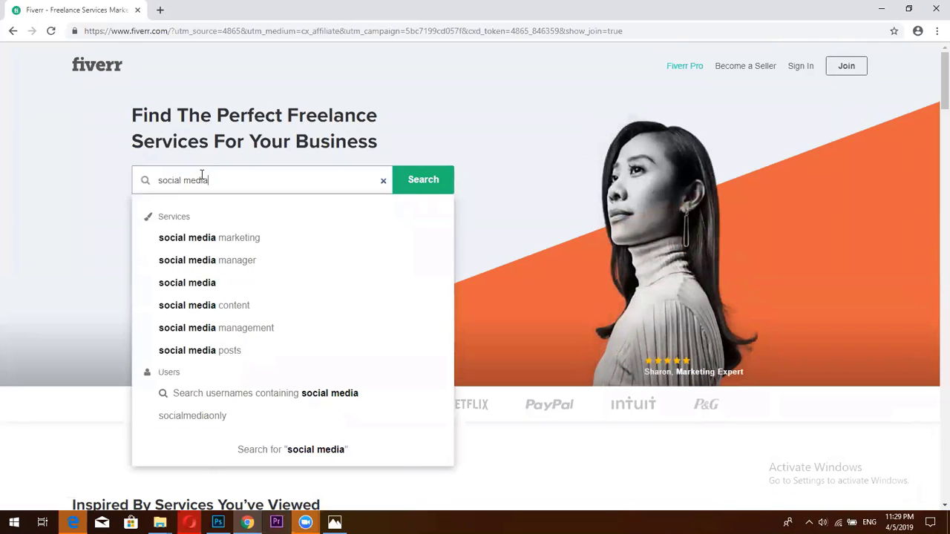
type(" design")
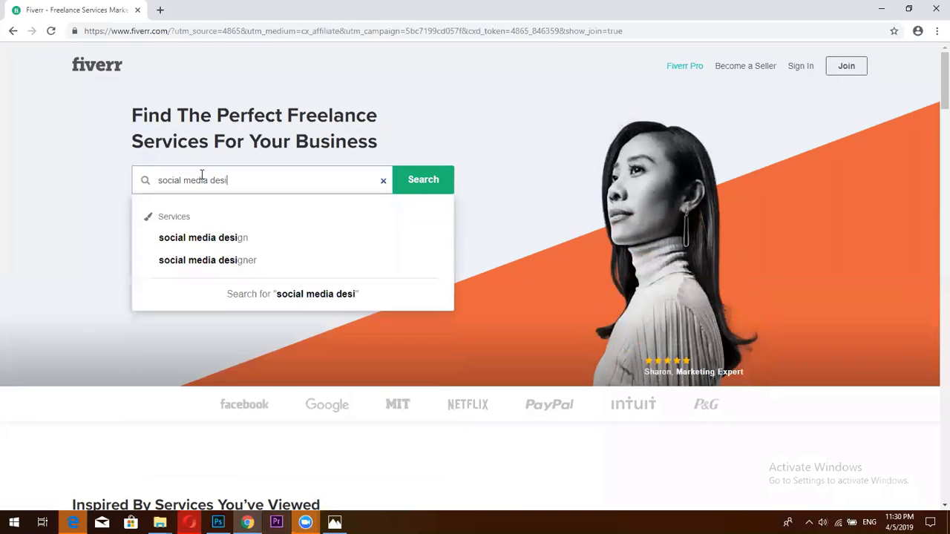
left_click(250, 238)
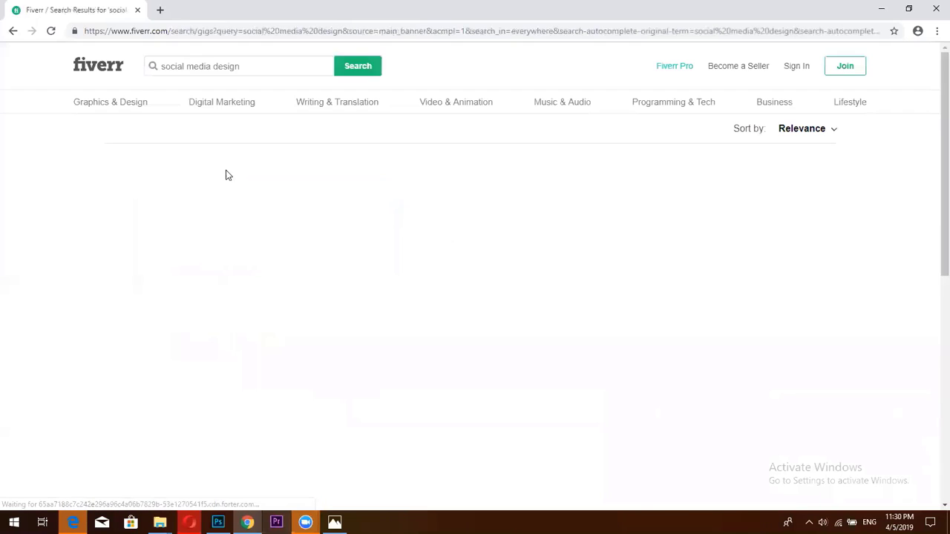
Open the Social Media Design category under Graphics & Design
mouse_move(125, 110)
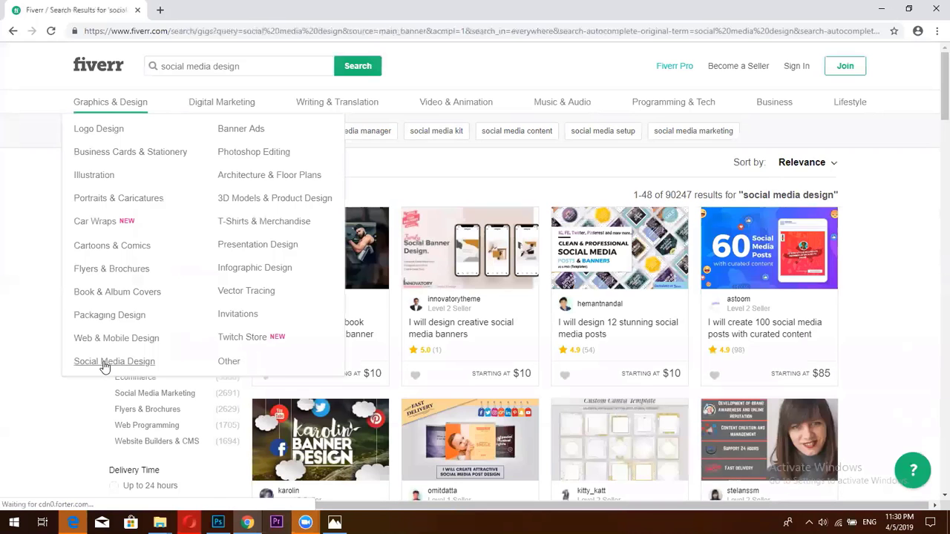
left_click(104, 362)
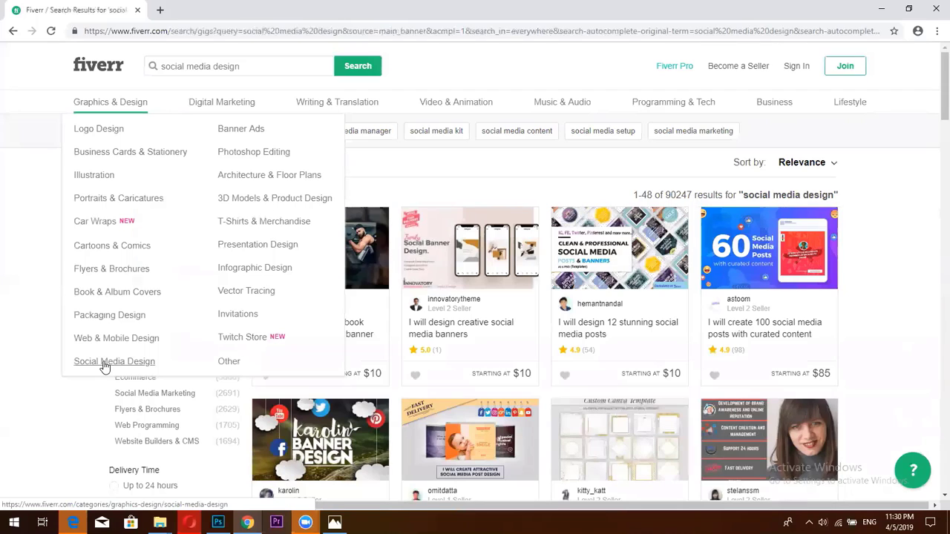
left_click(104, 364)
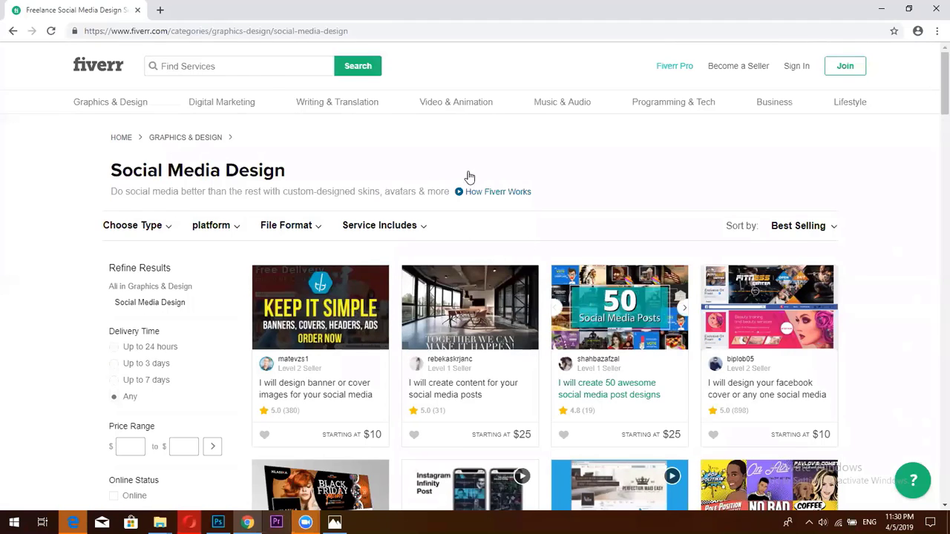
Browse the Social Media Design gigs, examining their sample designs, seller ratings and starting prices
scroll(469, 178, "down", 3)
scroll(538, 198, "up", 1)
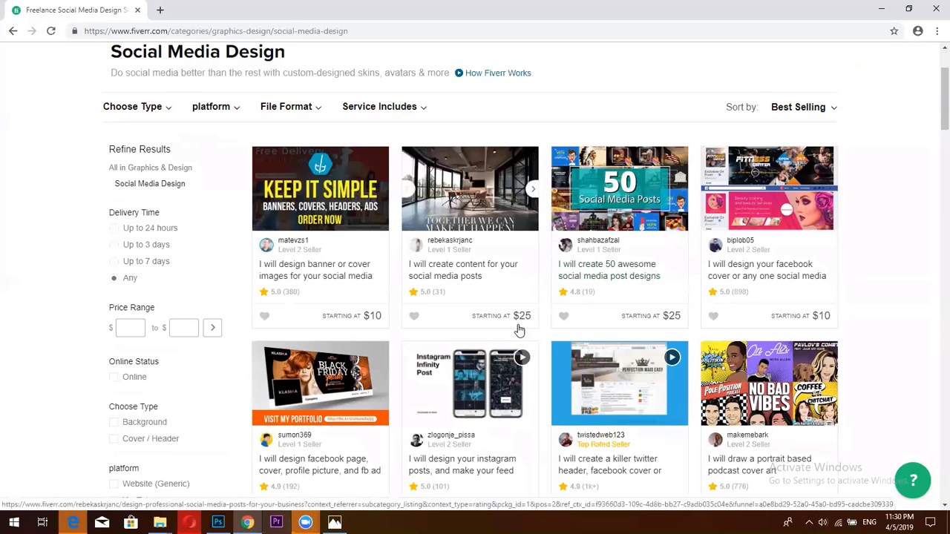
scroll(519, 330, "down", 1)
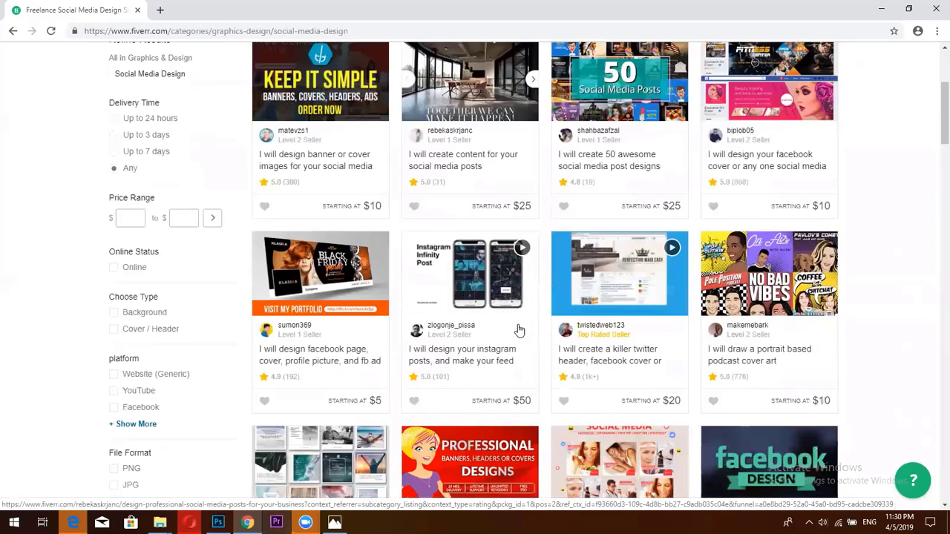
scroll(519, 330, "down", 1)
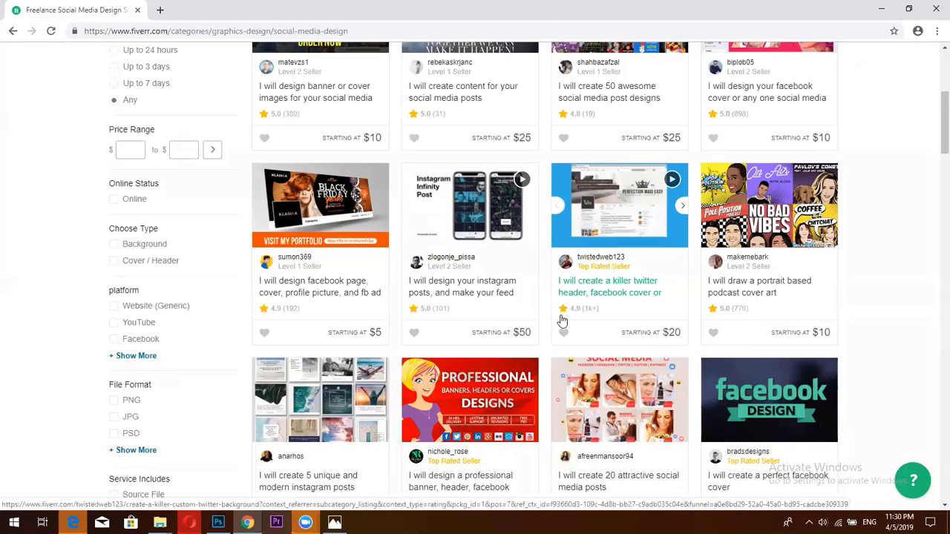
scroll(460, 349, "down", 1)
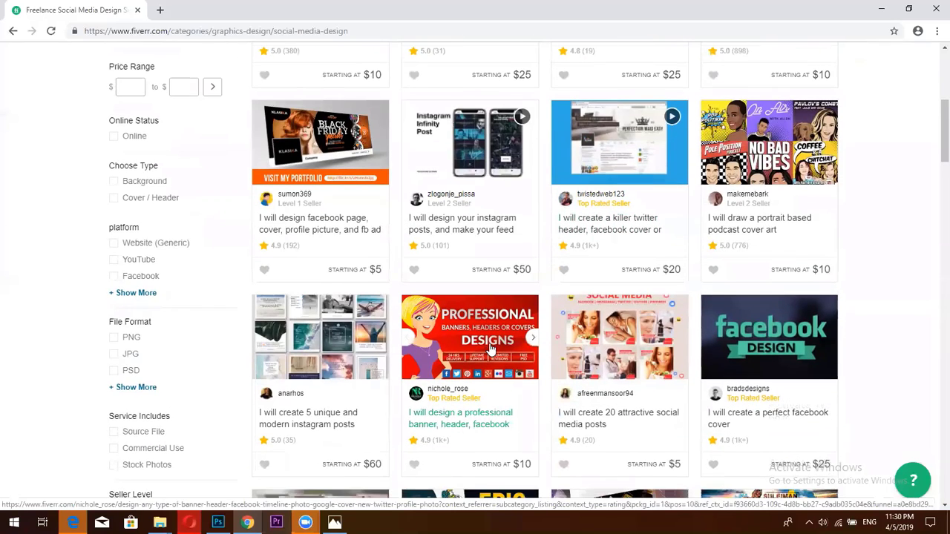
scroll(490, 349, "down", 2)
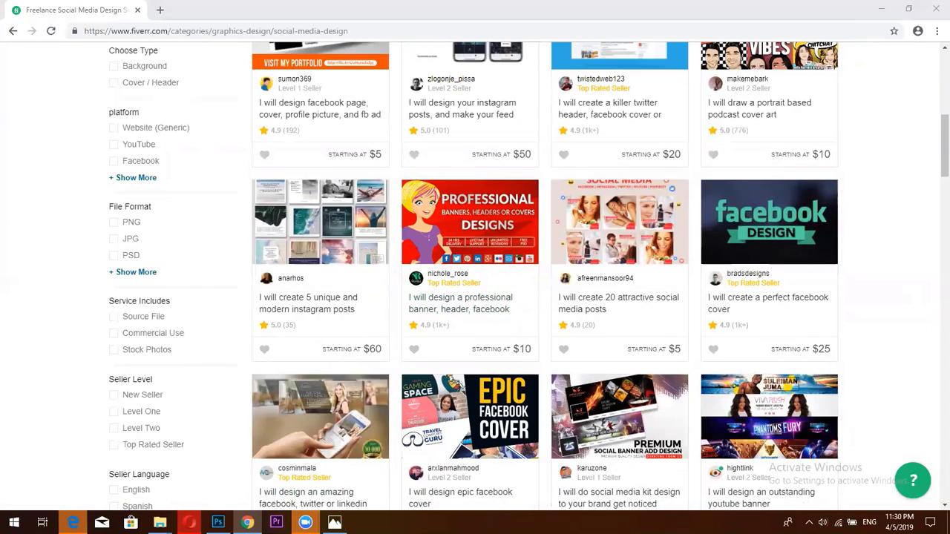
mouse_move(305, 522)
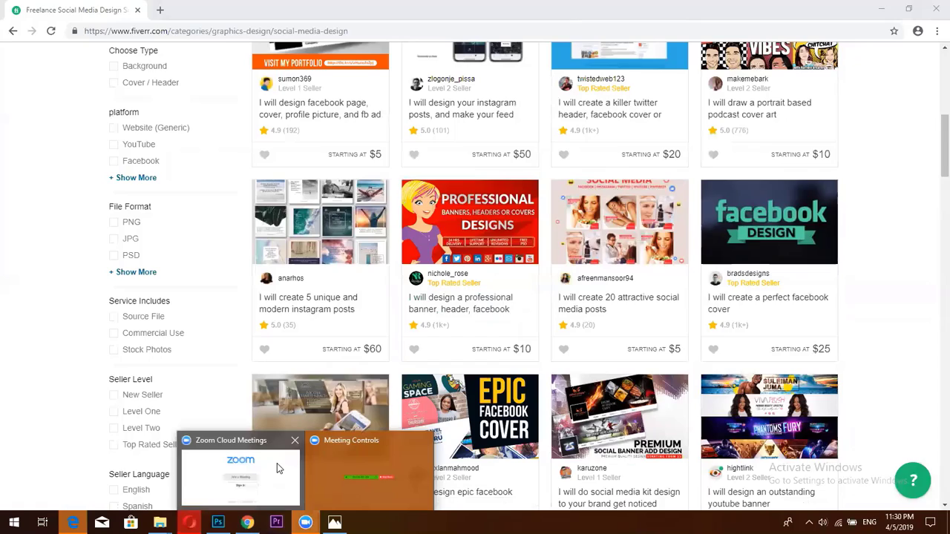
mouse_move(276, 463)
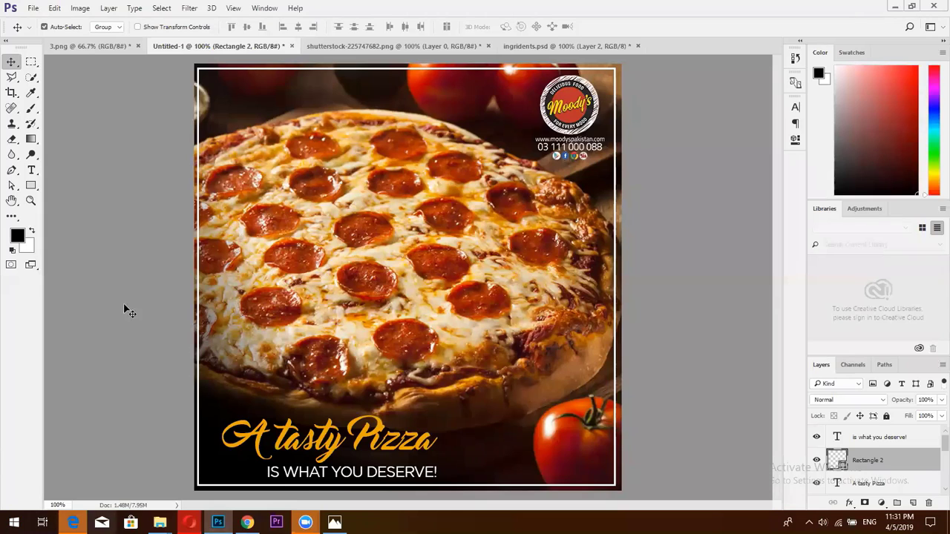
In ingridents.psd, draw a rectangle shape about 294 × 266 px over the poster's upper-left area with the Rectangle tool
left_click(33, 184)
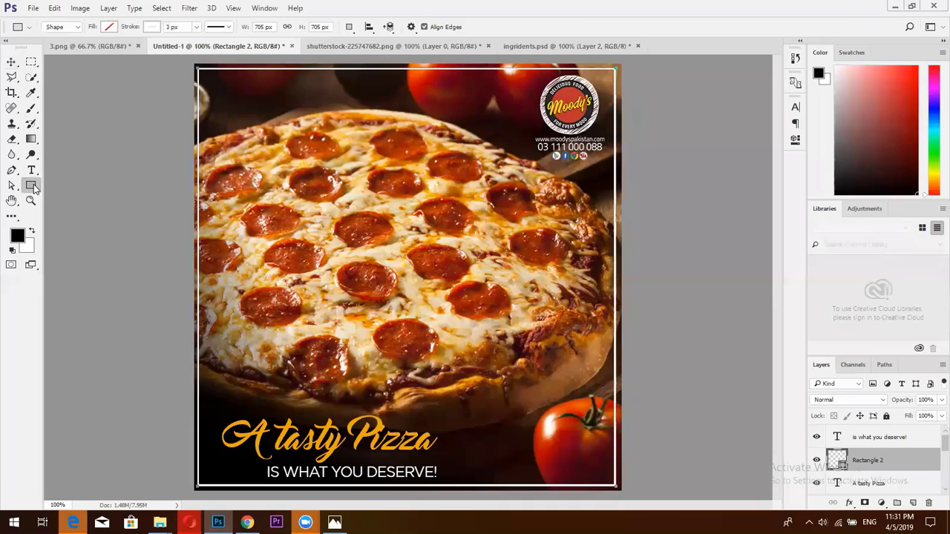
right_click(33, 184)
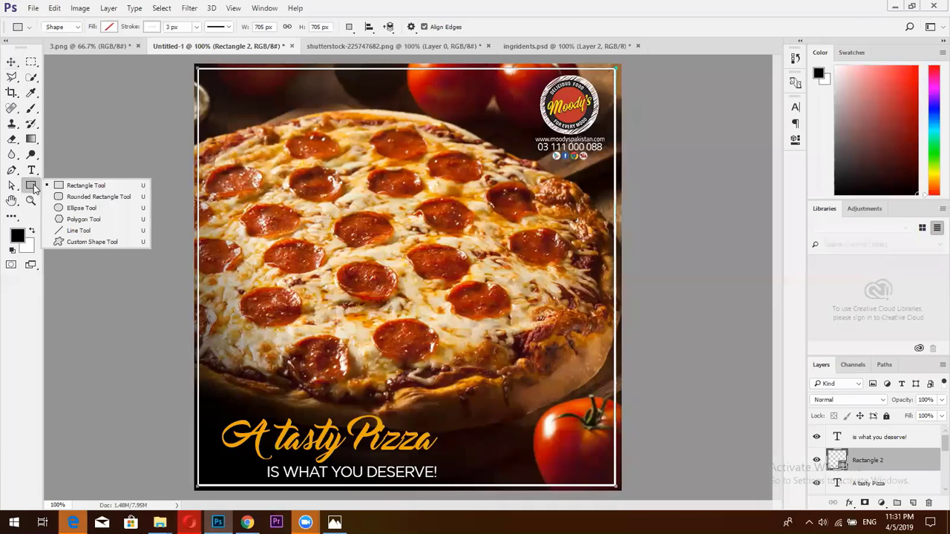
left_click(71, 185)
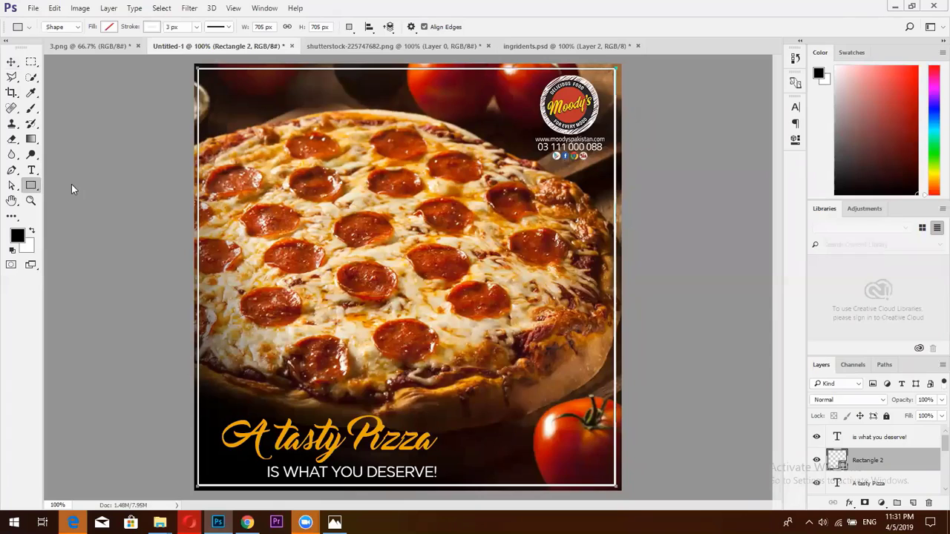
right_click(33, 190)
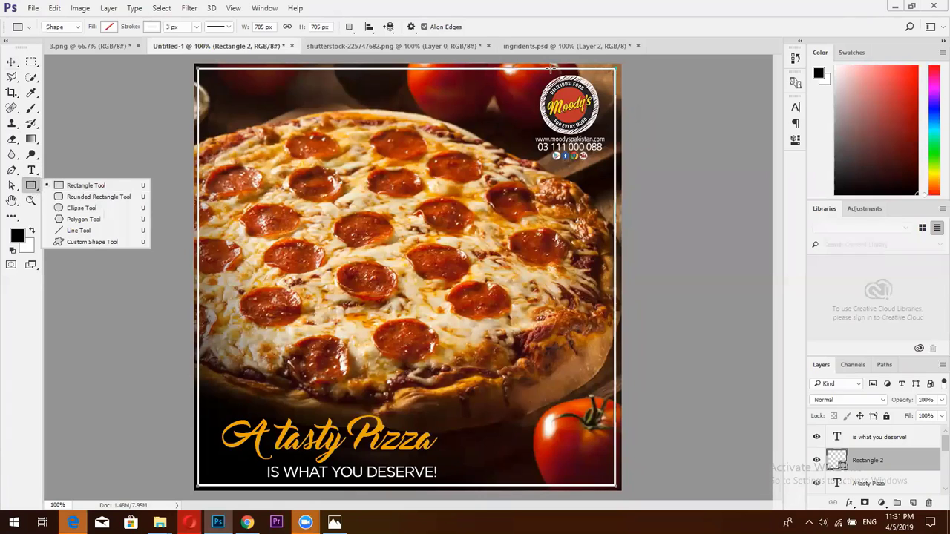
left_click(552, 46)
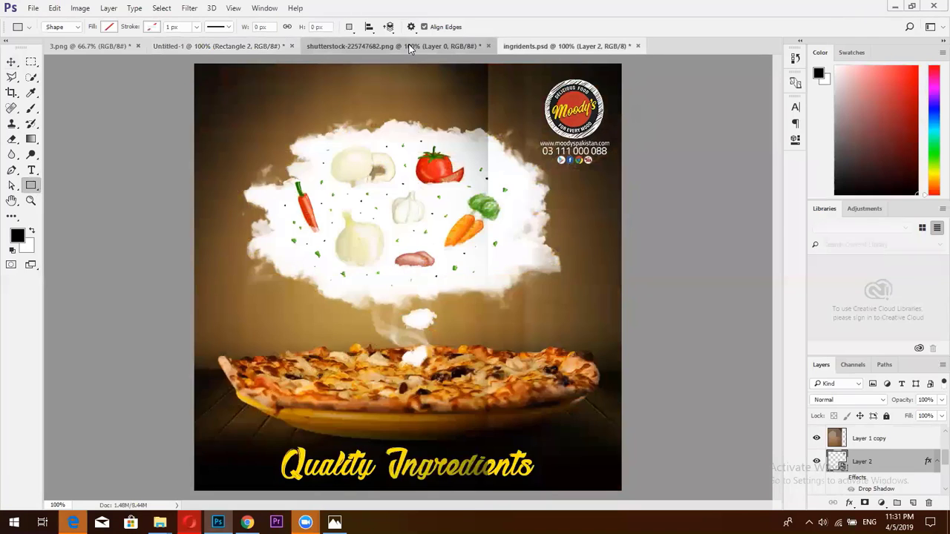
left_click(393, 46)
left_click(597, 46)
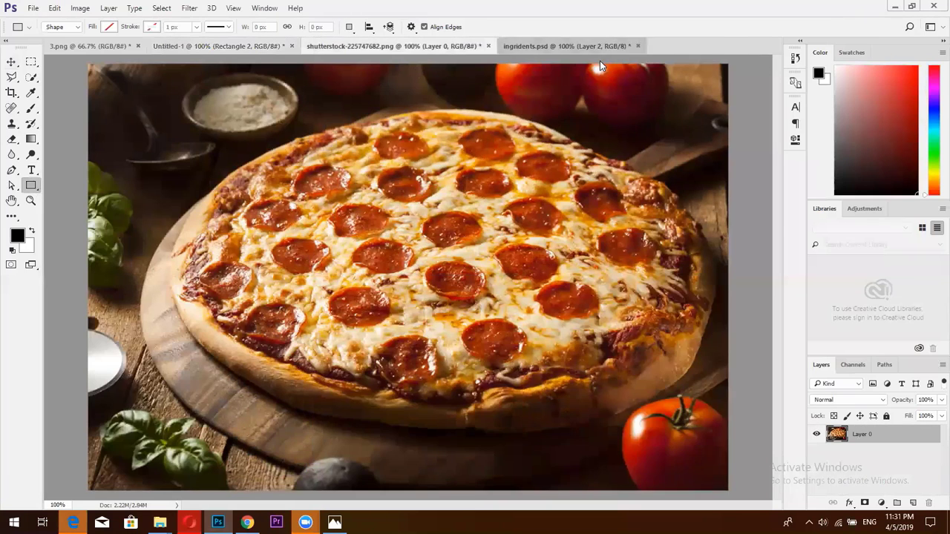
left_click_drag(396, 223, 399, 231)
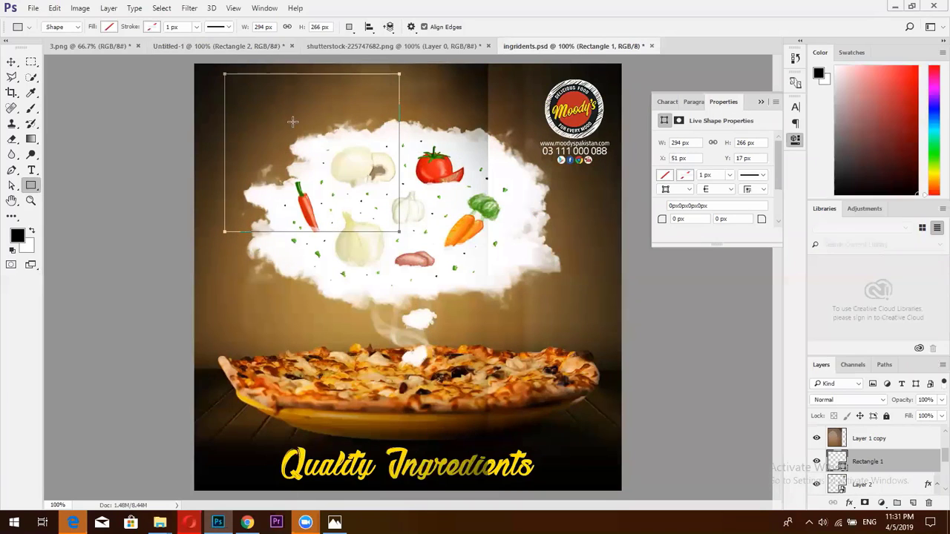
Give the new rectangle a solid blue fill and a solid black stroke
left_click(109, 27)
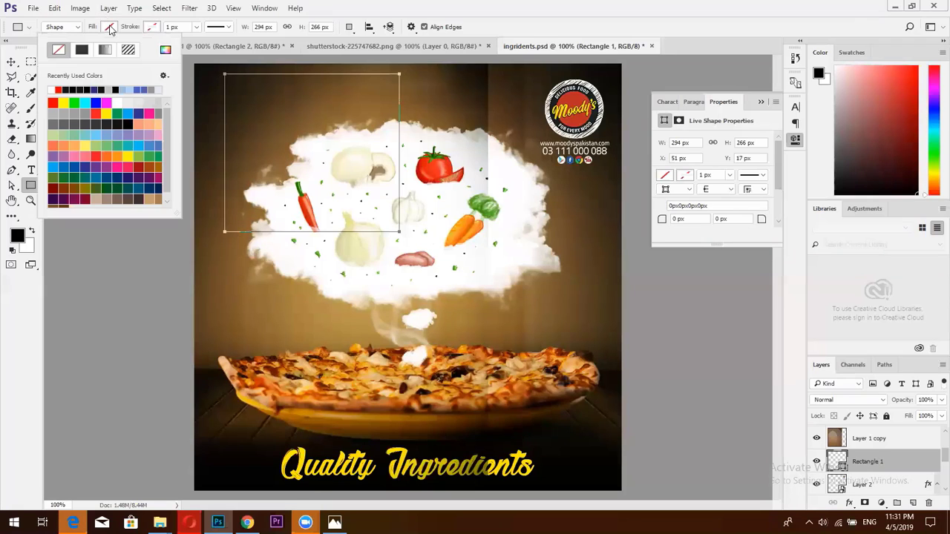
left_click(96, 102)
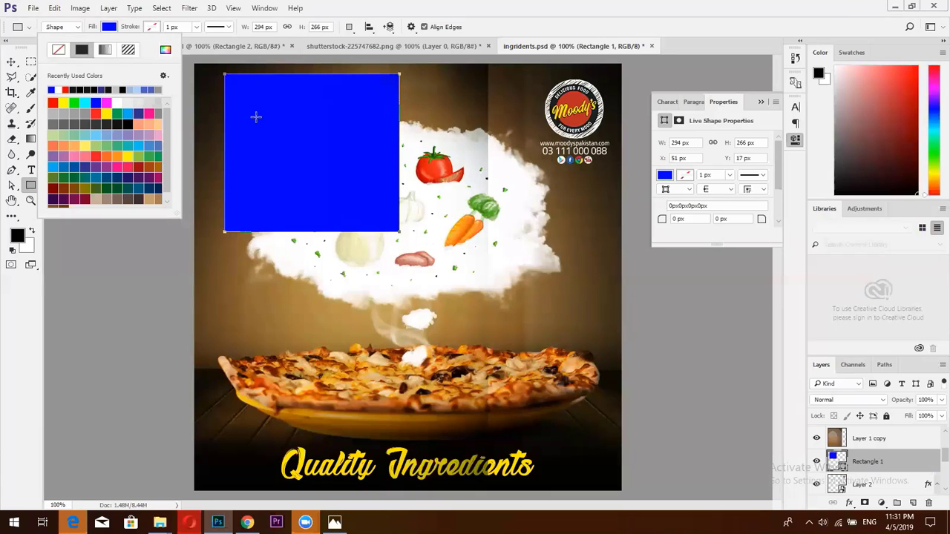
left_click(153, 34)
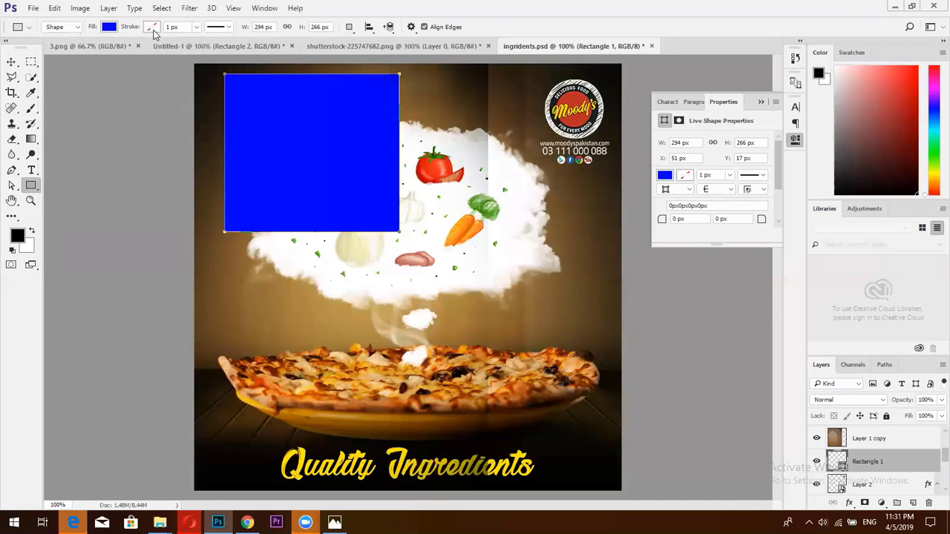
left_click(153, 30)
left_click(141, 89)
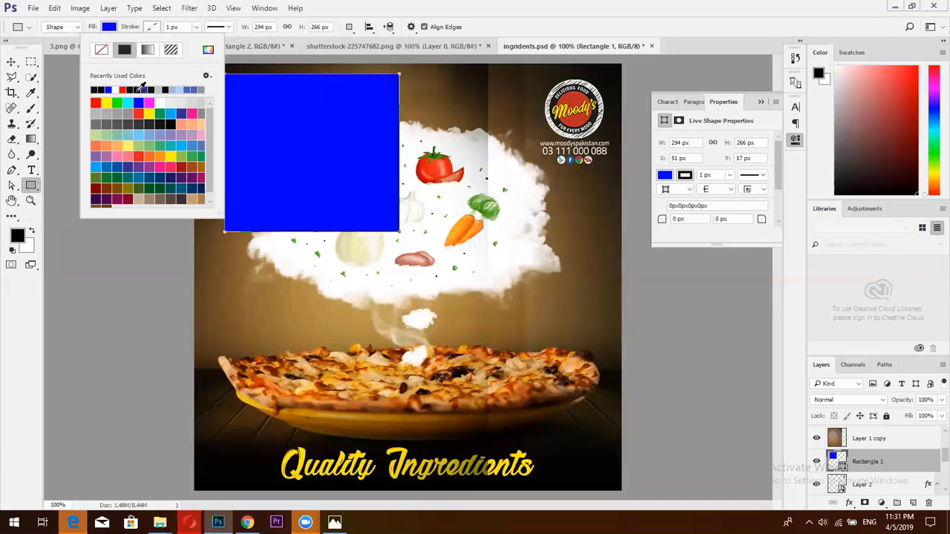
left_click(154, 27)
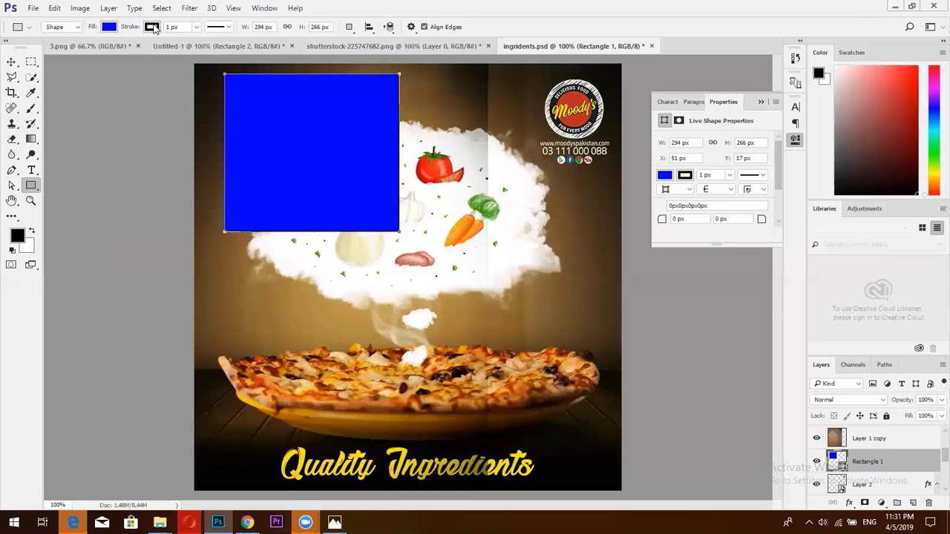
Increase the rectangle's solid black stroke width to about 21 px
left_click(226, 28)
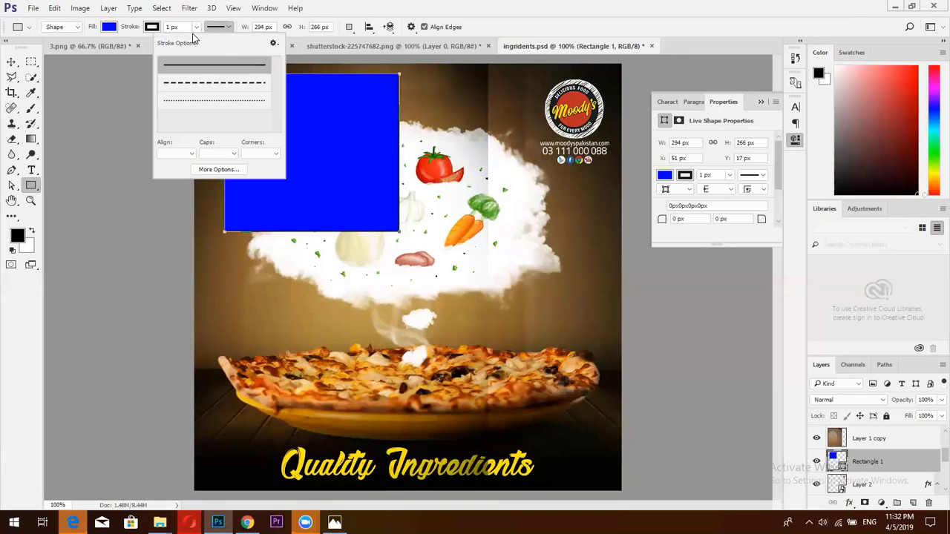
left_click(195, 27)
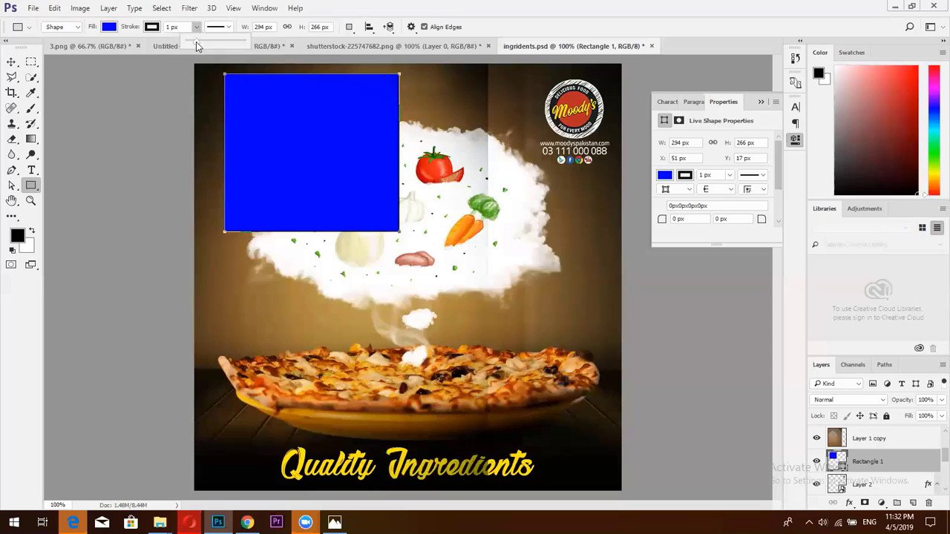
left_click_drag(196, 42, 204, 42)
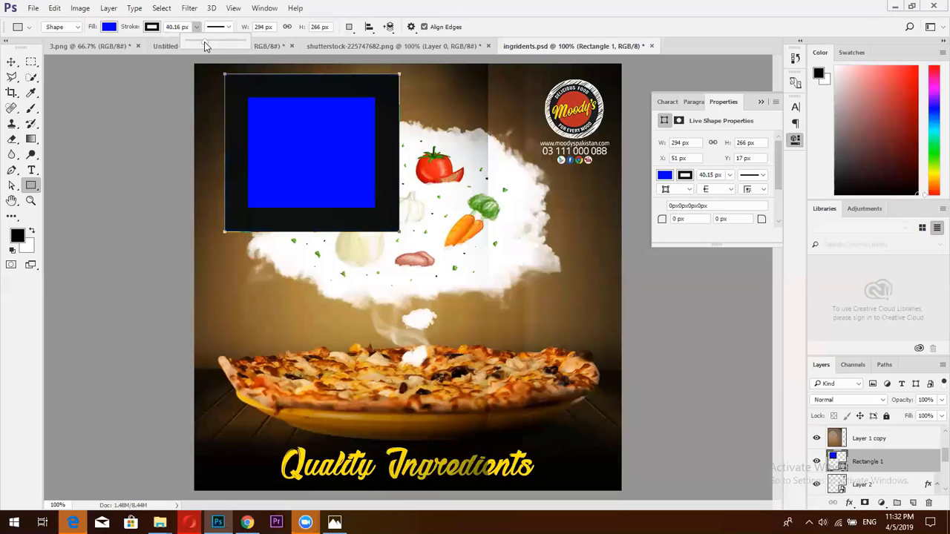
Remove the rectangle's fill so only its black stroke remains, and return to the Untitled-1 document
left_click(109, 27)
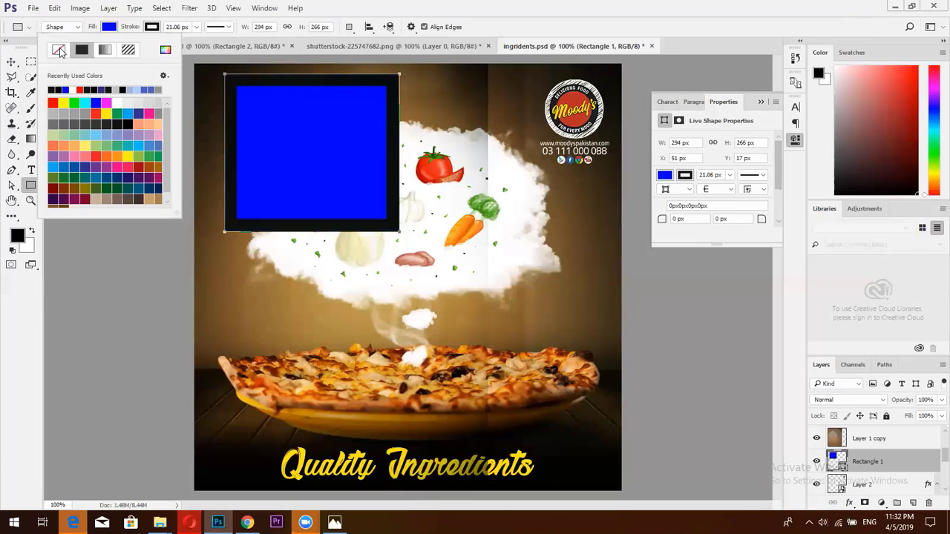
left_click(59, 51)
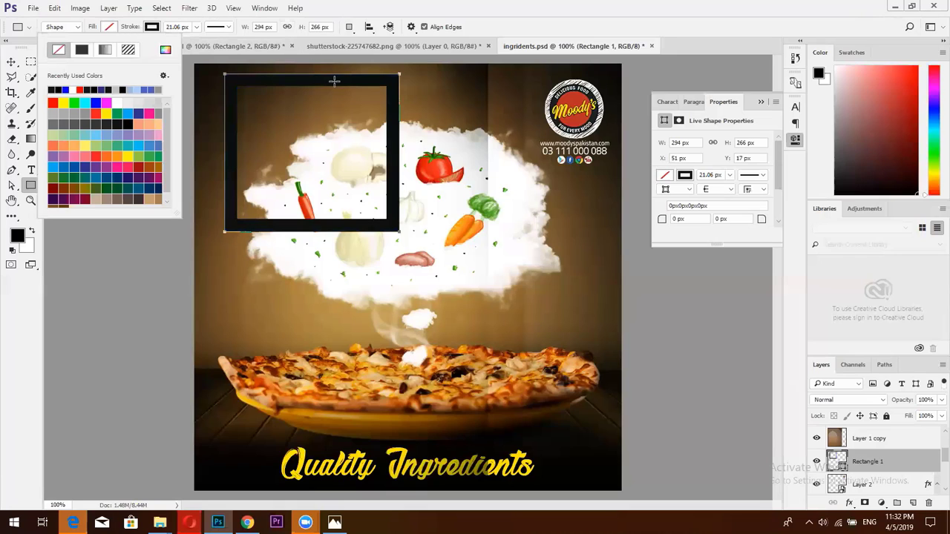
key("Escape")
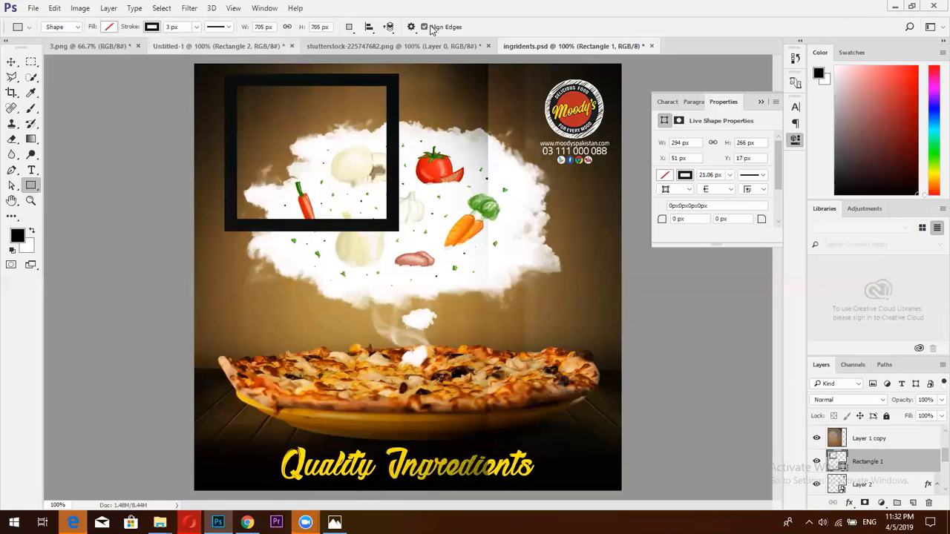
key("ctrl+Tab")
key("ctrl+Tab")
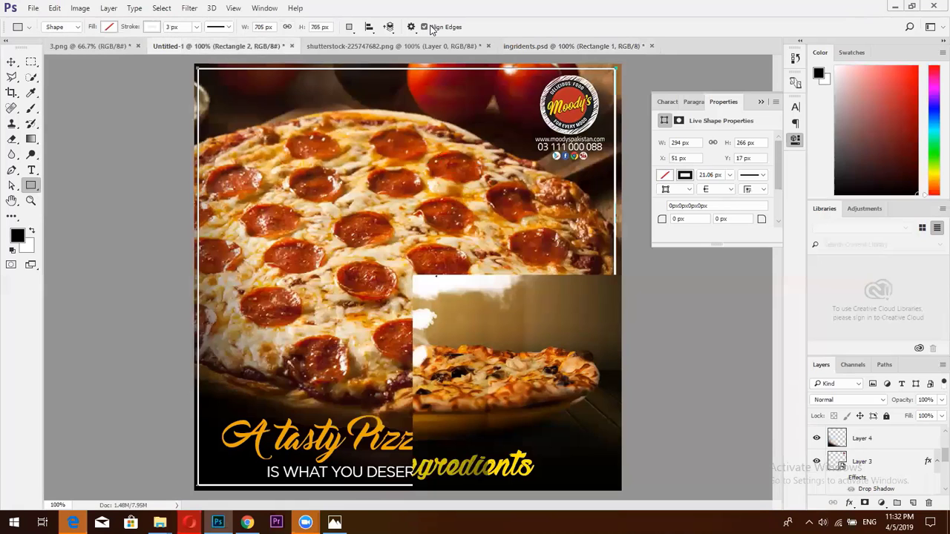